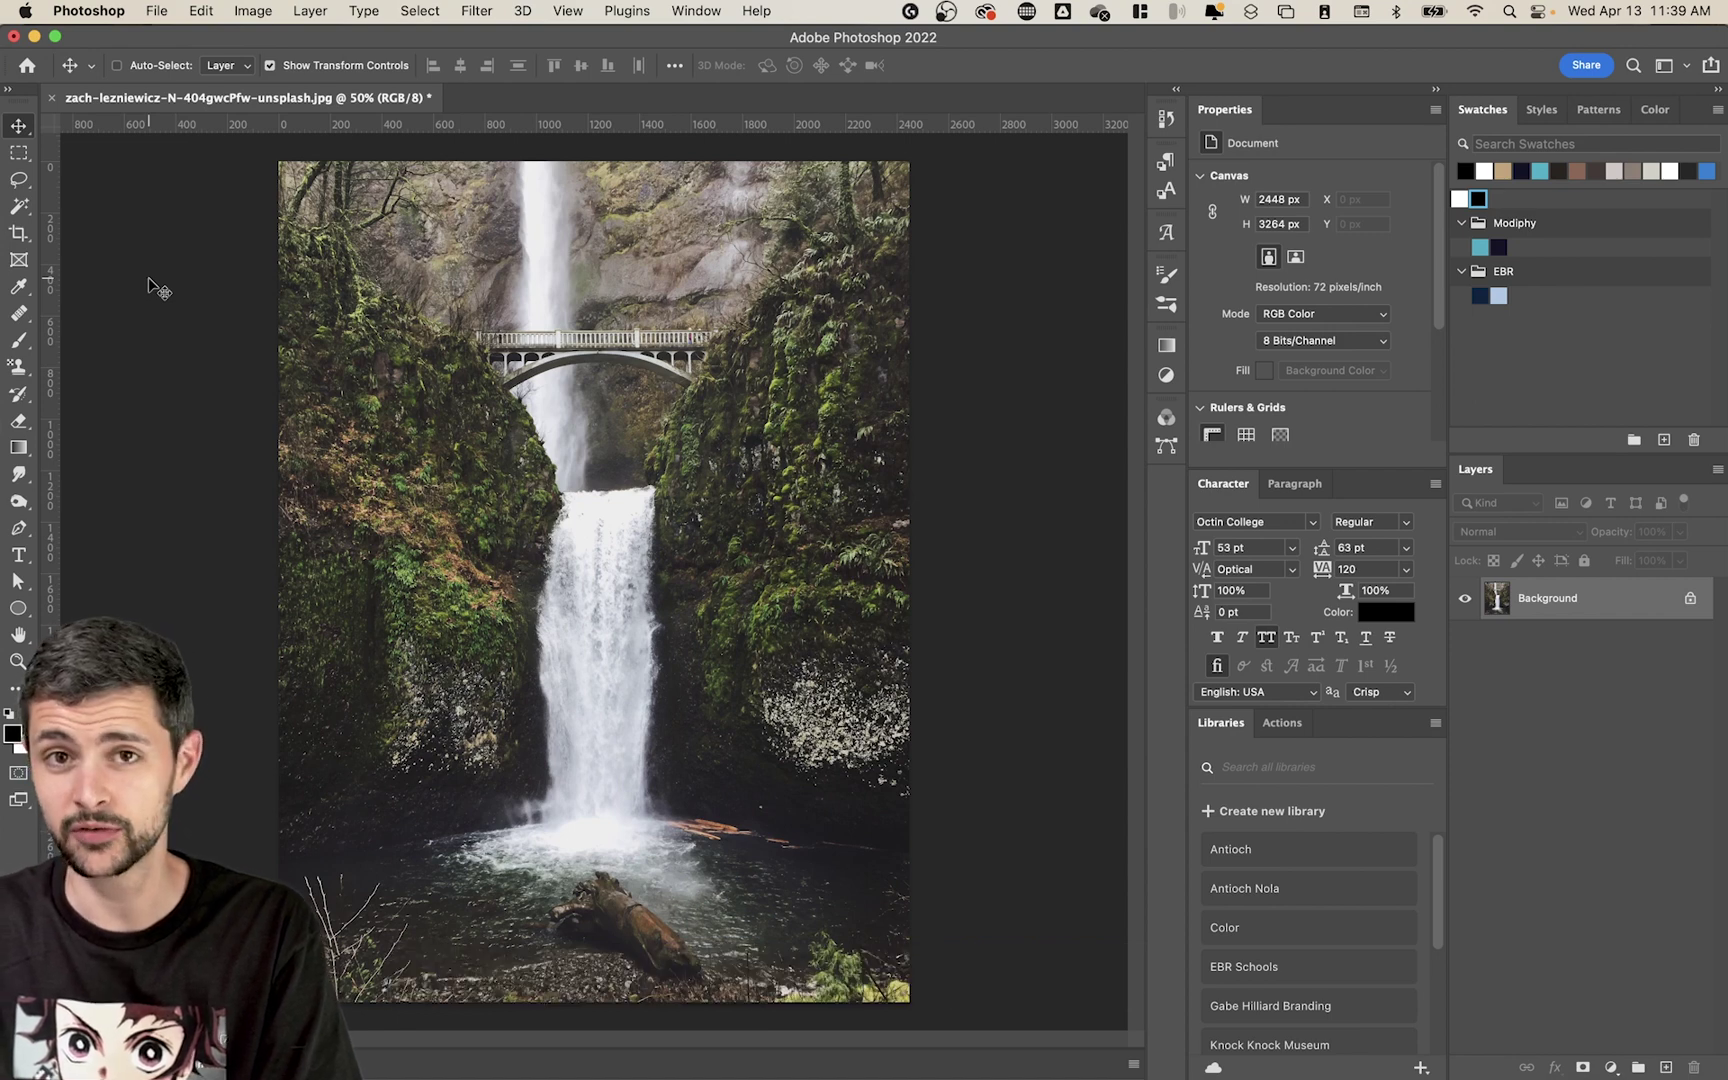
- Cancel a wrongly placed file, then place the grant-ritchie hand-and-phone JPG from Downloads onto the canvas
mouse_move(1347, 1072)
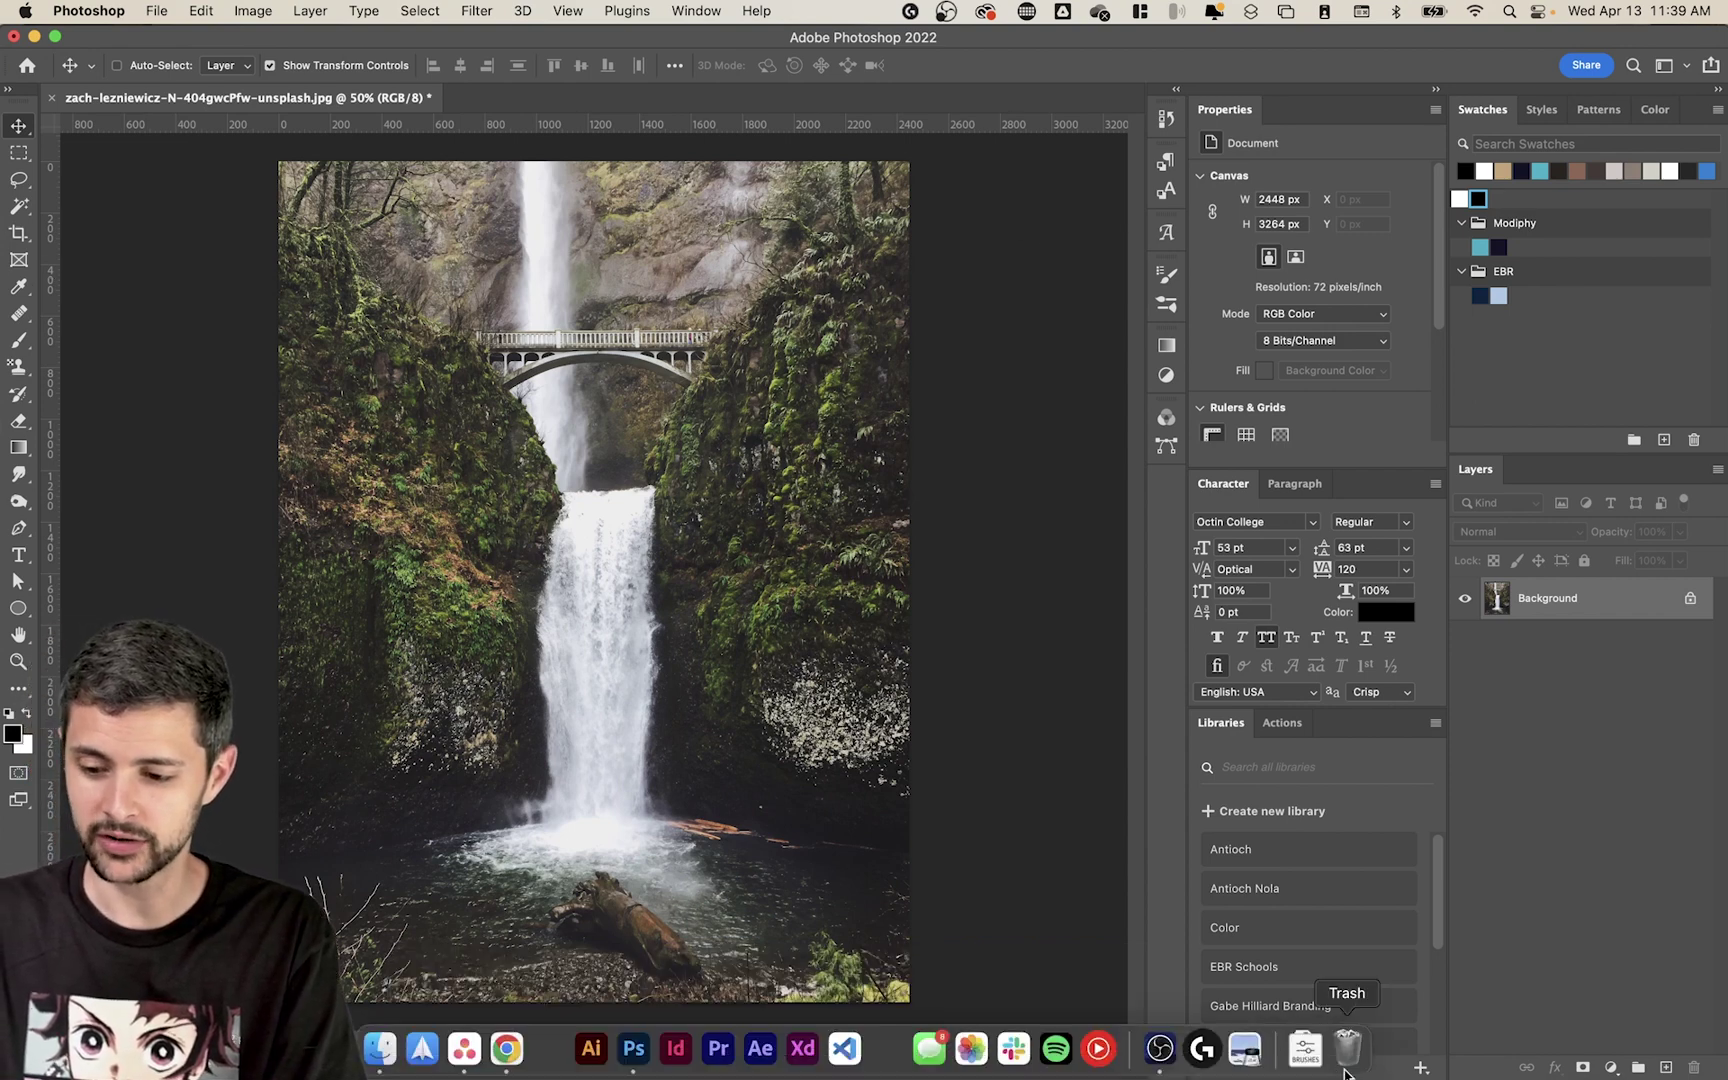
click(1305, 1048)
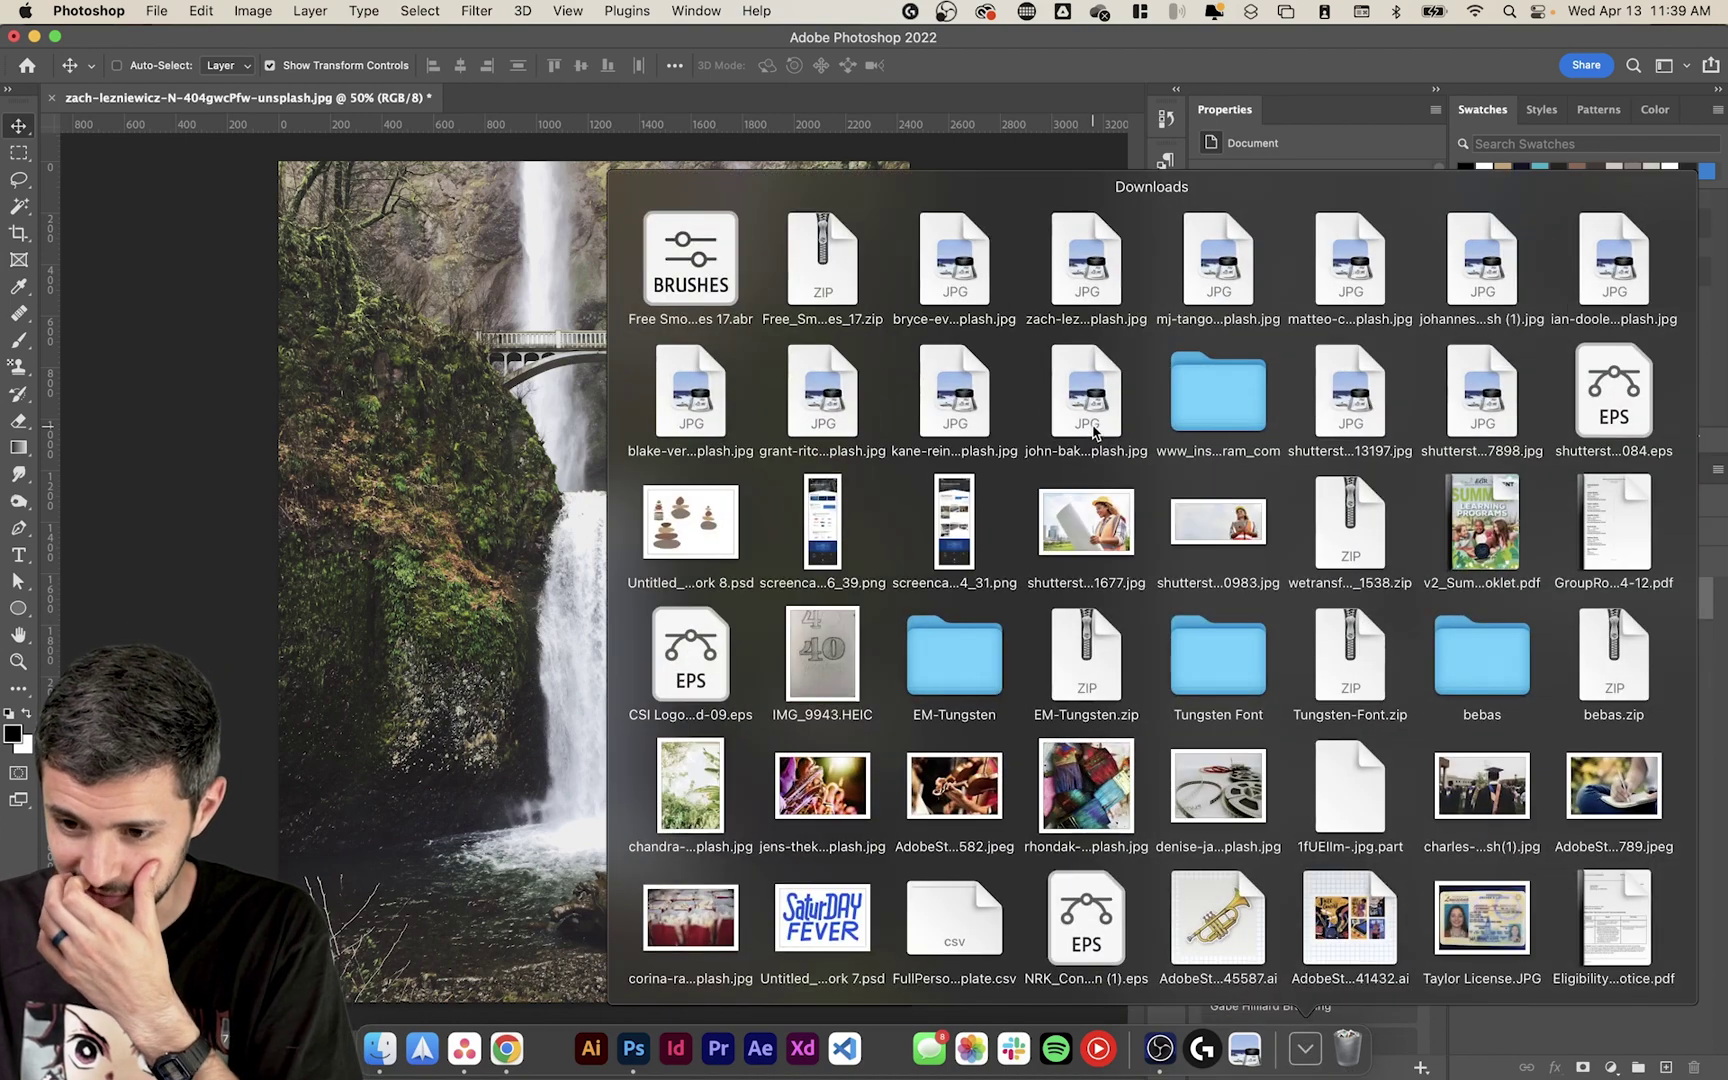
drag(1094, 432, 567, 390)
key(Escape)
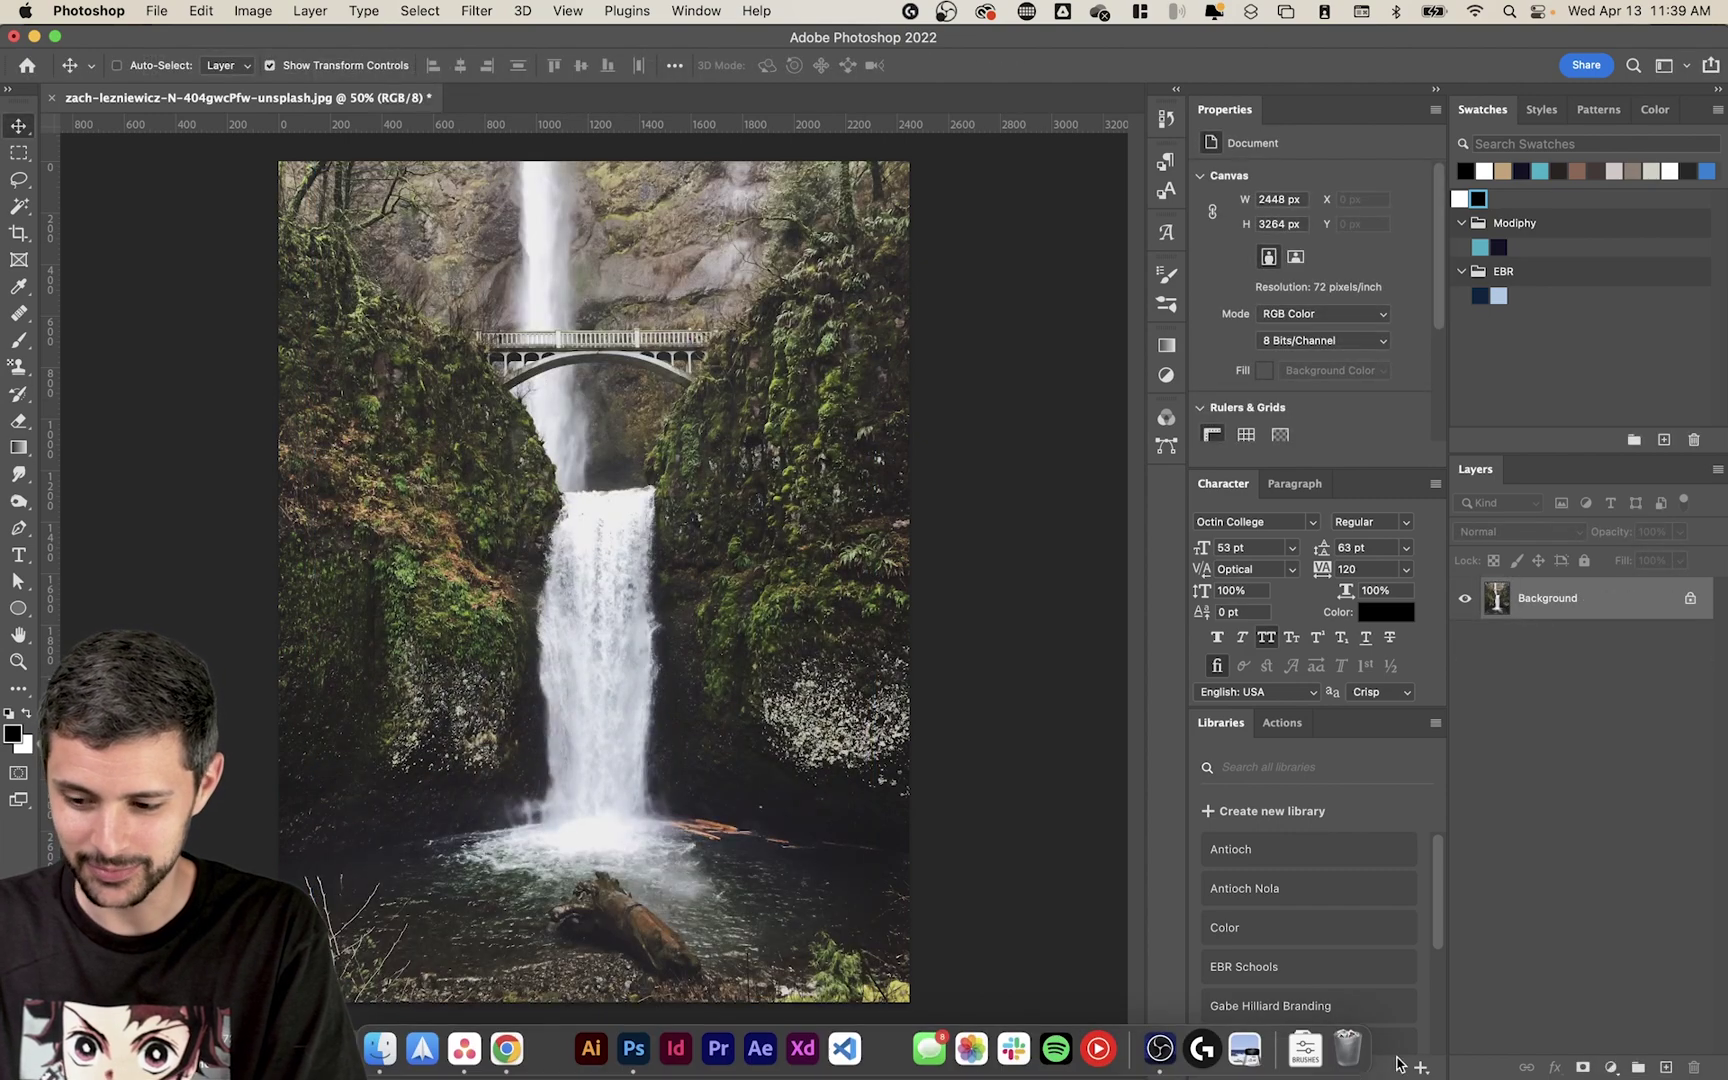
click(1305, 1048)
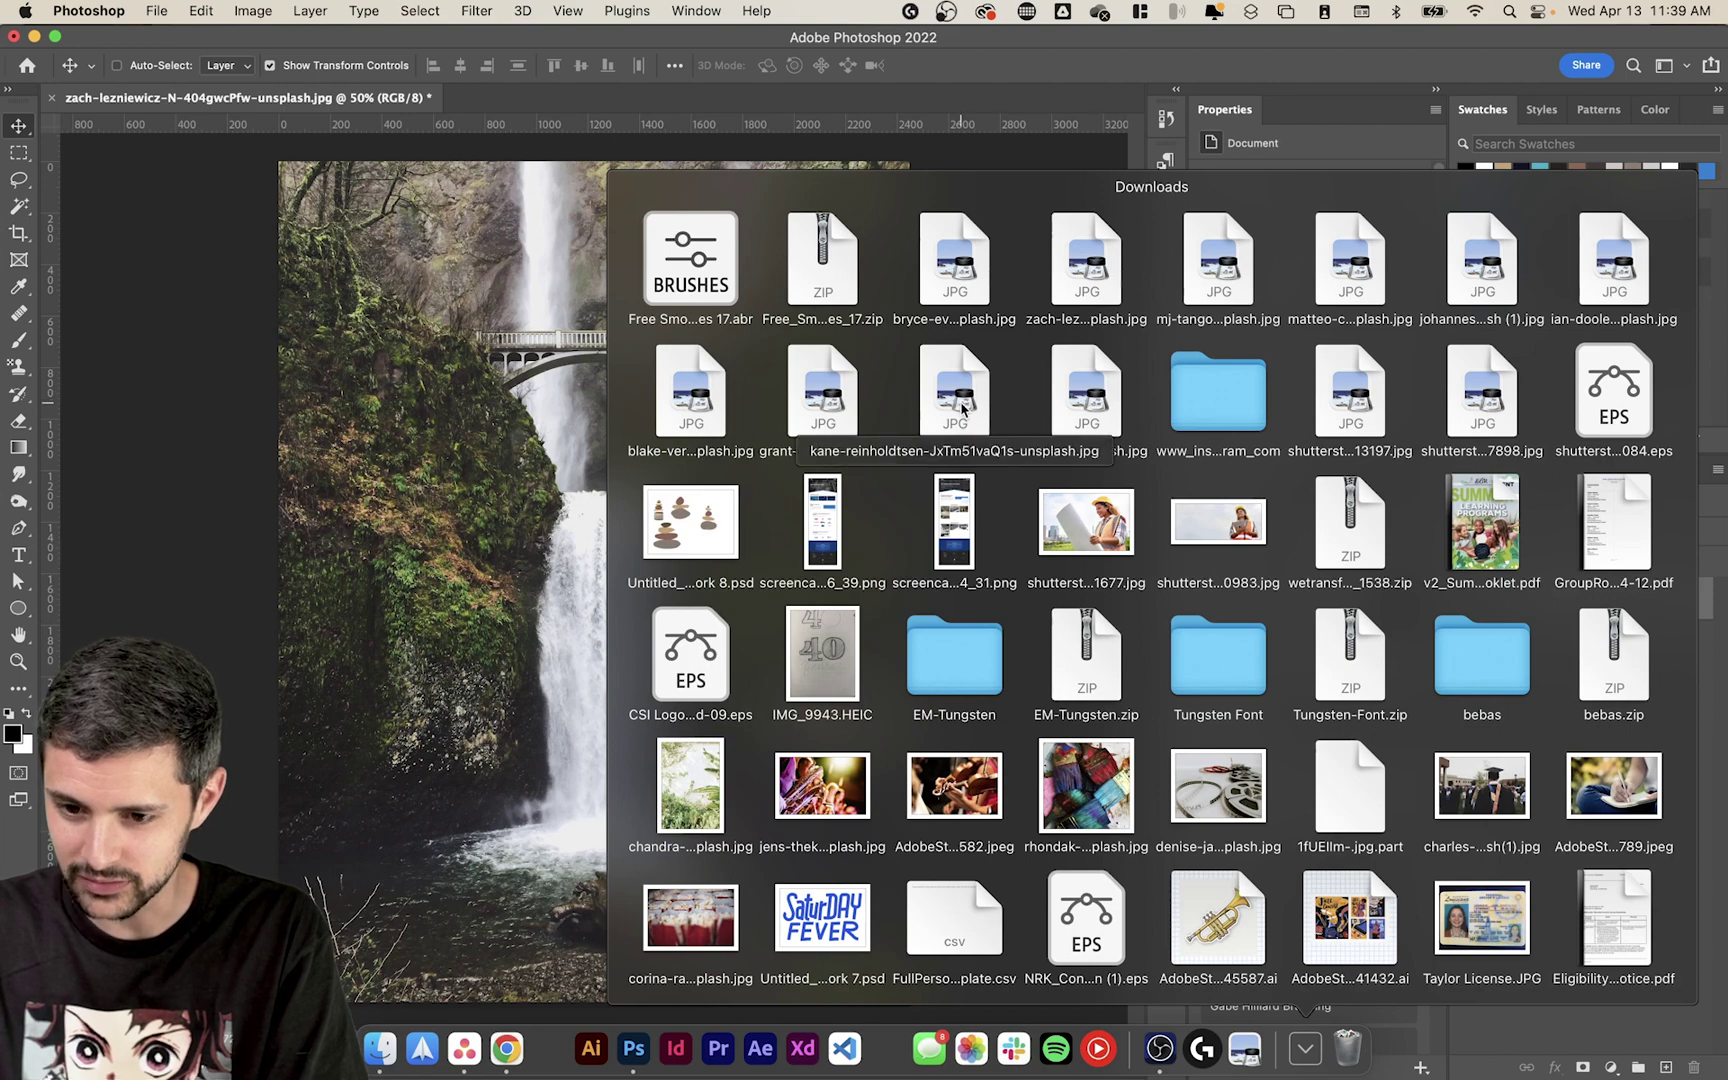
click(817, 400)
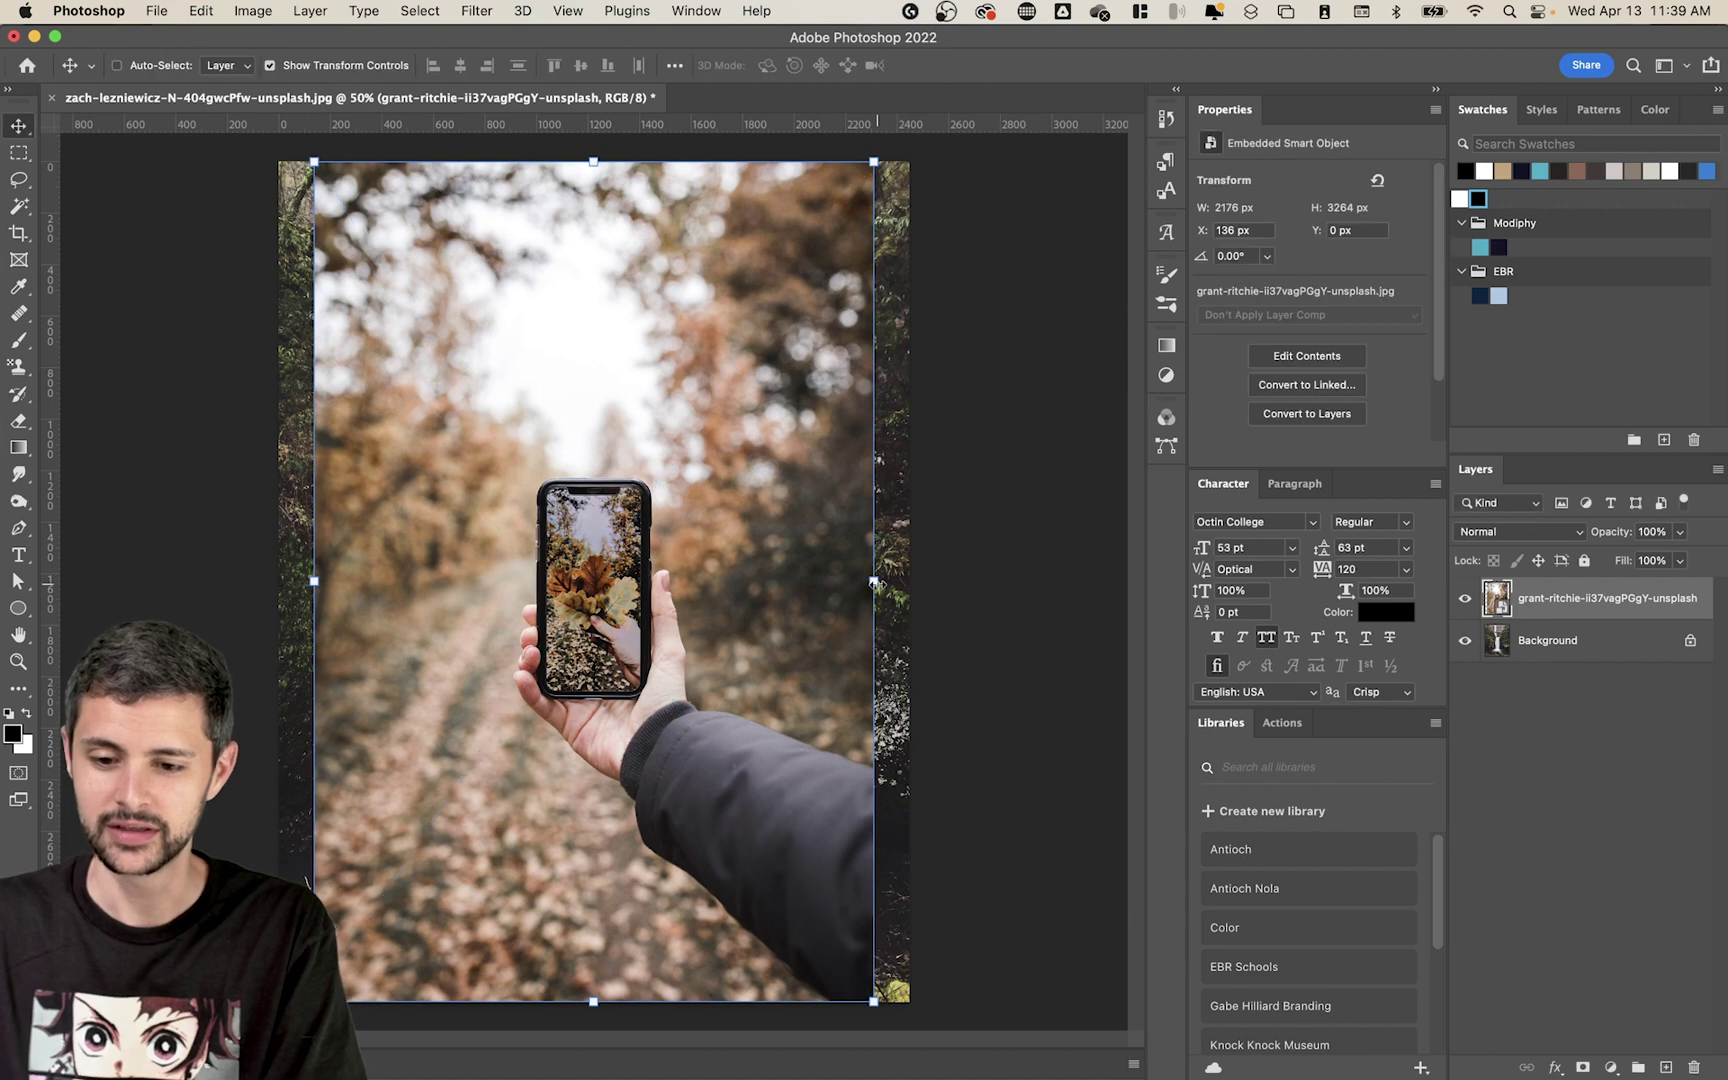
- Scale the phone photo up from its centre, shift it upward, and commit at 2918 × 4377 px
drag(873, 580, 1000, 598)
drag(798, 728, 799, 636)
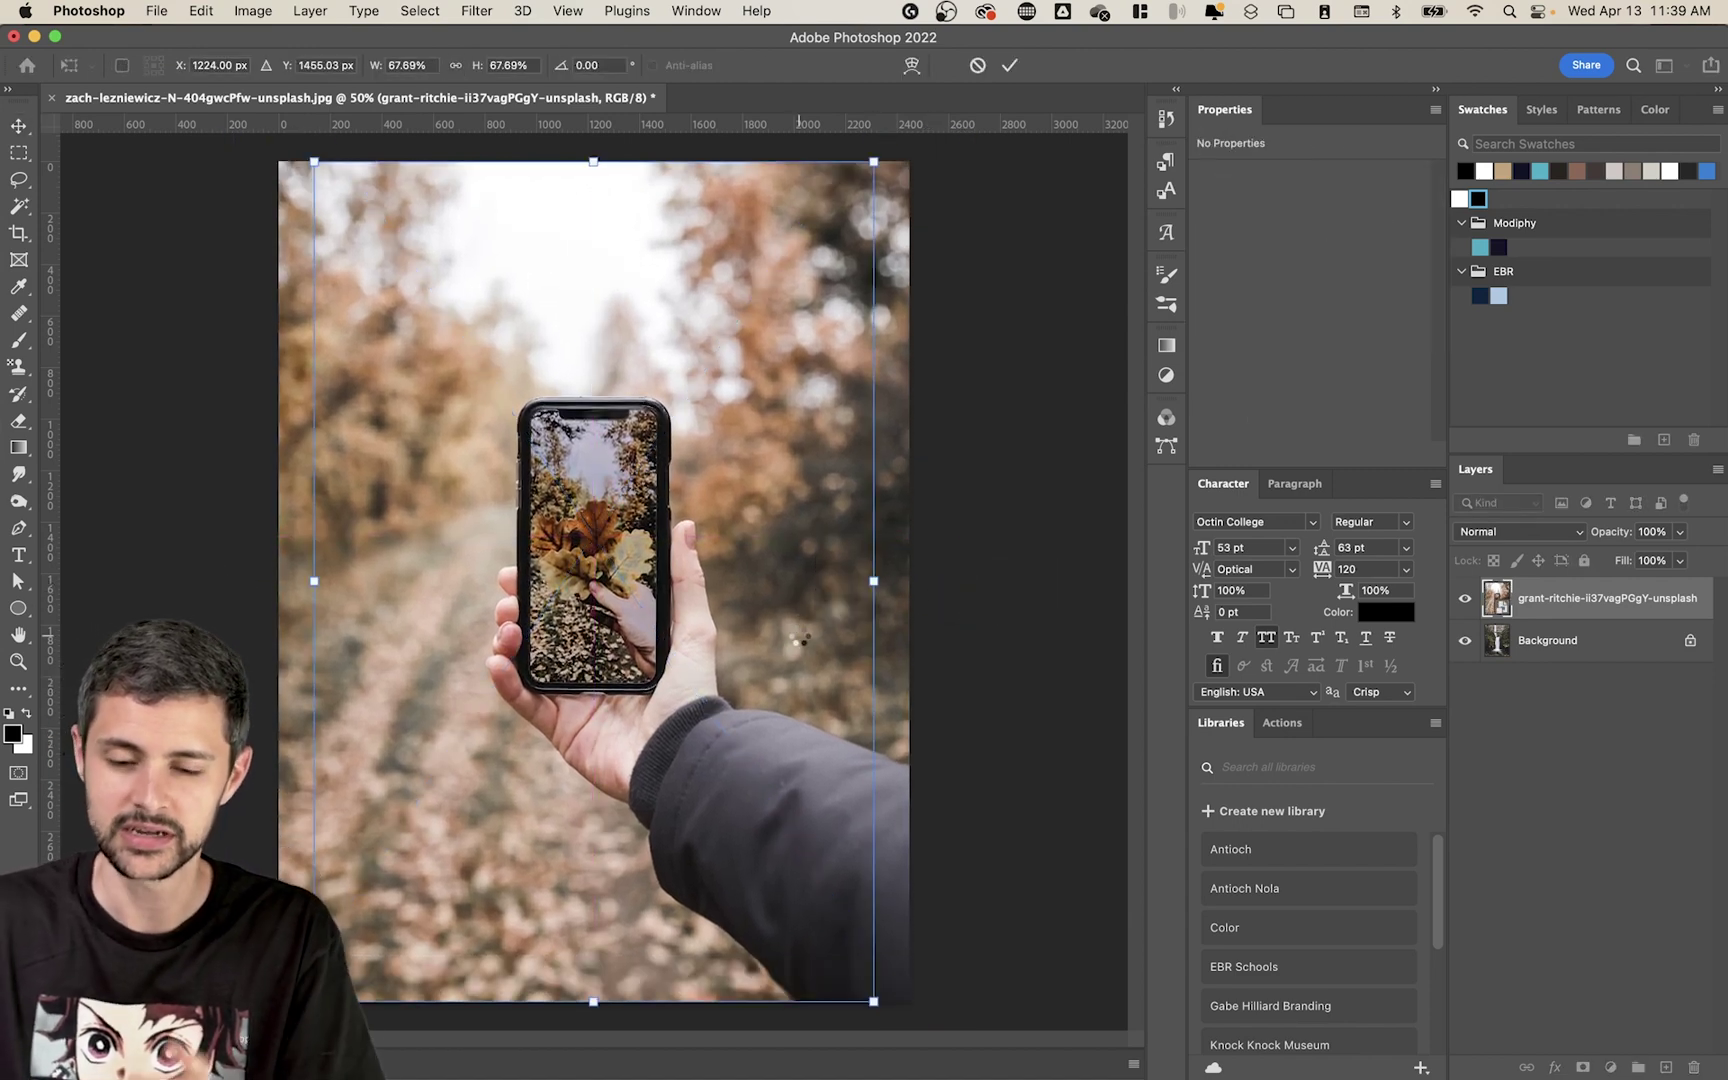
key(Return)
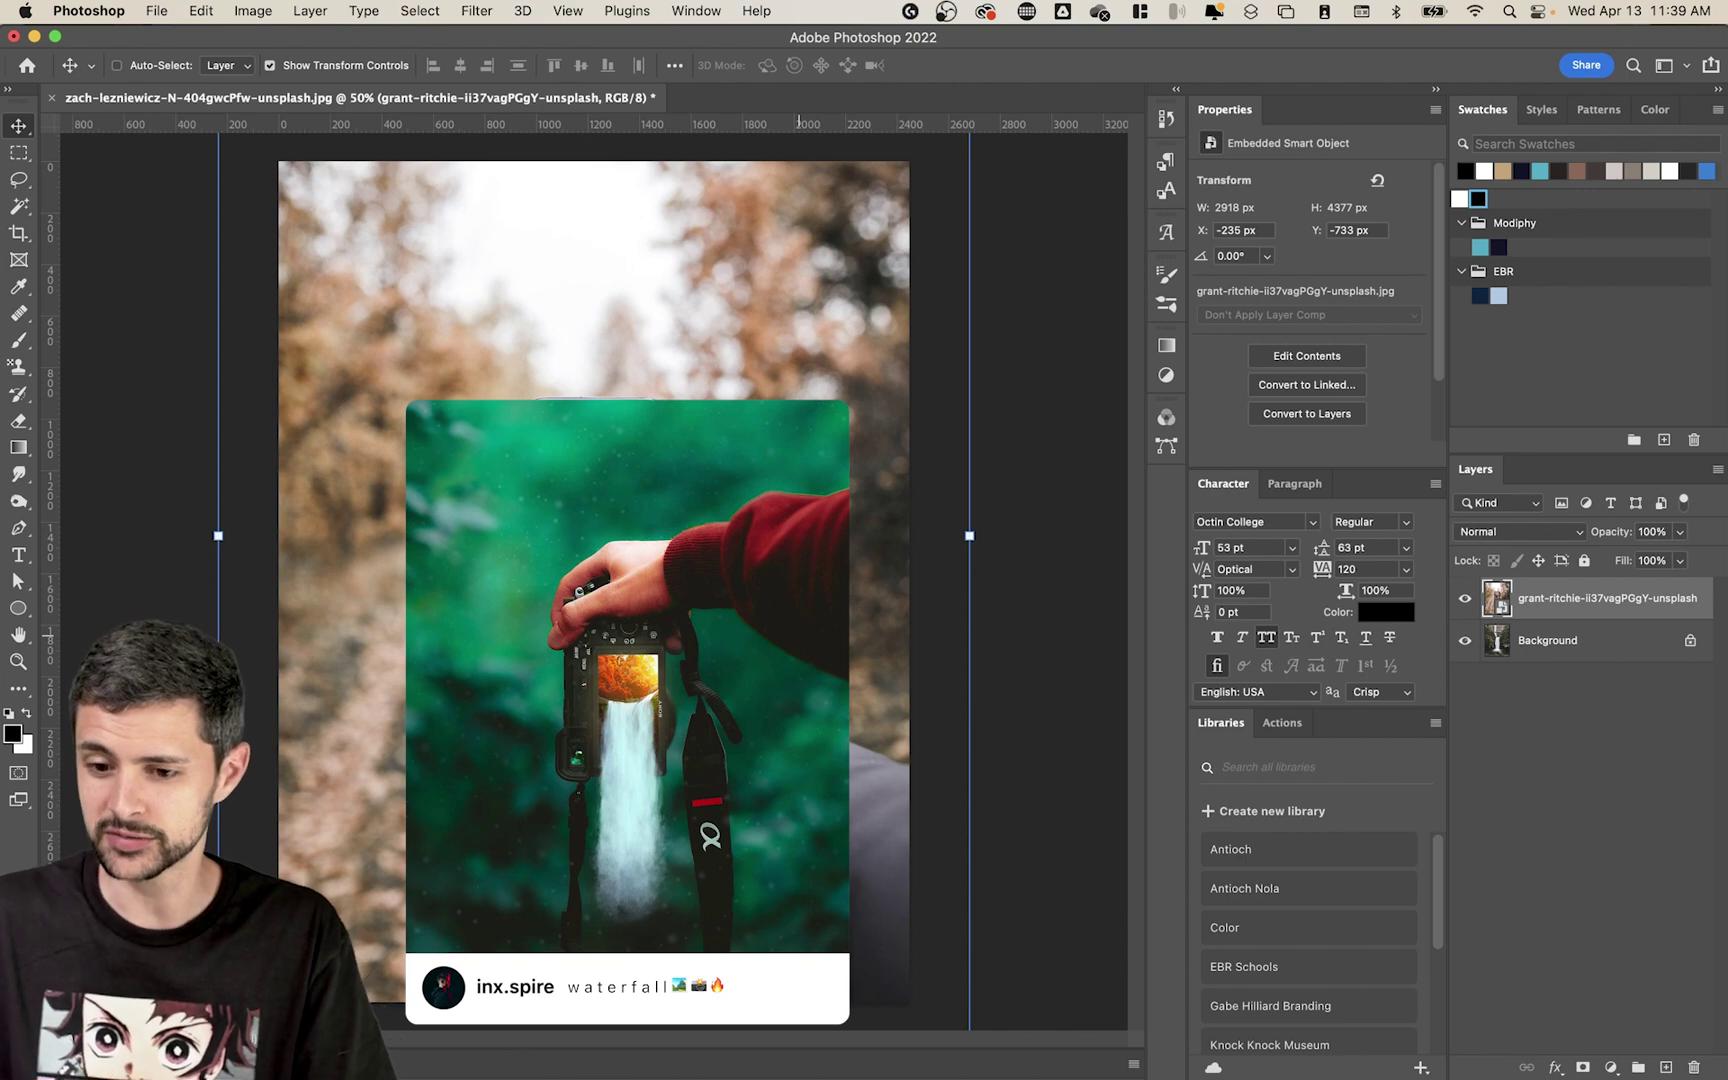
- Set the phone photo to 30% opacity, then scale it up and reposition it over the waterfall
key(5)
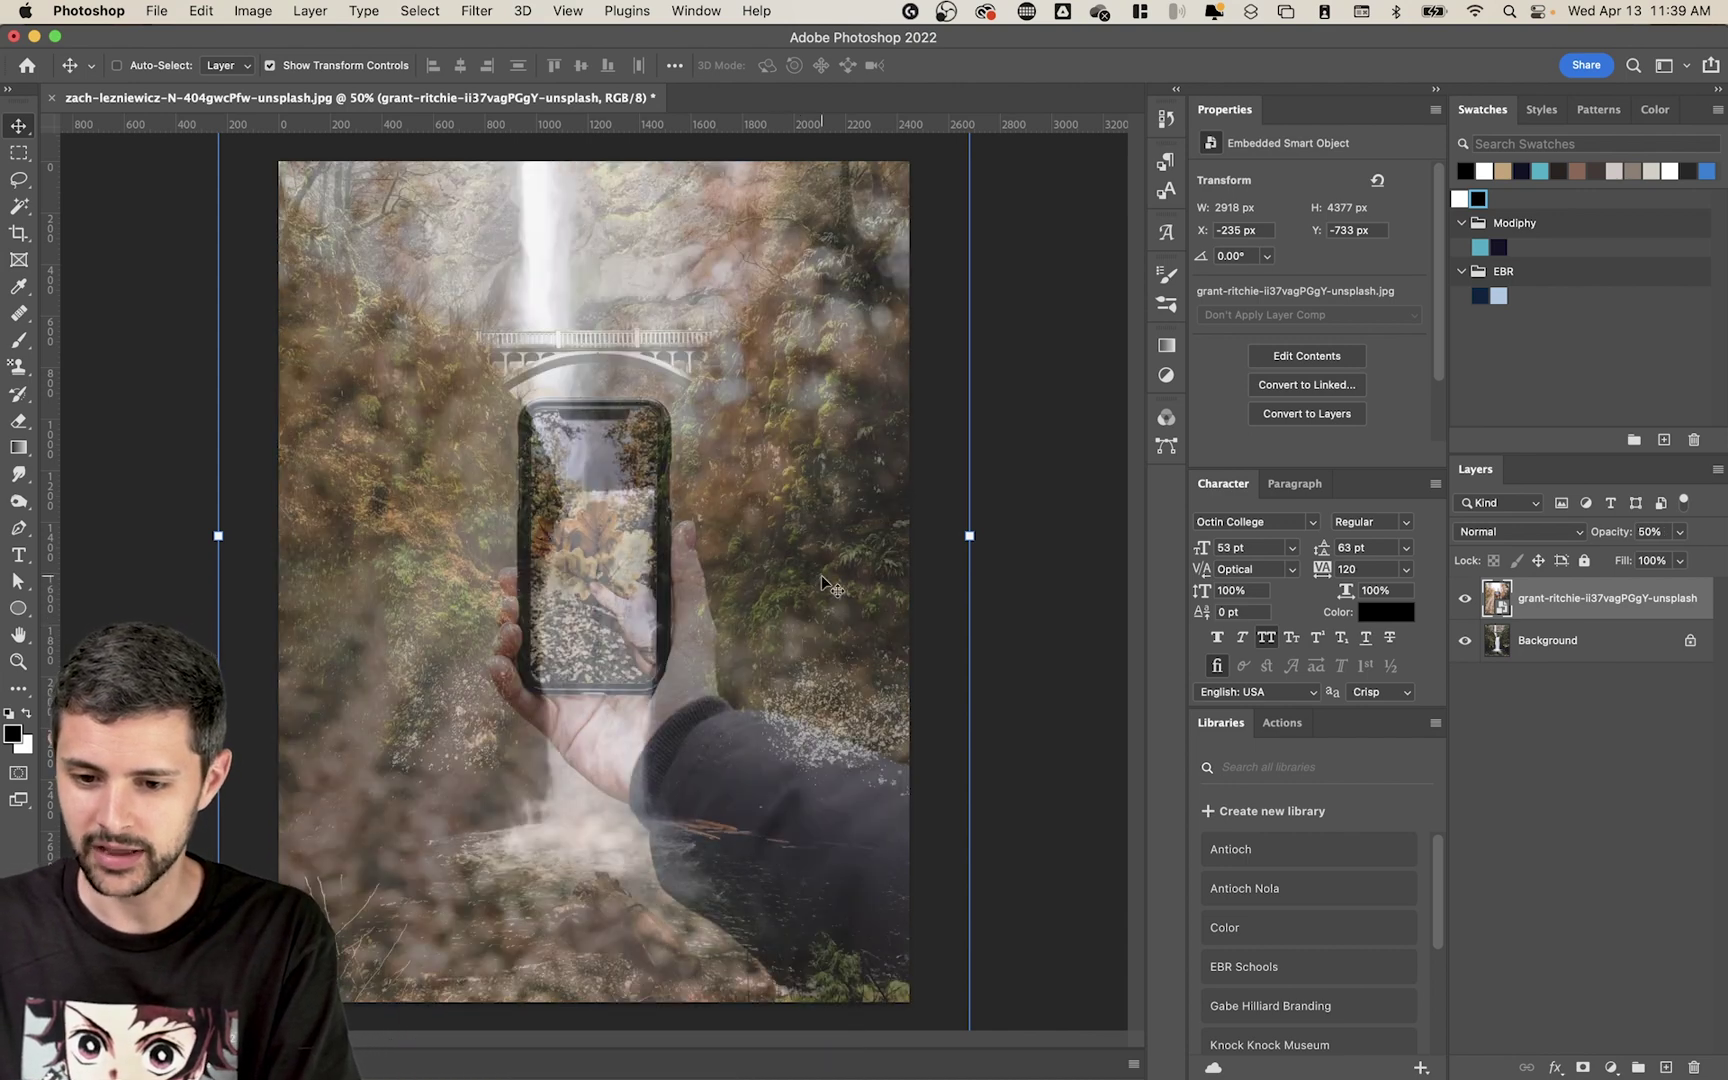
key(0)
key(0)
key(0)
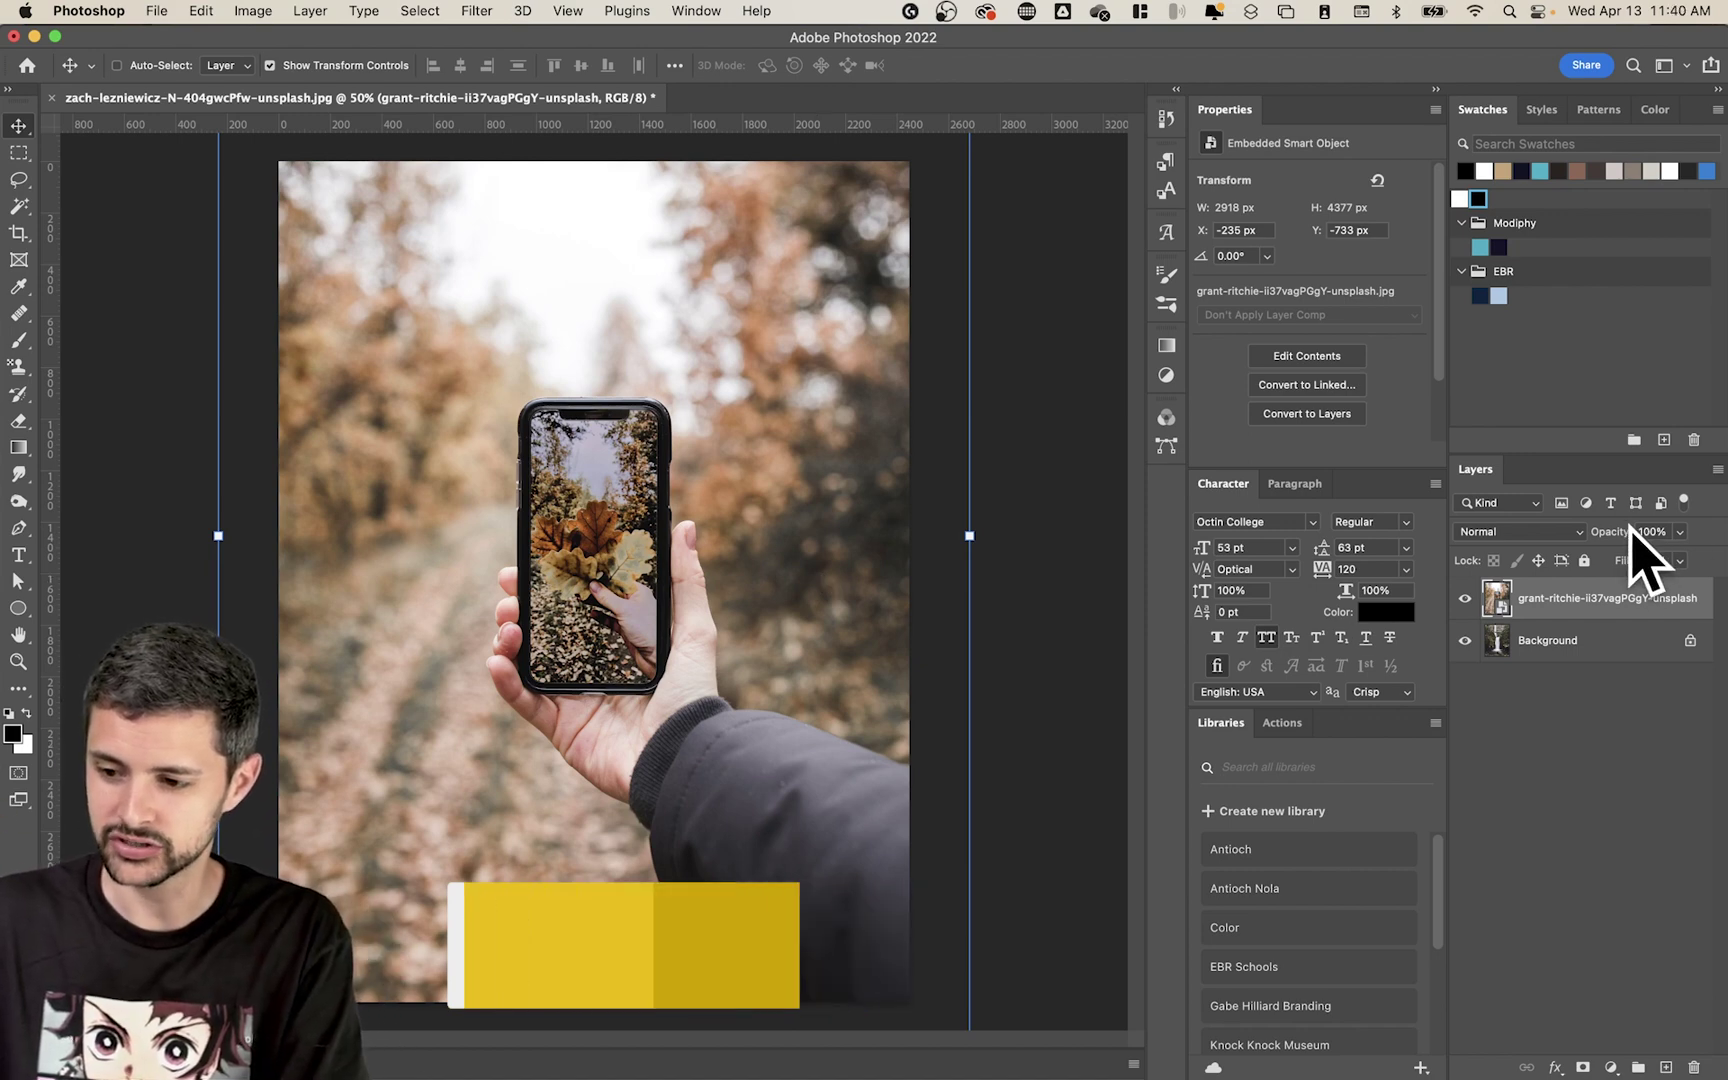
key(3)
drag(793, 640, 801, 608)
drag(975, 507, 1026, 508)
mouse_move(803, 572)
mouse_down()
mouse_move(811, 555)
mouse_move(799, 581)
mouse_up()
key(super+z)
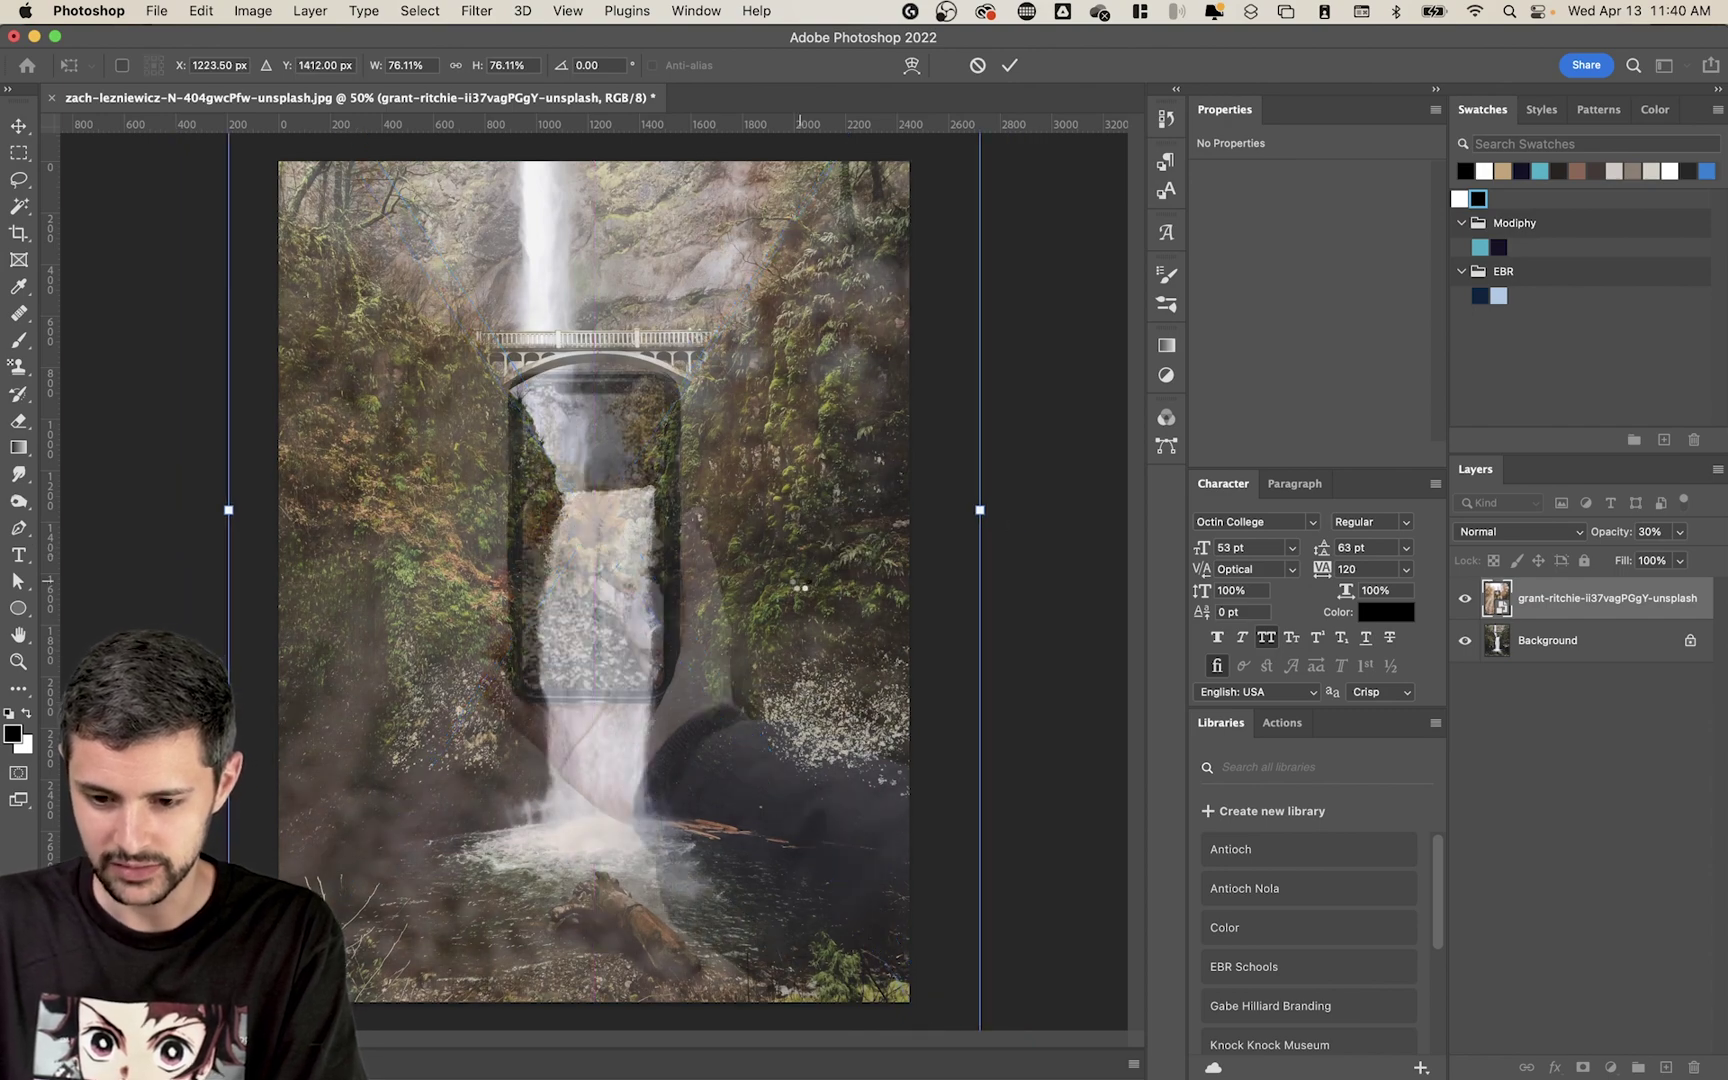
key(Return)
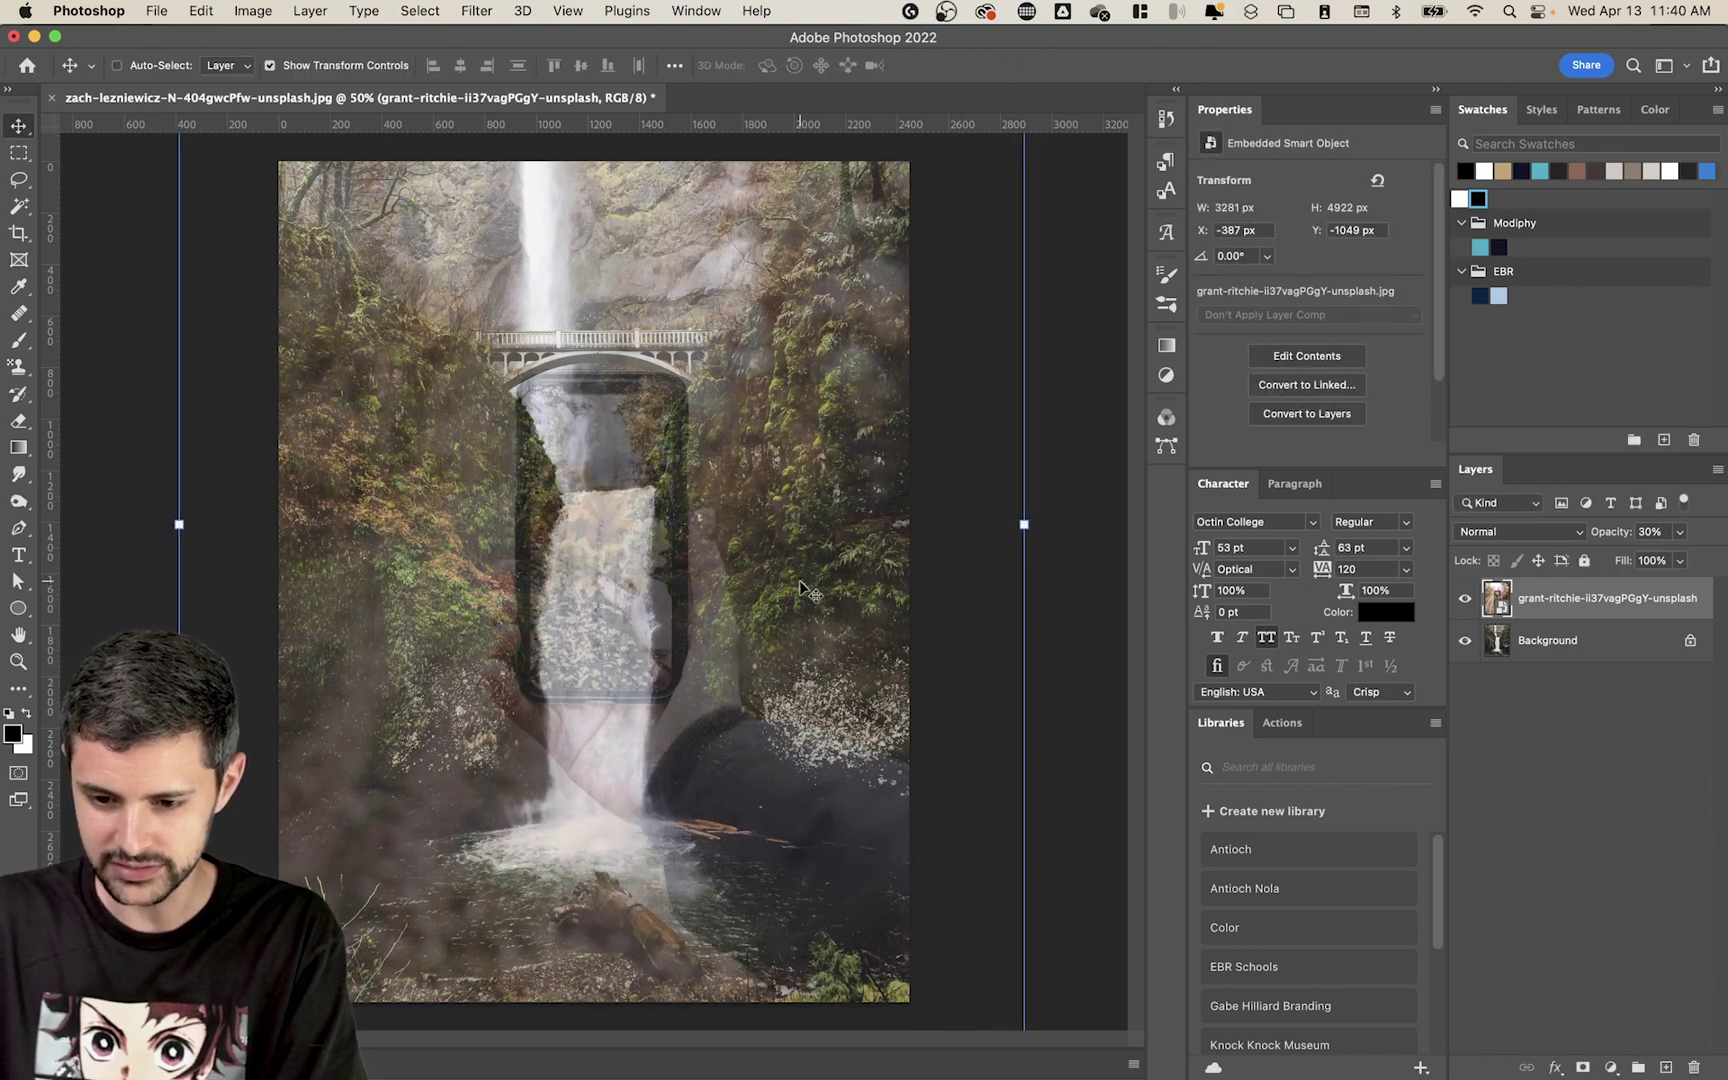
- Shrink and nudge the photo to 3056 × 4584 px at X −282, Y −1007, then restore 100% opacity
drag(1023, 523, 994, 523)
drag(816, 557, 820, 535)
key(shift+Left)
key(shift+Left)
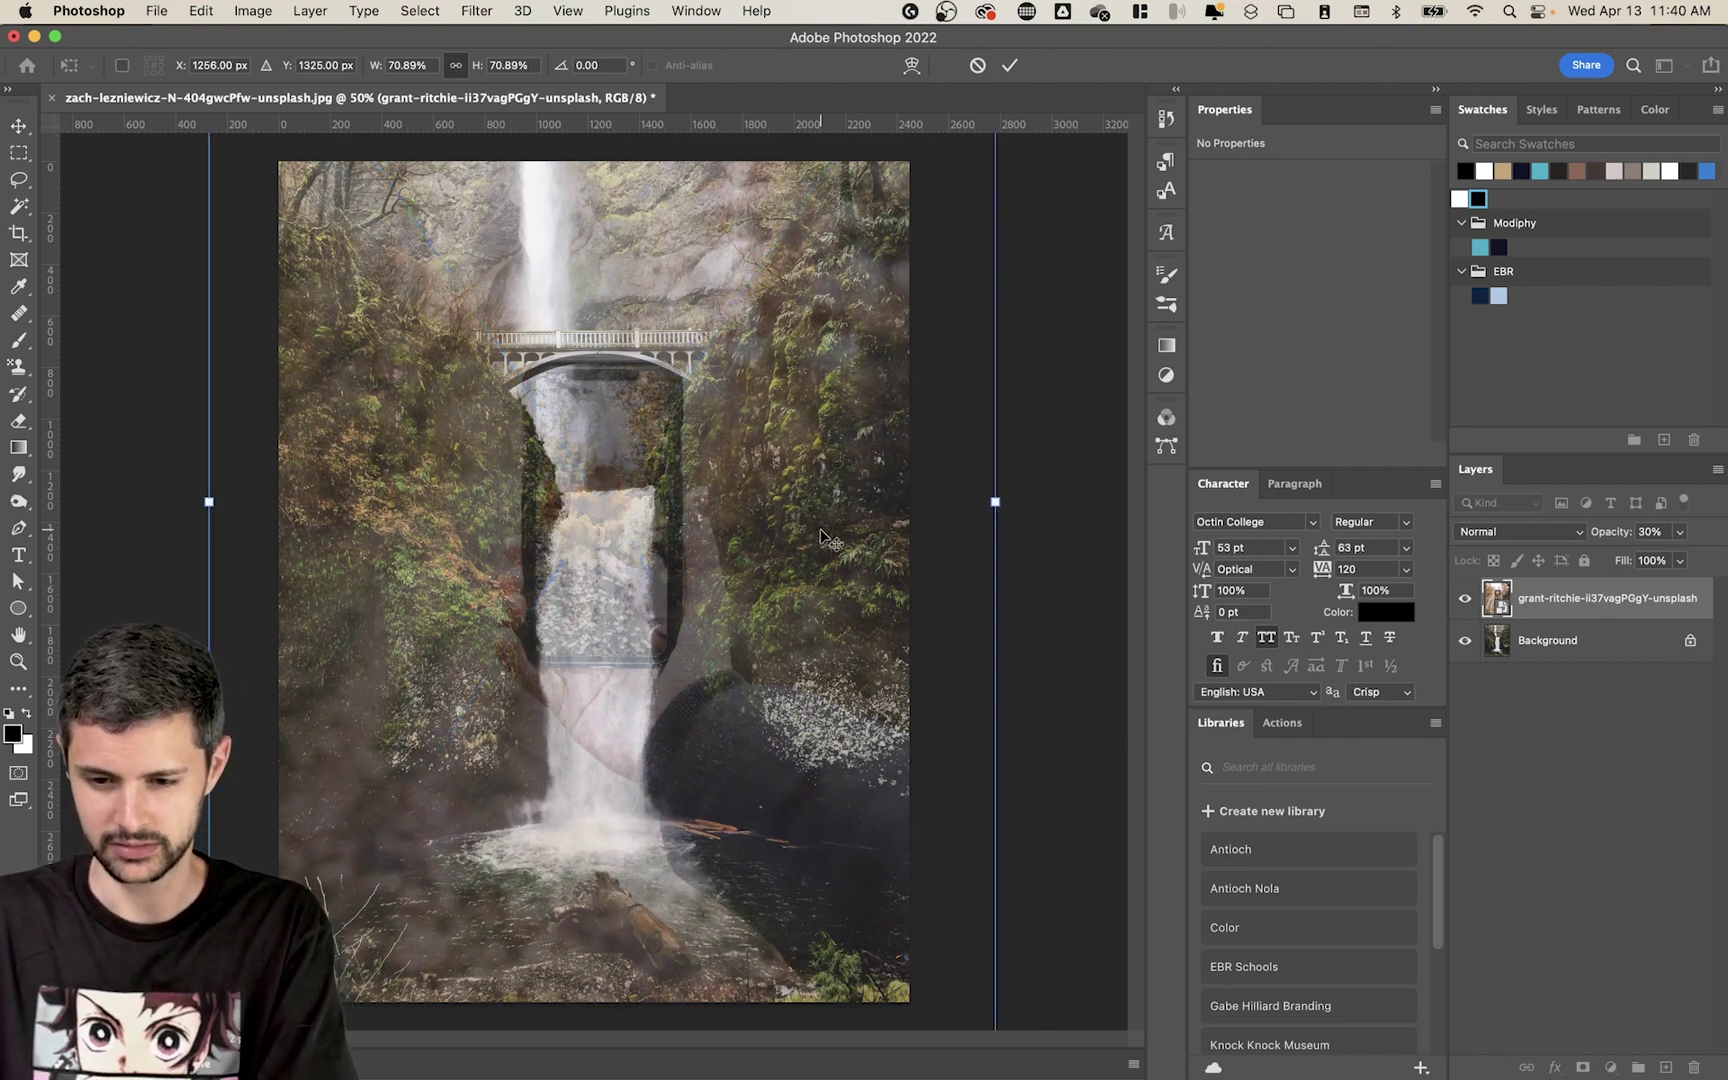
key(shift+Left)
key(shift+Left)
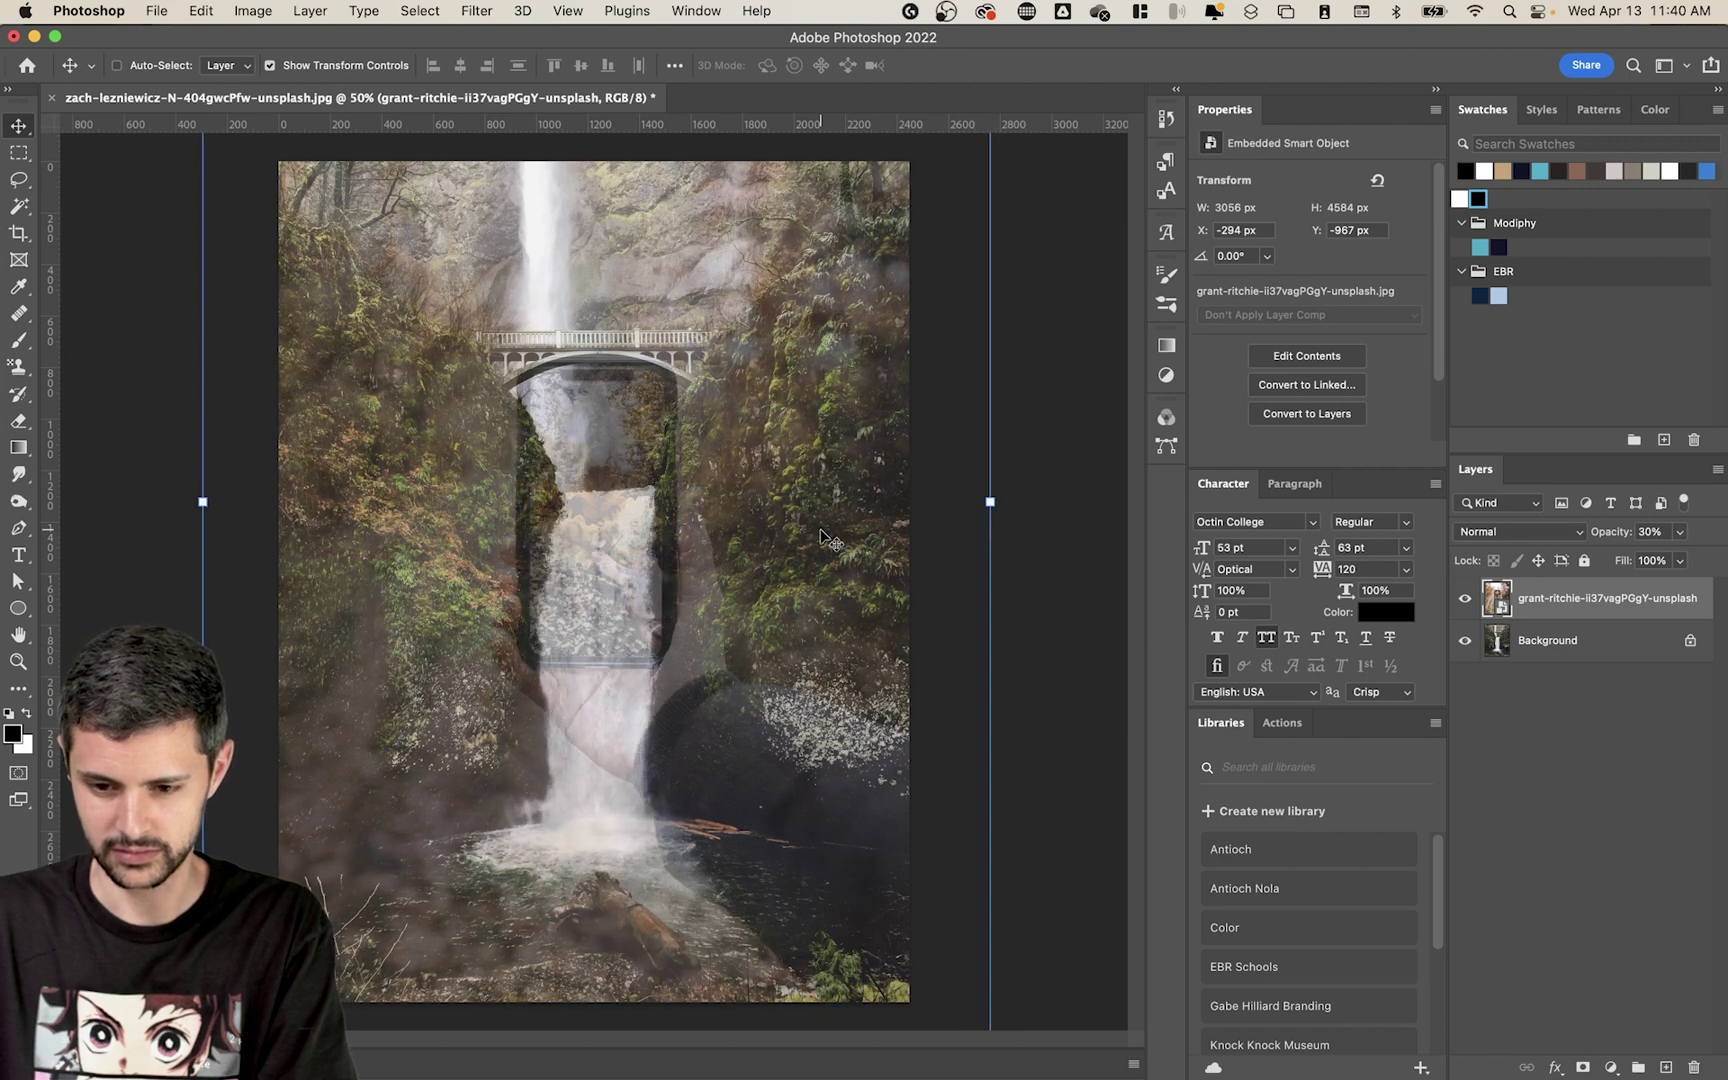
key(shift+Right)
key(shift+Up)
key(shift+Up)
key(shift+Up)
key(shift+Up)
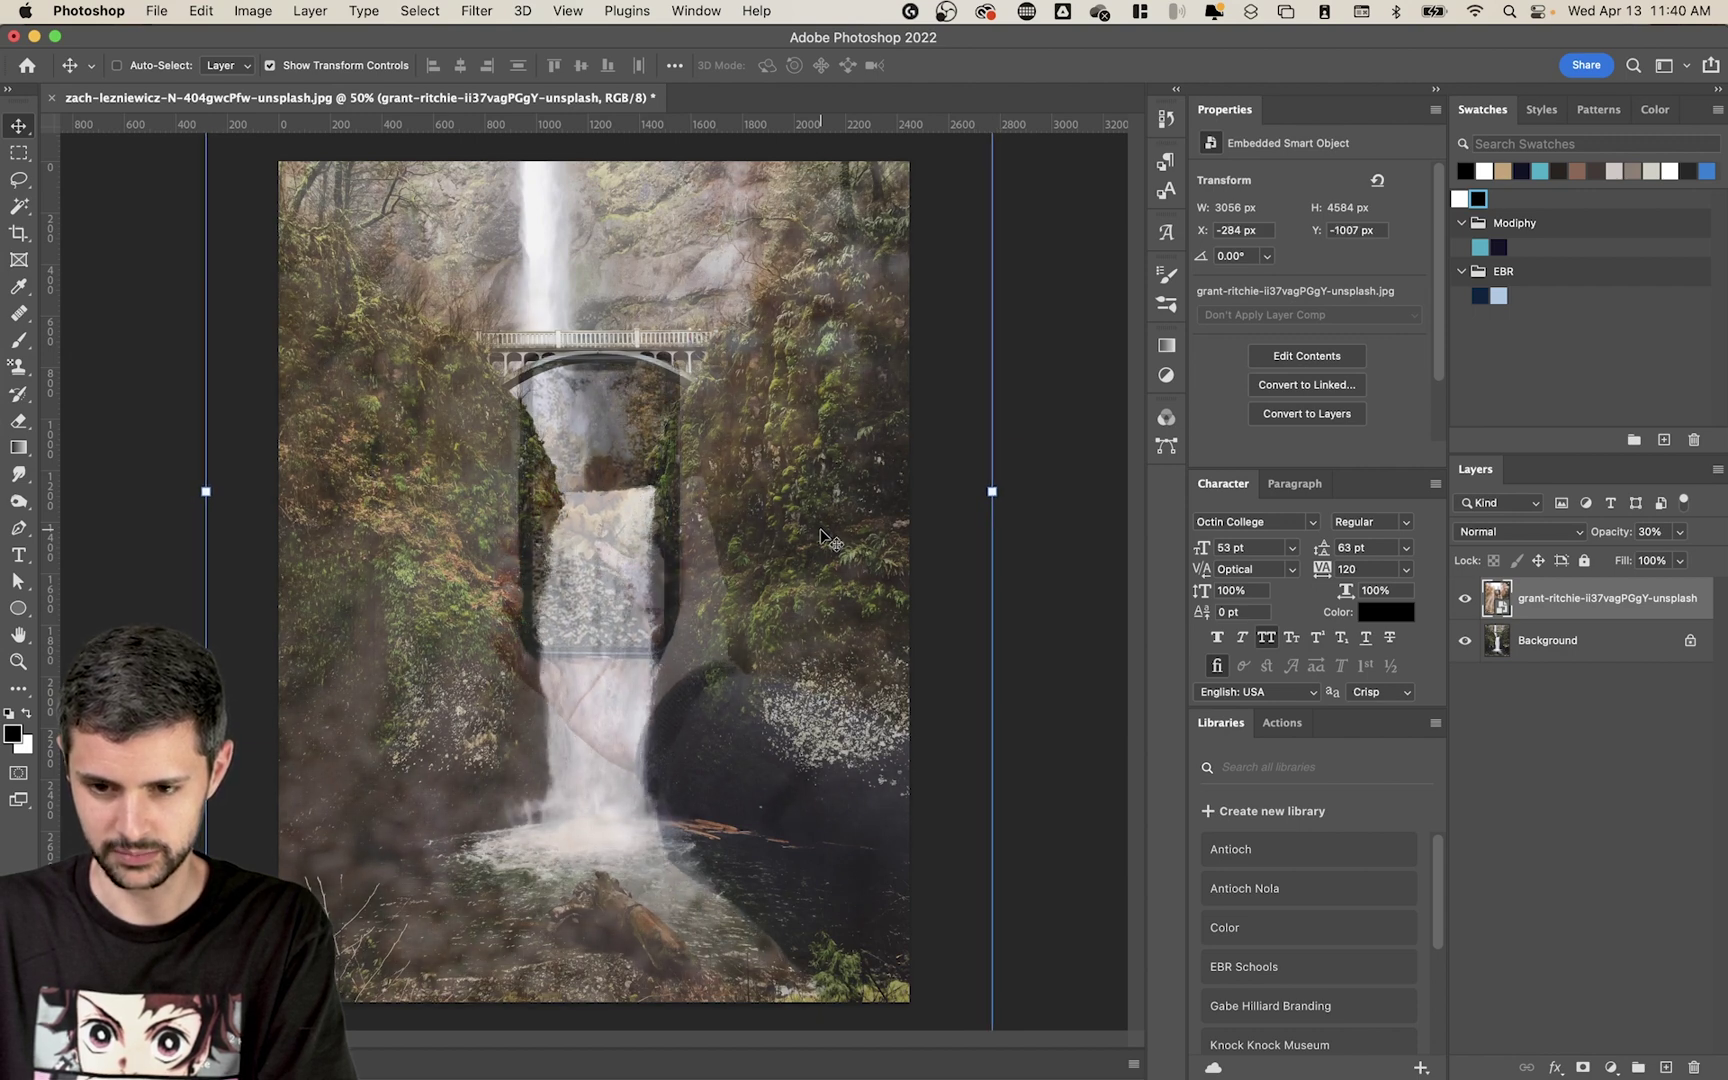
key(Right)
key(0)
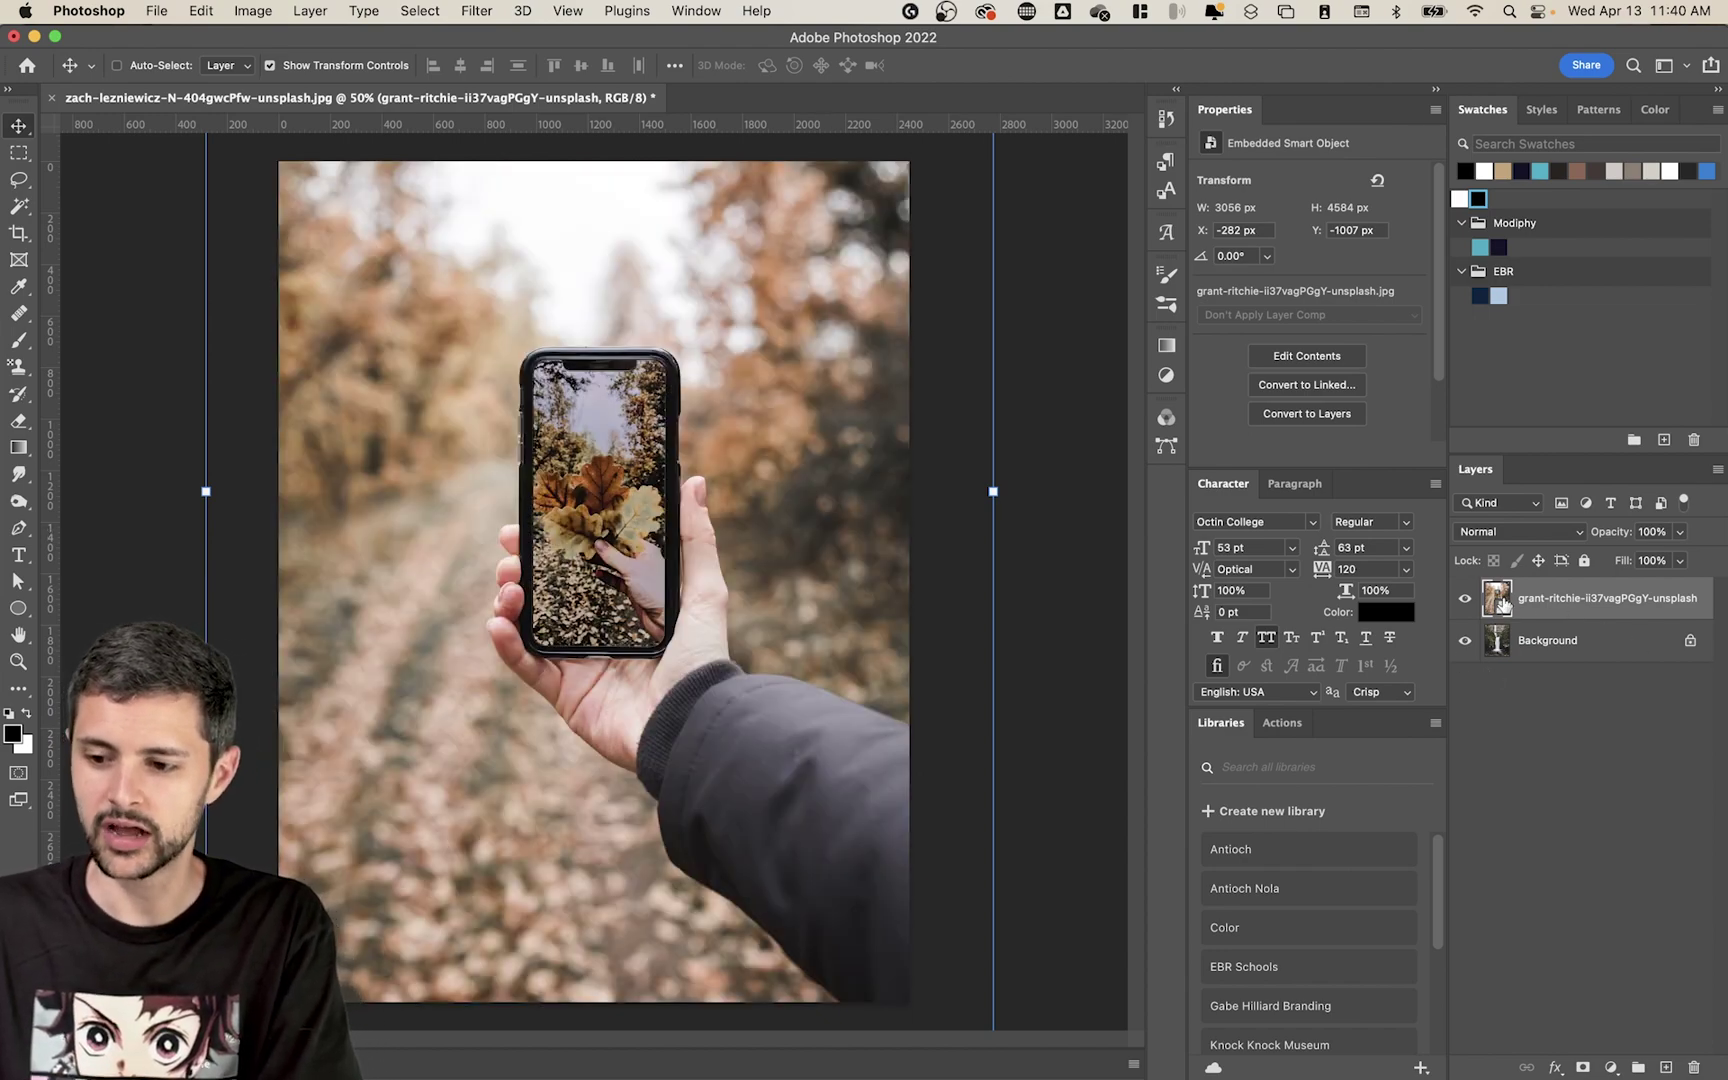
- Convert the phone photo layer to a smart object and open its contents as a .psb
right_click(1623, 621)
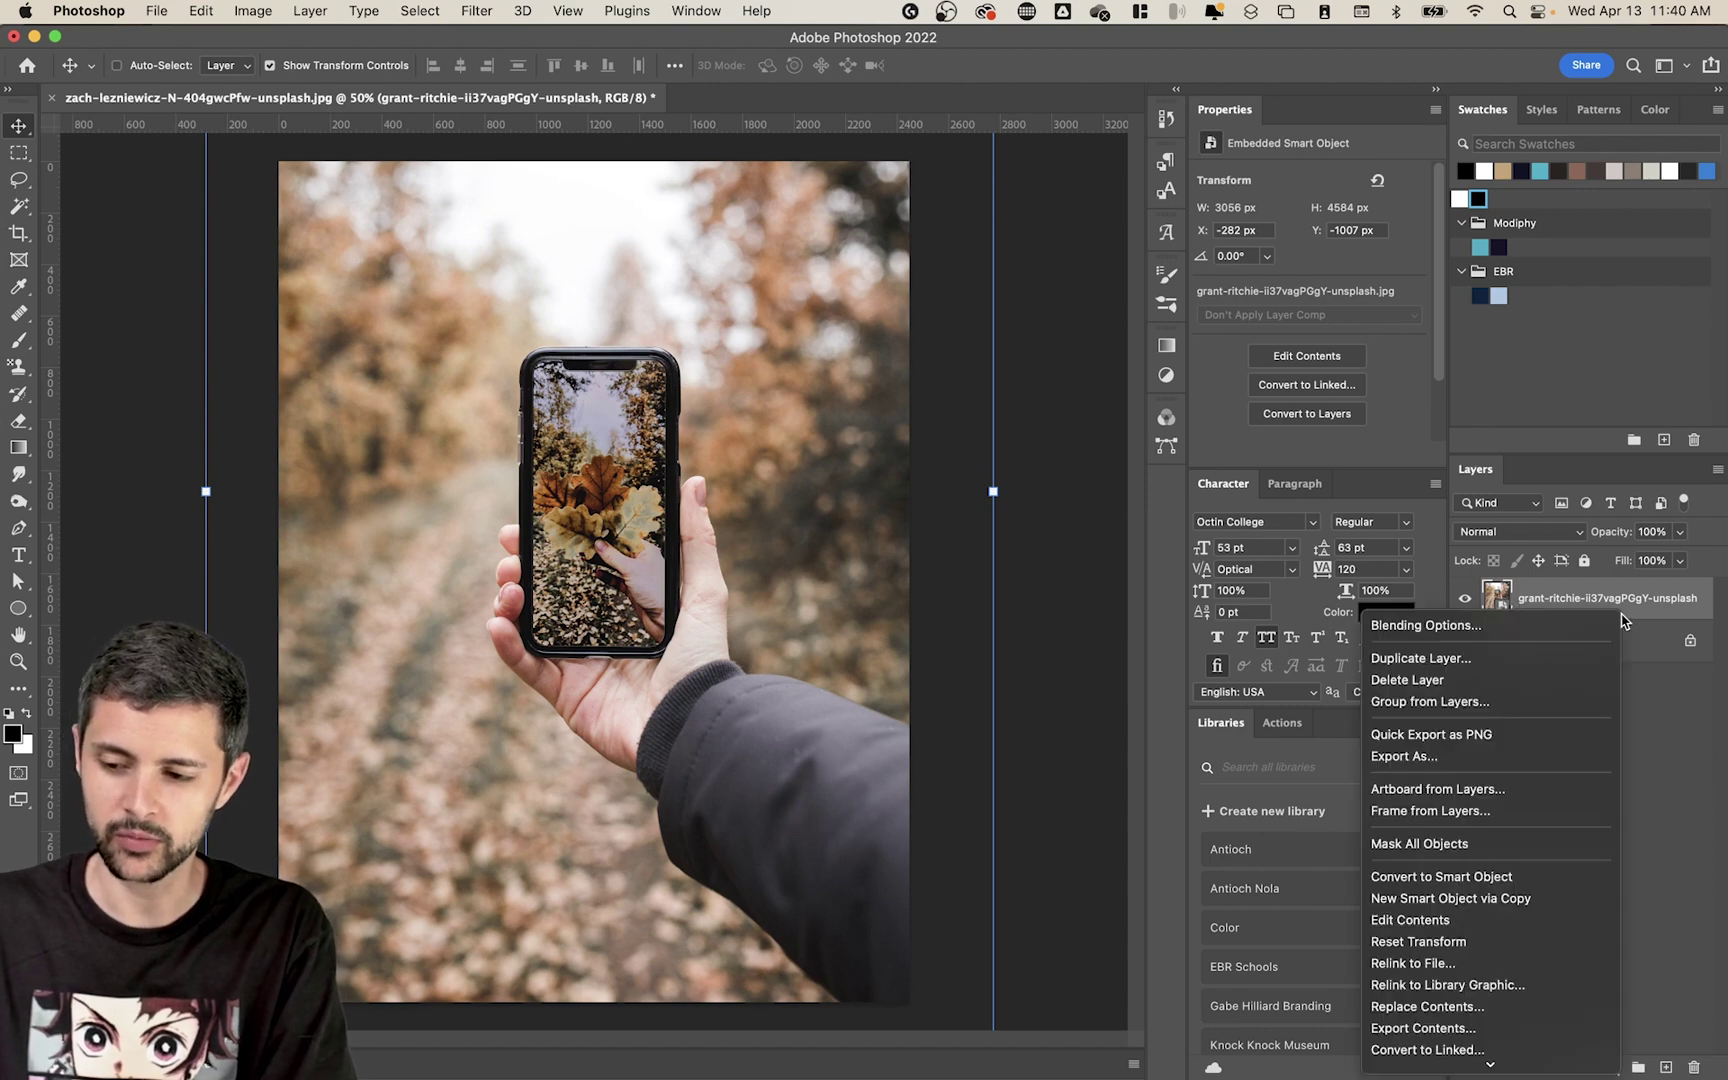
click(1450, 880)
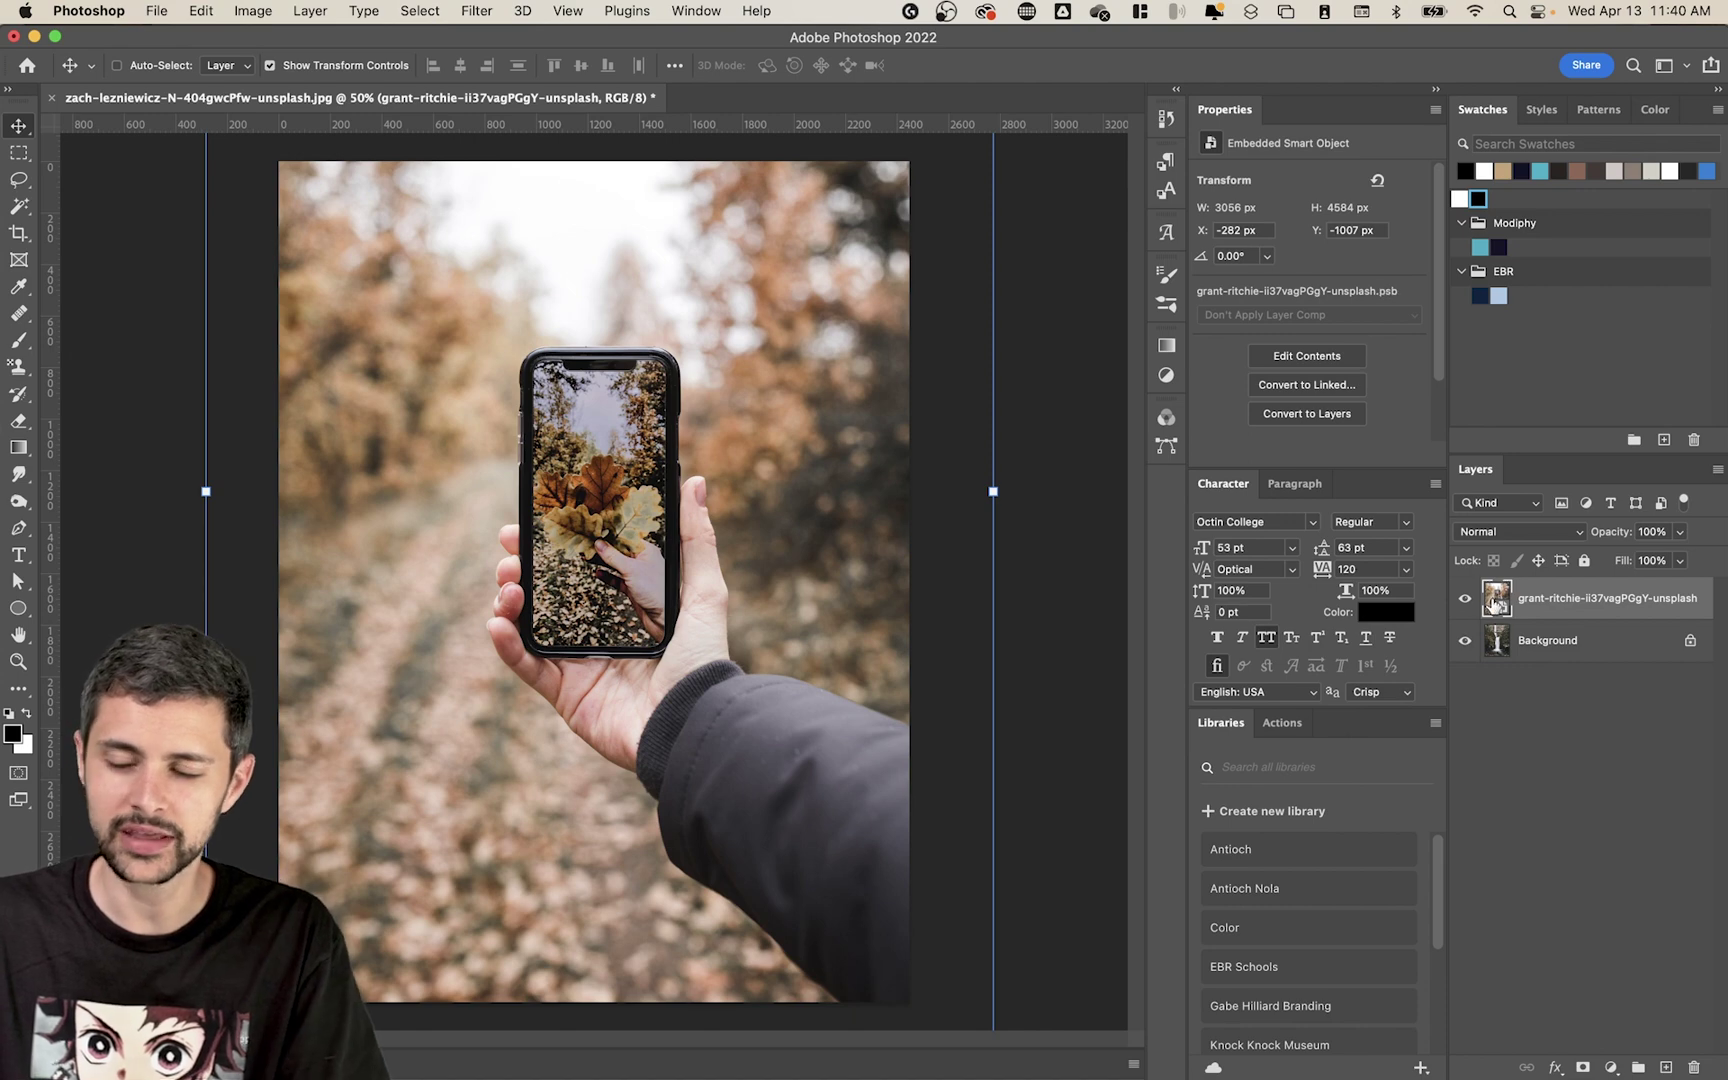
double_click(1497, 598)
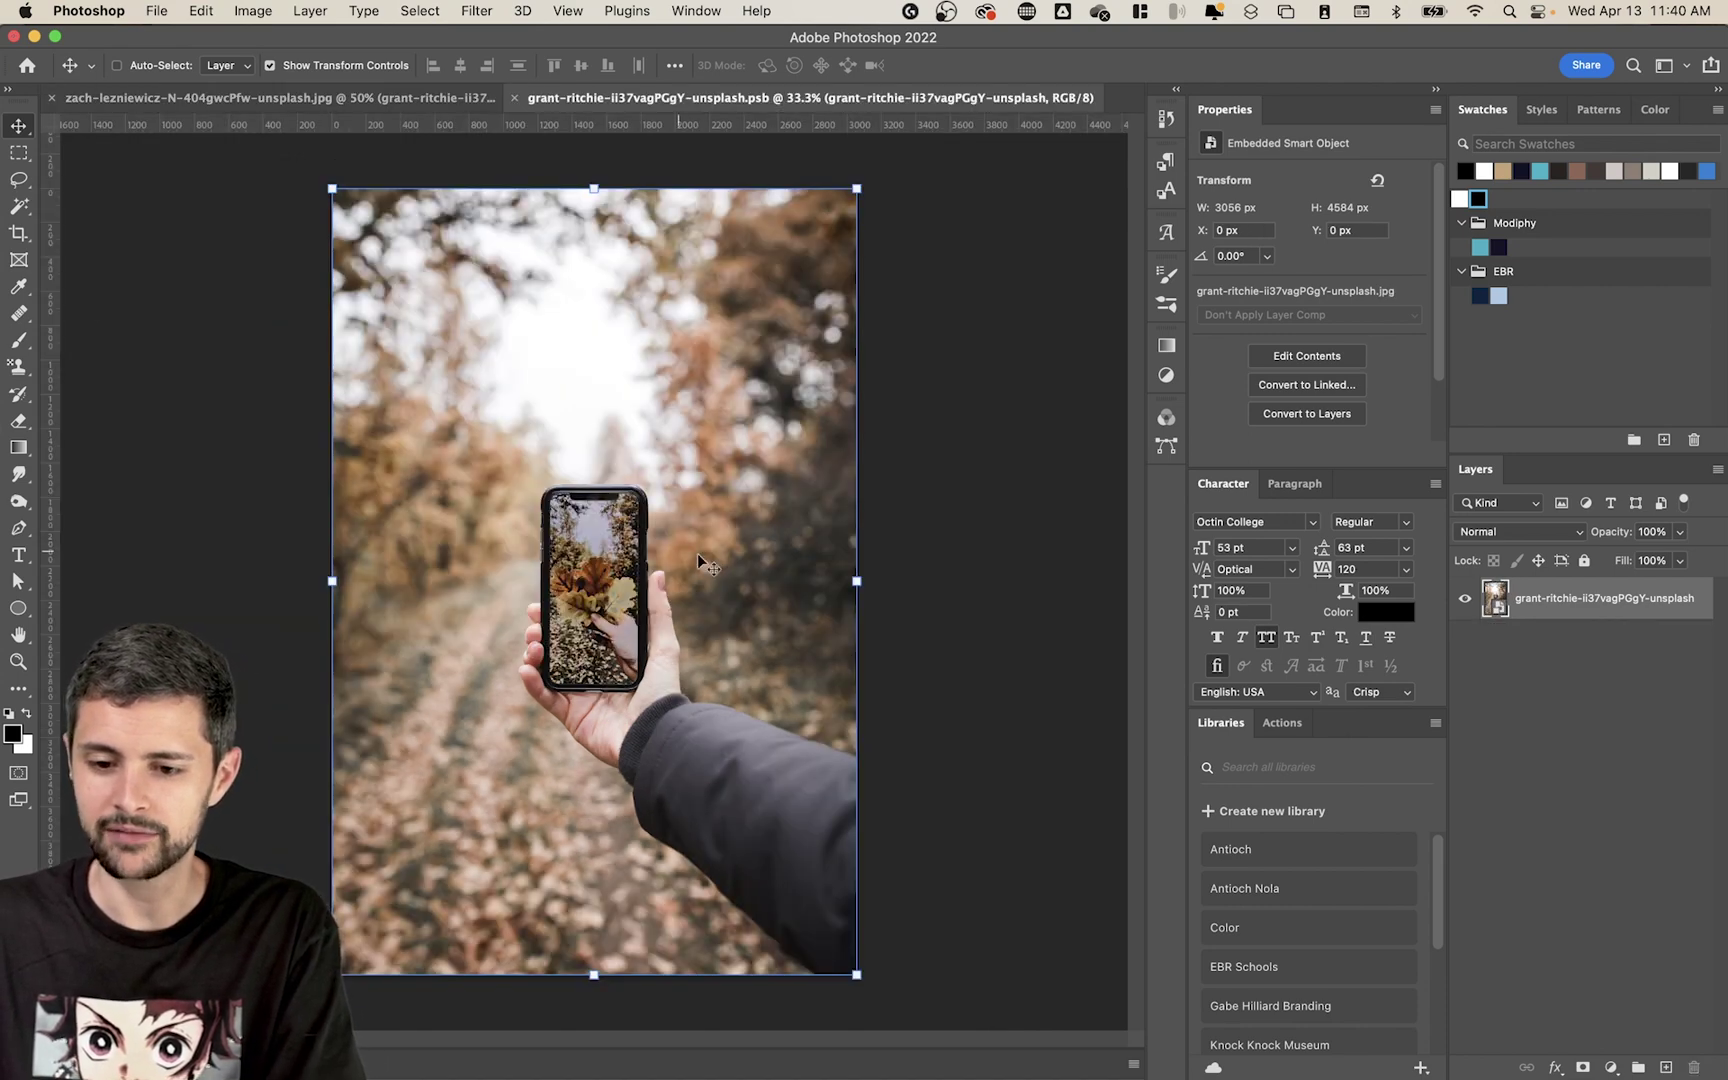
click(1458, 750)
scroll(708, 597, up, 3)
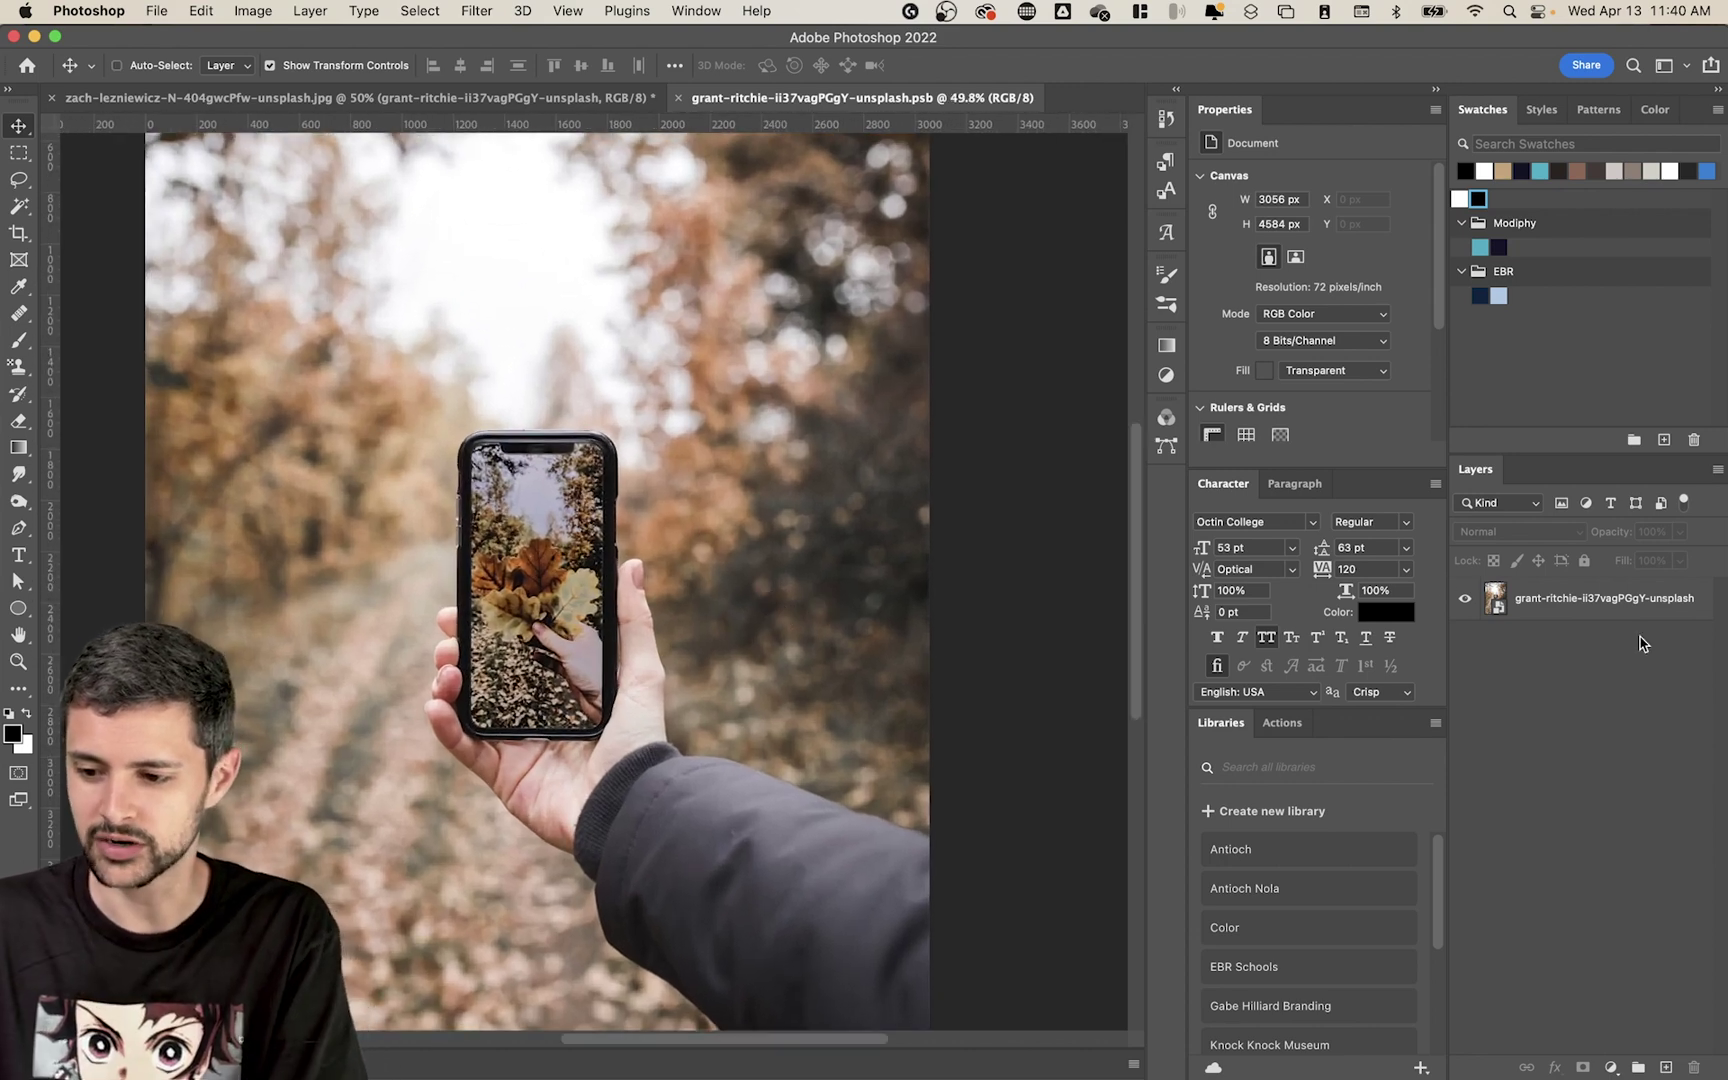
- Duplicate the phone layer, hide the original, and use Select Subject to select hand, arm and phone
click(1607, 622)
key(super+j)
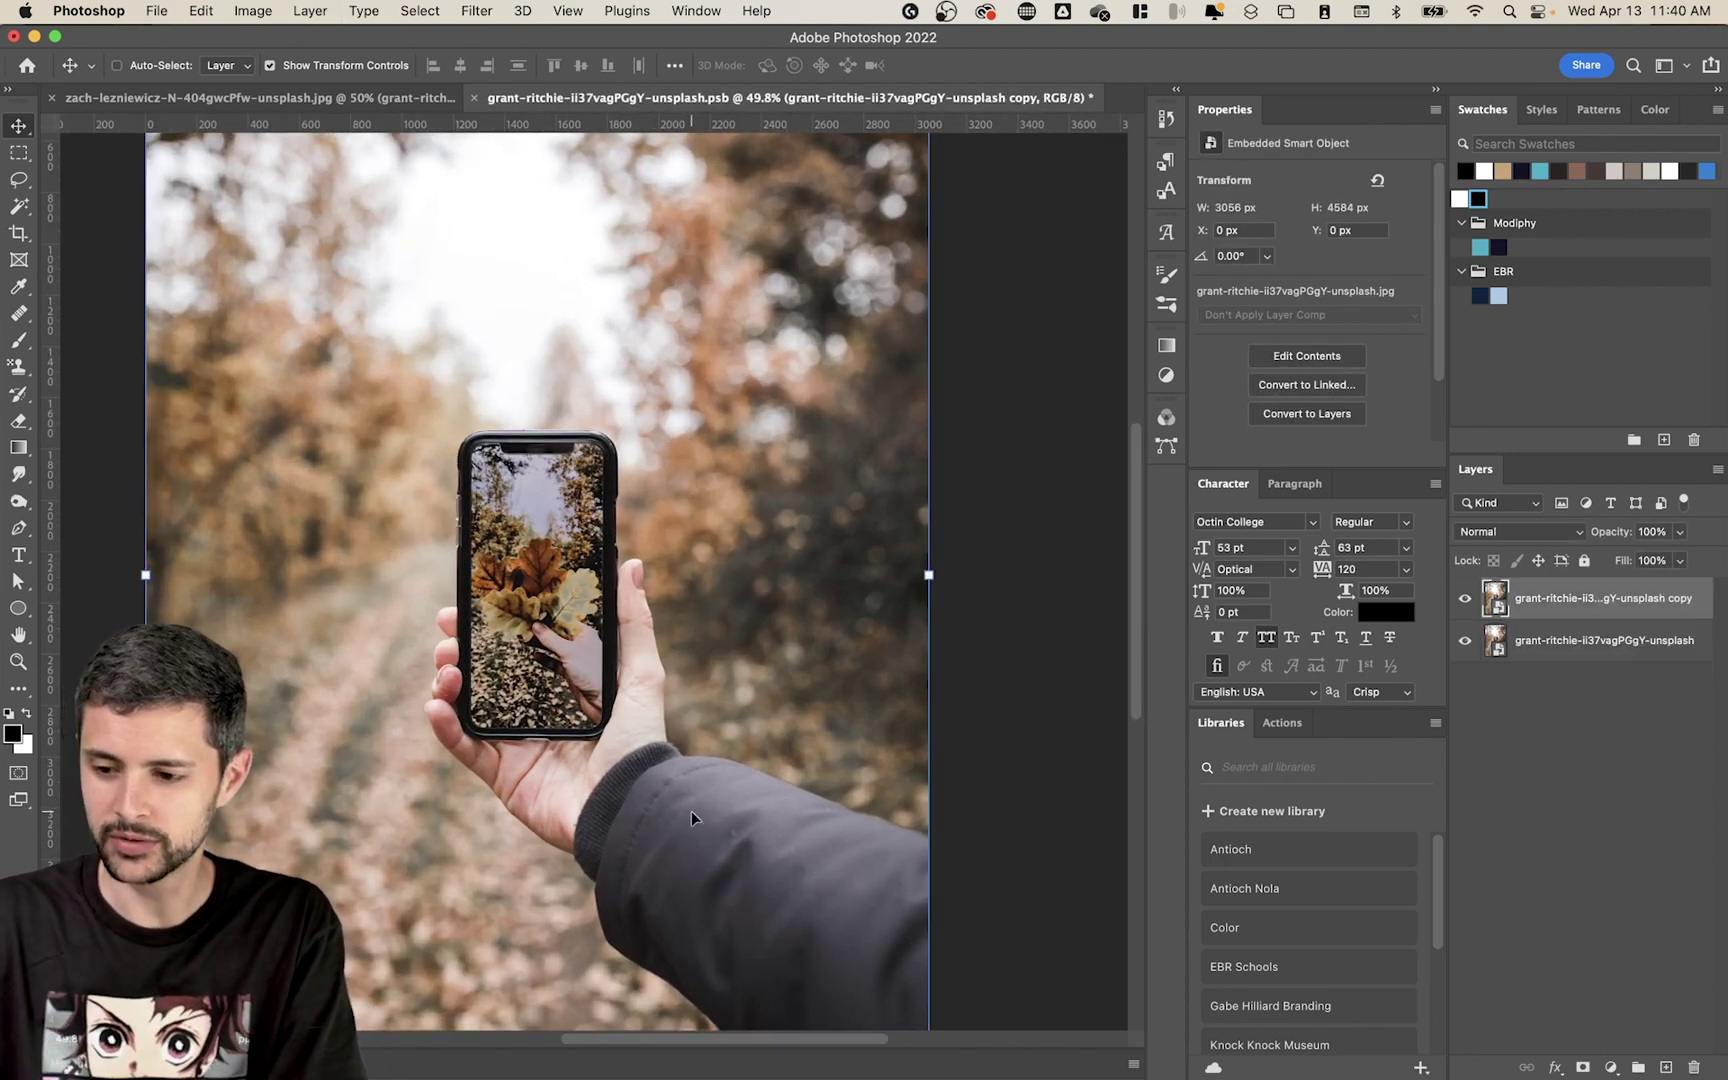
click(1466, 638)
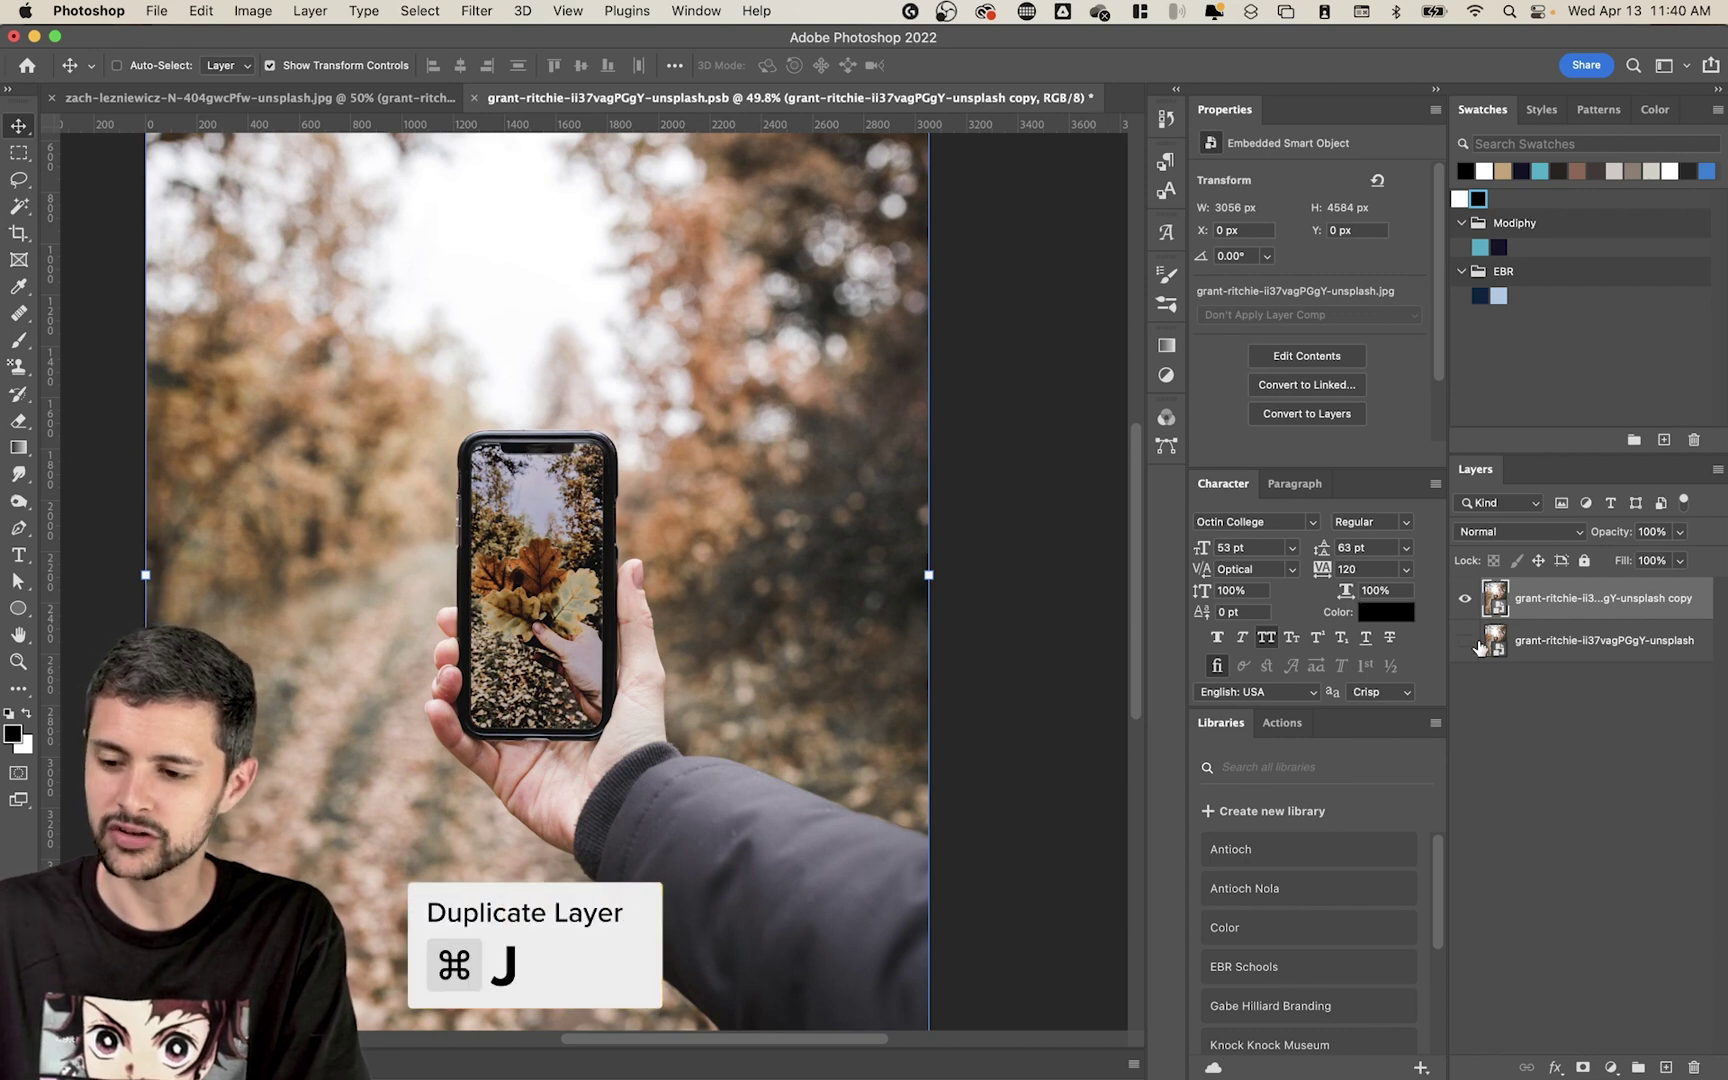
key(w)
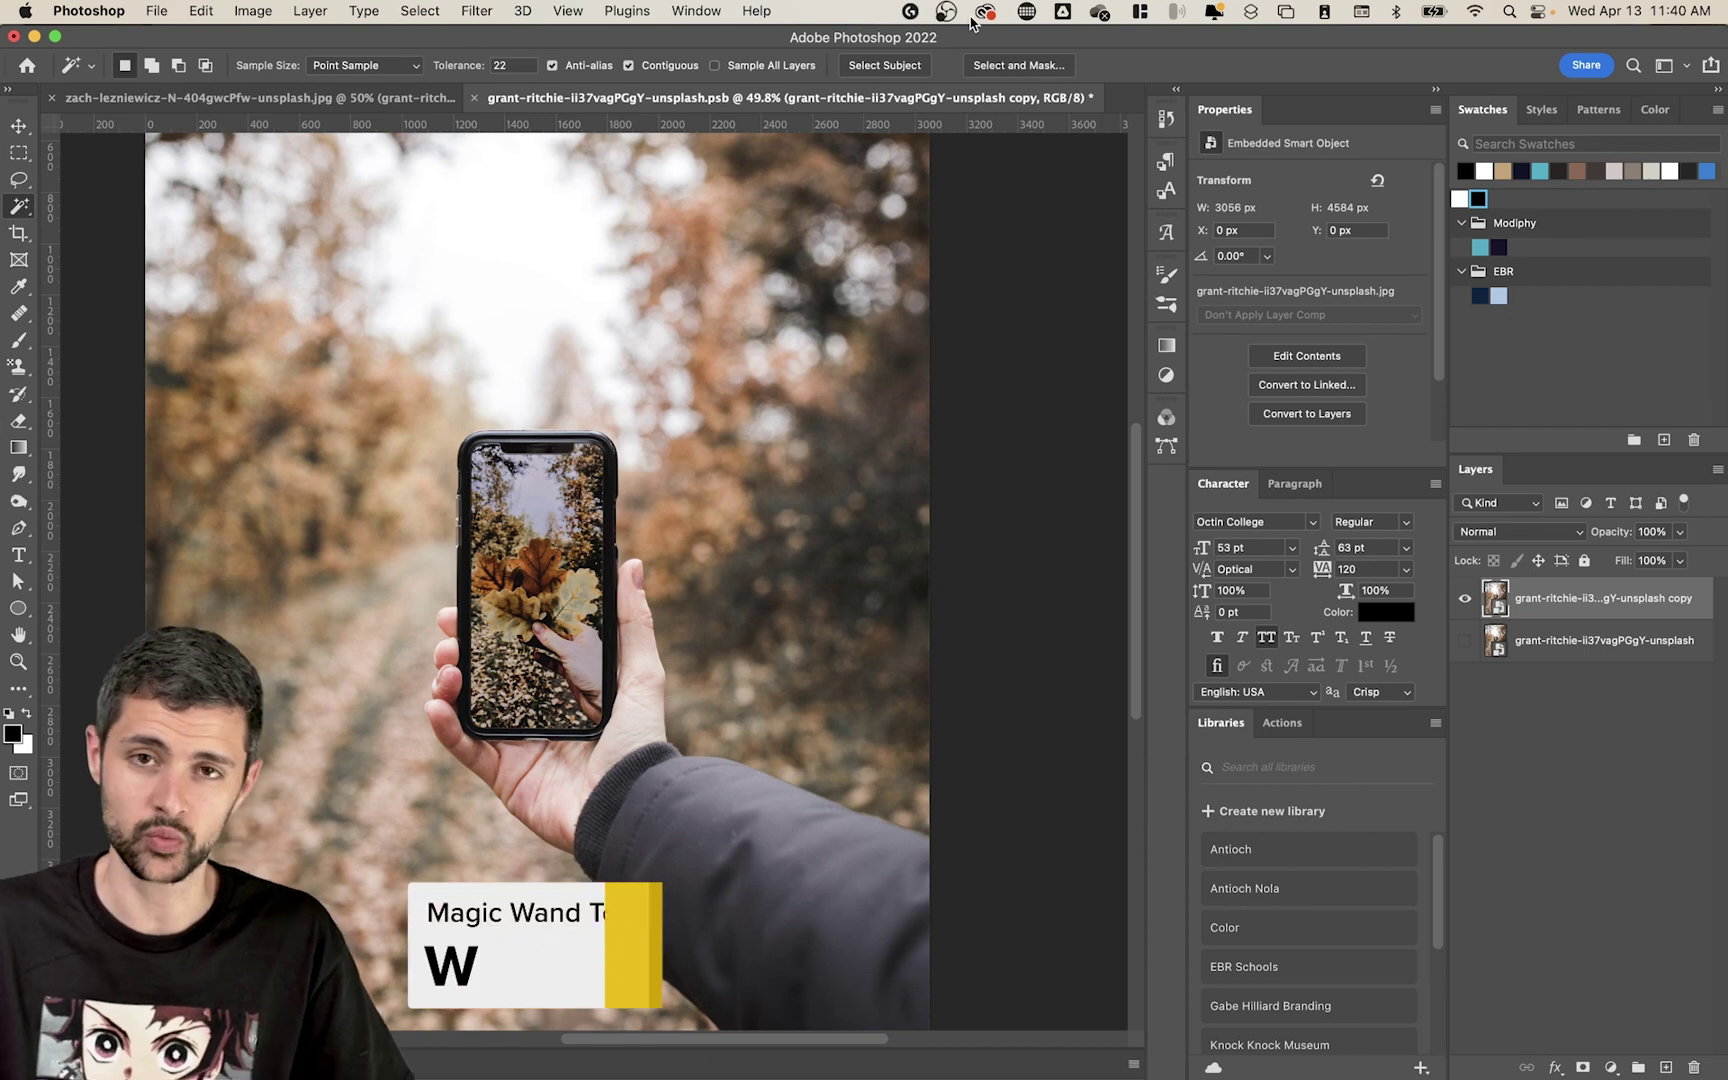
click(896, 66)
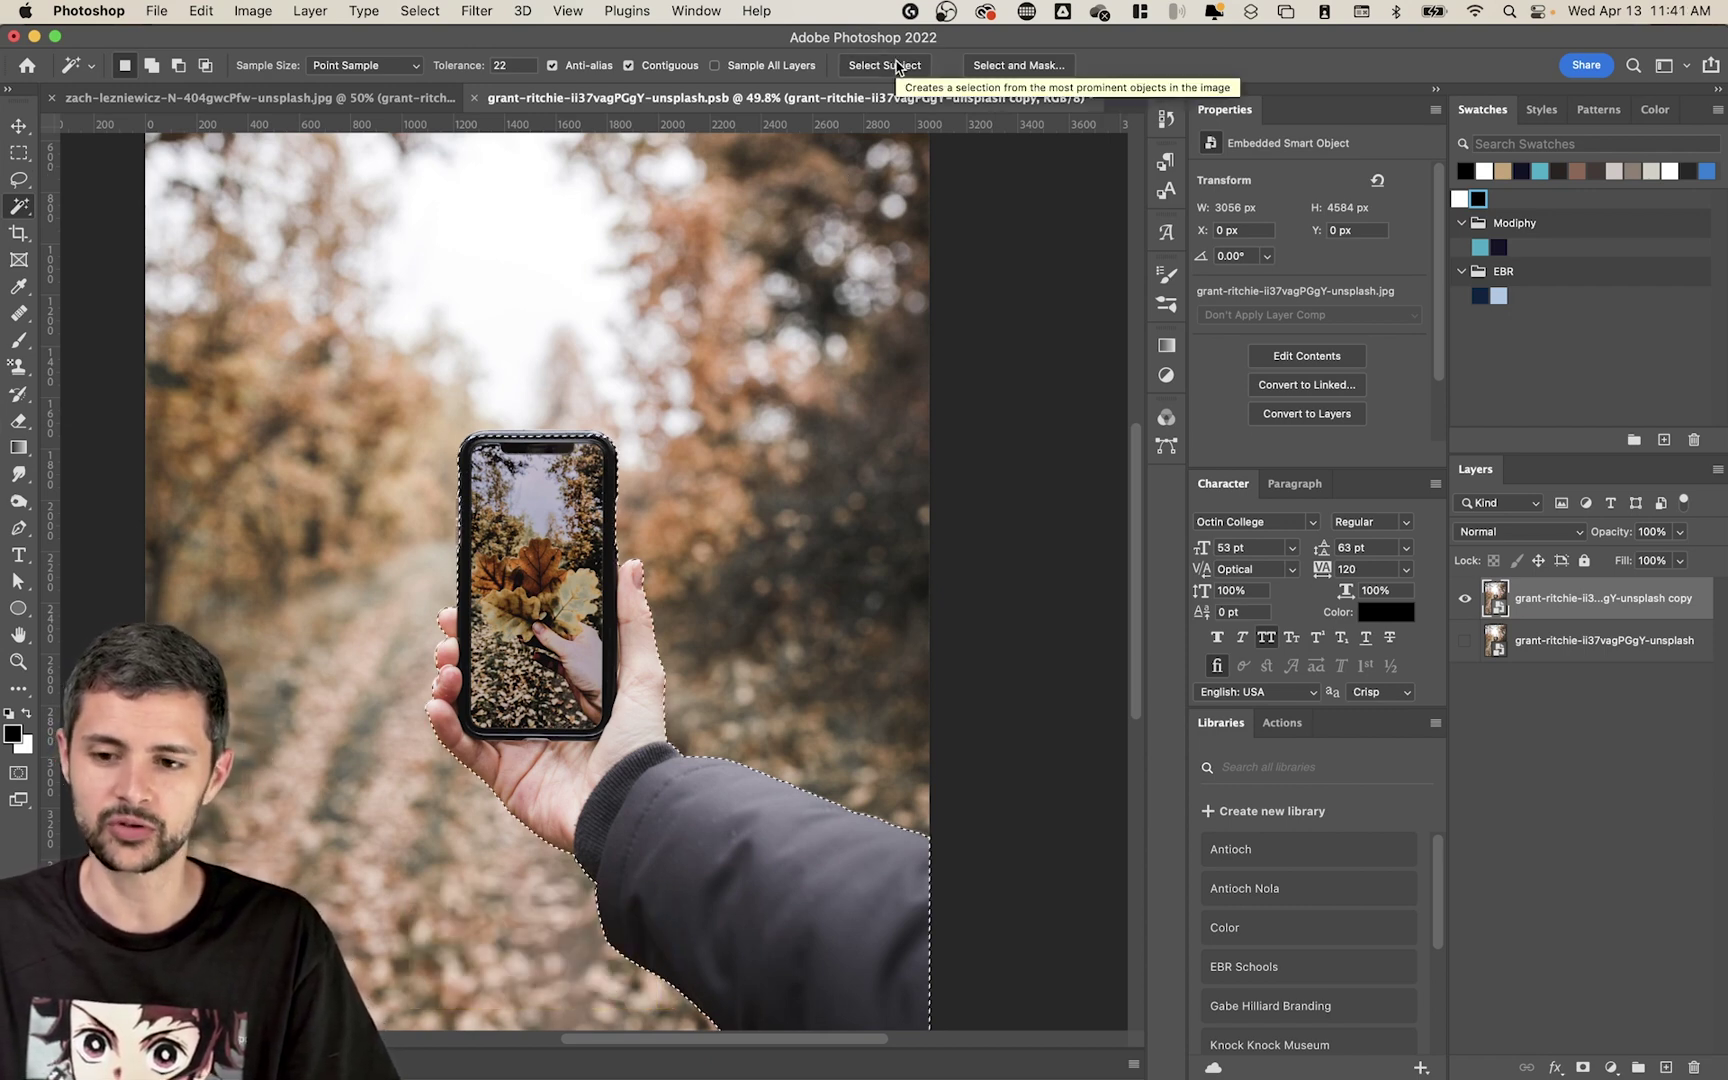
drag(738, 787, 749, 651)
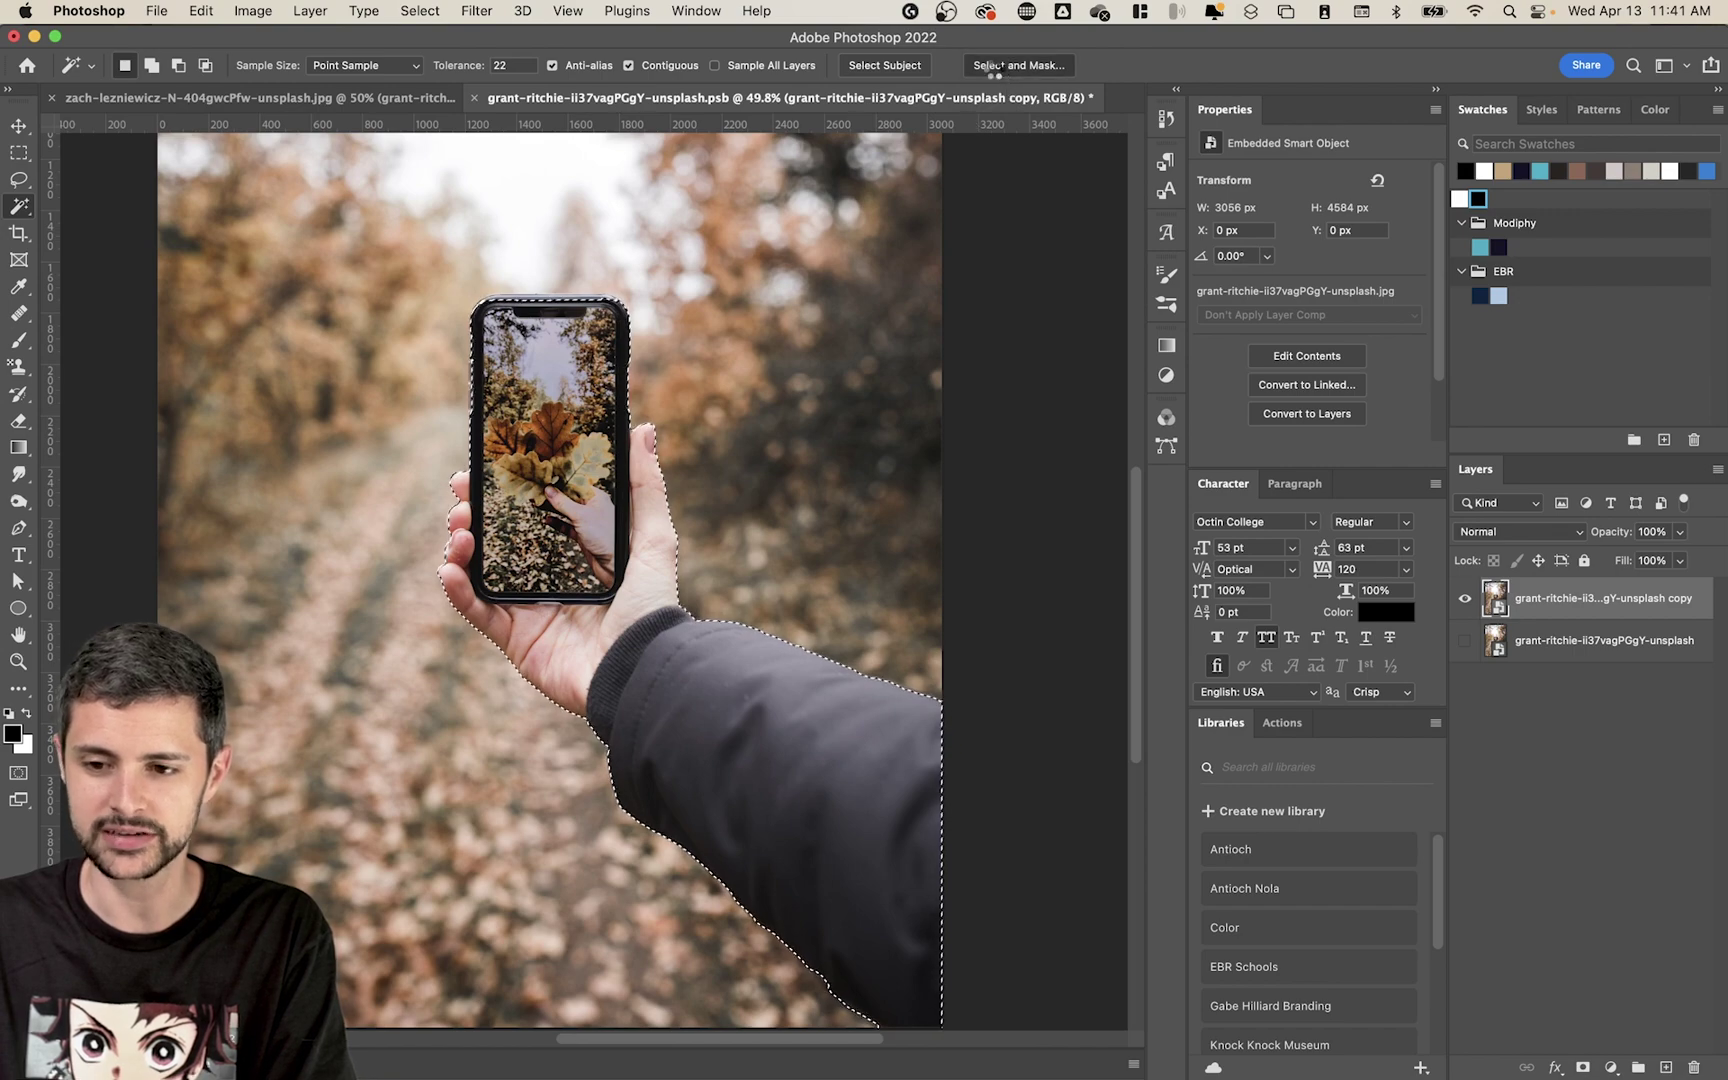
- Open Select and Mask and brush the fingertip edge into the selection
click(1018, 65)
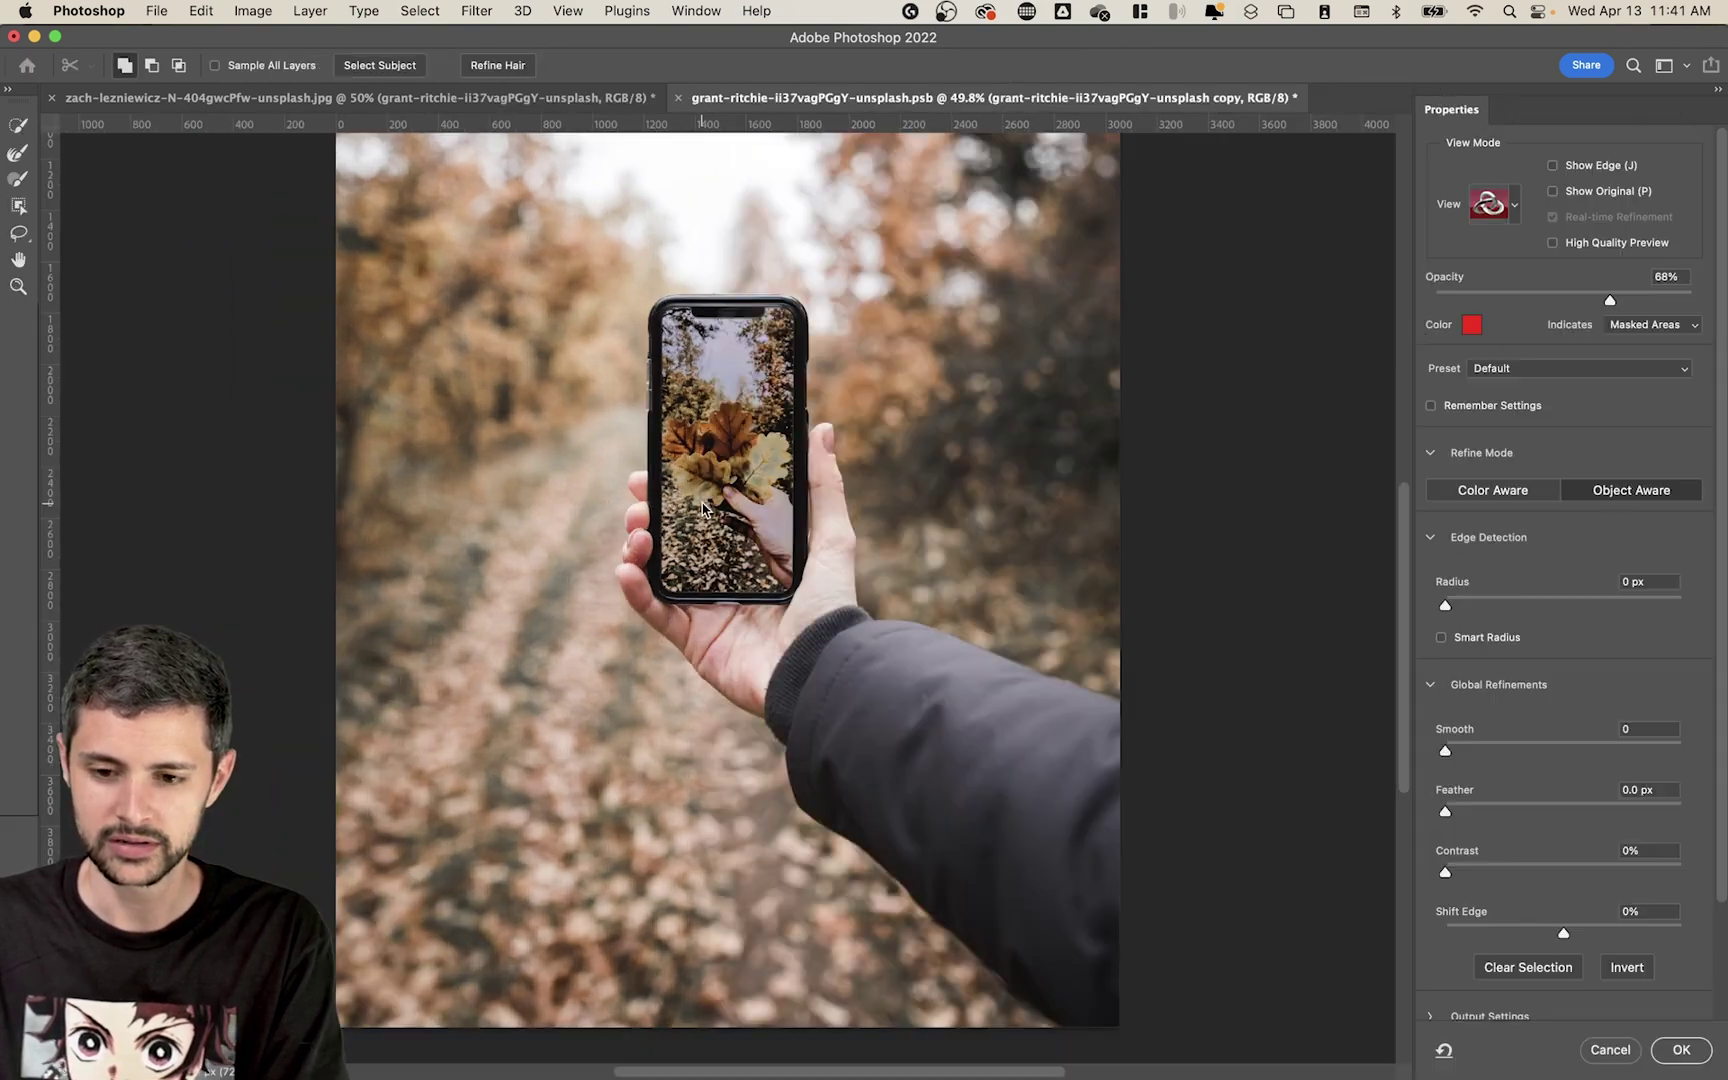
scroll(774, 505, up, 5)
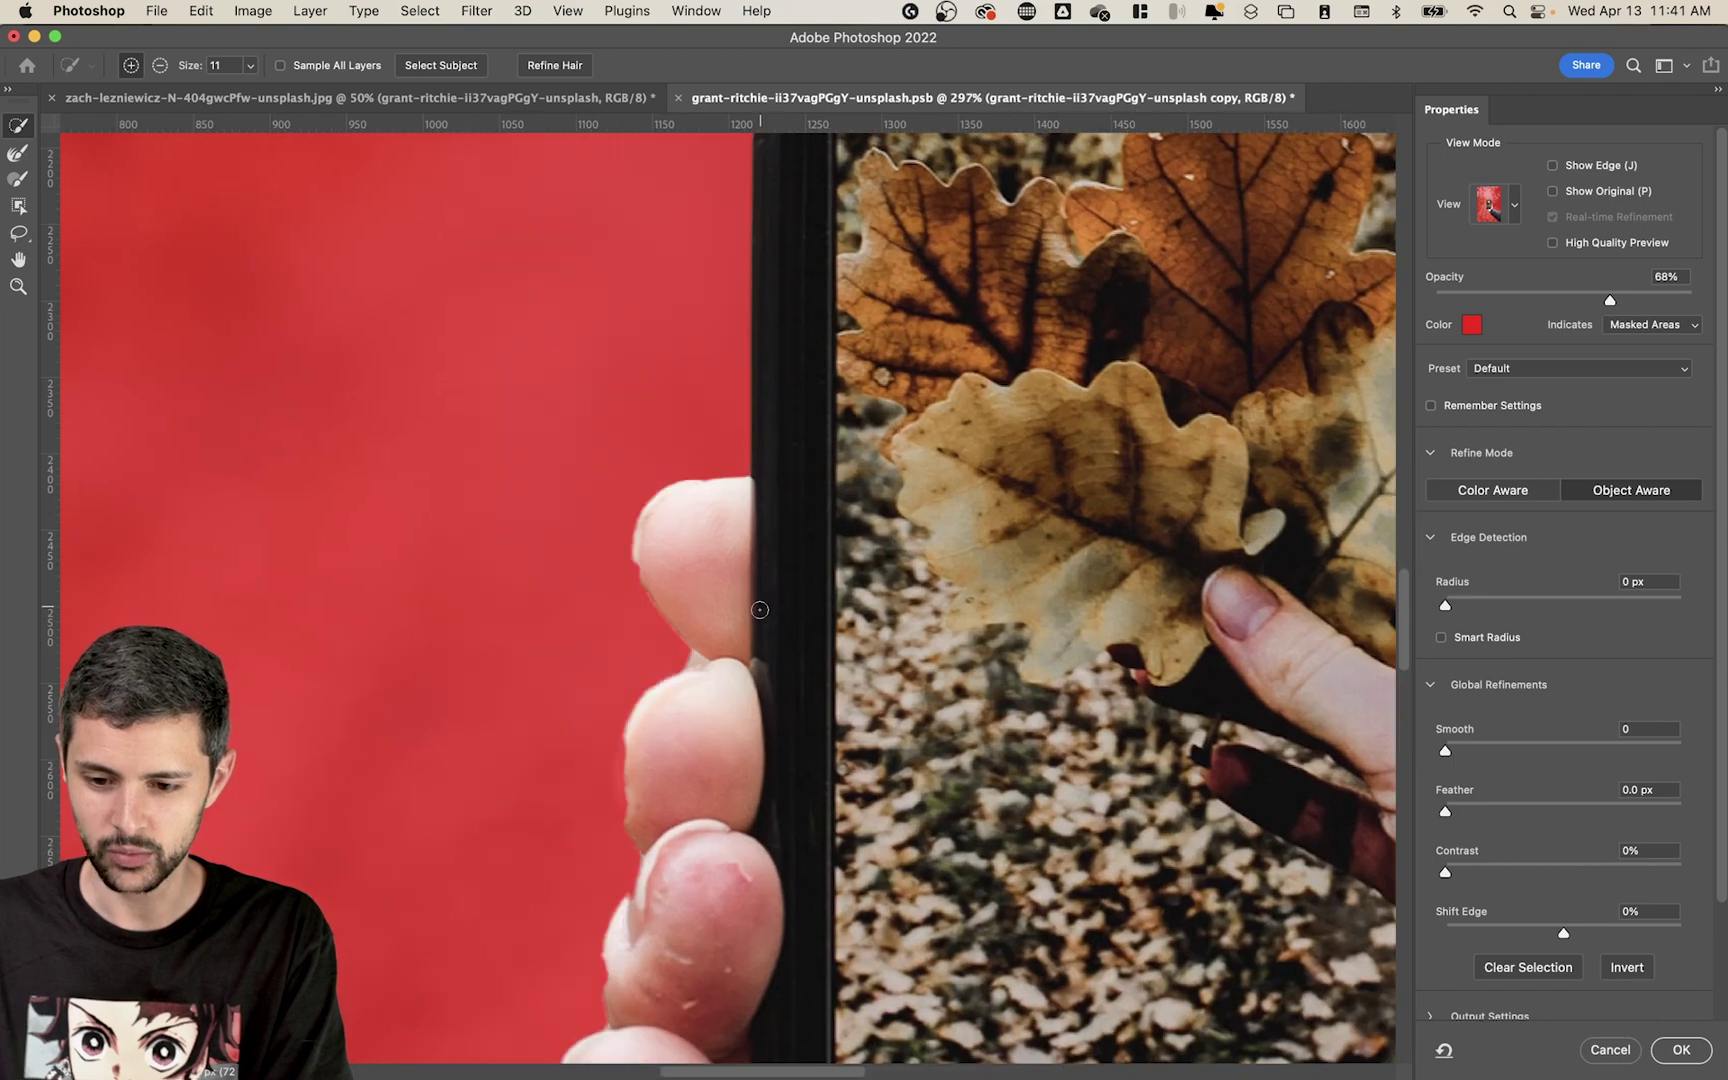
scroll(686, 617, down, 5)
scroll(686, 617, right, 3)
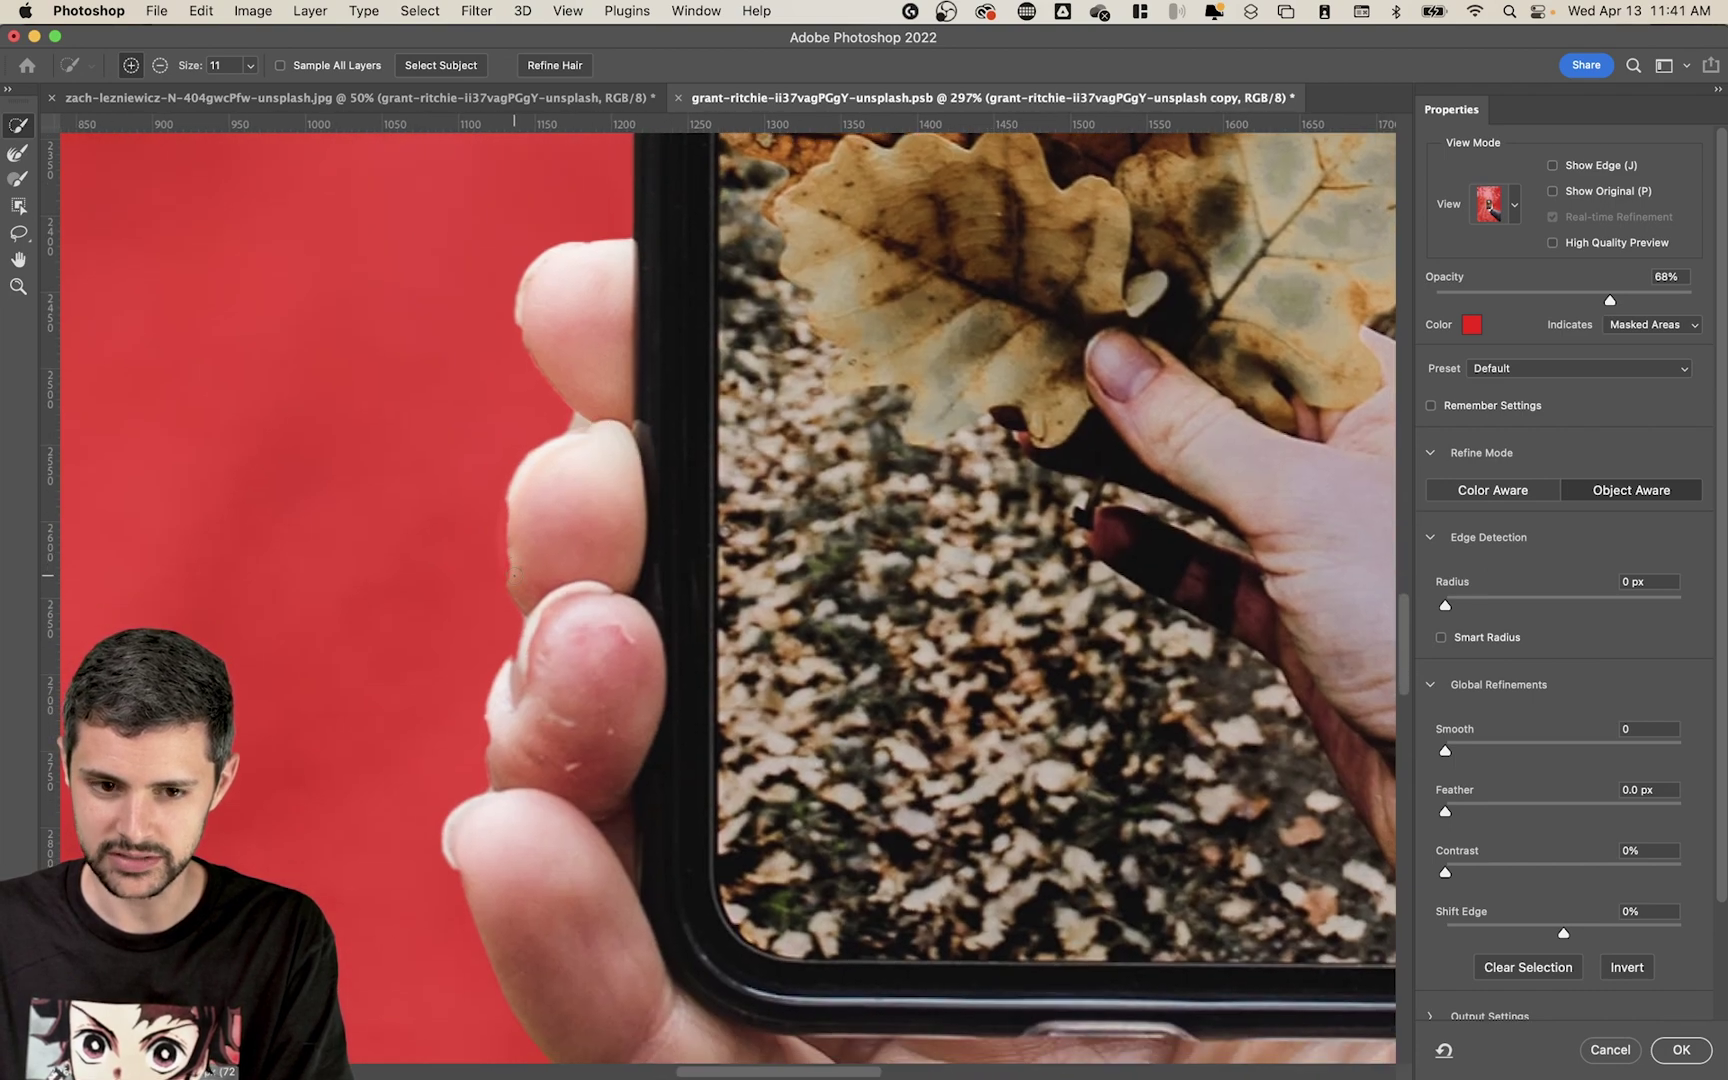
click(20, 180)
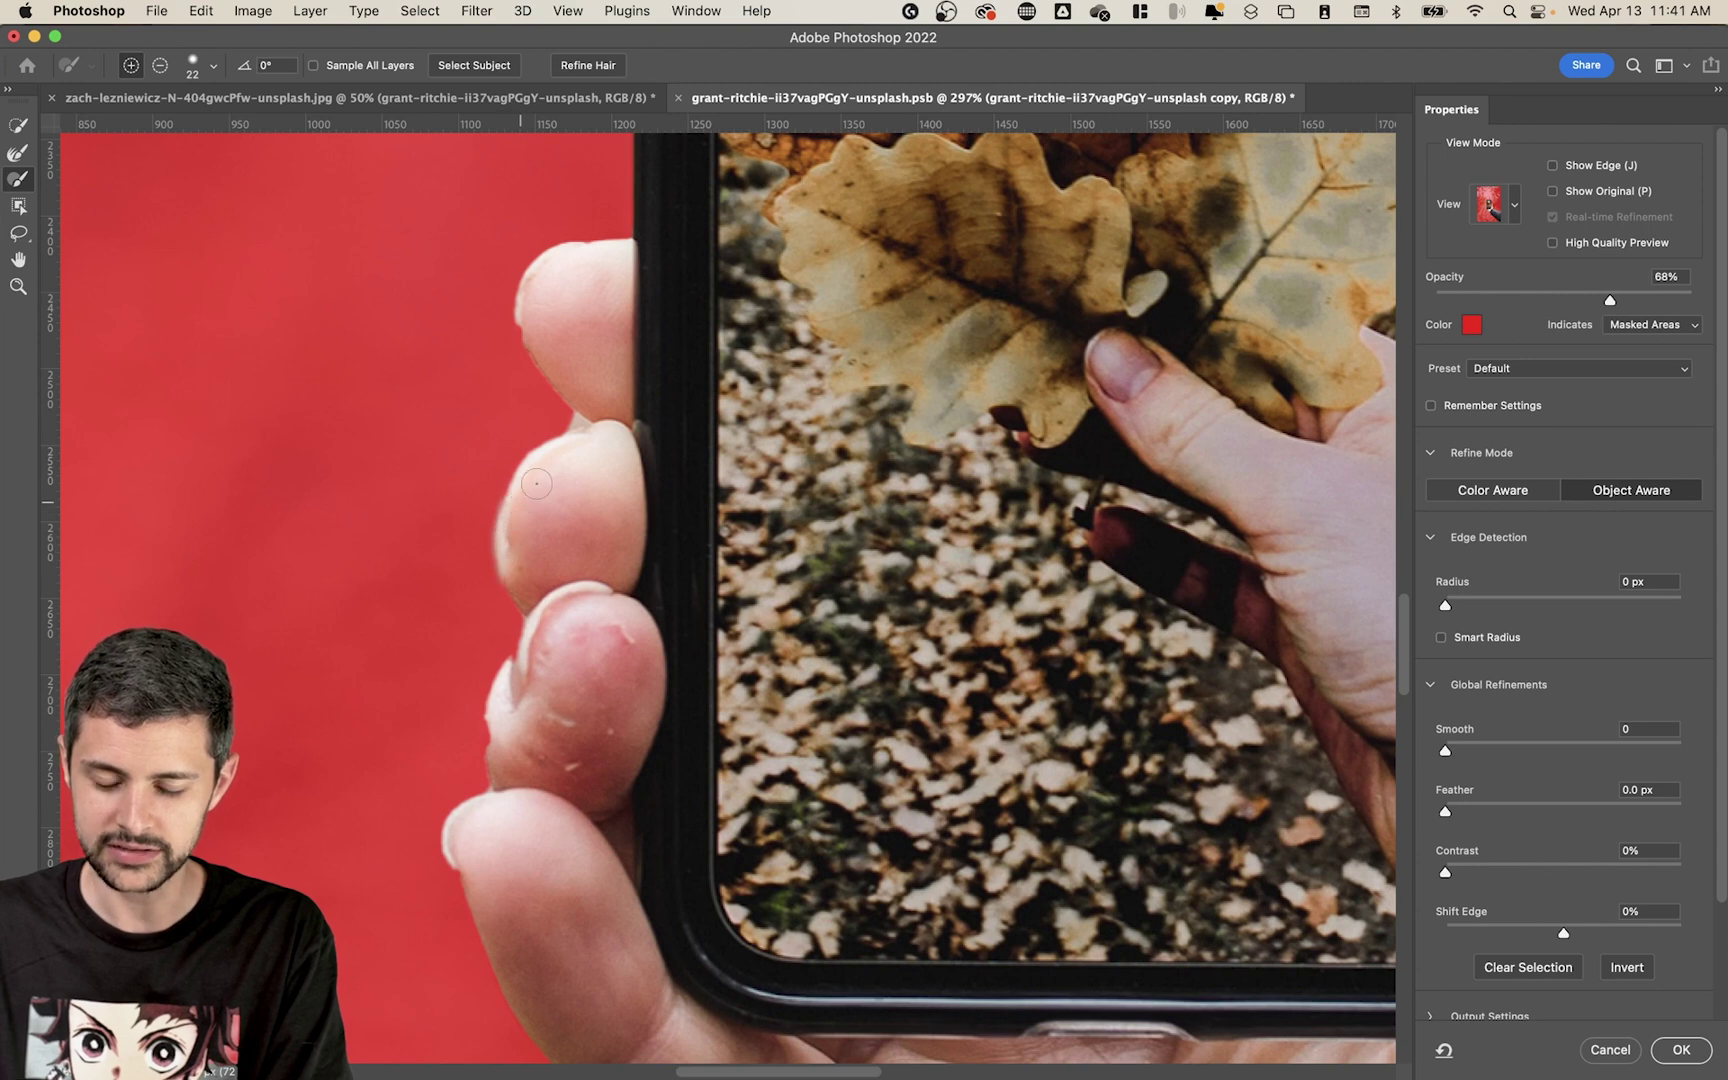
click(558, 422)
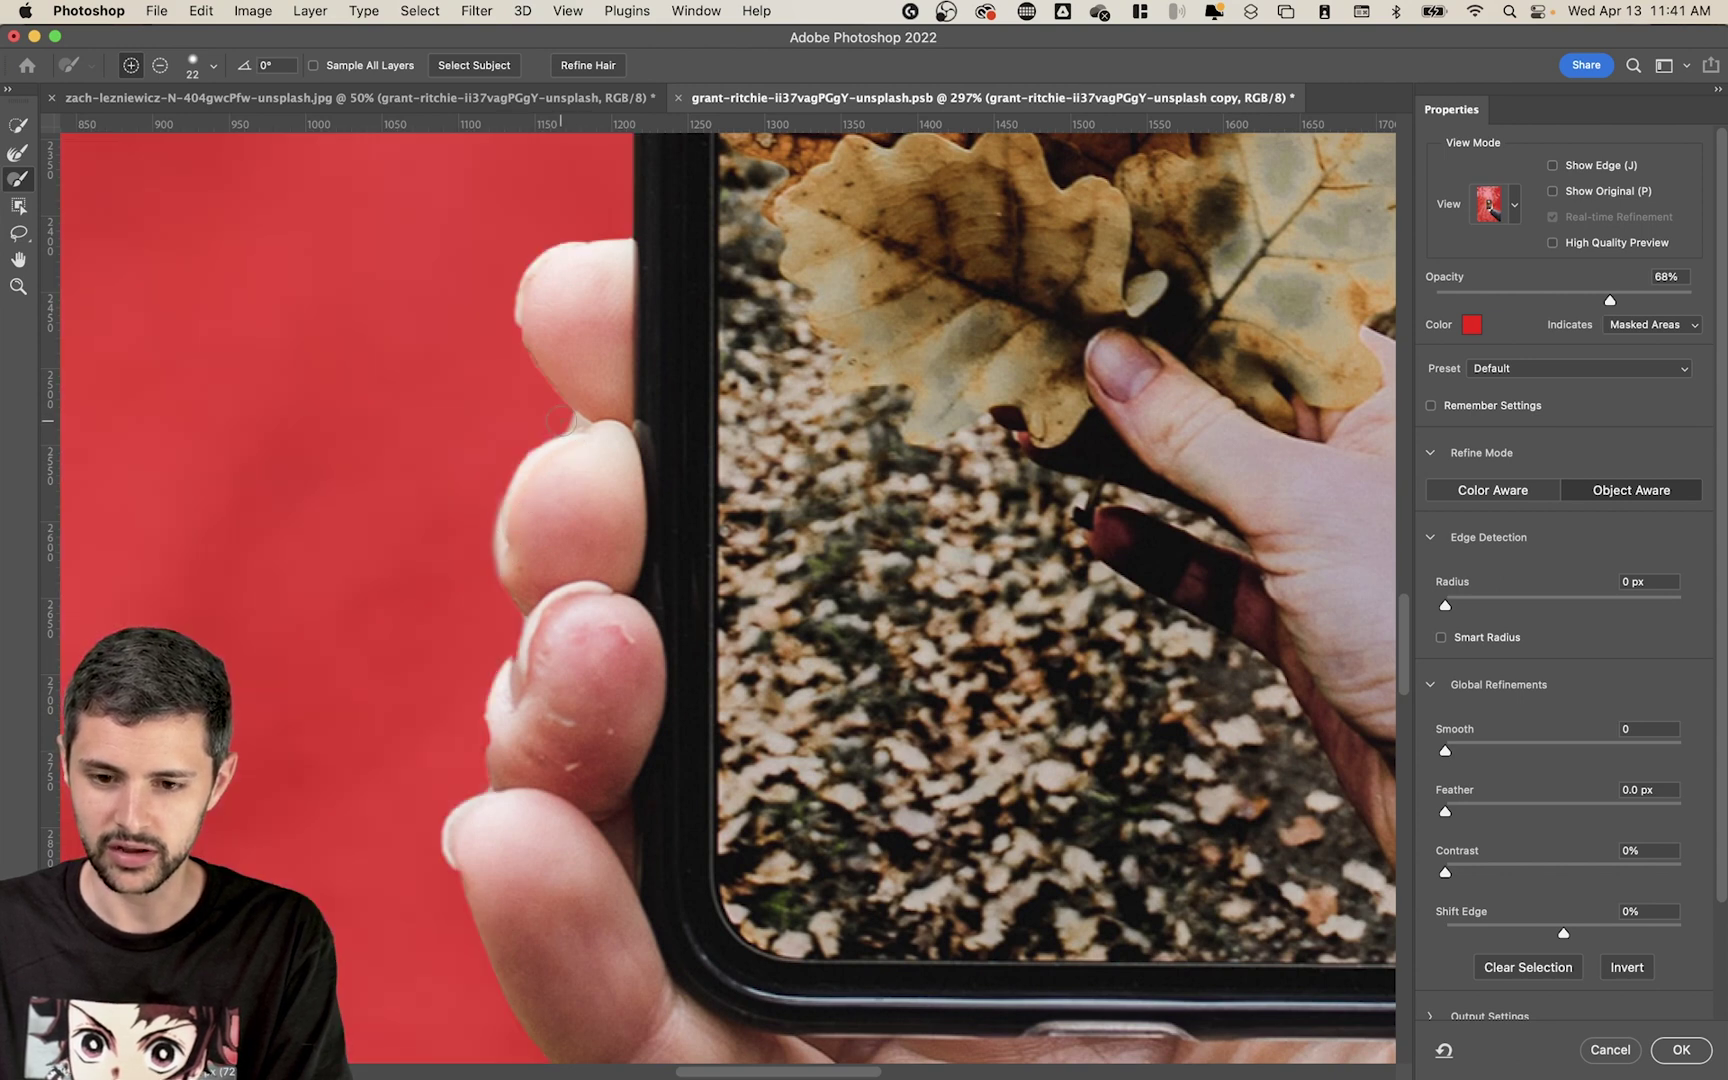
- Refine the selection along the phone's top edge with the brush
key(alt)
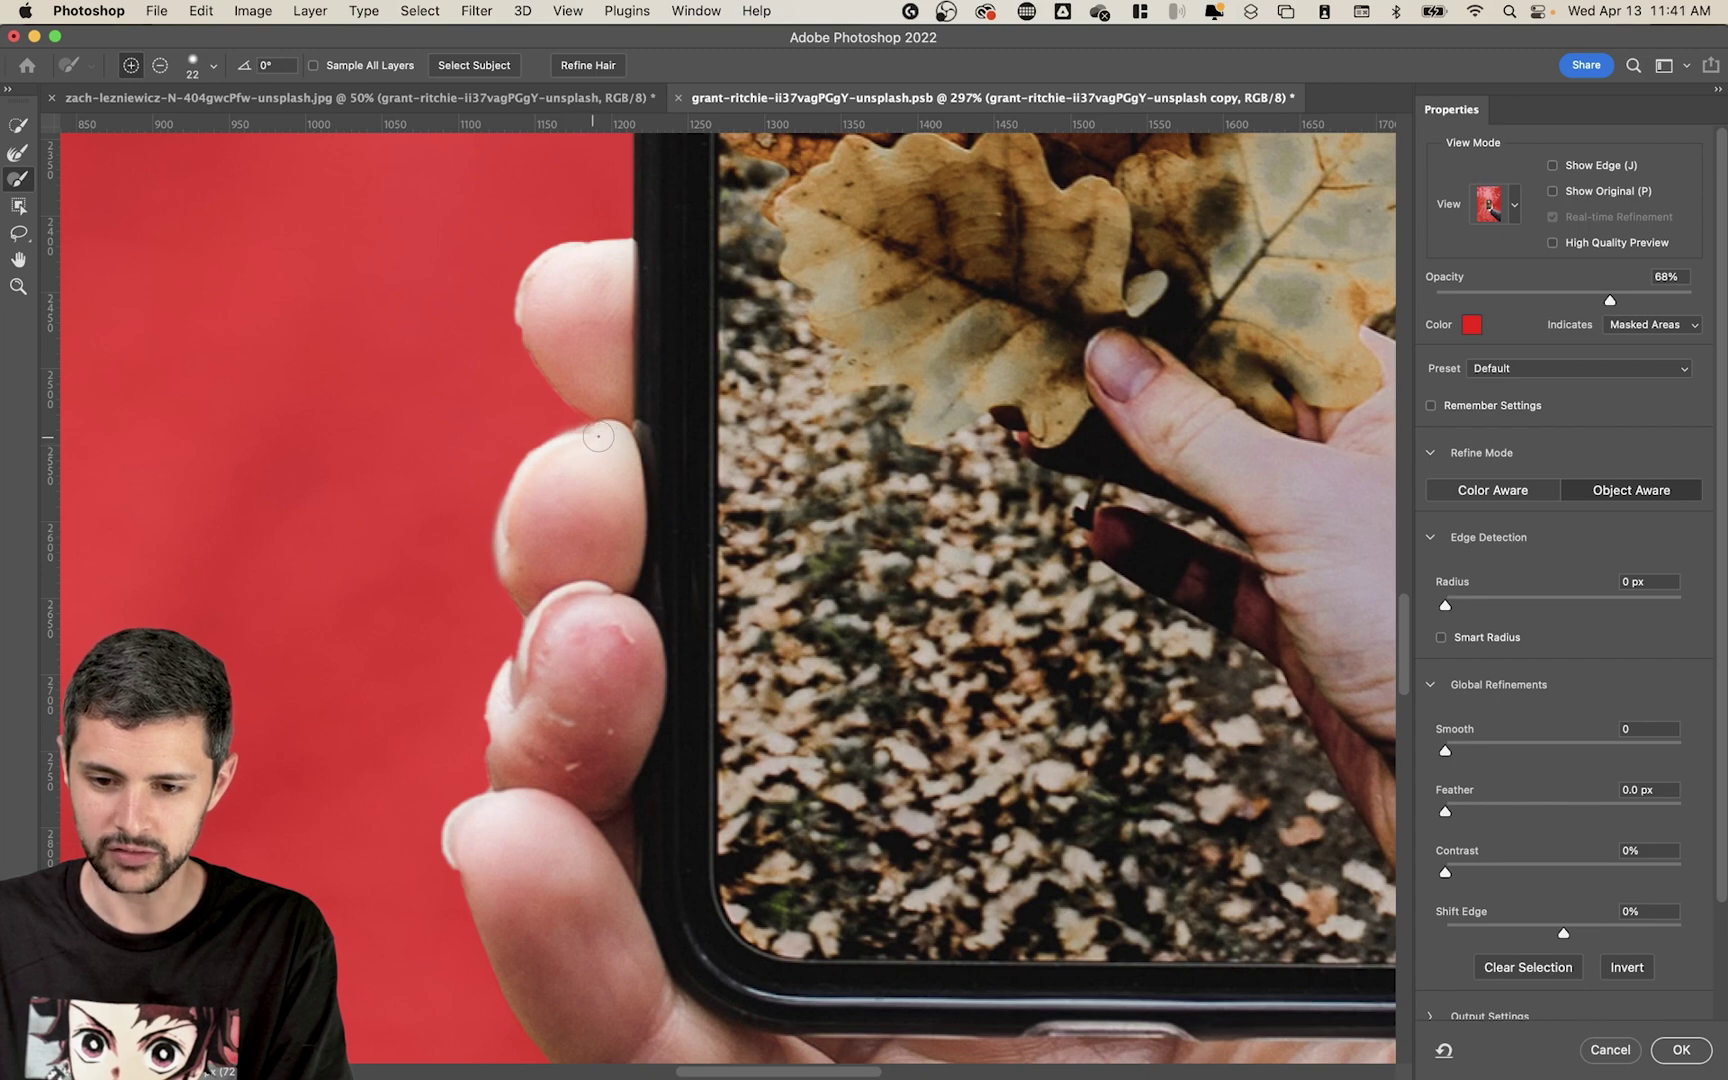
scroll(620, 506, down, 5)
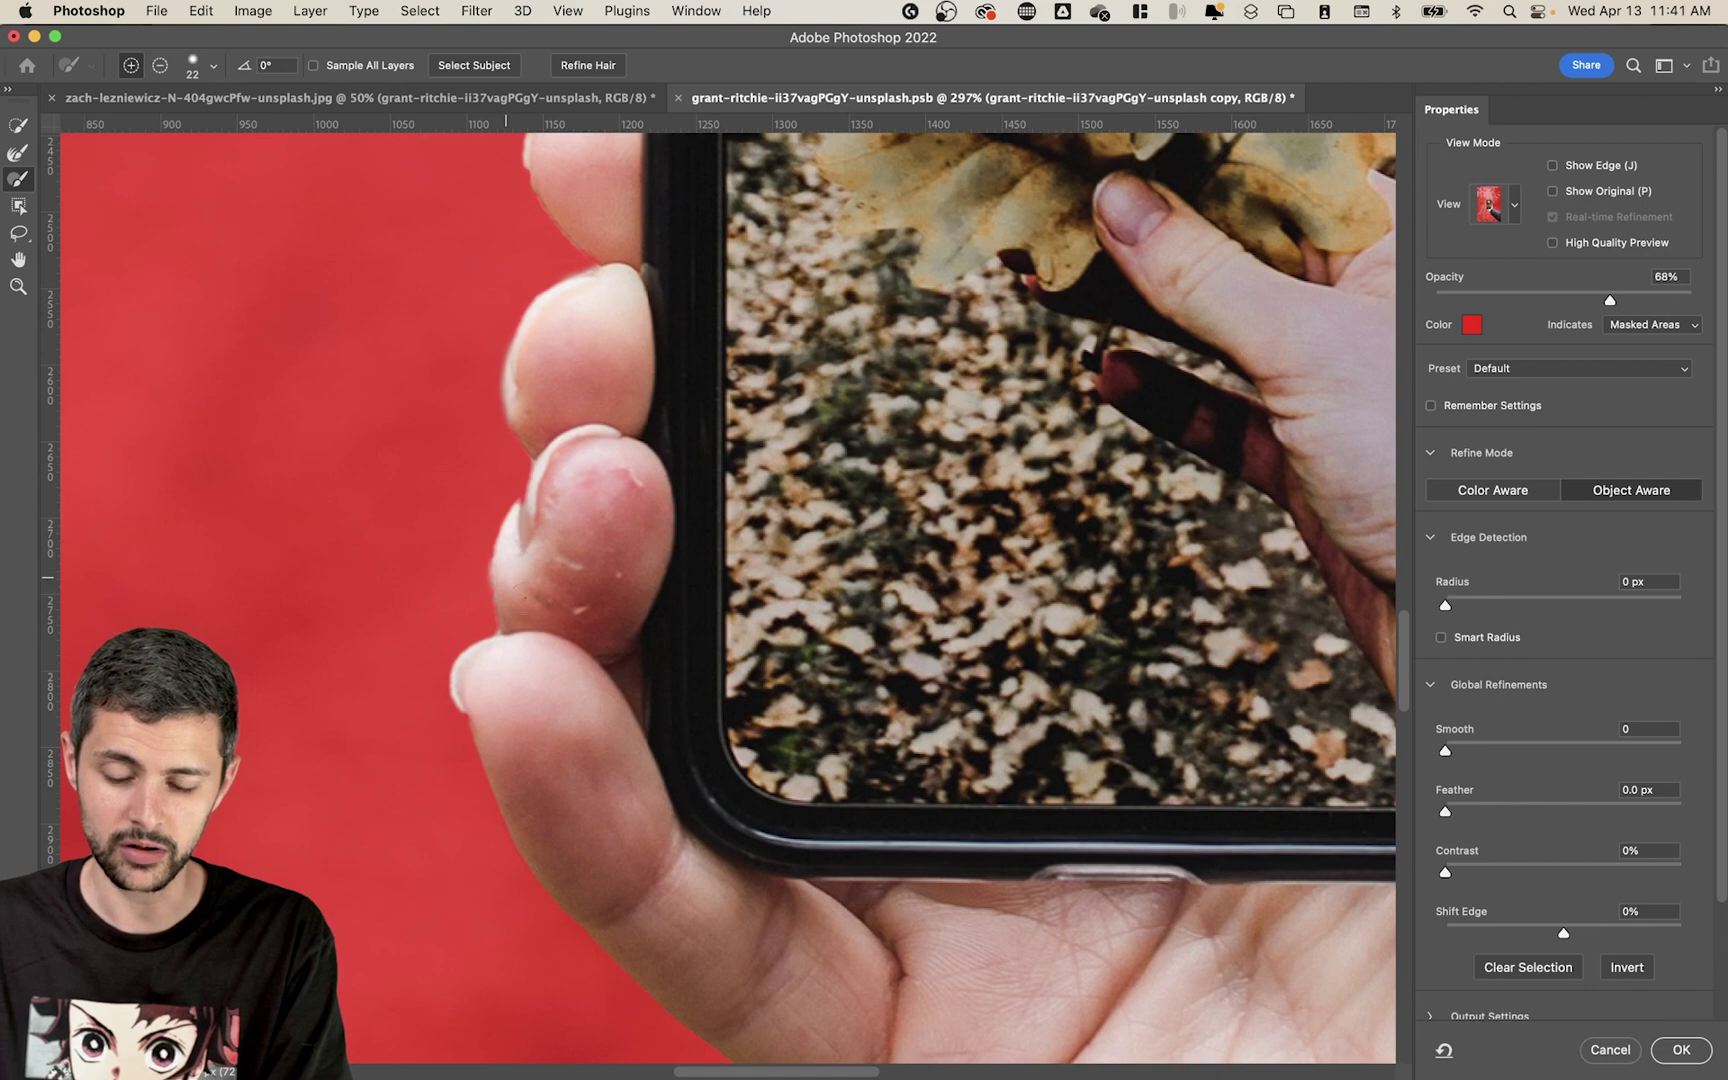
scroll(657, 632, down, 3)
drag(841, 888, 822, 912)
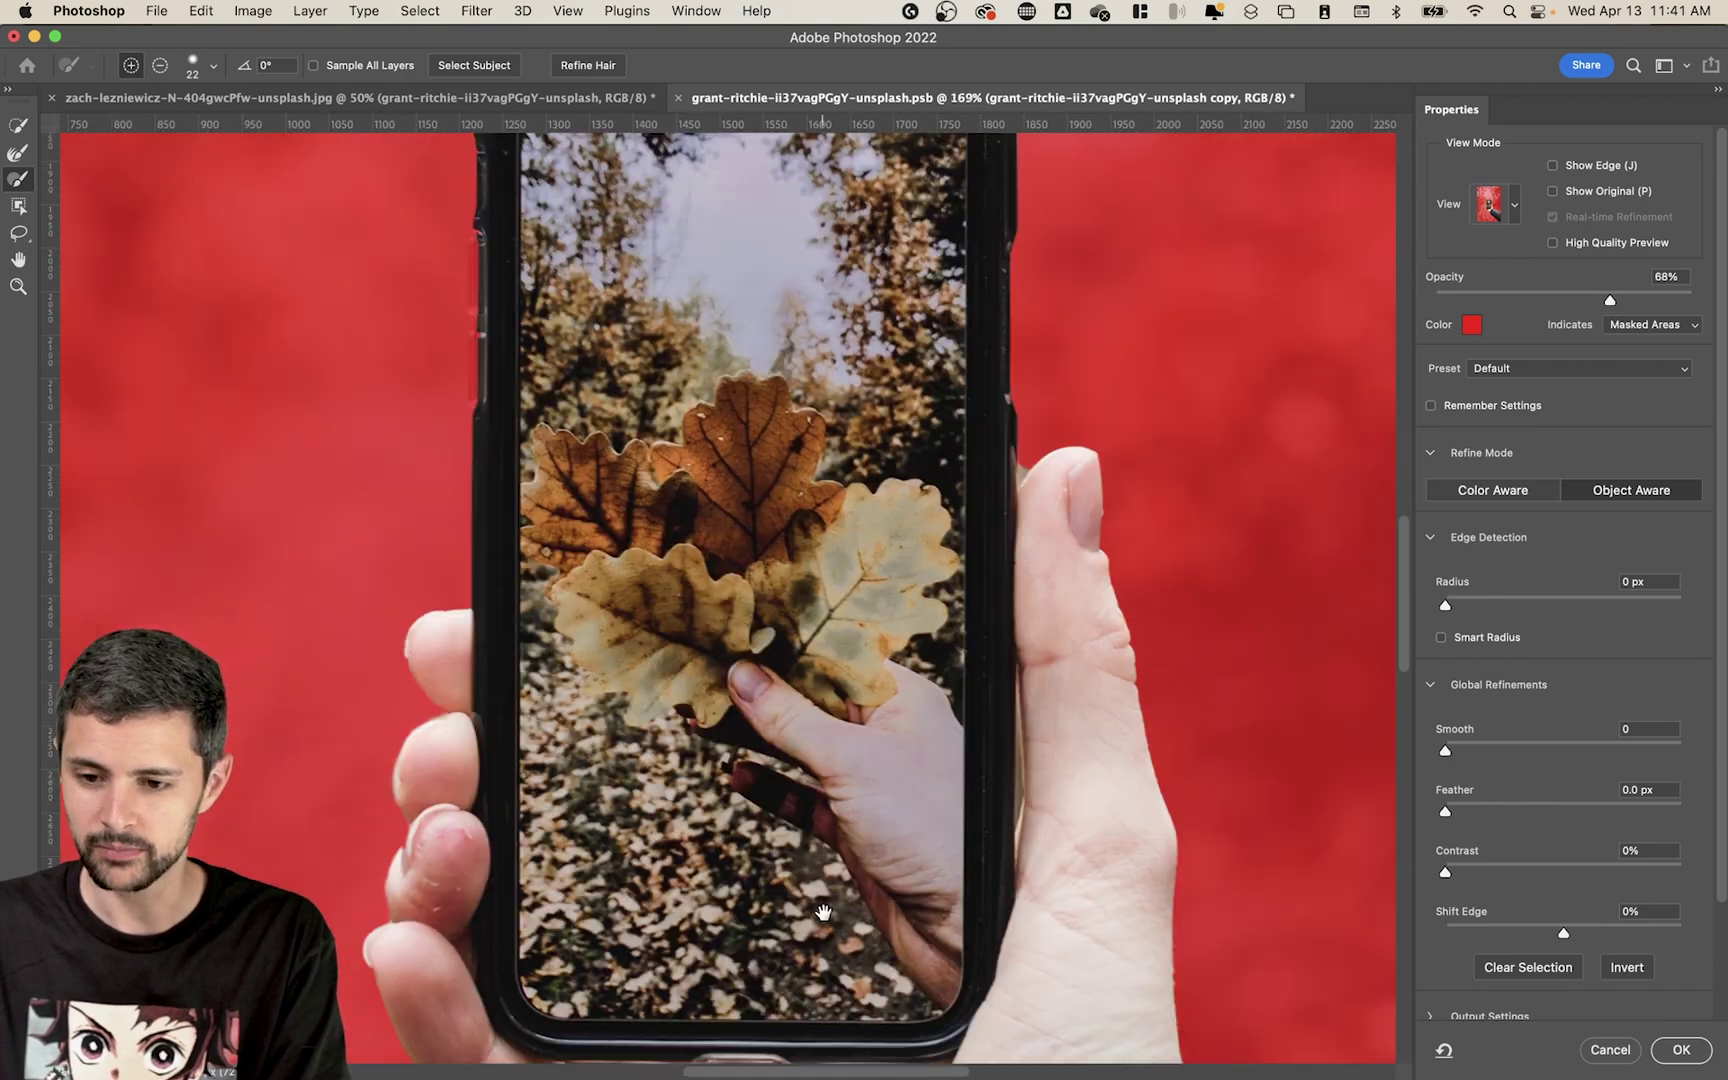
drag(1081, 555, 1084, 790)
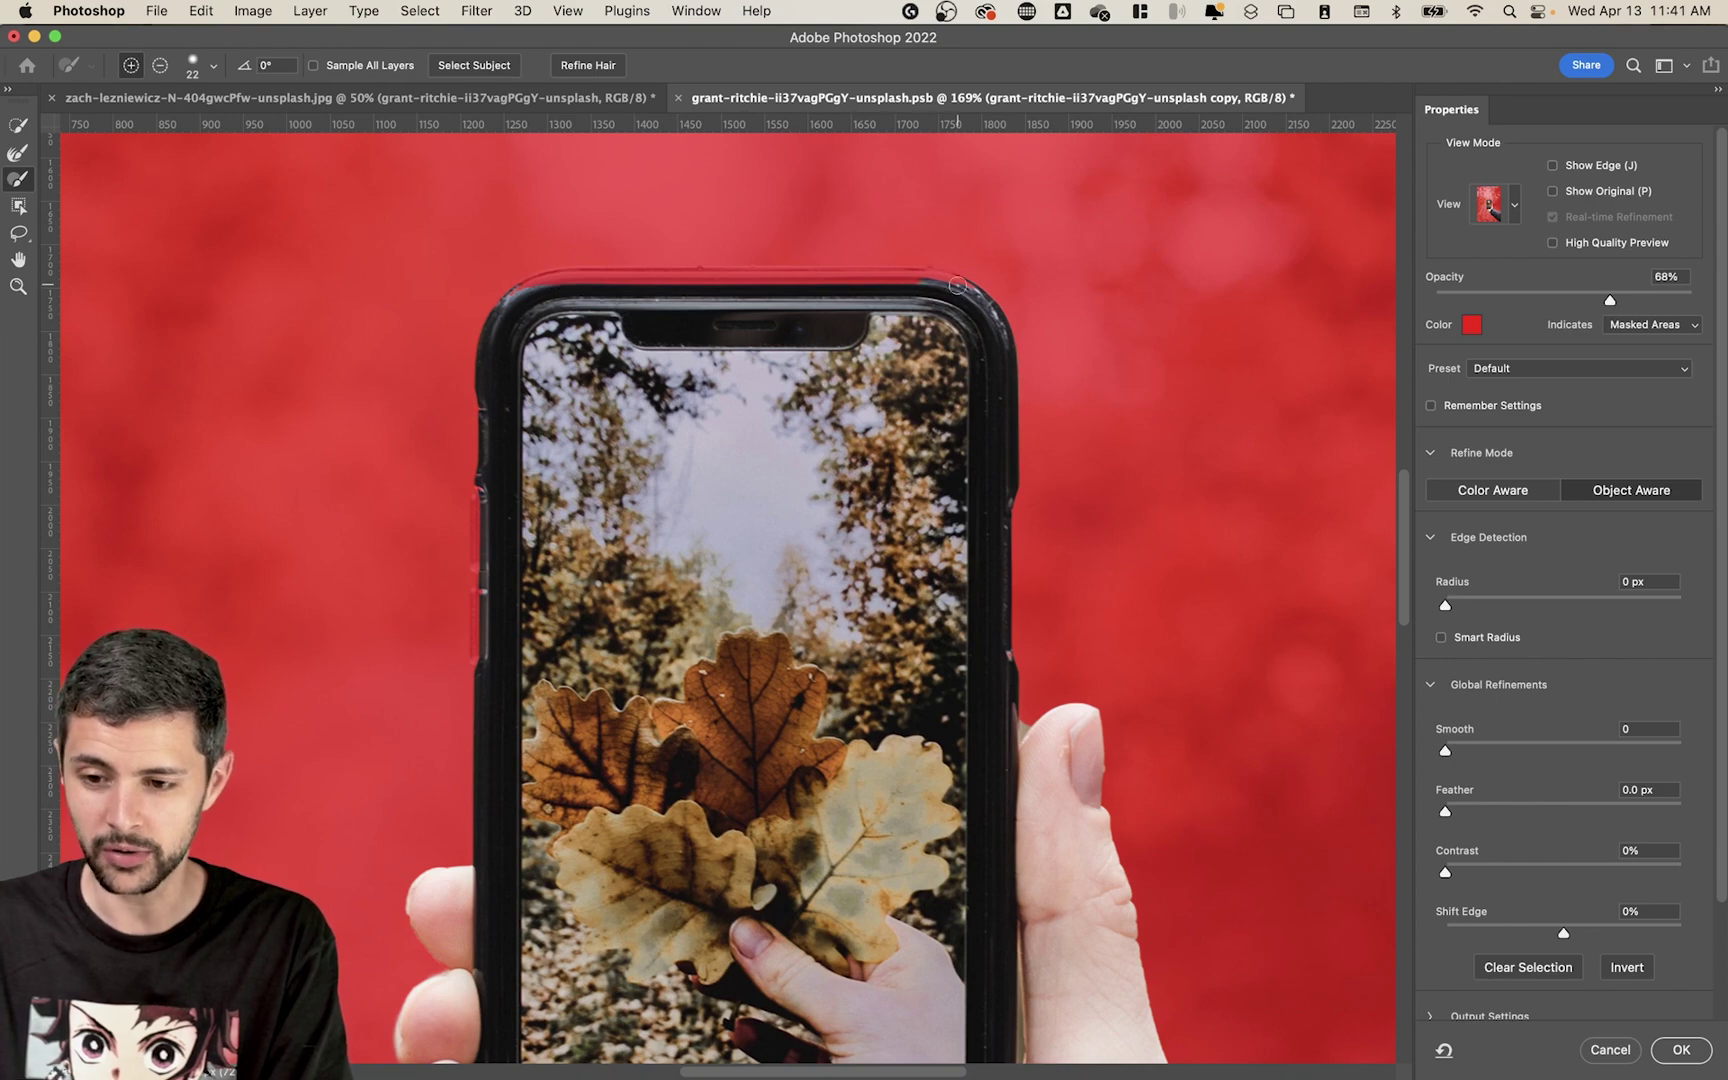
scroll(925, 273, up, 3)
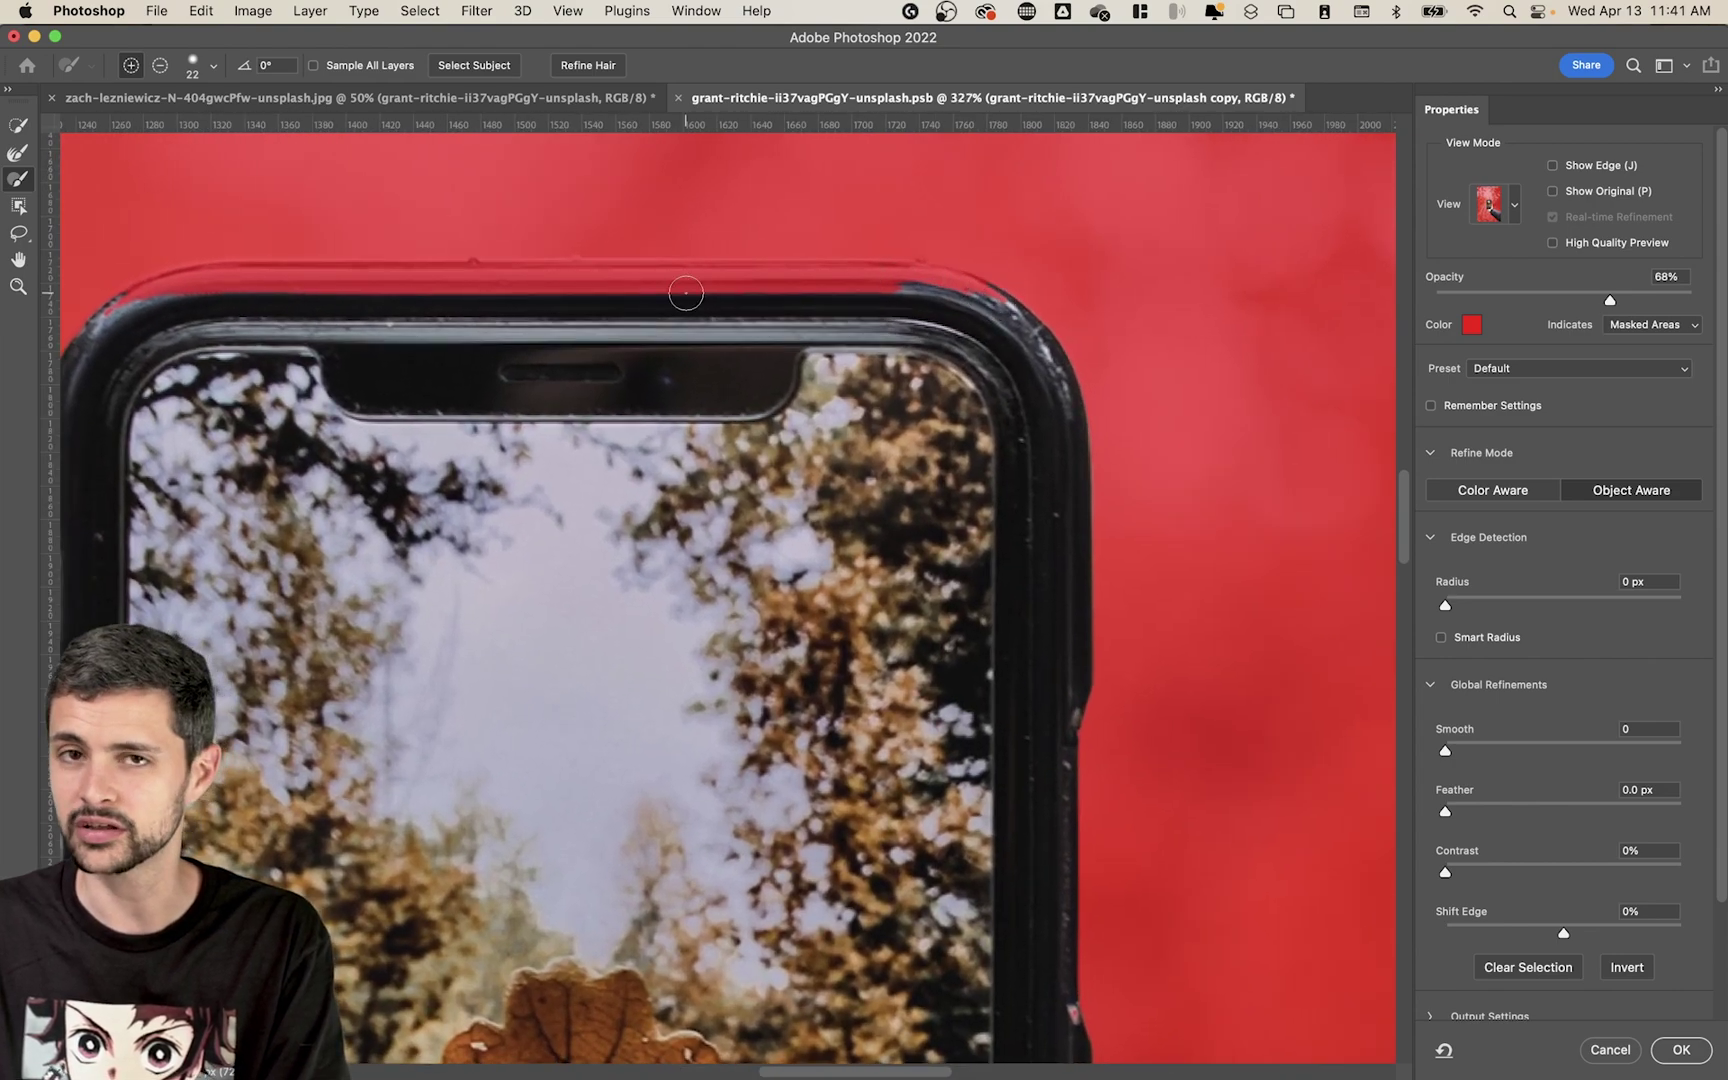
mouse_move(125, 300)
mouse_down()
mouse_move(250, 276)
mouse_move(695, 272)
mouse_up()
- Clean up the thumb and sleeve edges with a smaller brush, subtracting with Alt
scroll(907, 285, down, 10)
scroll(960, 731, up, 5)
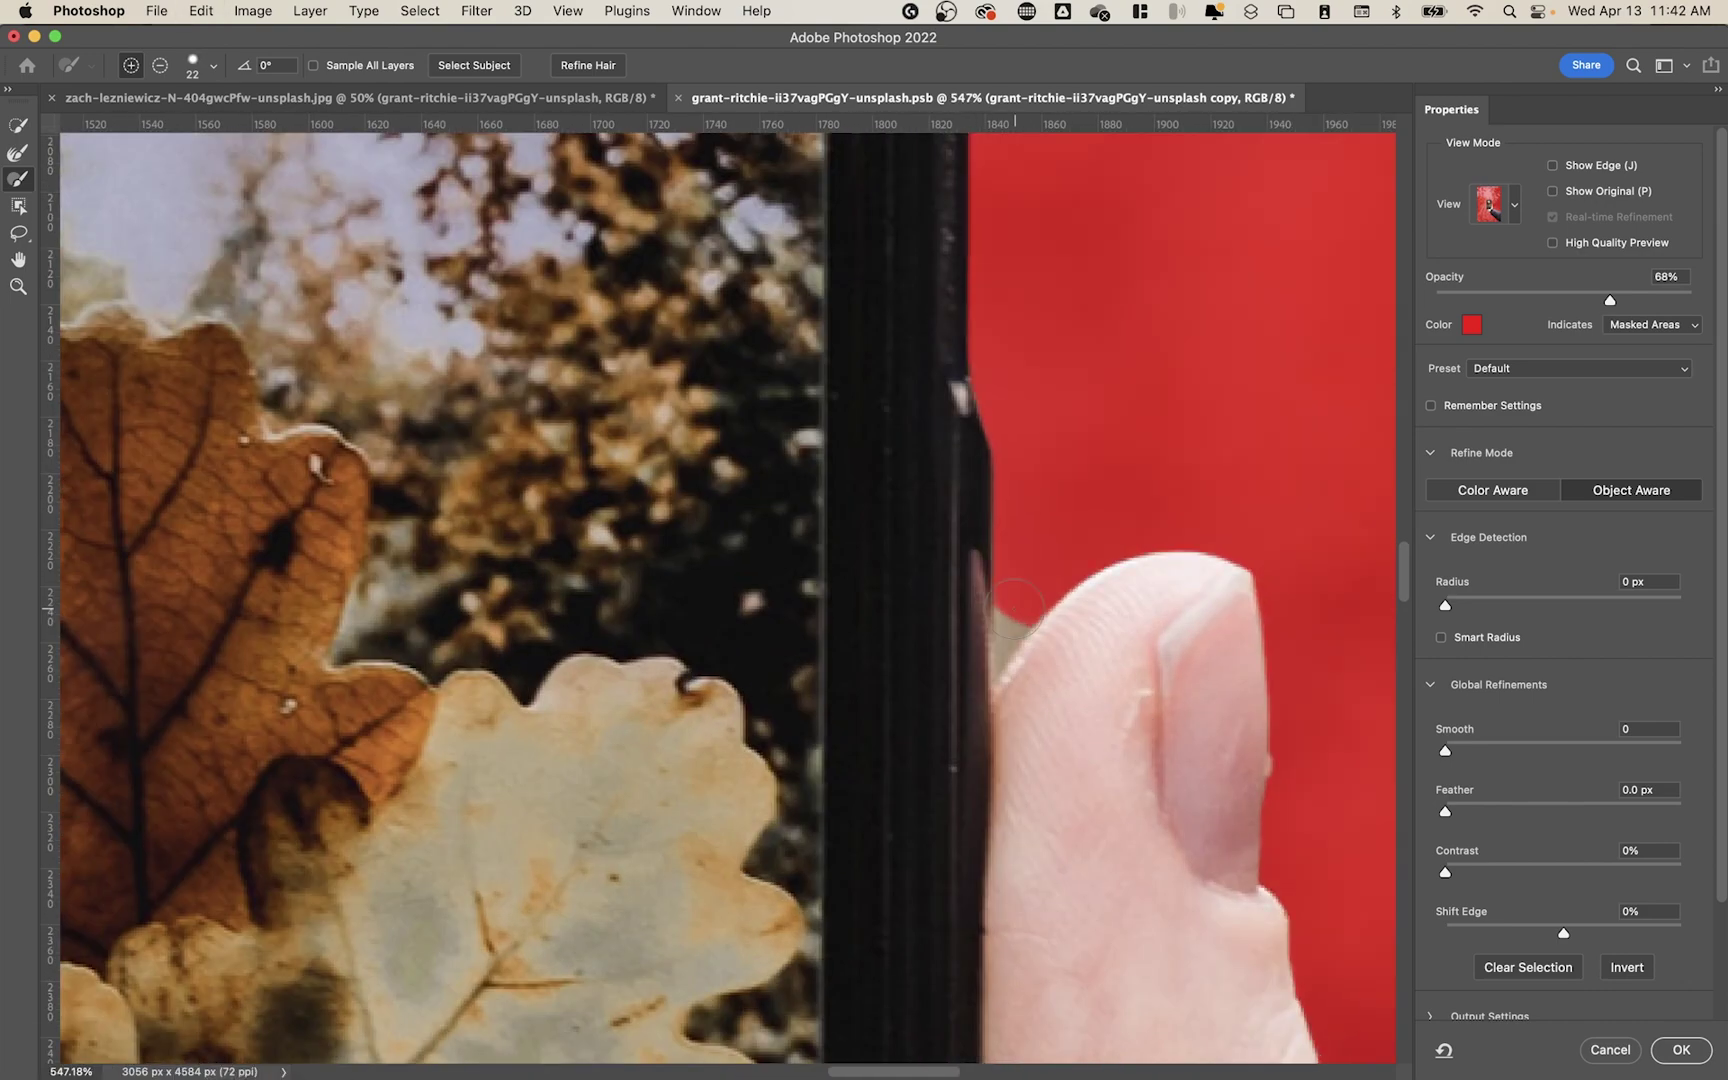
drag(975, 600, 960, 731)
scroll(960, 731, left, 10)
key(bracketleft)
key(bracketleft)
drag(560, 830, 545, 517)
scroll(579, 467, down, 5)
scroll(700, 800, up, 5)
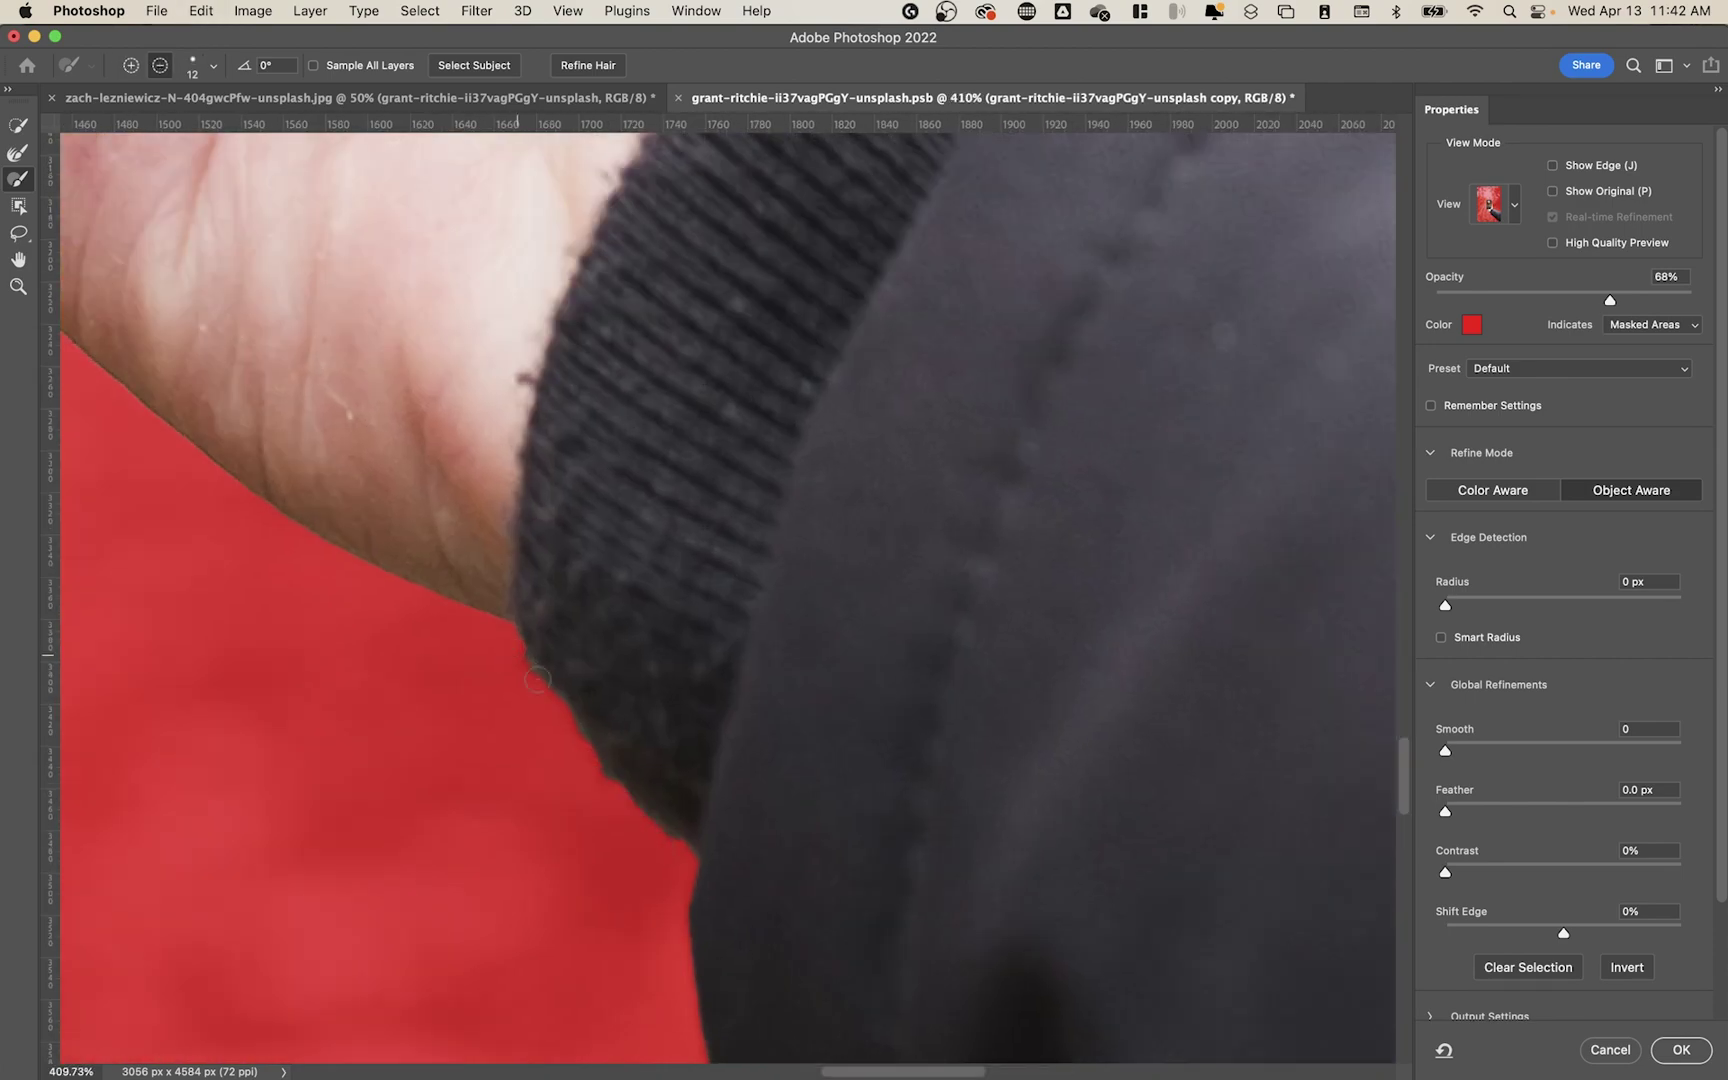
key(alt)
scroll(519, 709, down, 10)
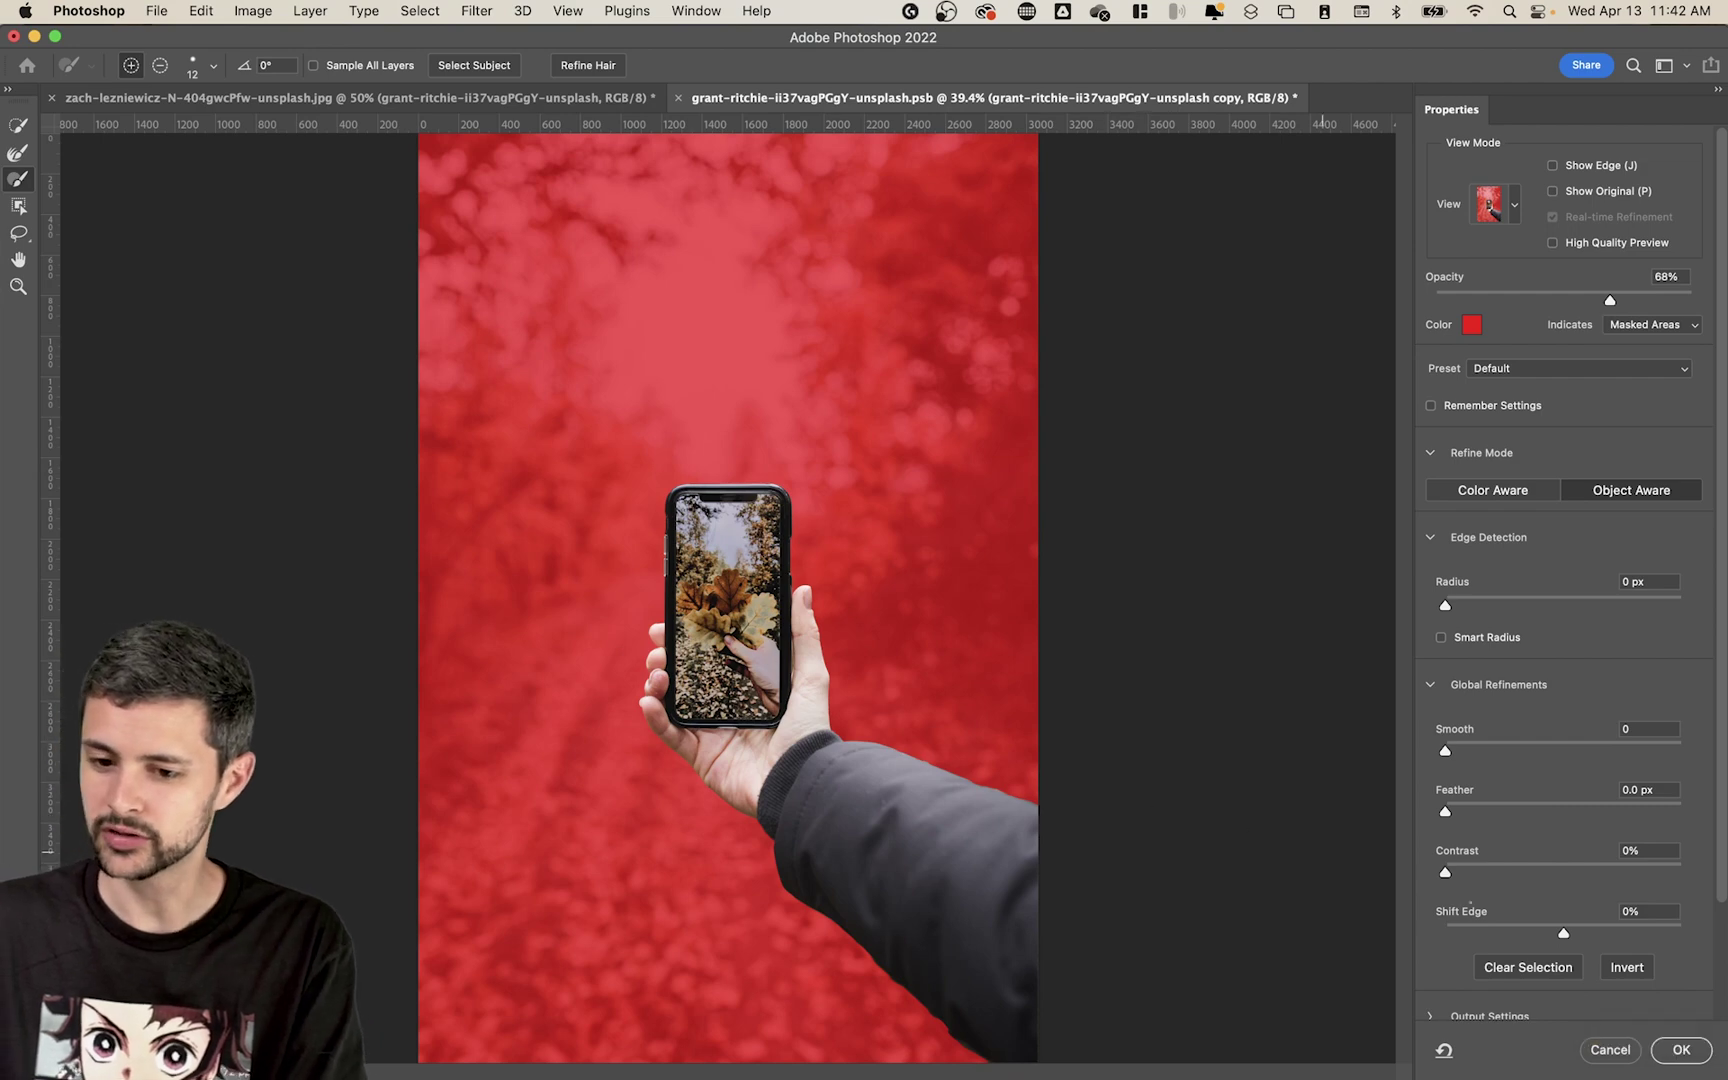
- Apply the refined selection and add a layer mask to hide the background around the hand
click(1679, 1050)
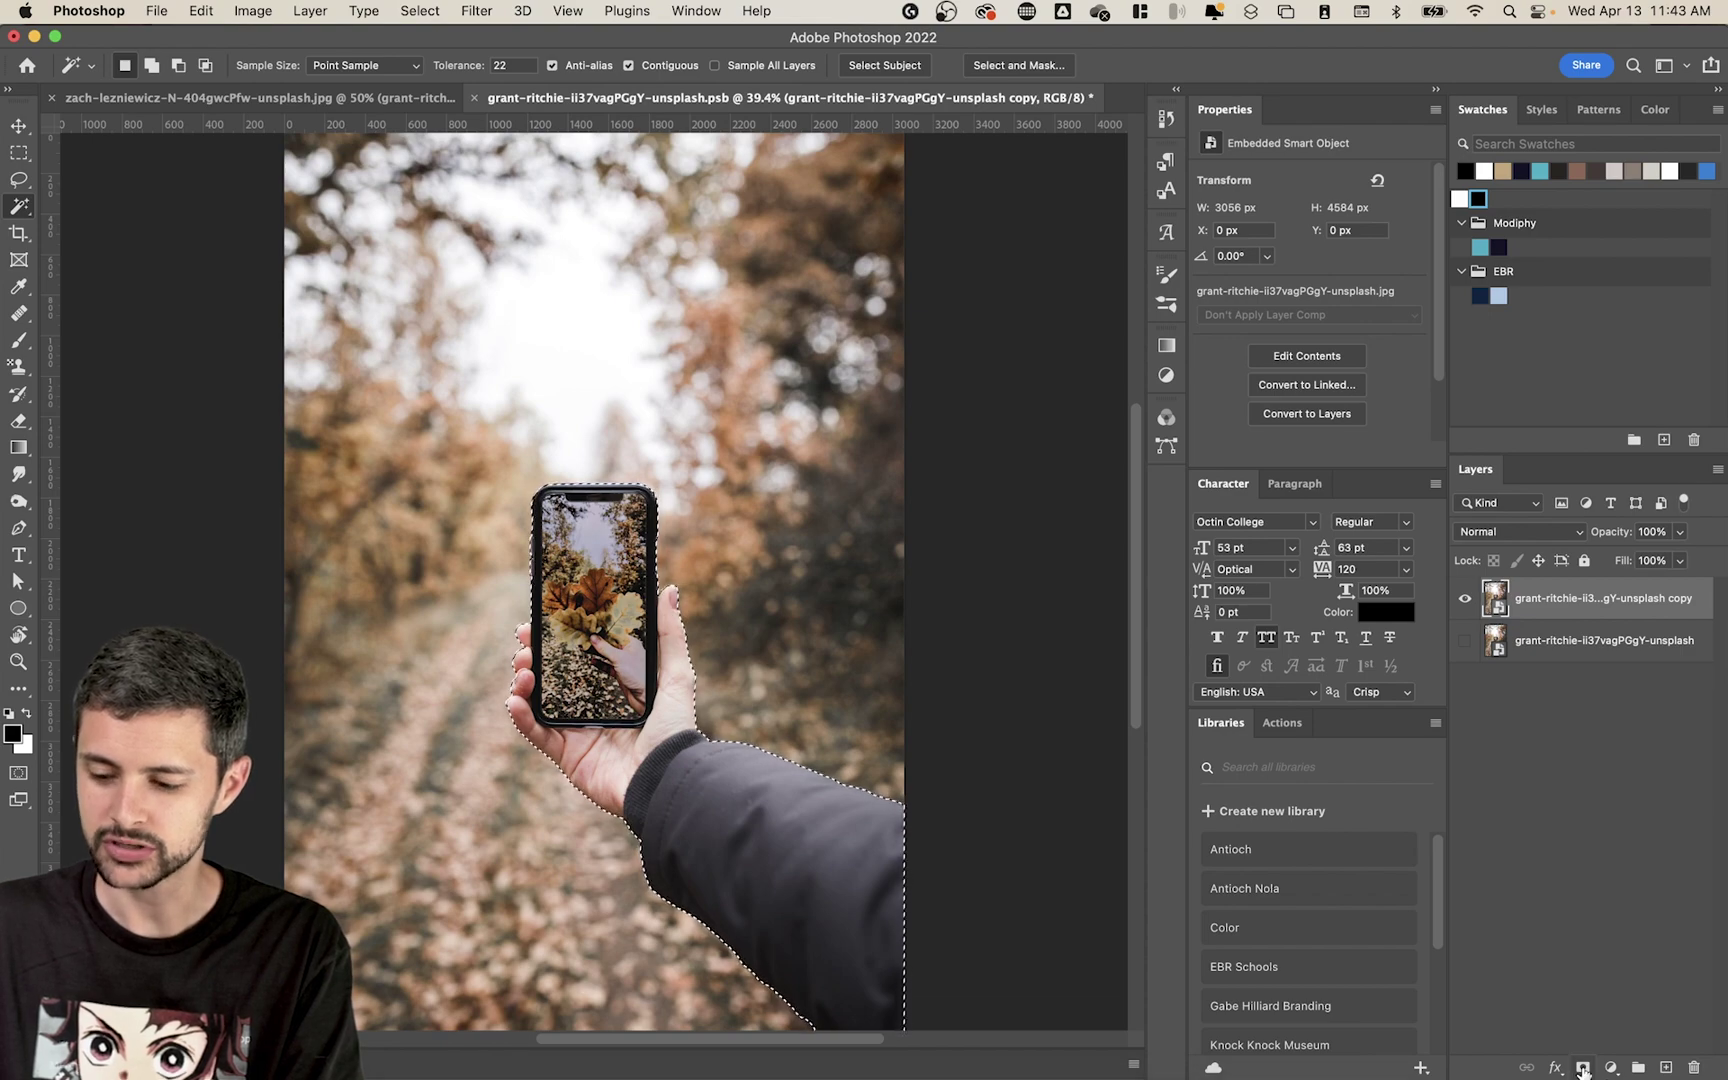
click(1583, 1068)
key(v)
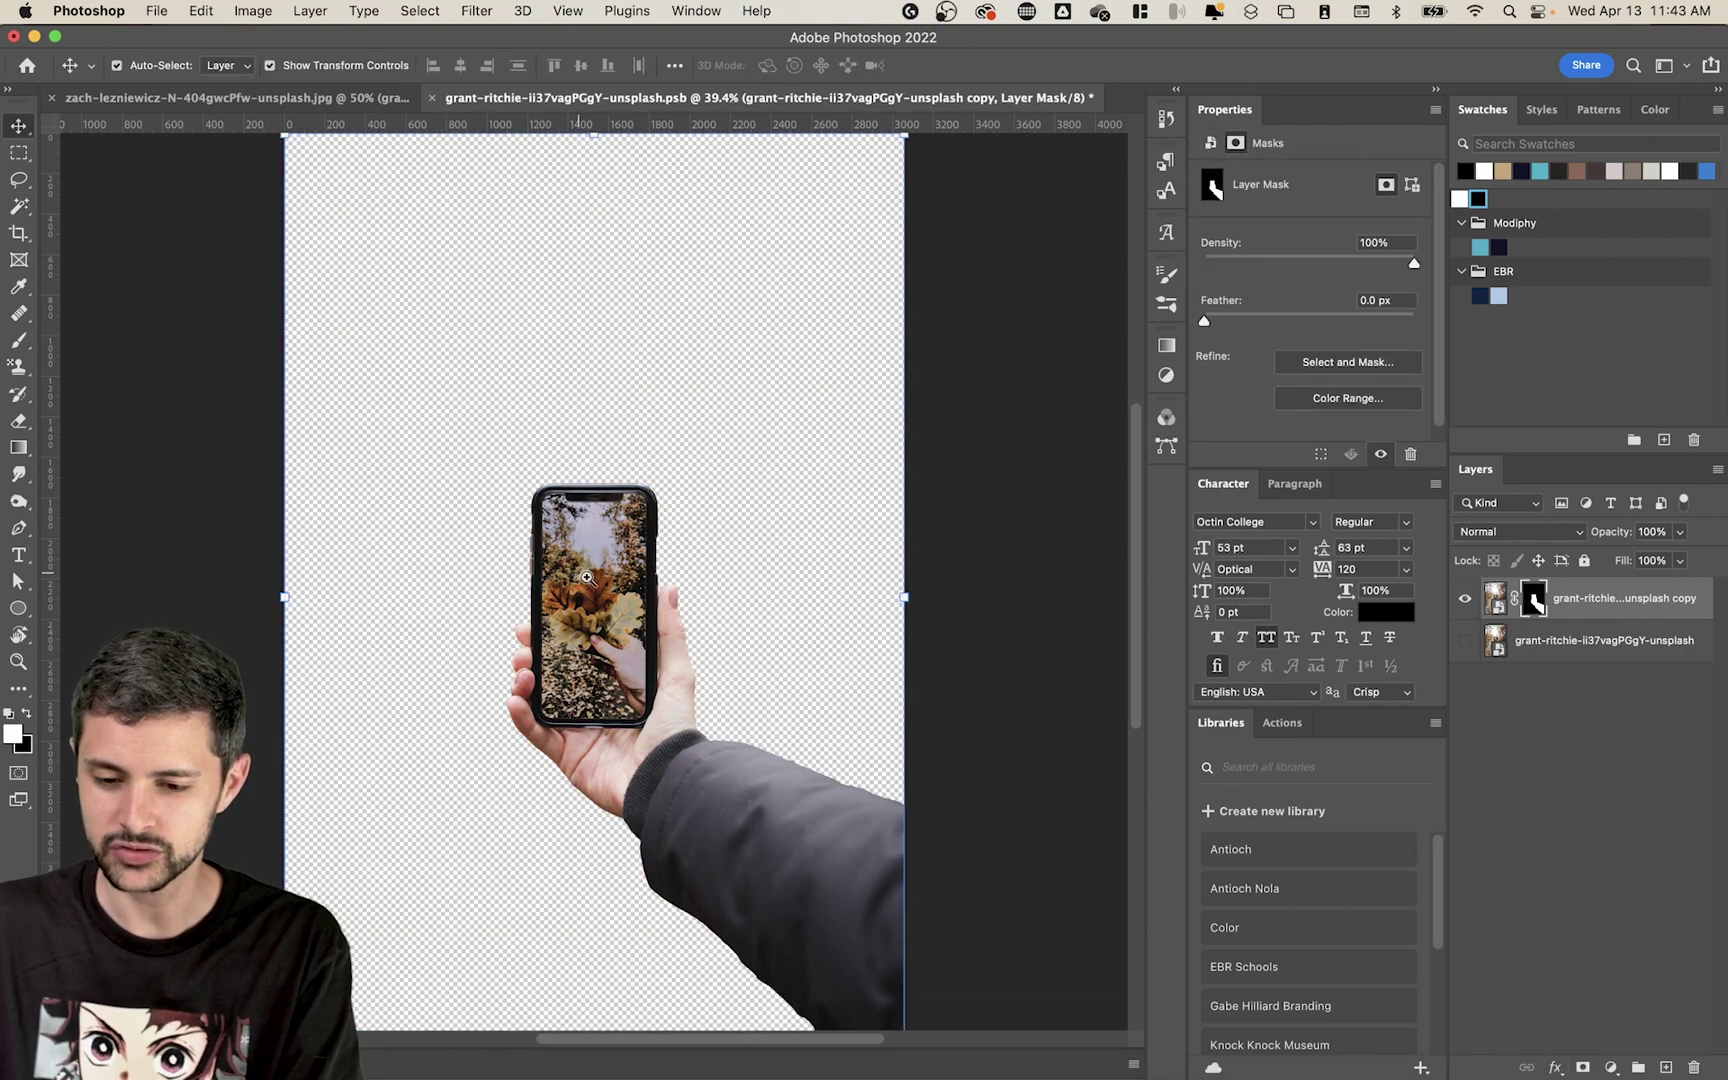
drag(582, 578, 560, 614)
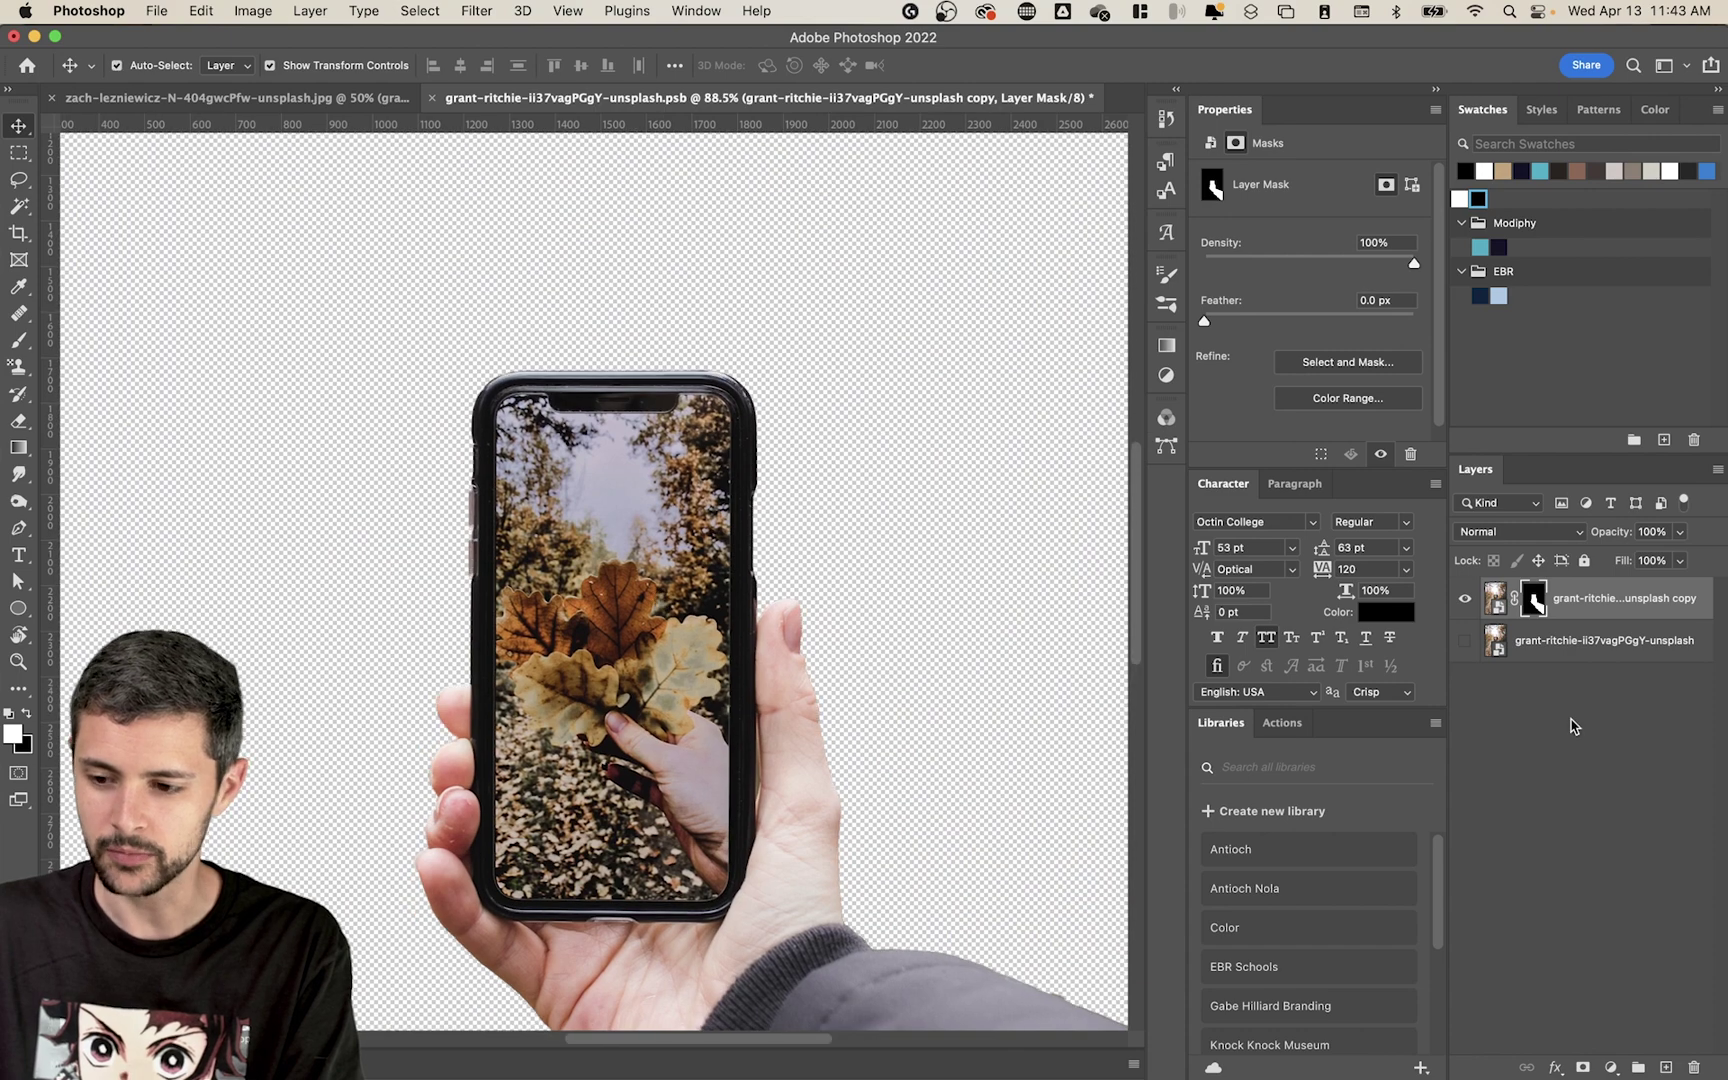
- Add a new empty layer and set up the Pen tool in Shape mode with a teal fill
super+click(1598, 606)
click(1598, 606)
key(super+shift+n)
key(Return)
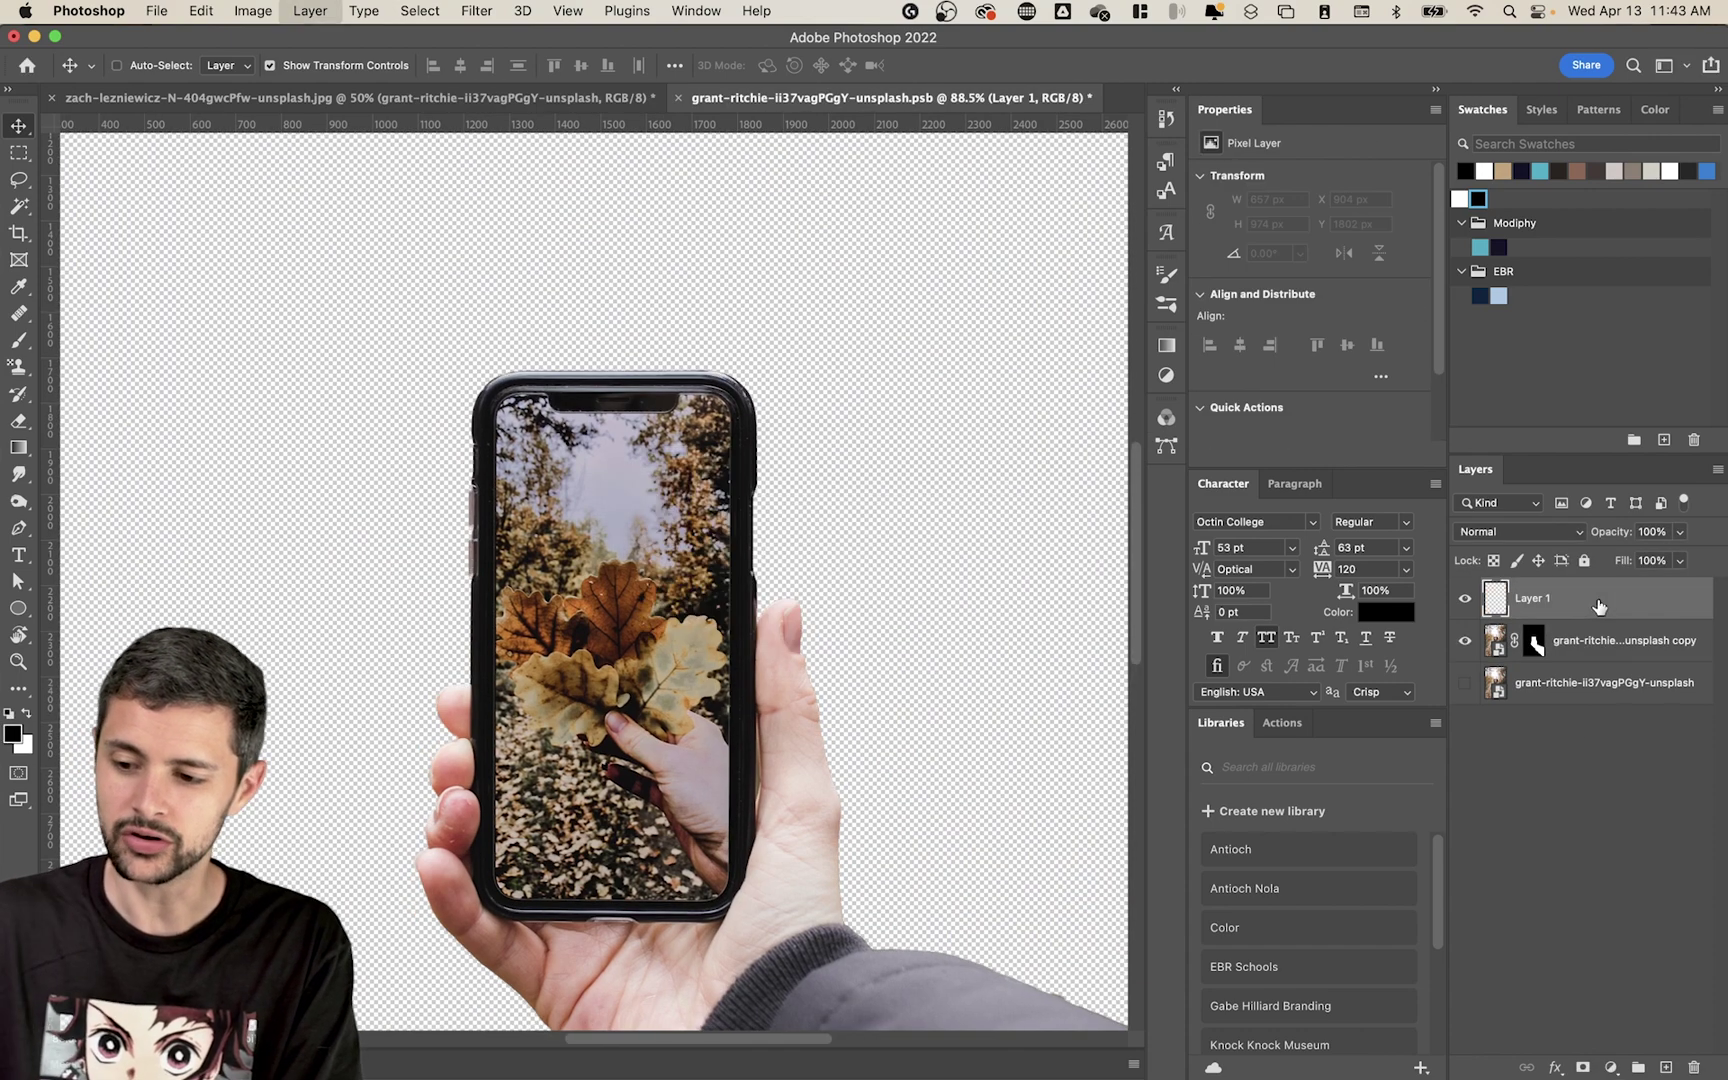
key(p)
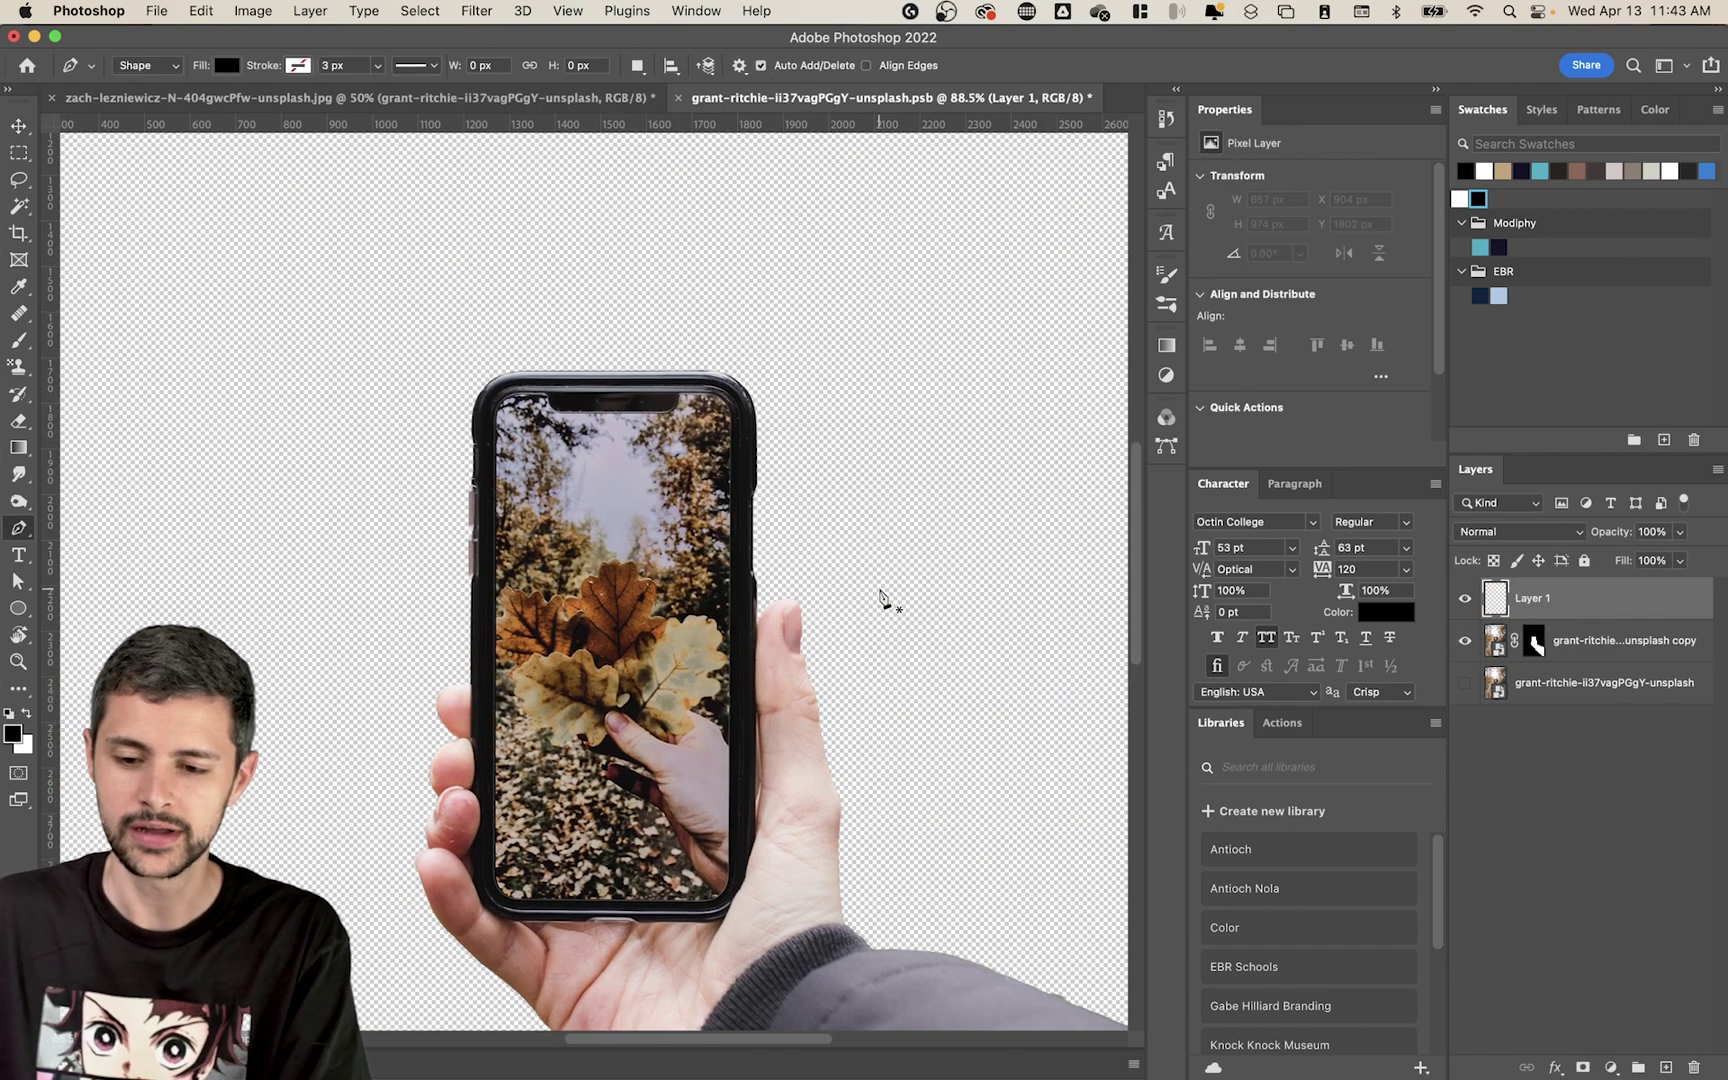
drag(505, 505, 645, 245)
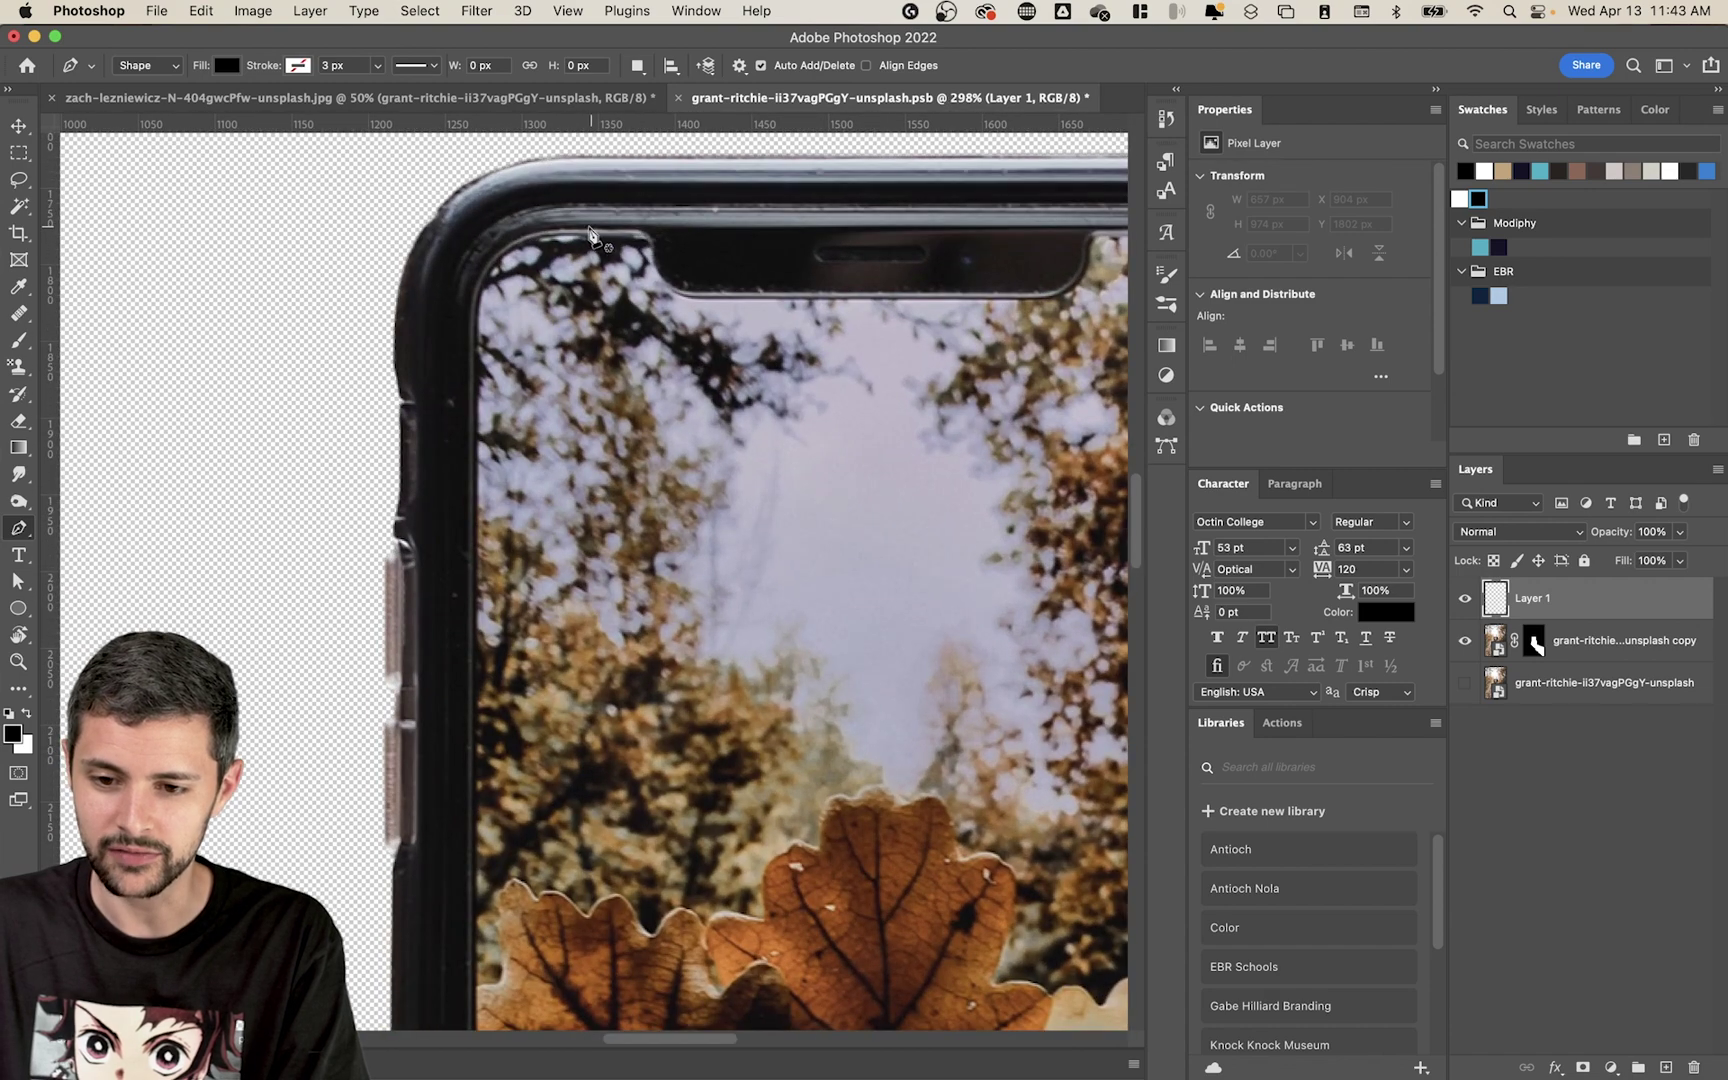
scroll(591, 820, down, 15)
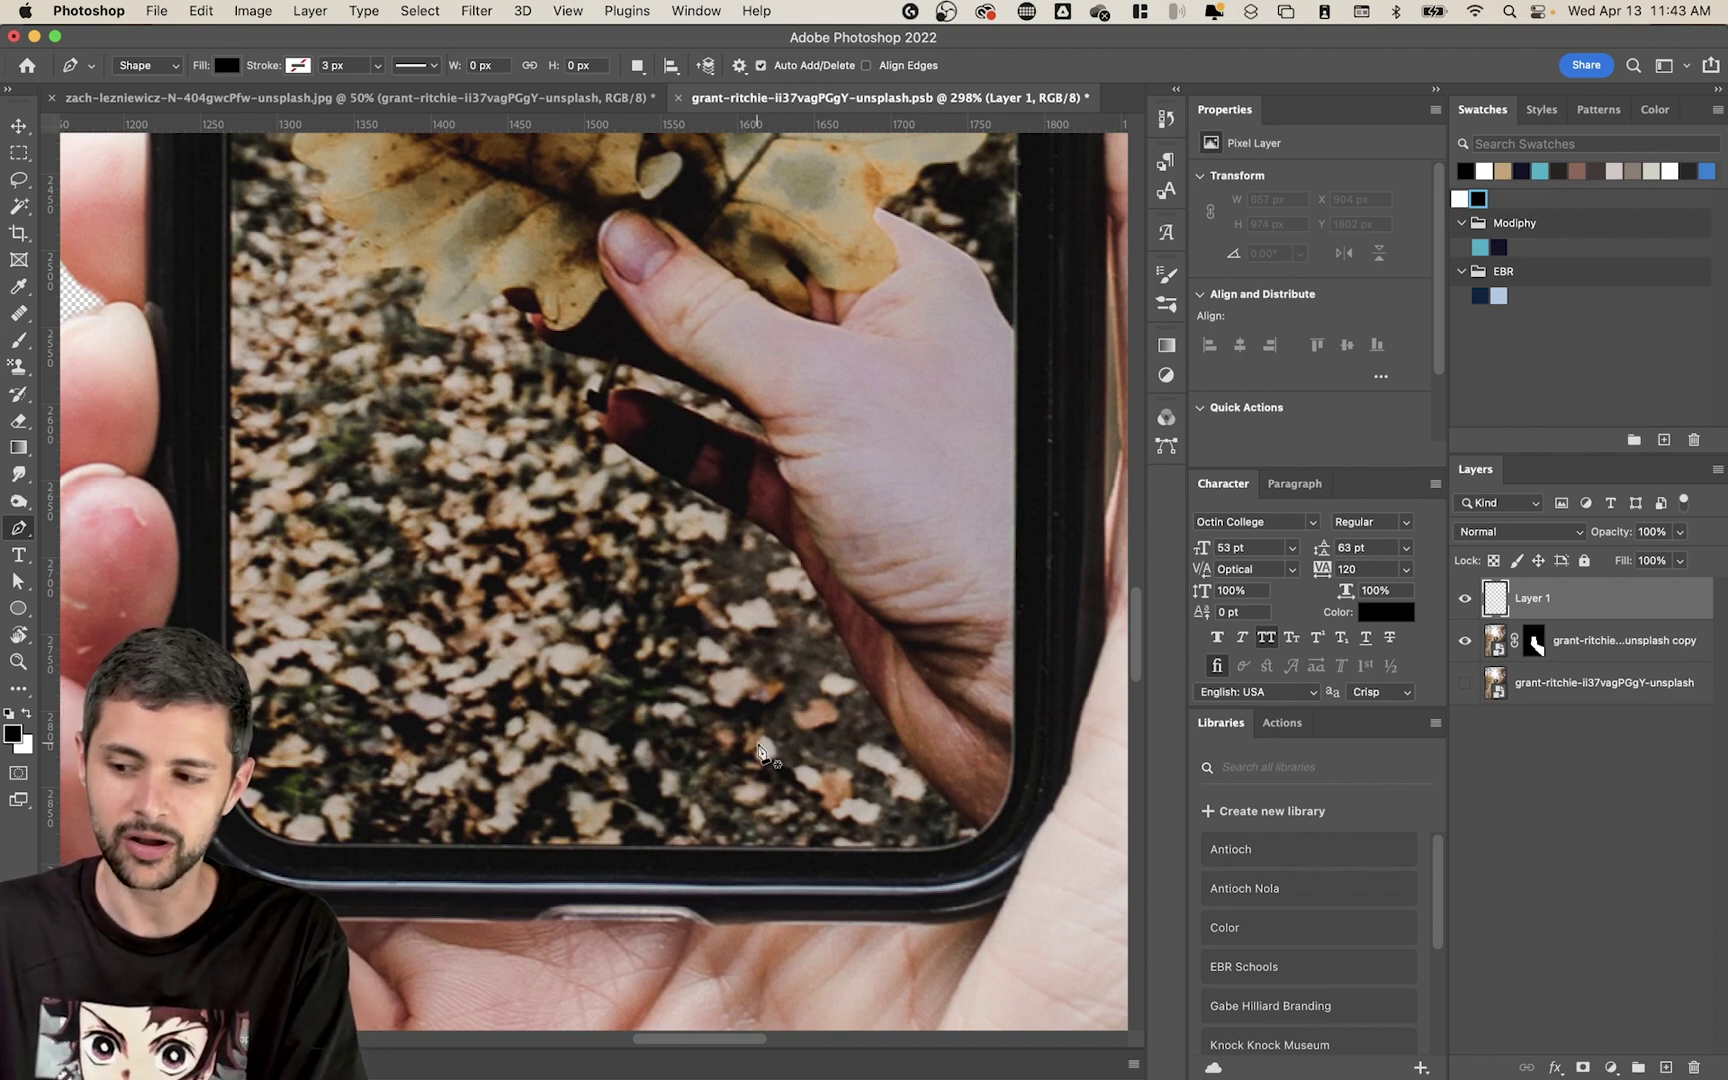
scroll(591, 600, up, 10)
click(227, 65)
click(88, 150)
- Trace the phone screen's top edge and notch outline with pen points
scroll(400, 350, up, 5)
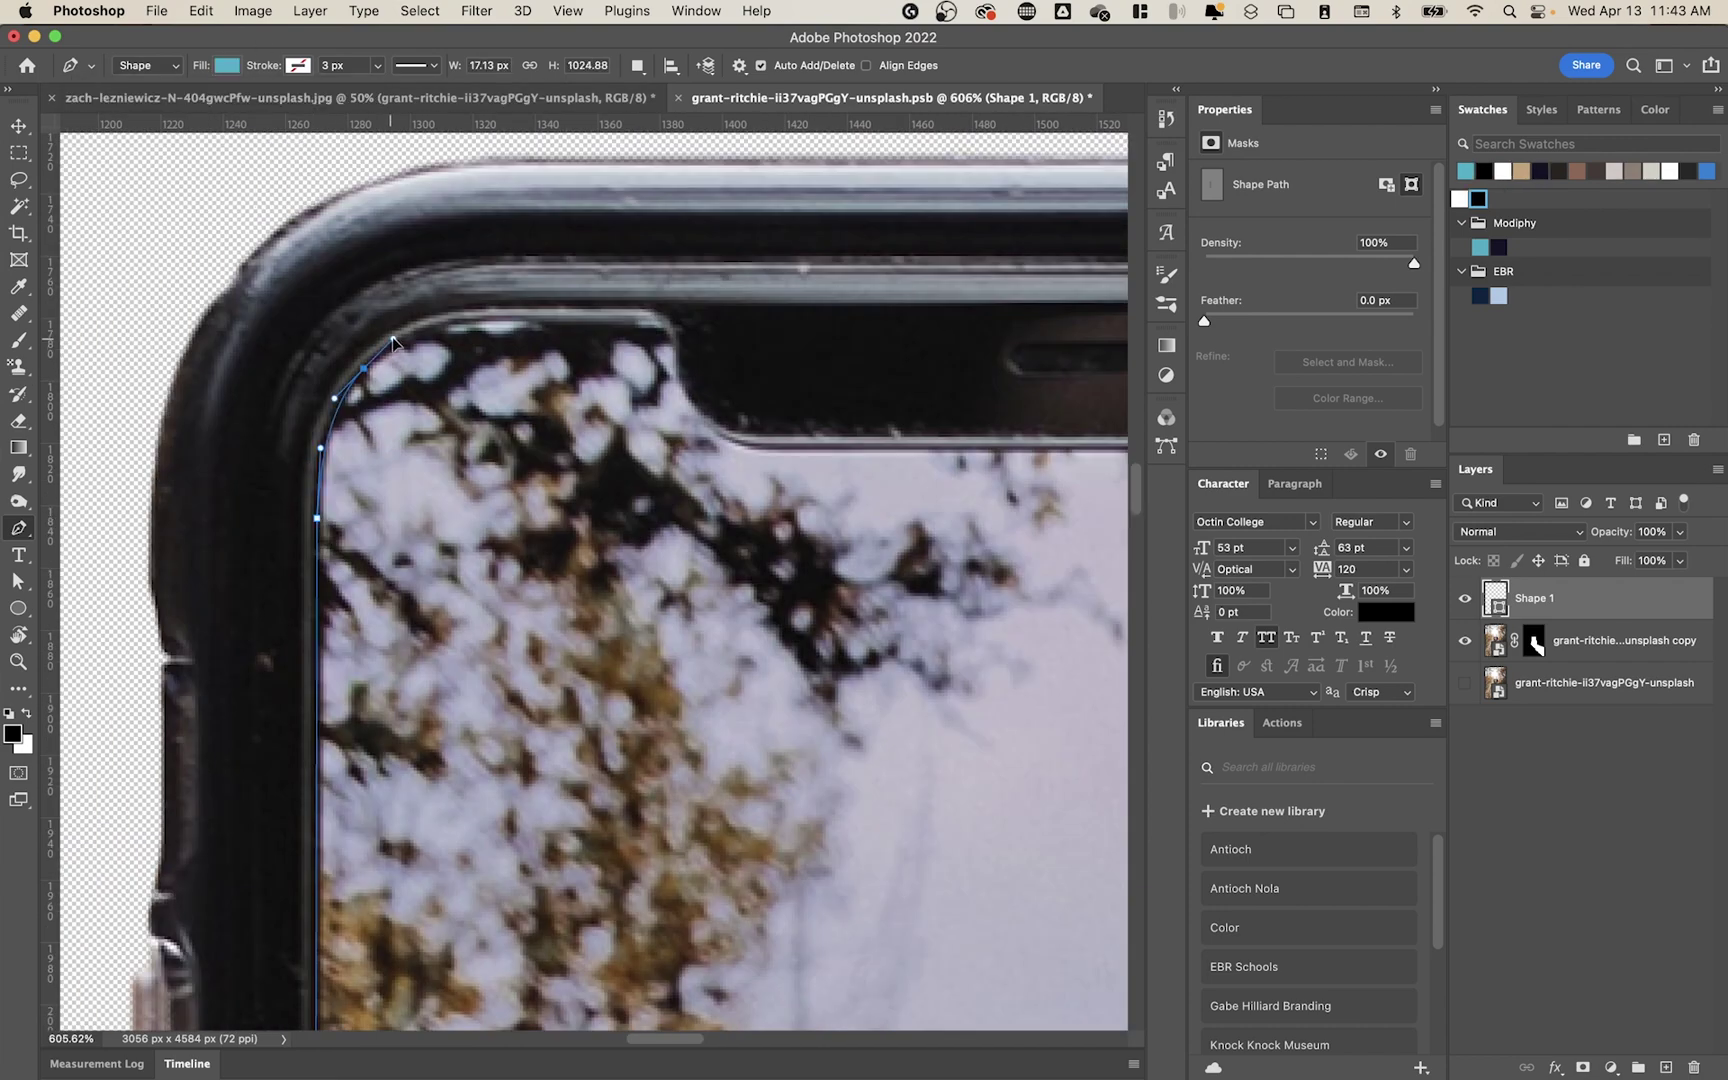
click(392, 342)
click(508, 310)
click(630, 310)
click(677, 347)
click(679, 392)
click(697, 441)
click(850, 442)
scroll(1030, 467, right, 8)
click(1030, 462)
scroll(1030, 462, right, 4)
click(901, 384)
click(945, 333)
click(980, 331)
scroll(980, 331, right, 7)
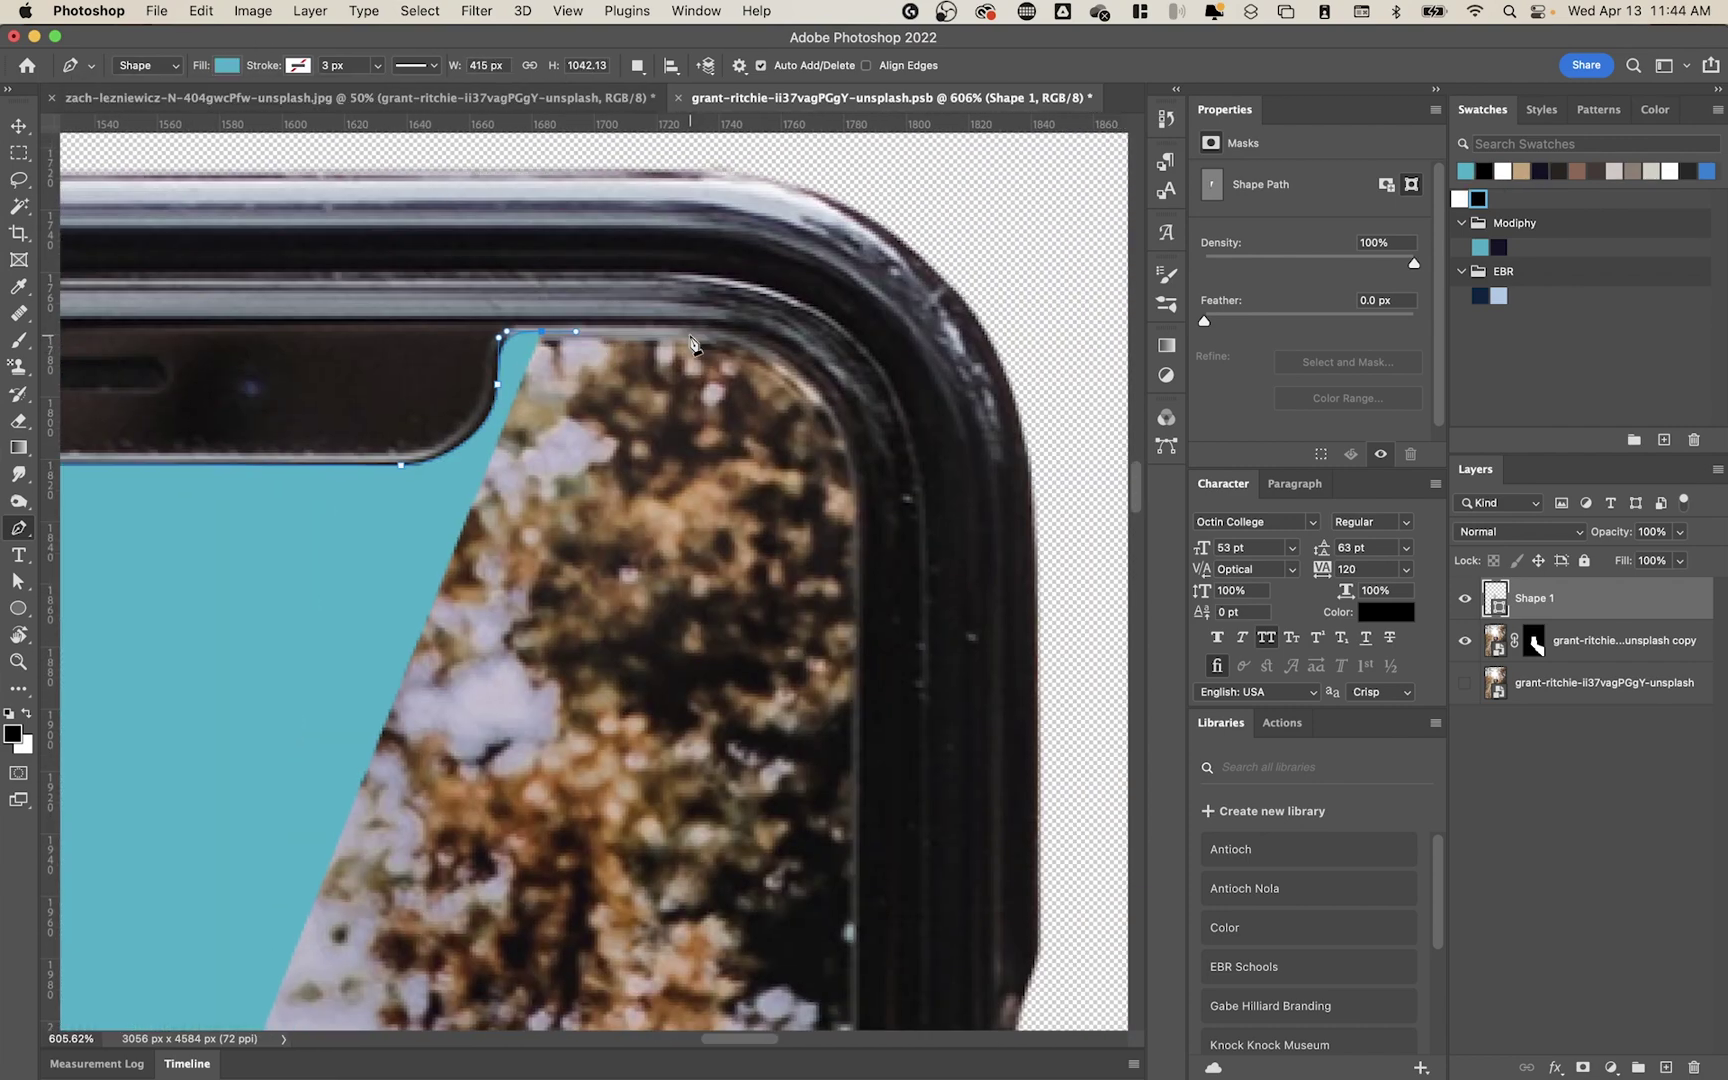
- Continue the outline down the right and bottom edges and close the teal screen shape
click(684, 331)
click(720, 333)
click(812, 400)
click(852, 560)
scroll(852, 560, down, 15)
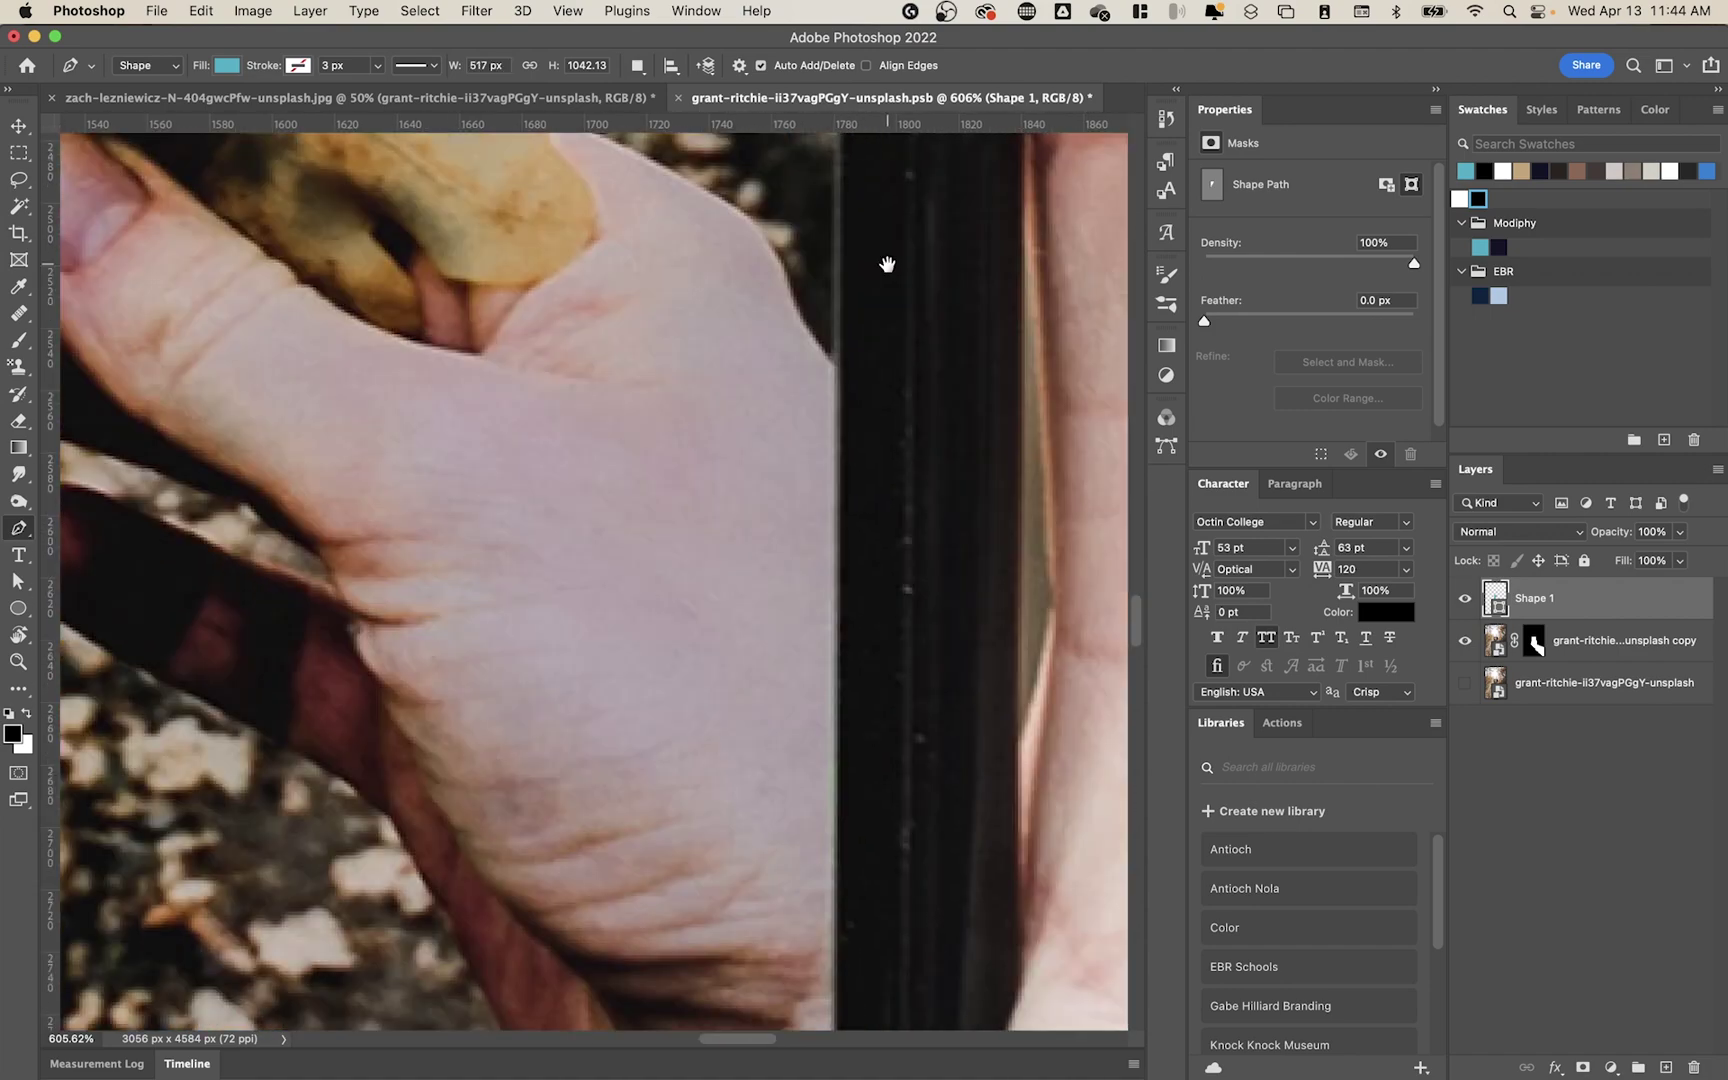
click(812, 657)
click(810, 781)
click(486, 879)
scroll(629, 868, left, 15)
click(534, 842)
click(301, 833)
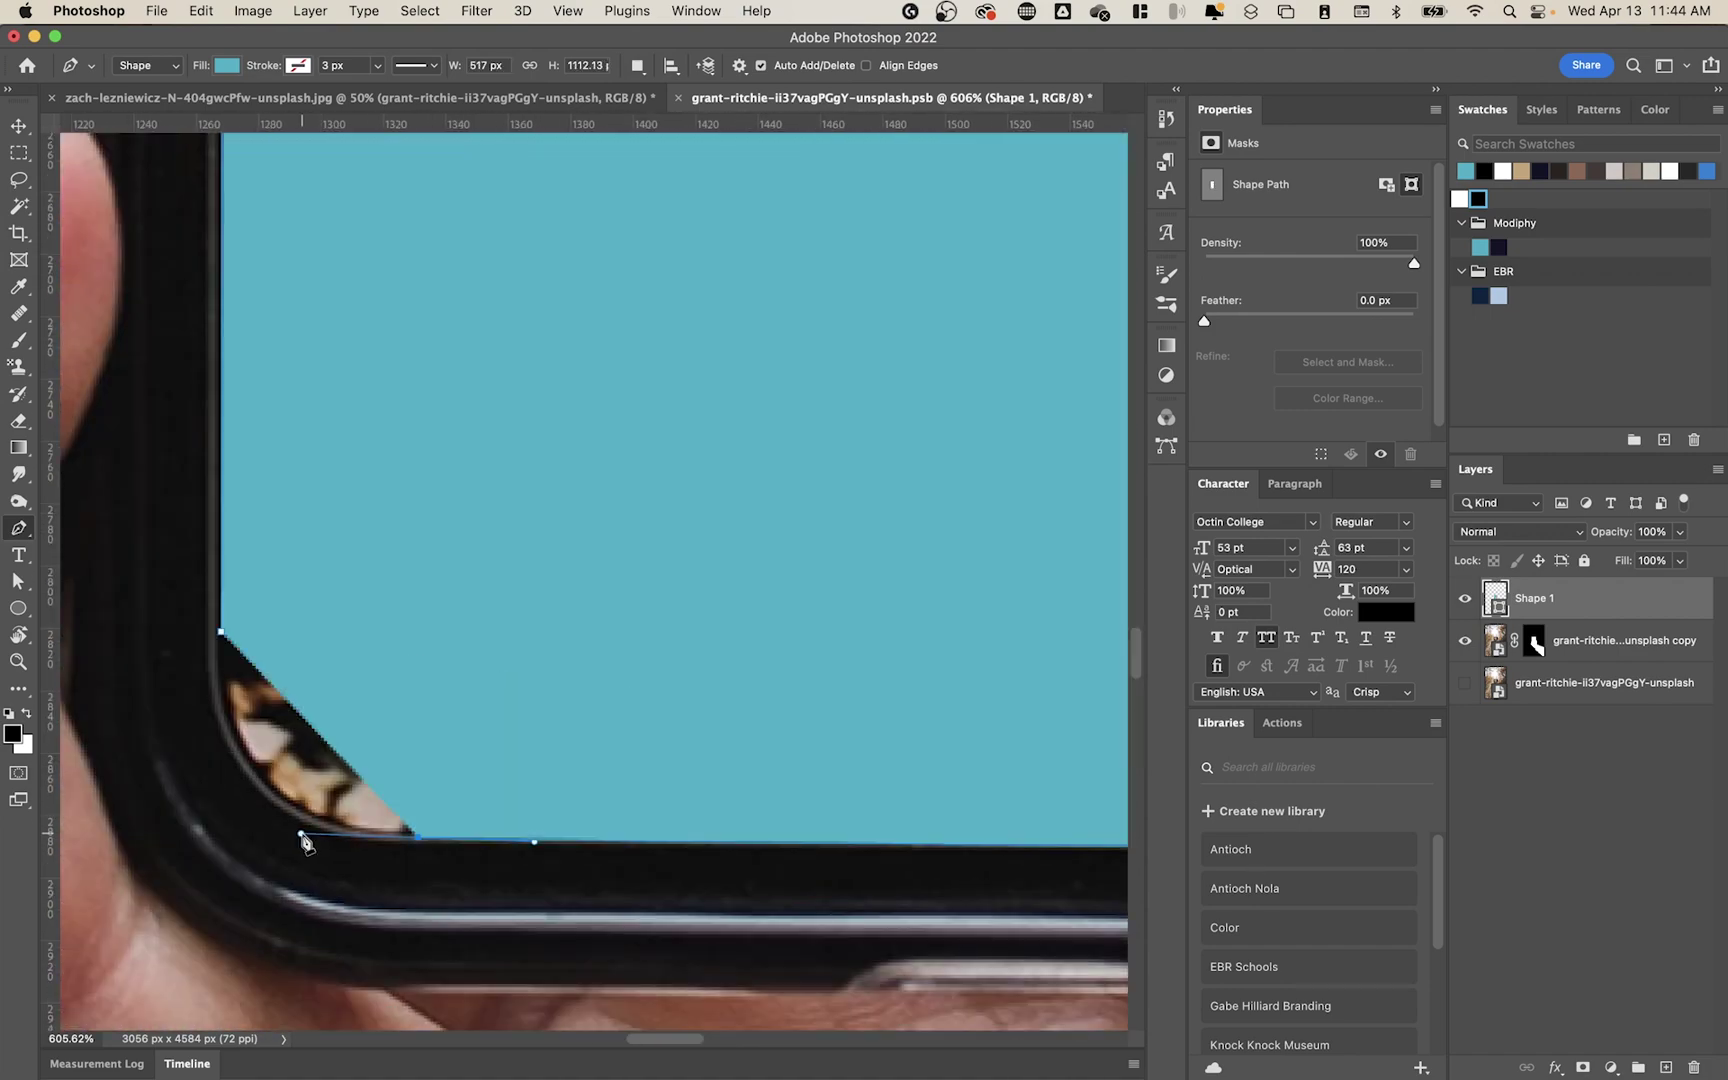
key(super+0)
- Load Shape 1 as a selection, hide it, and view the hand layer's mask alone
key(v)
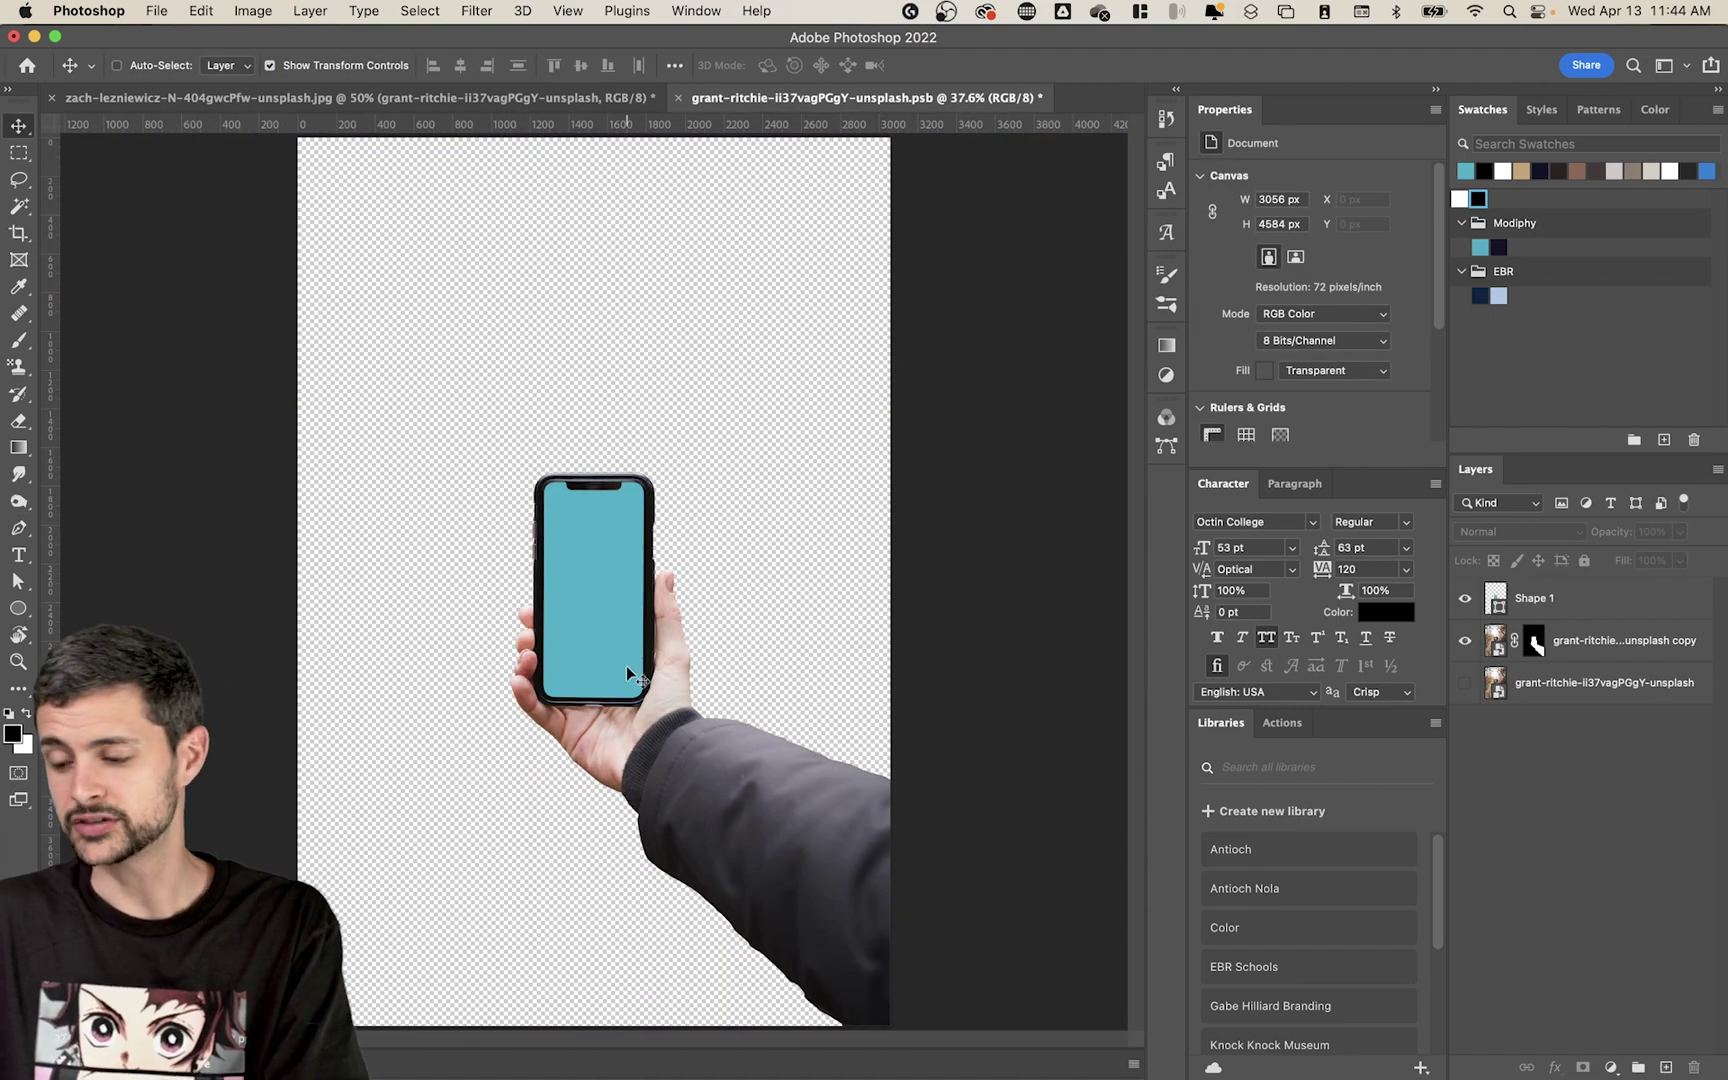
scroll(622, 663, up, 3)
scroll(664, 452, up, 1)
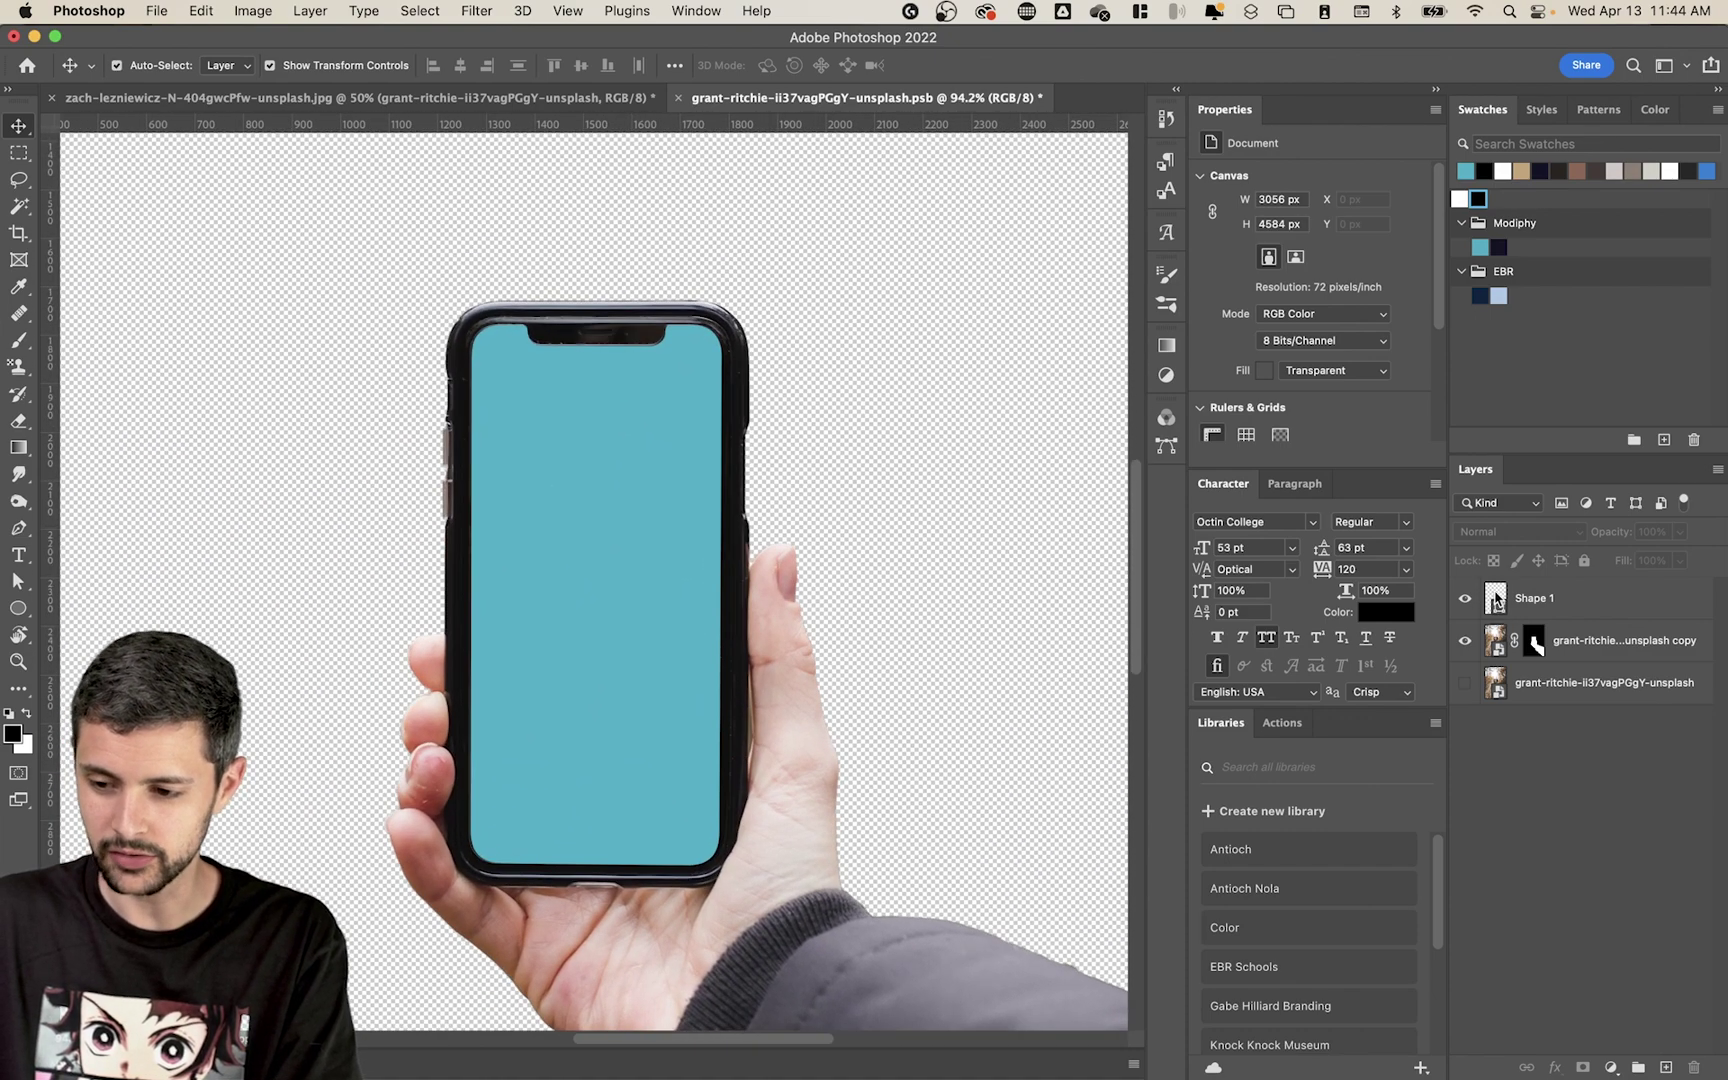
super+click(1497, 600)
click(1465, 598)
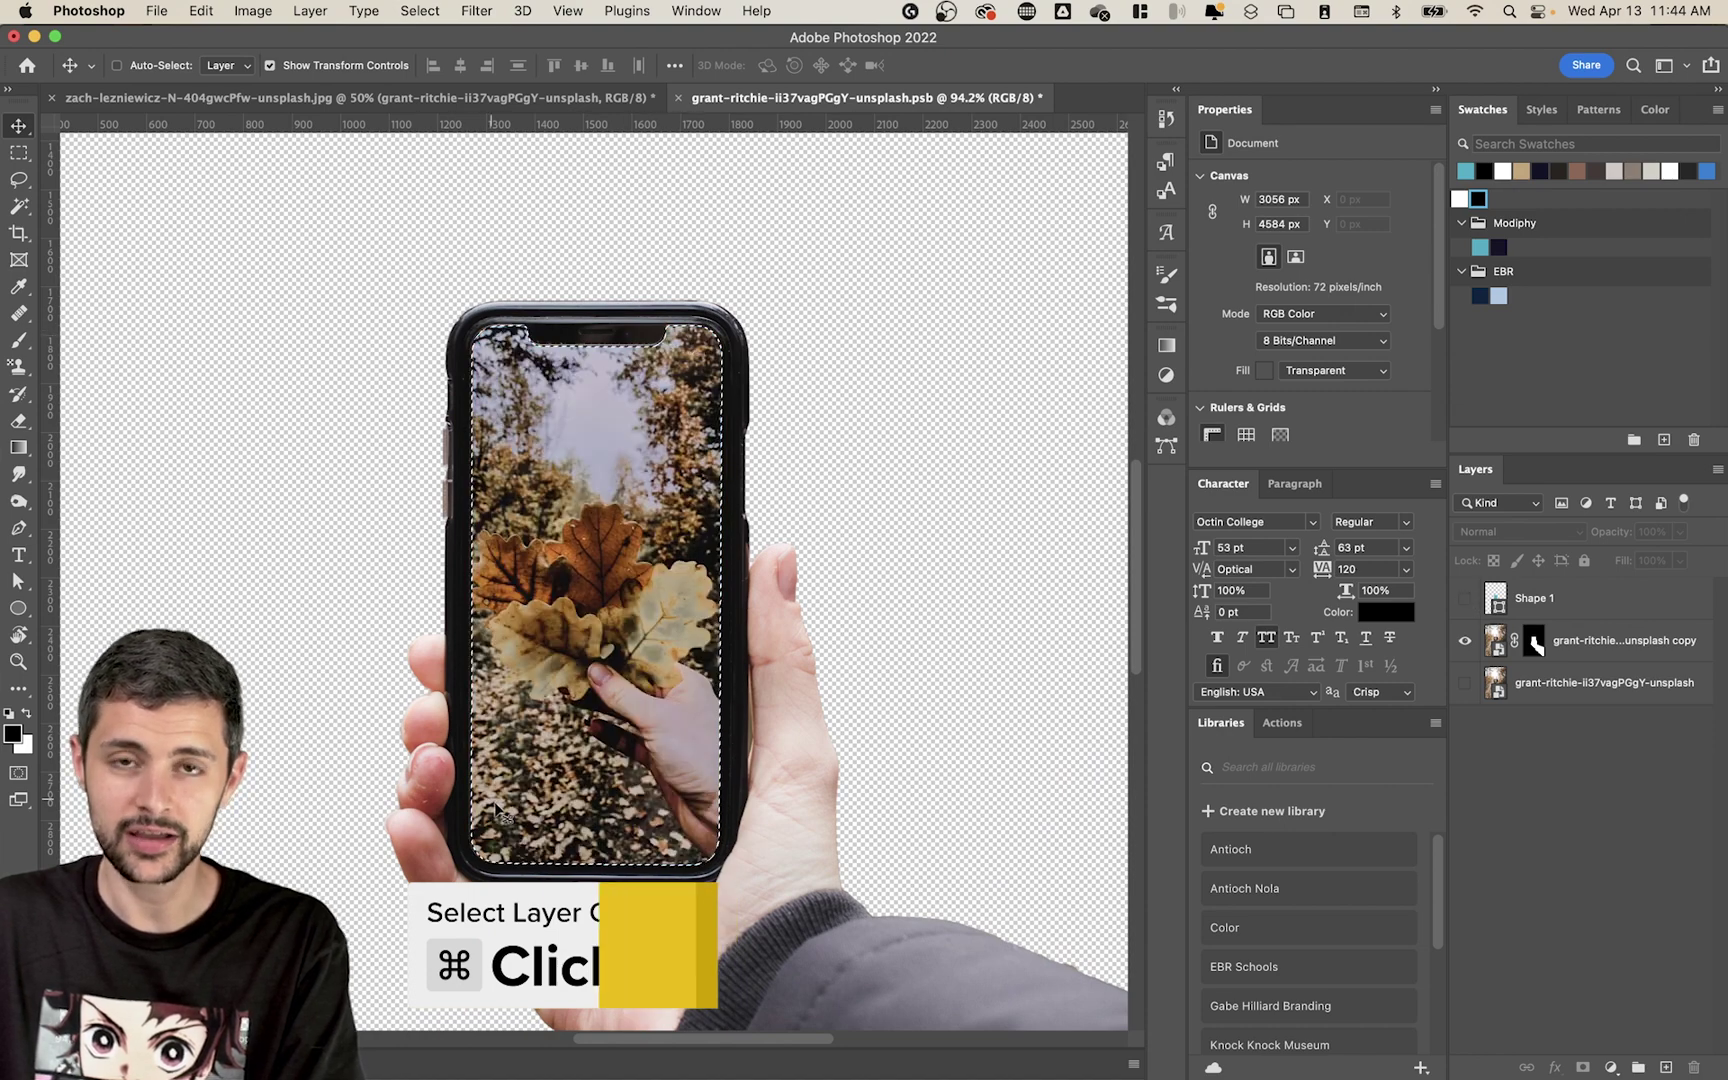
click(1535, 645)
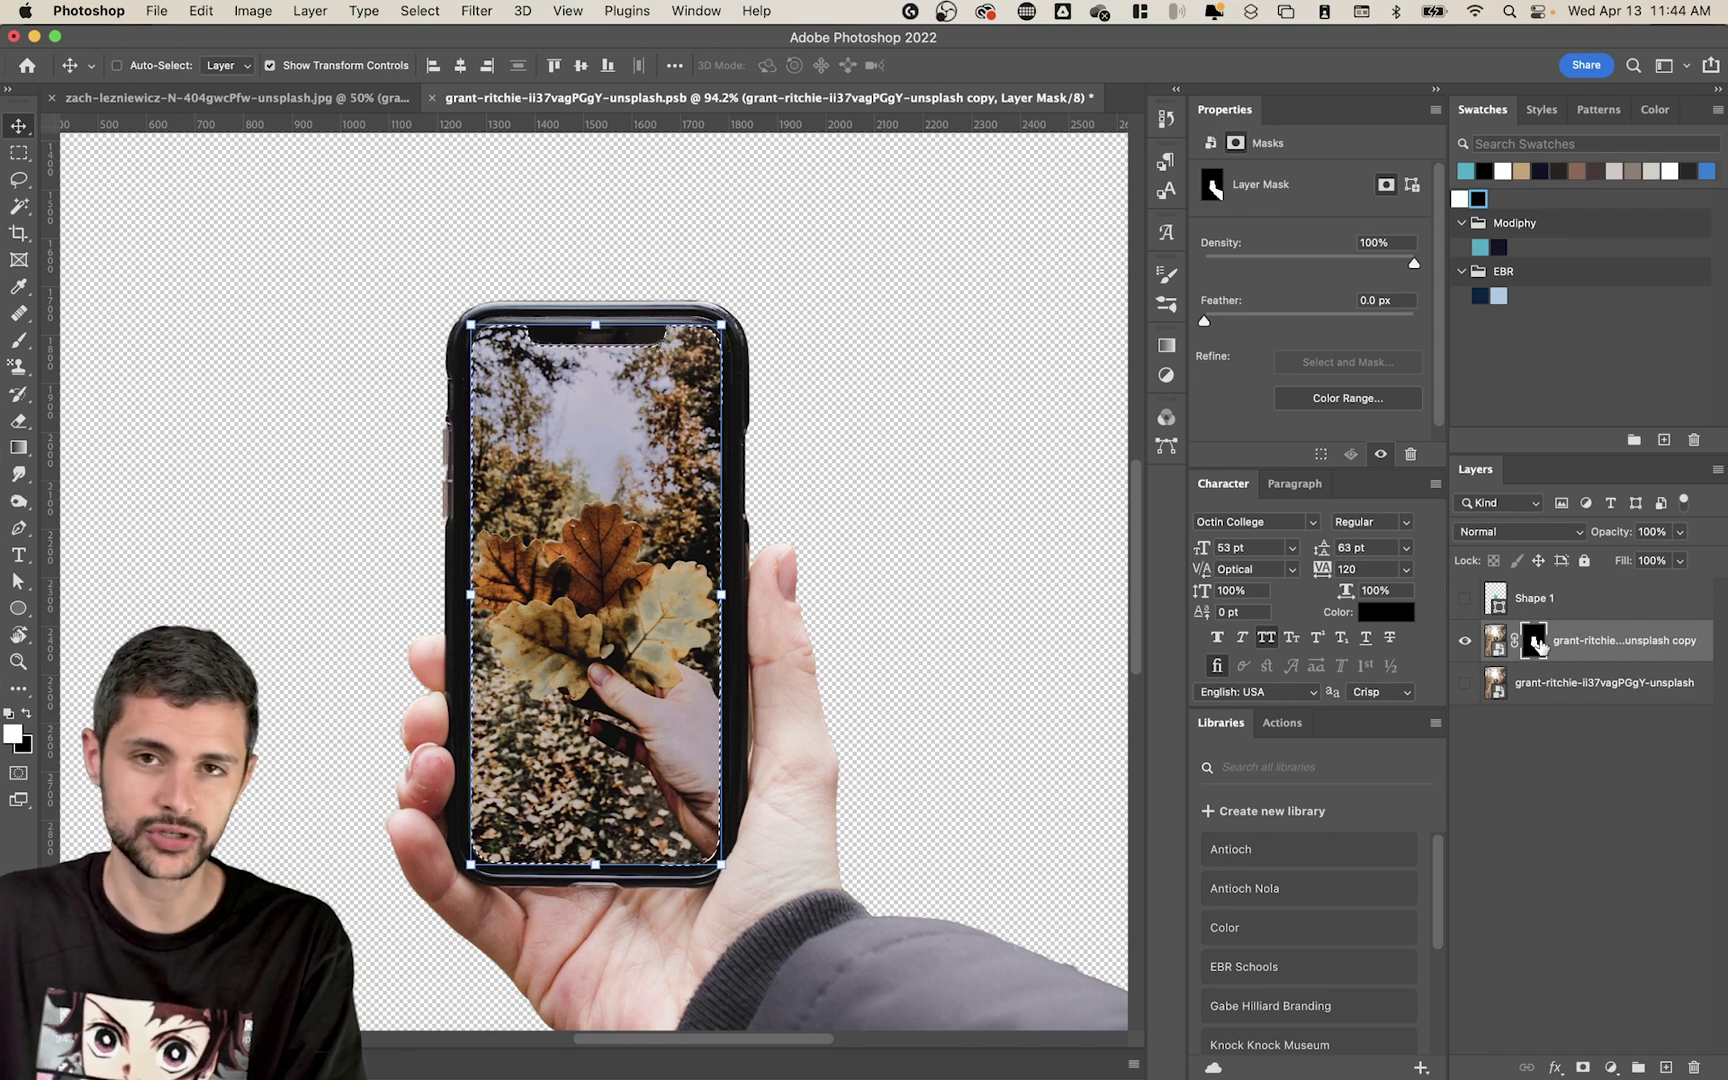
alt+click(1535, 645)
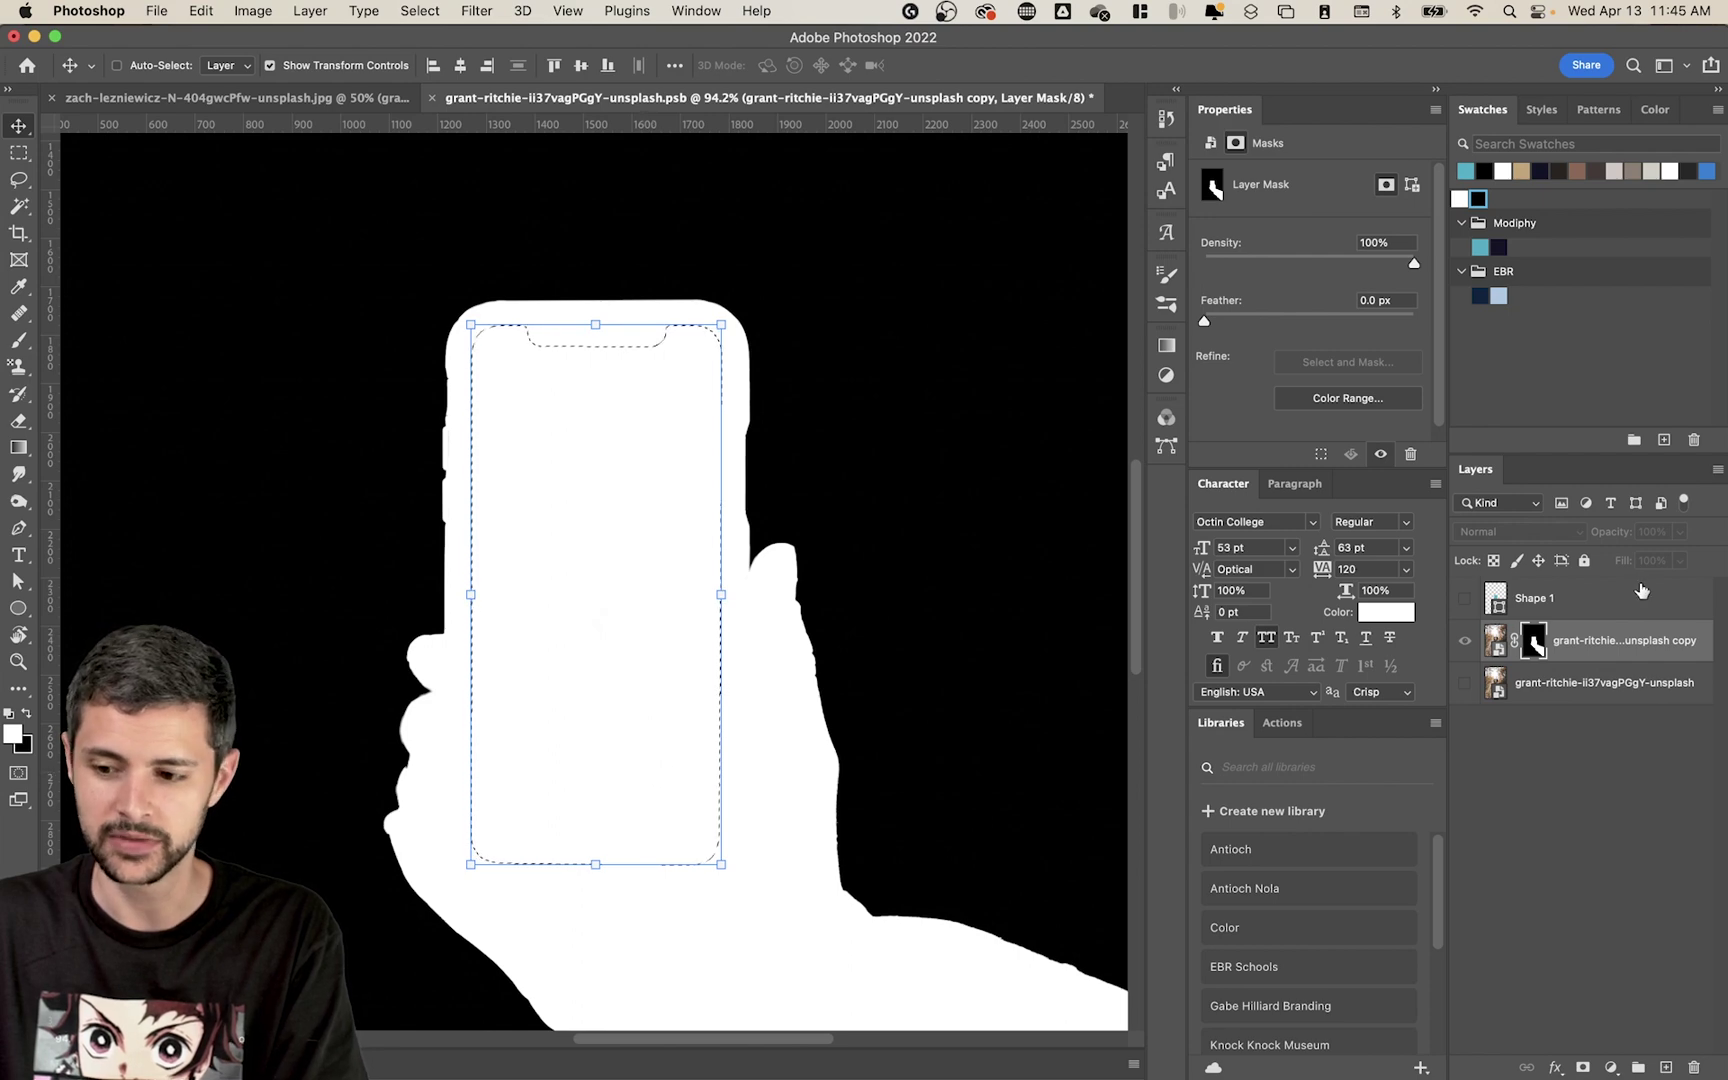
- Fill the screen selection in the mask with the background colour, then deselect
click(201, 11)
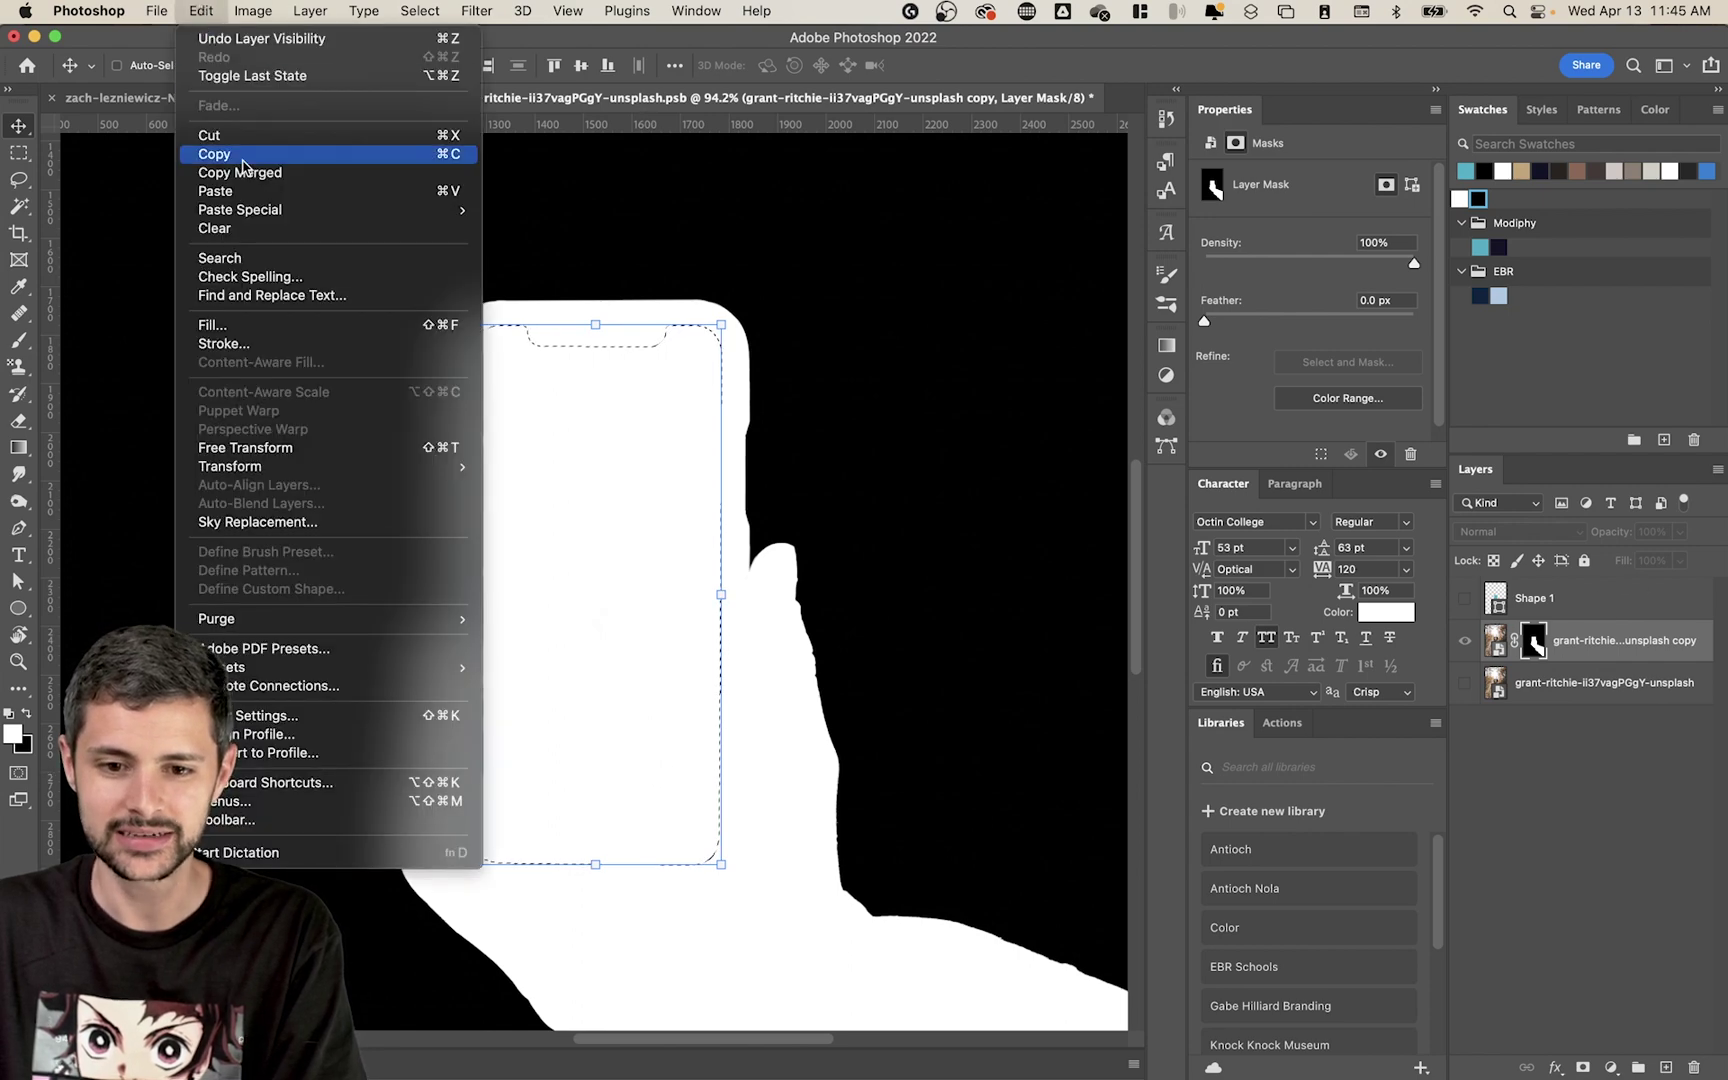
click(296, 325)
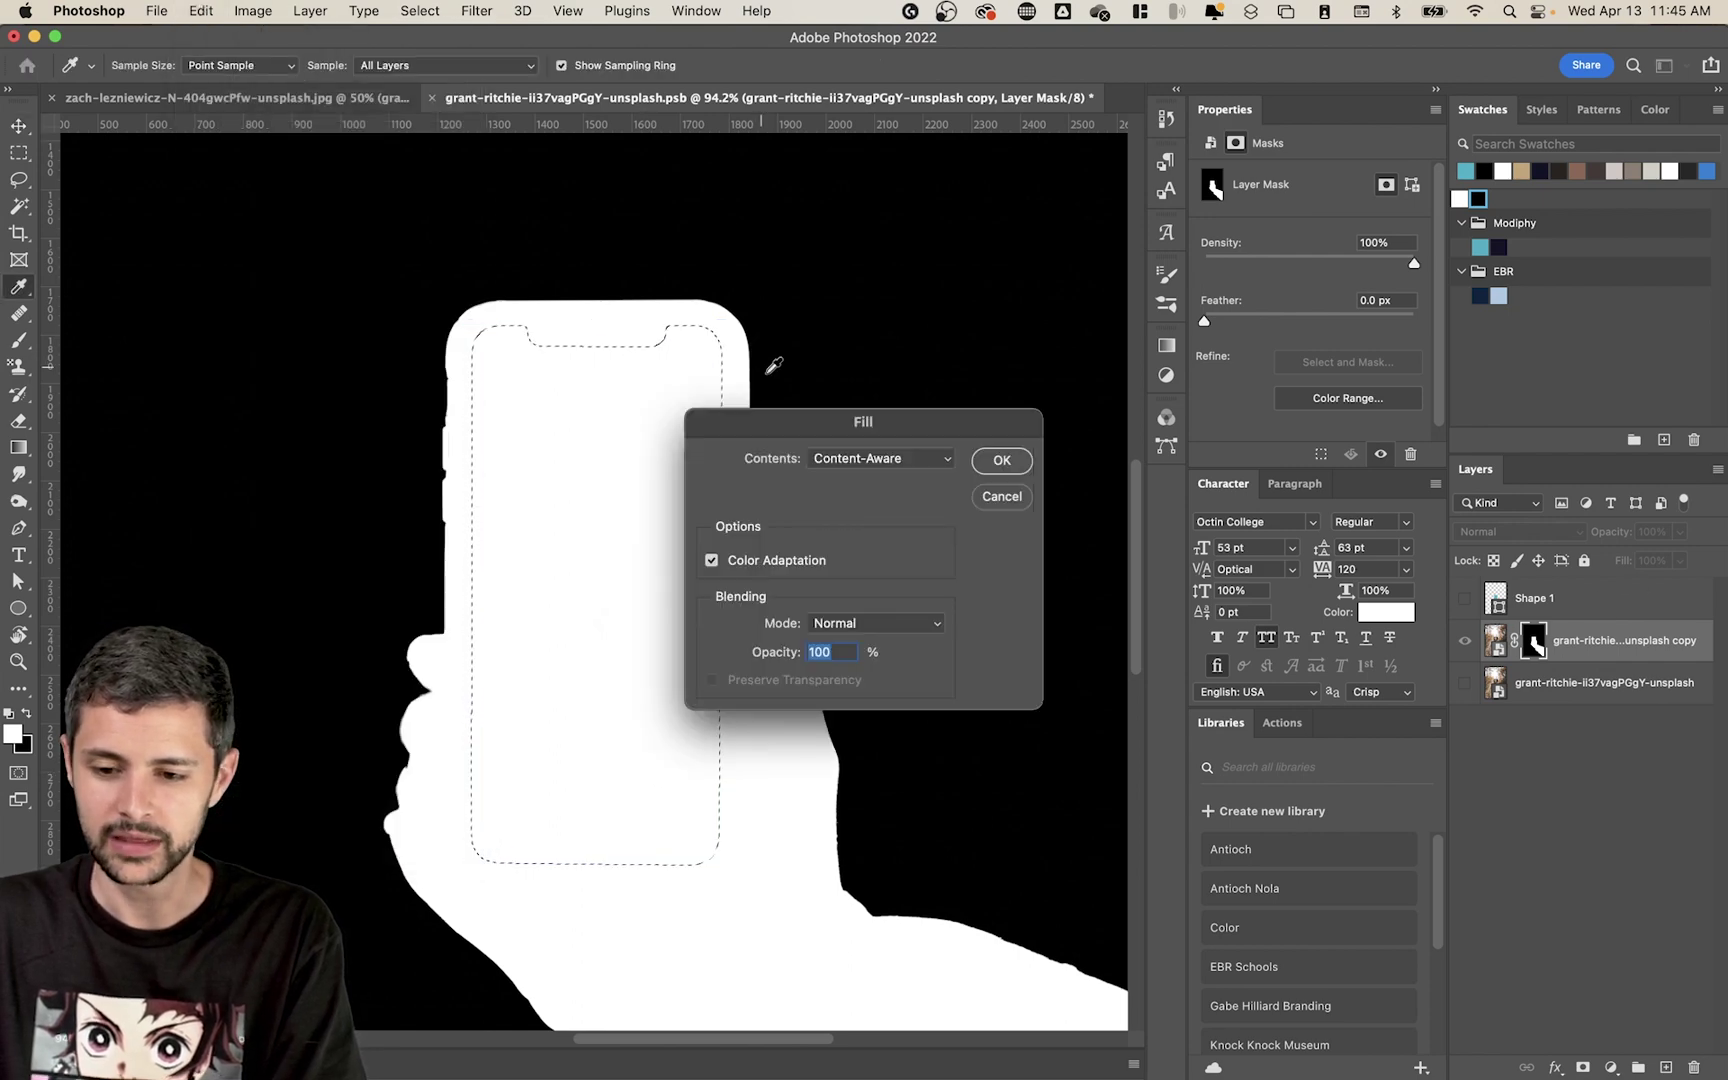
click(879, 458)
click(882, 404)
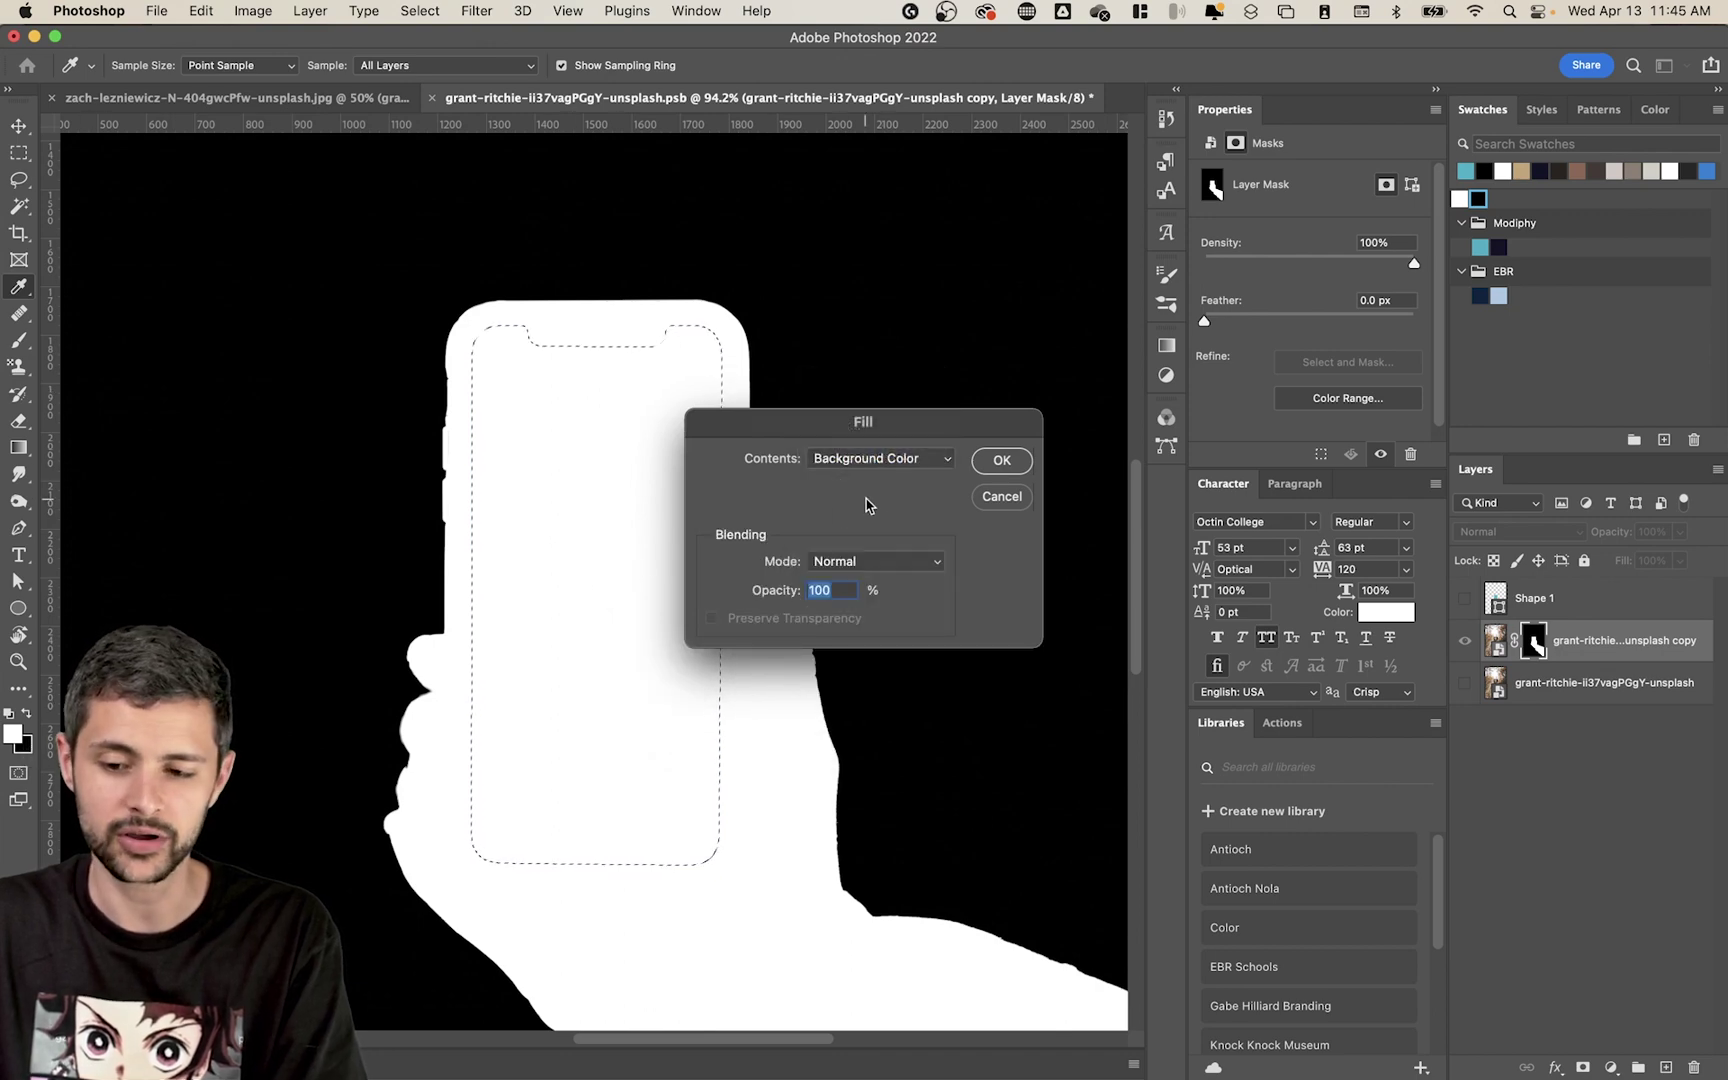
click(1001, 460)
key(v)
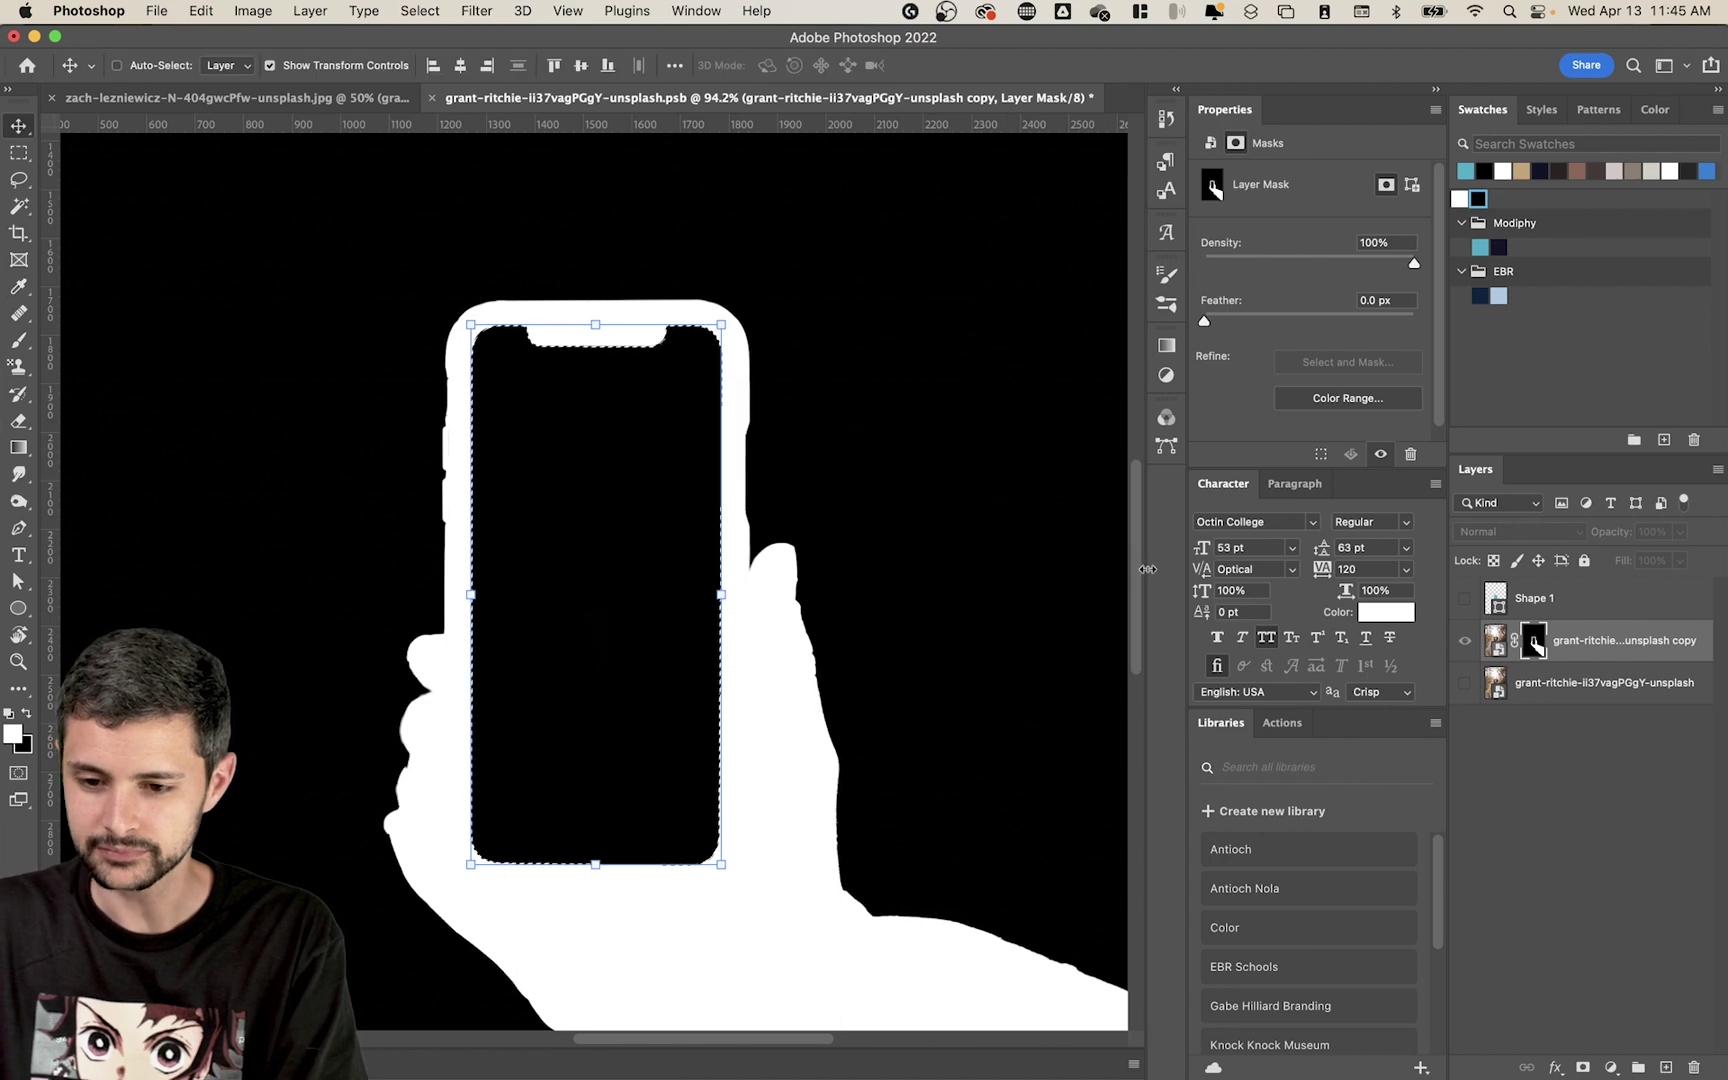
key(super+d)
- Return to the photo view, fit it on screen, then save and close the .psb
click(1662, 831)
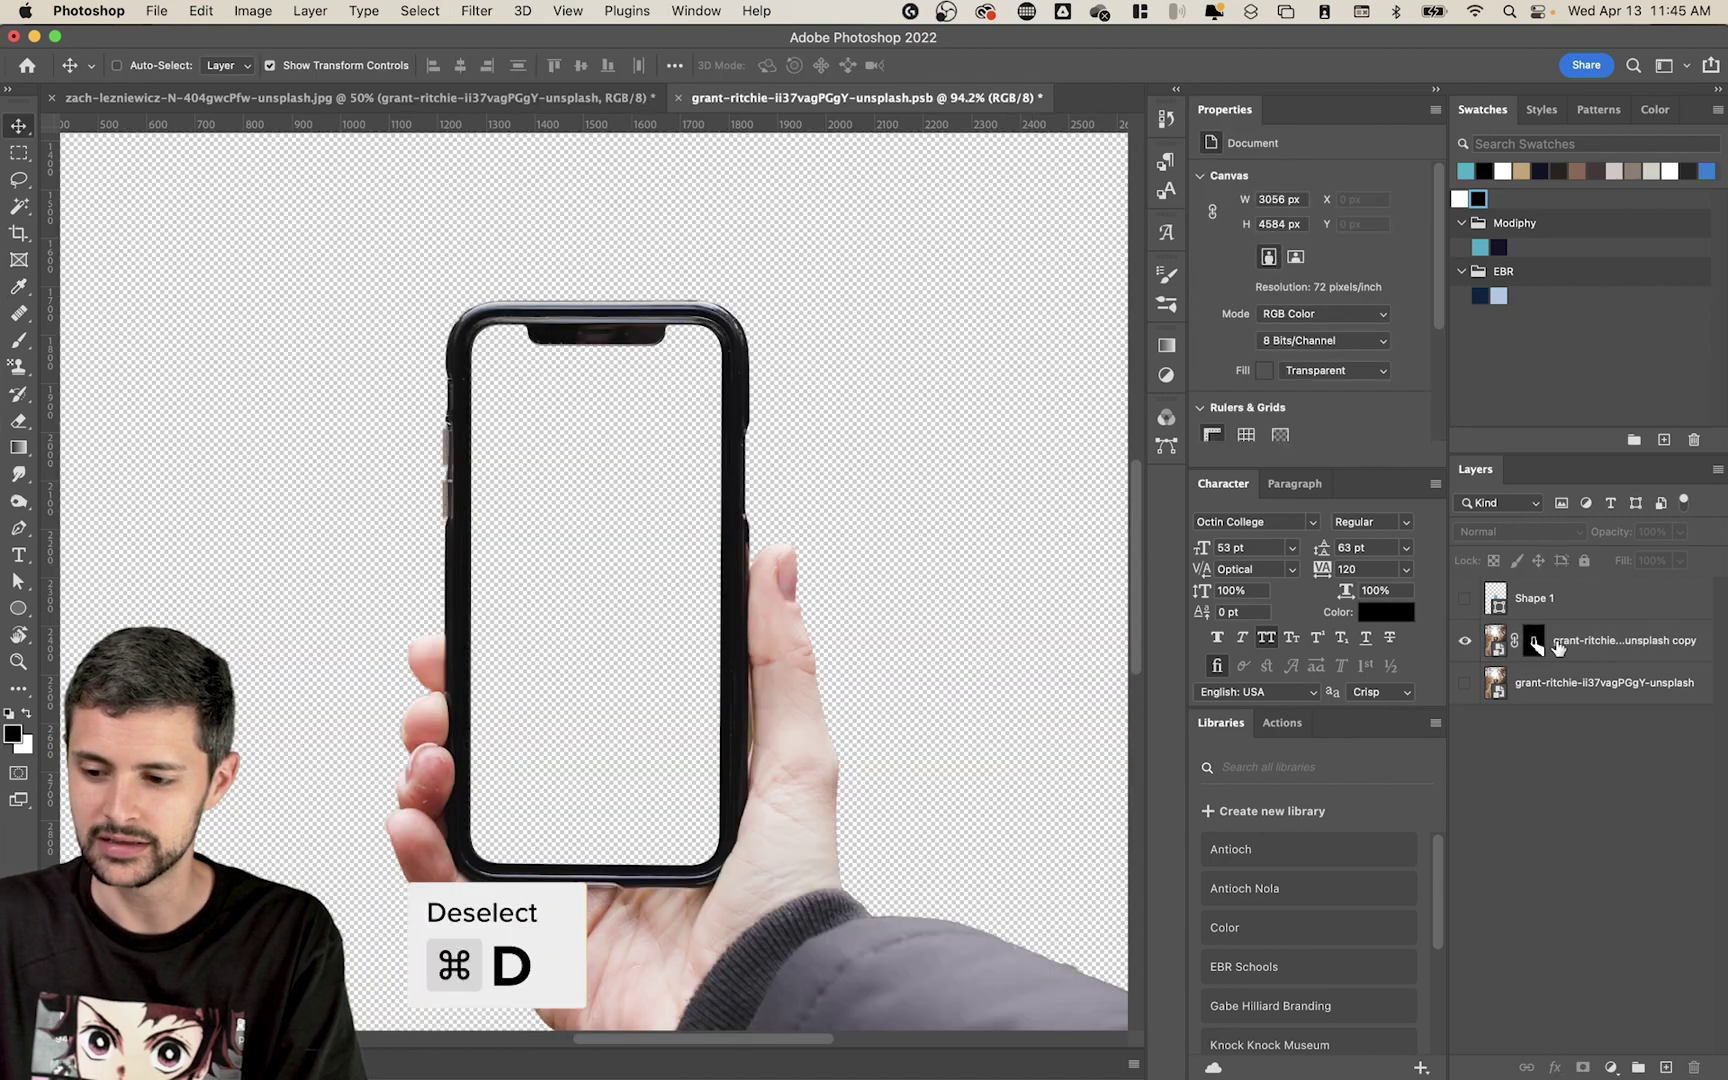
key(super+0)
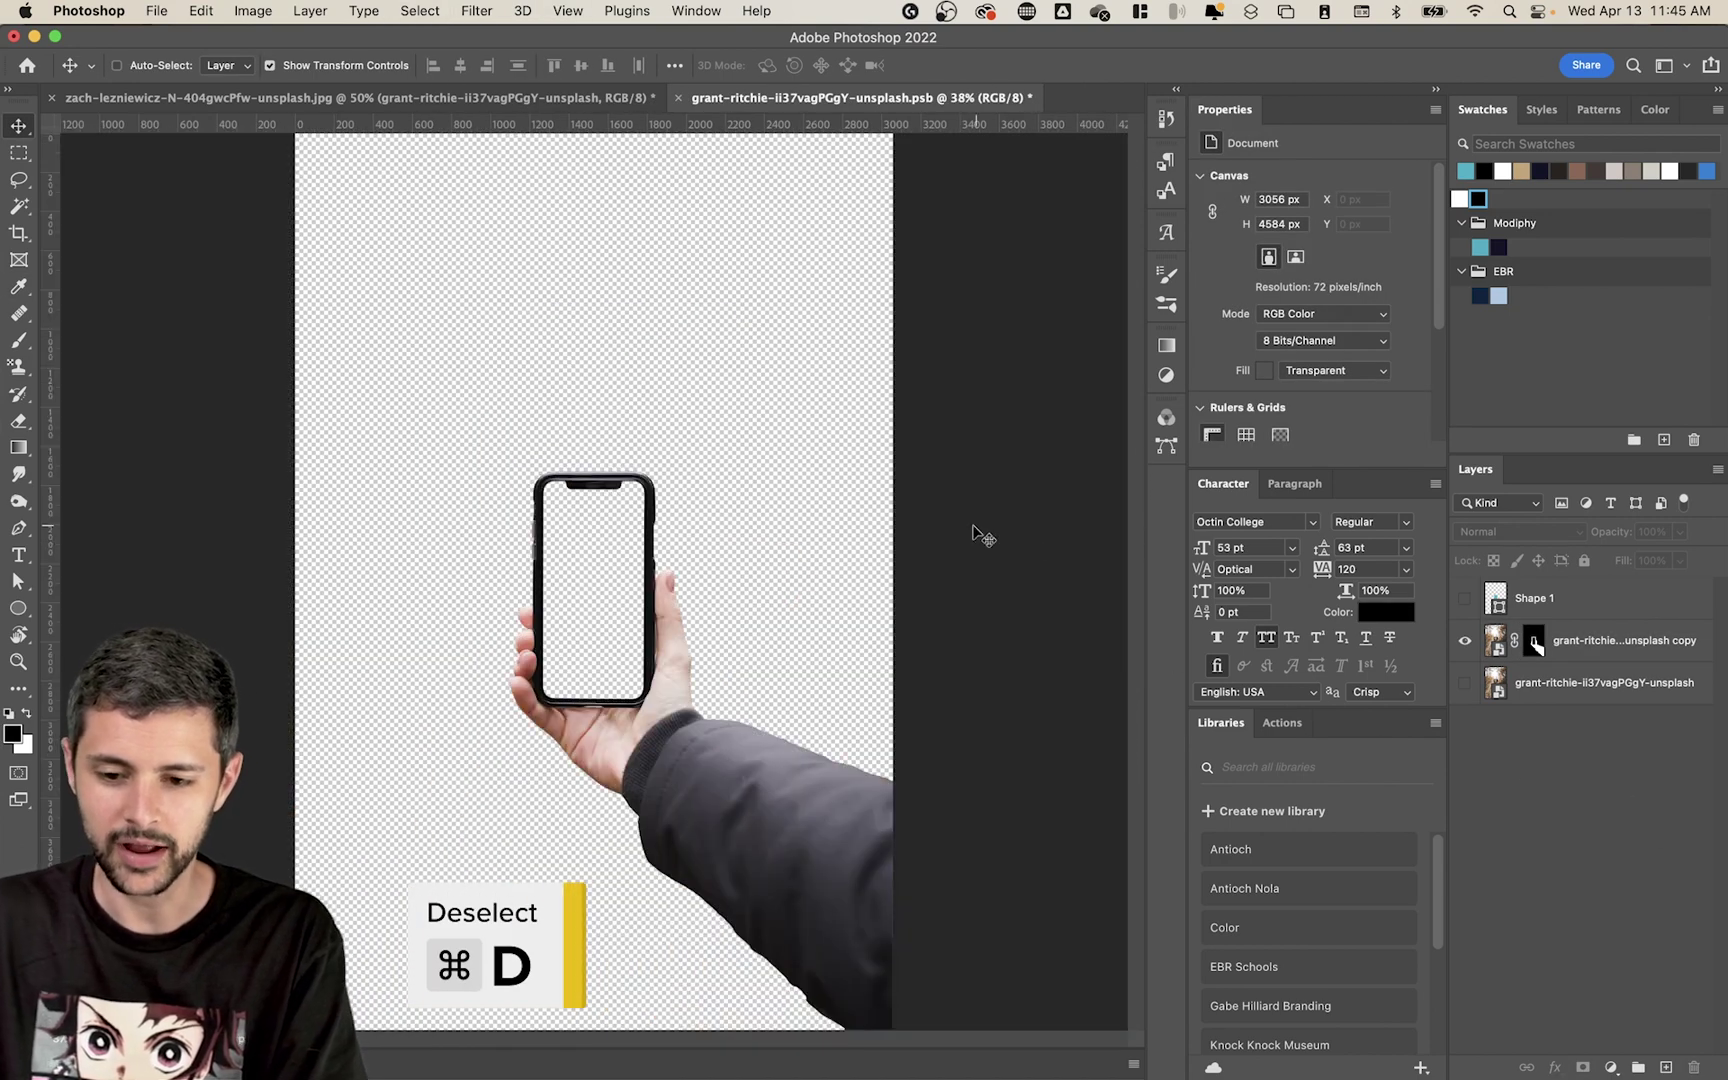
key(super)
key(super+s)
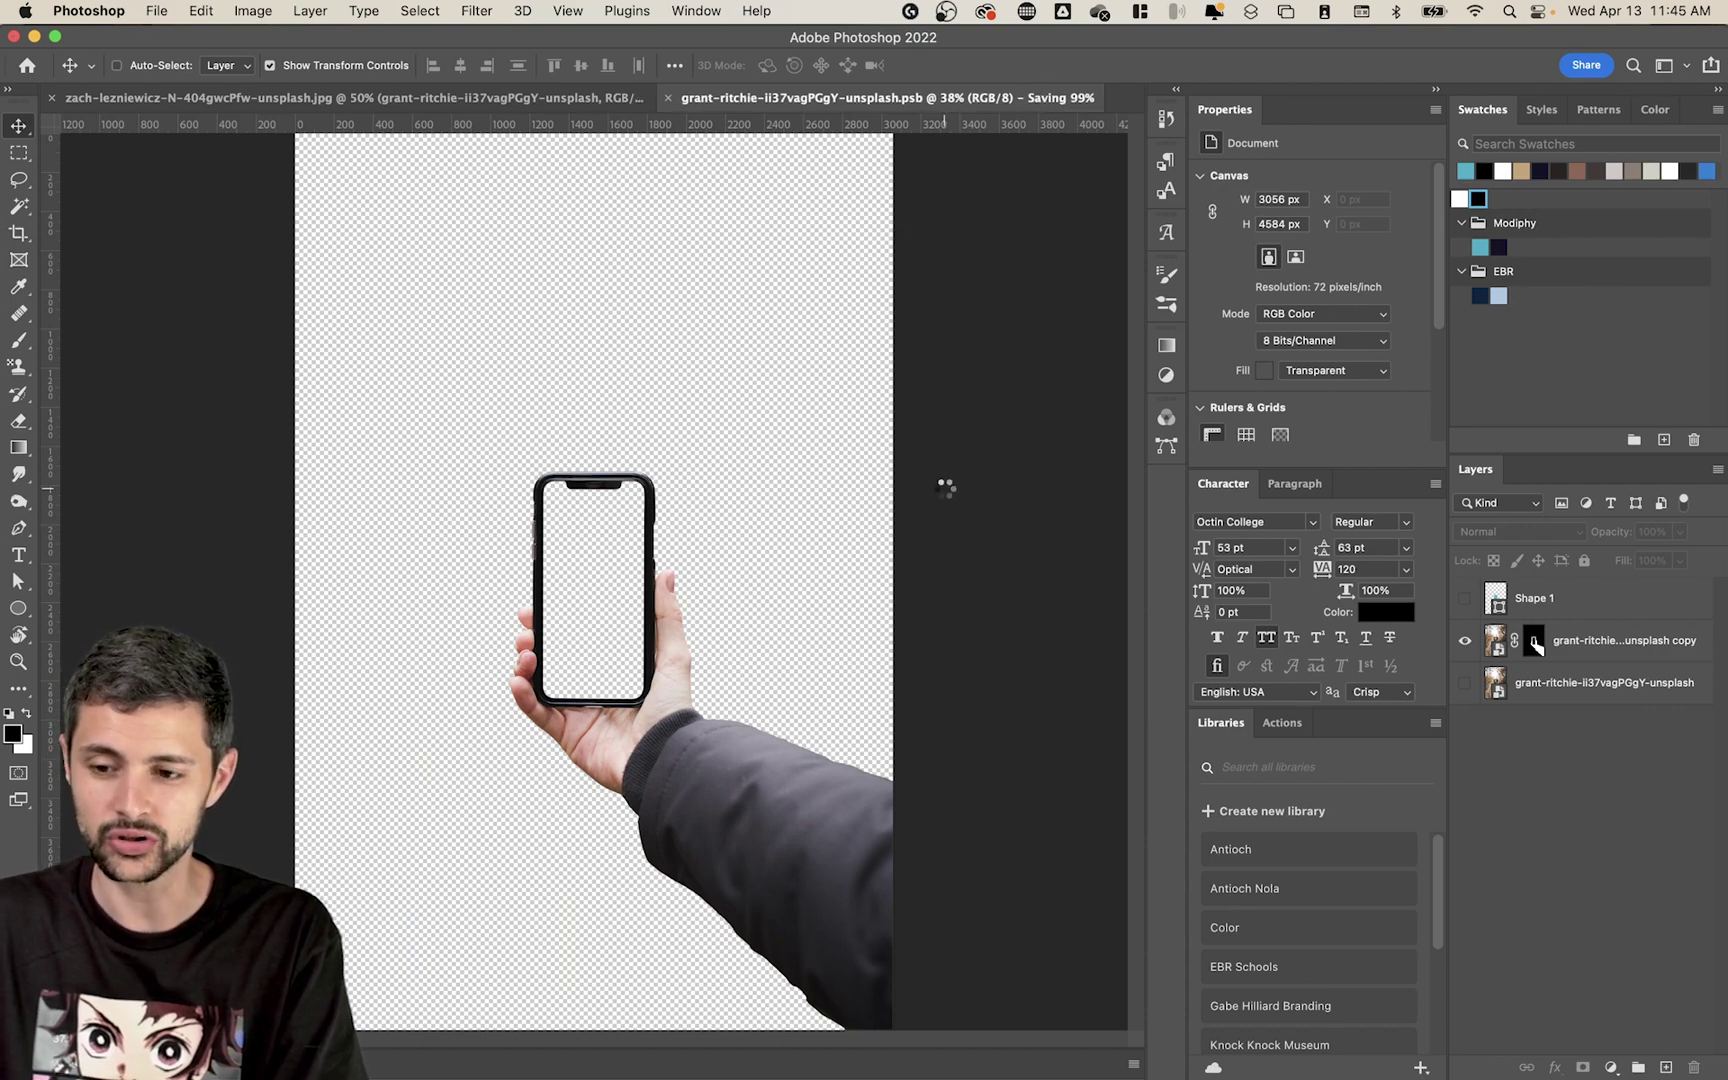
key(super+w)
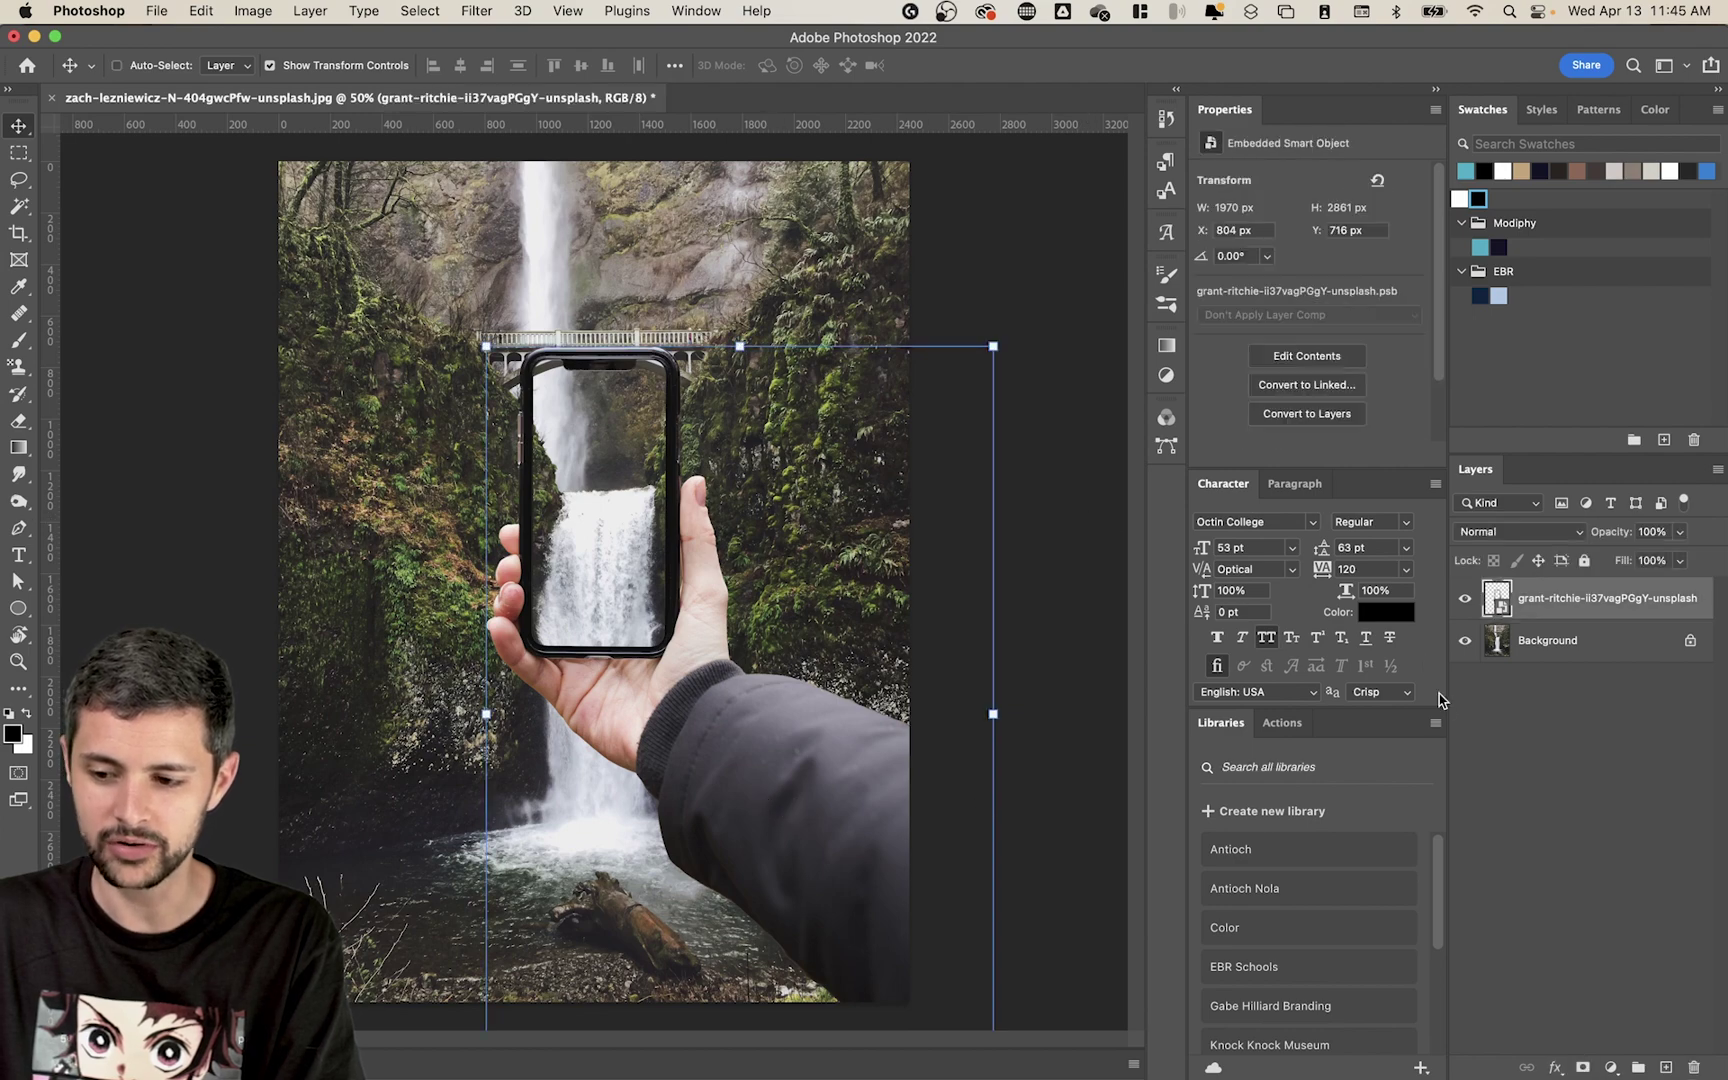
- Duplicate the waterfall Background twice and convert Background copy into a smart object
click(1466, 641)
click(1466, 641)
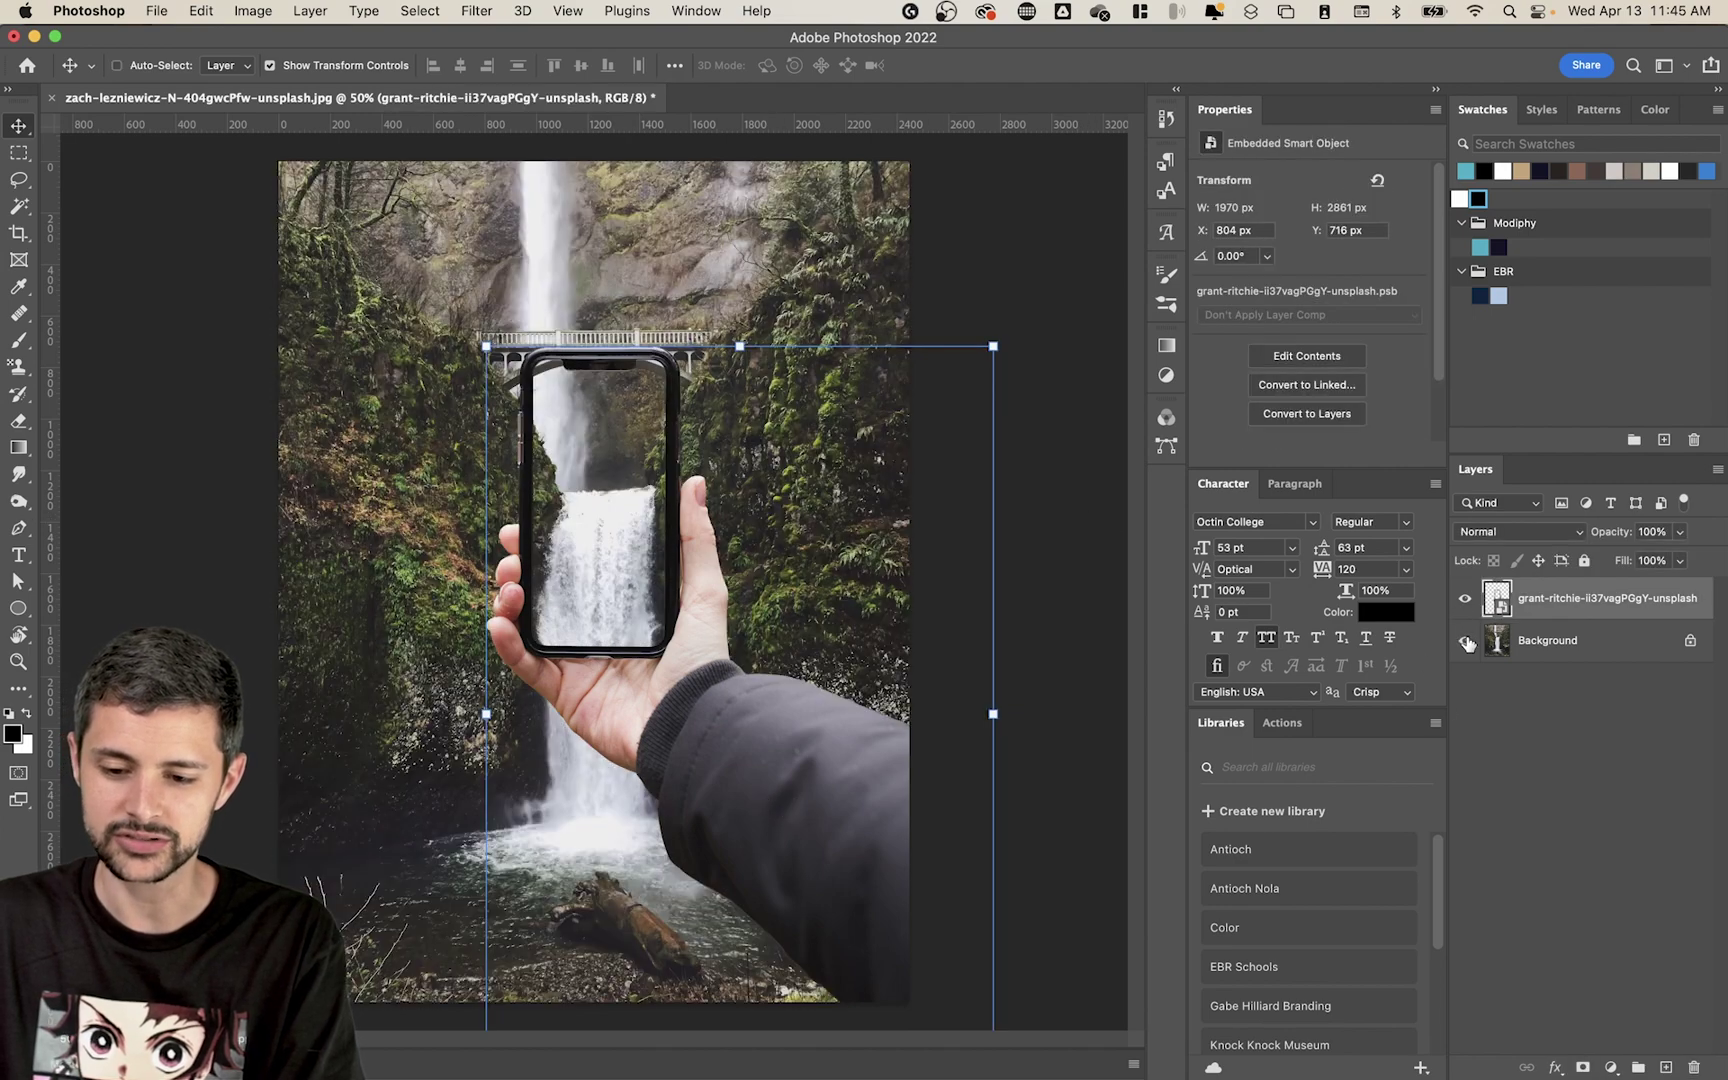
click(1466, 810)
click(1590, 657)
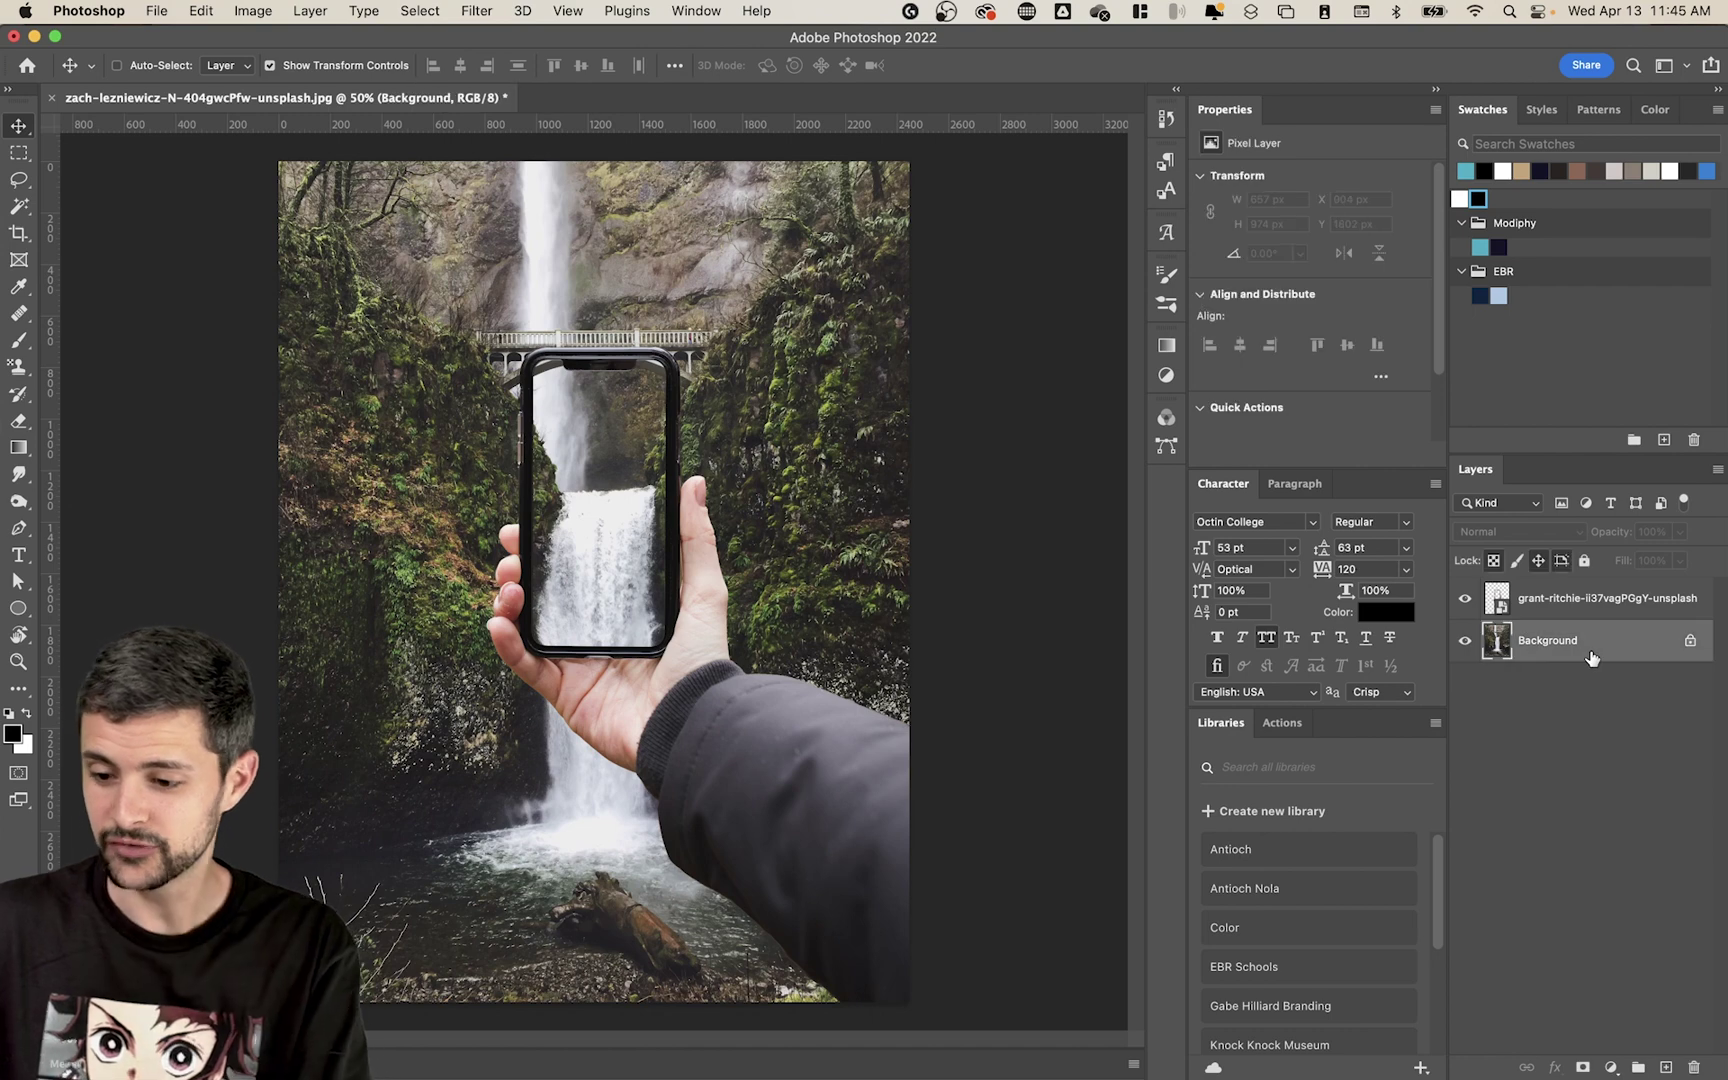
key(super+j)
key(super+j)
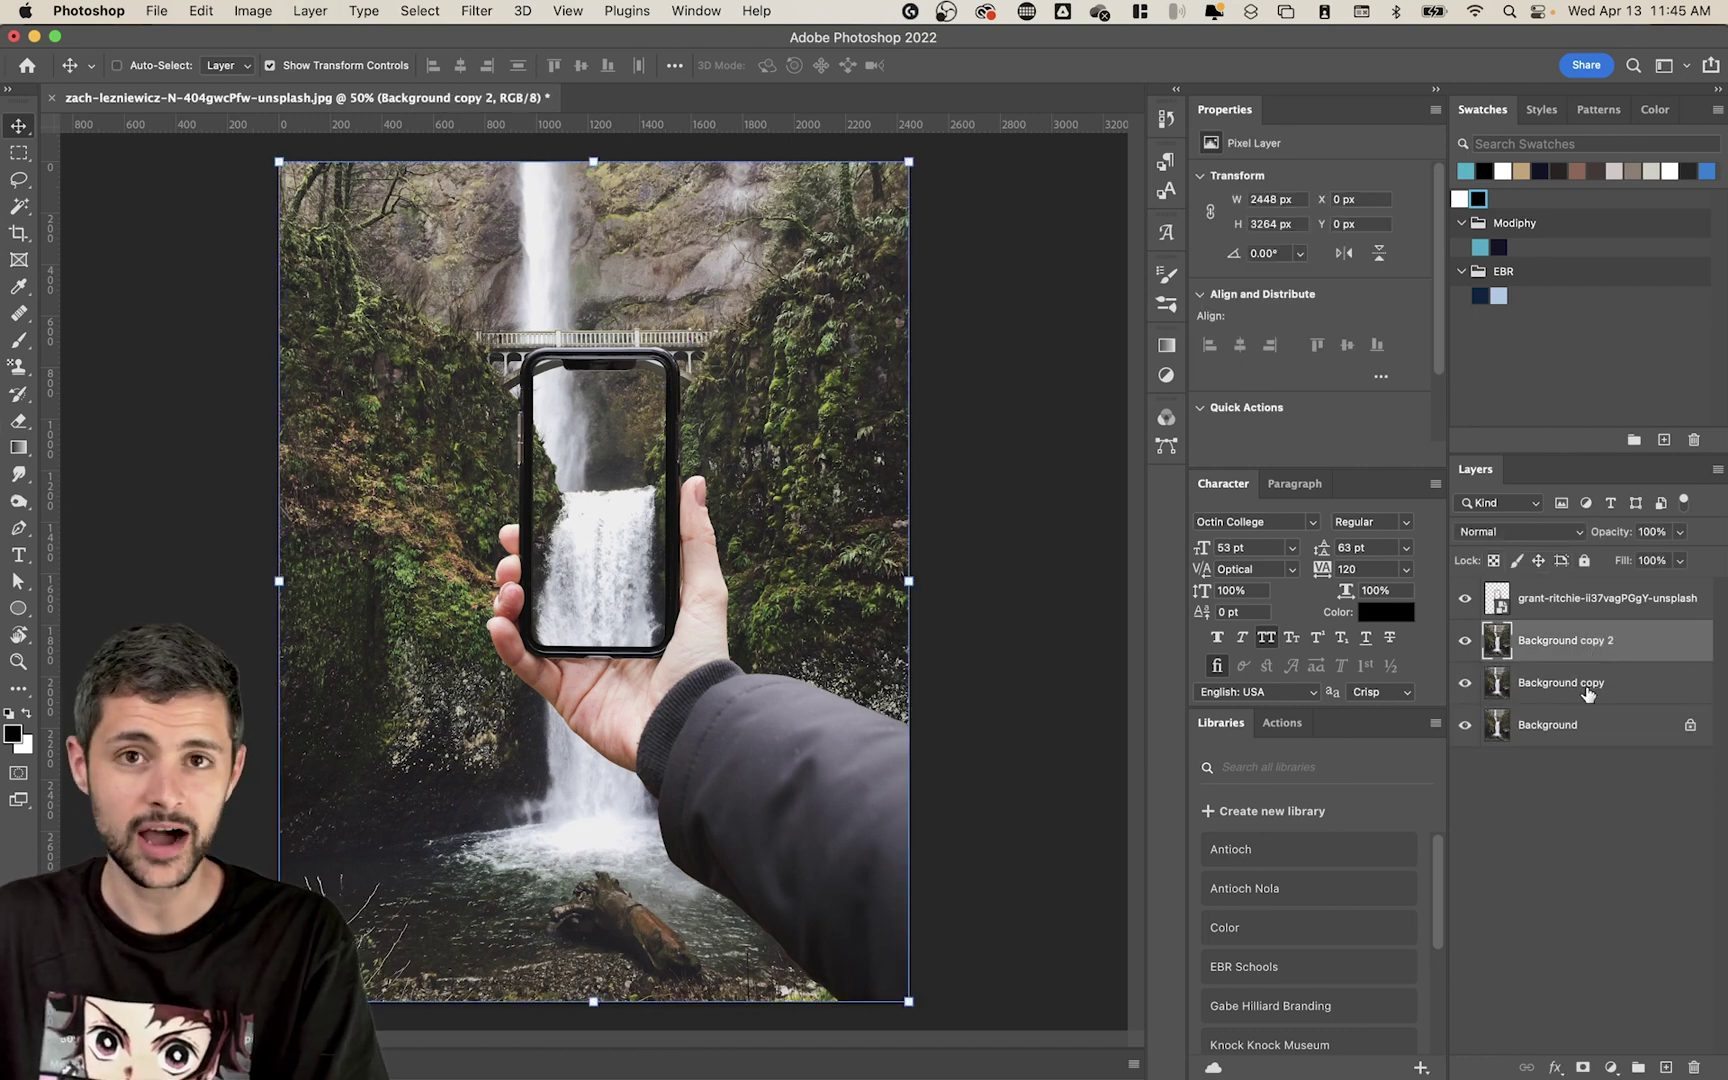
click(1595, 688)
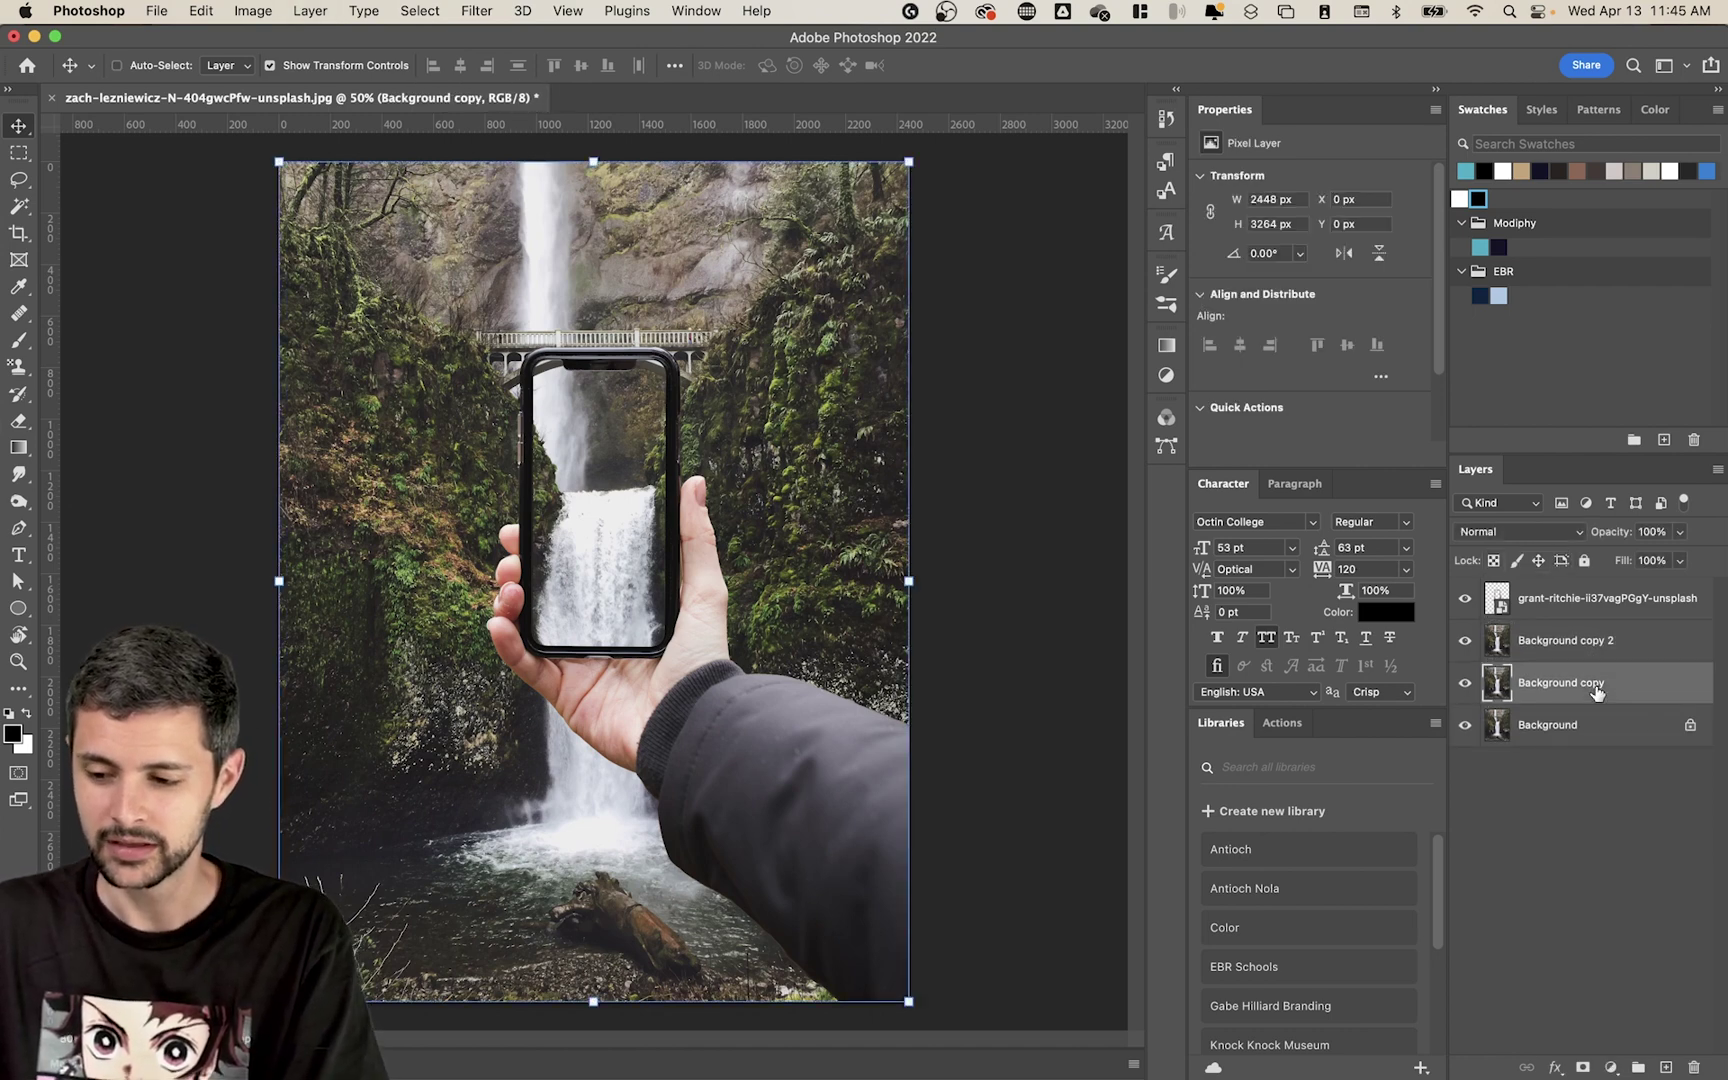
key(super+alt+s)
- Move Background copy 2 above the phone layer, then hide it and the original Background
click(1552, 642)
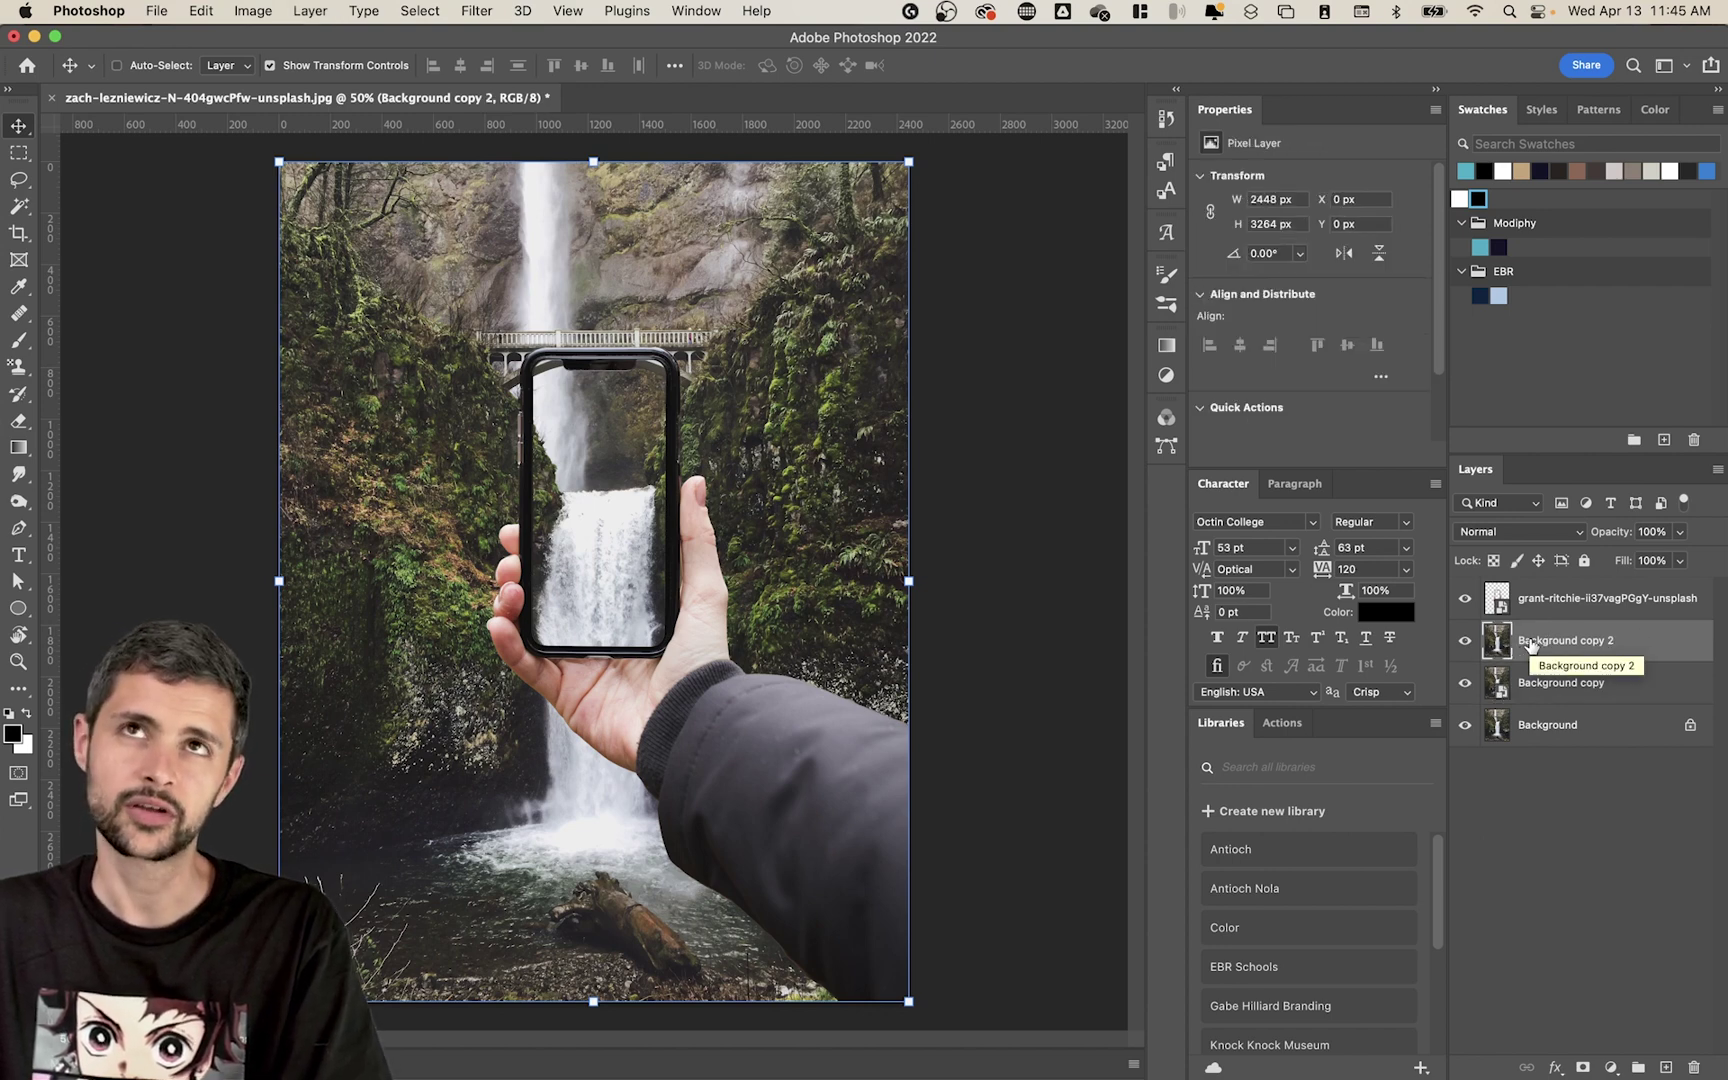
drag(1530, 645, 1536, 590)
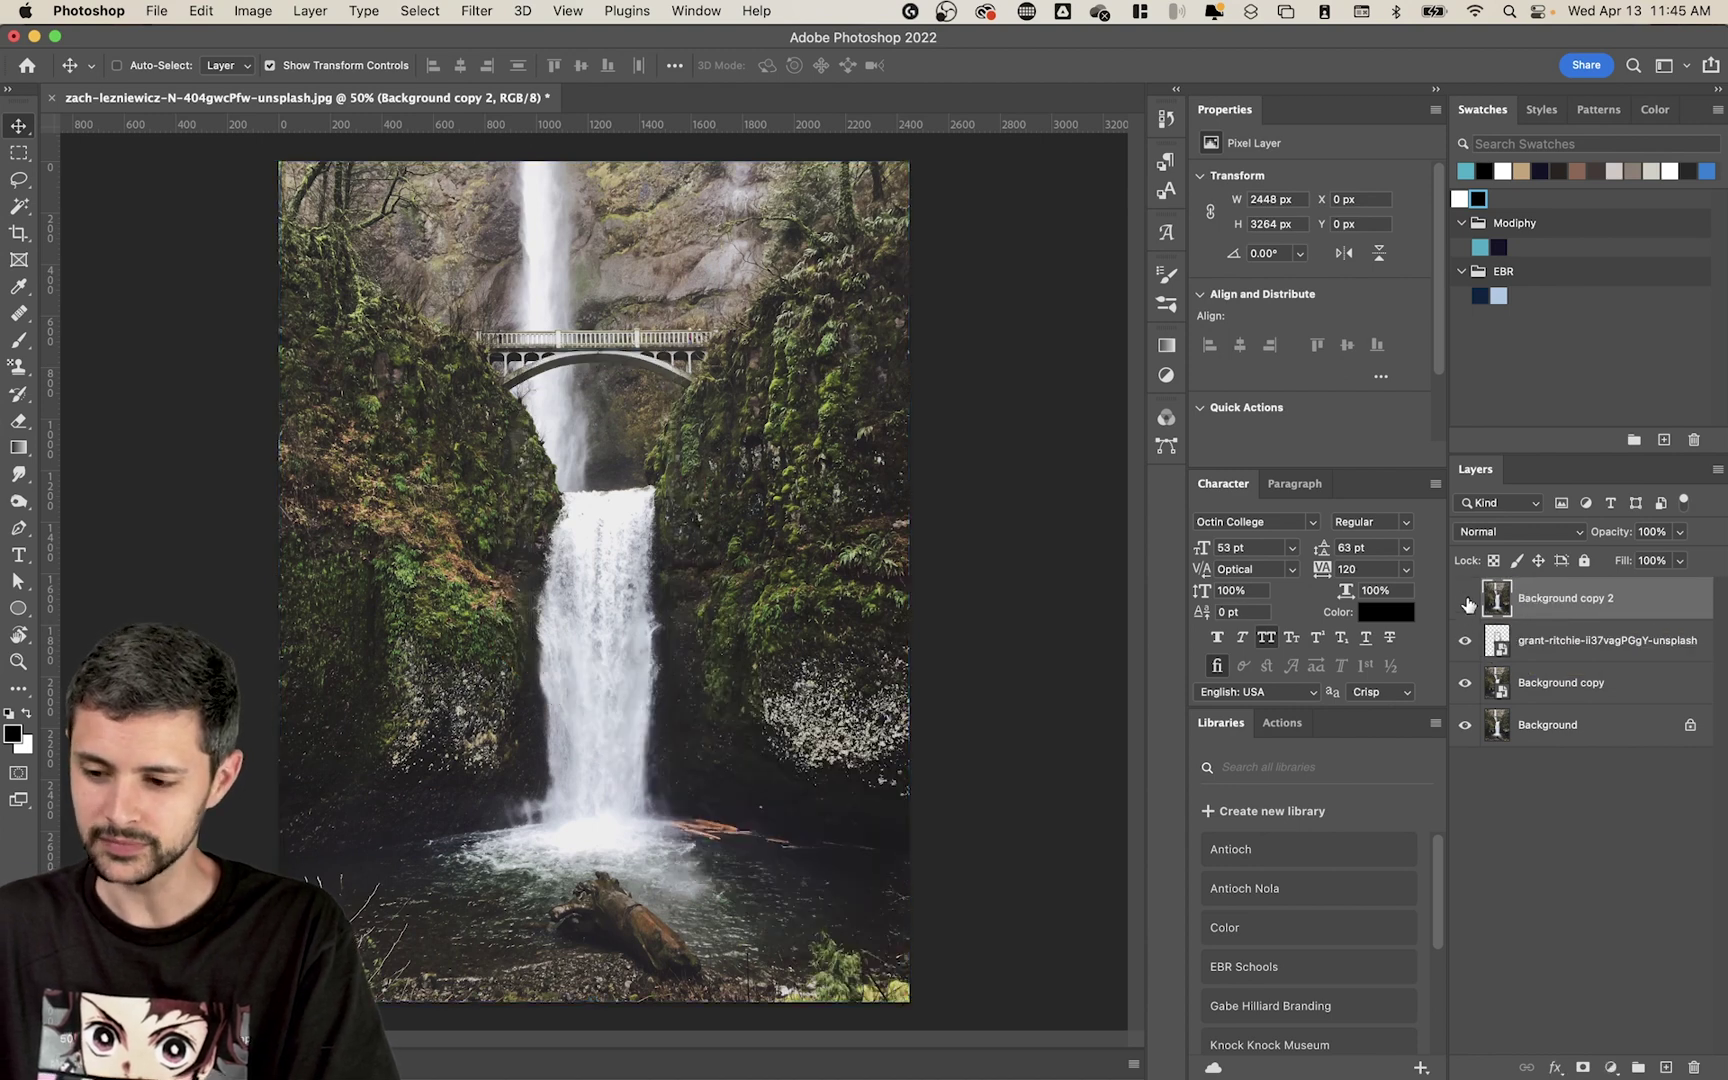
click(1466, 598)
click(1527, 645)
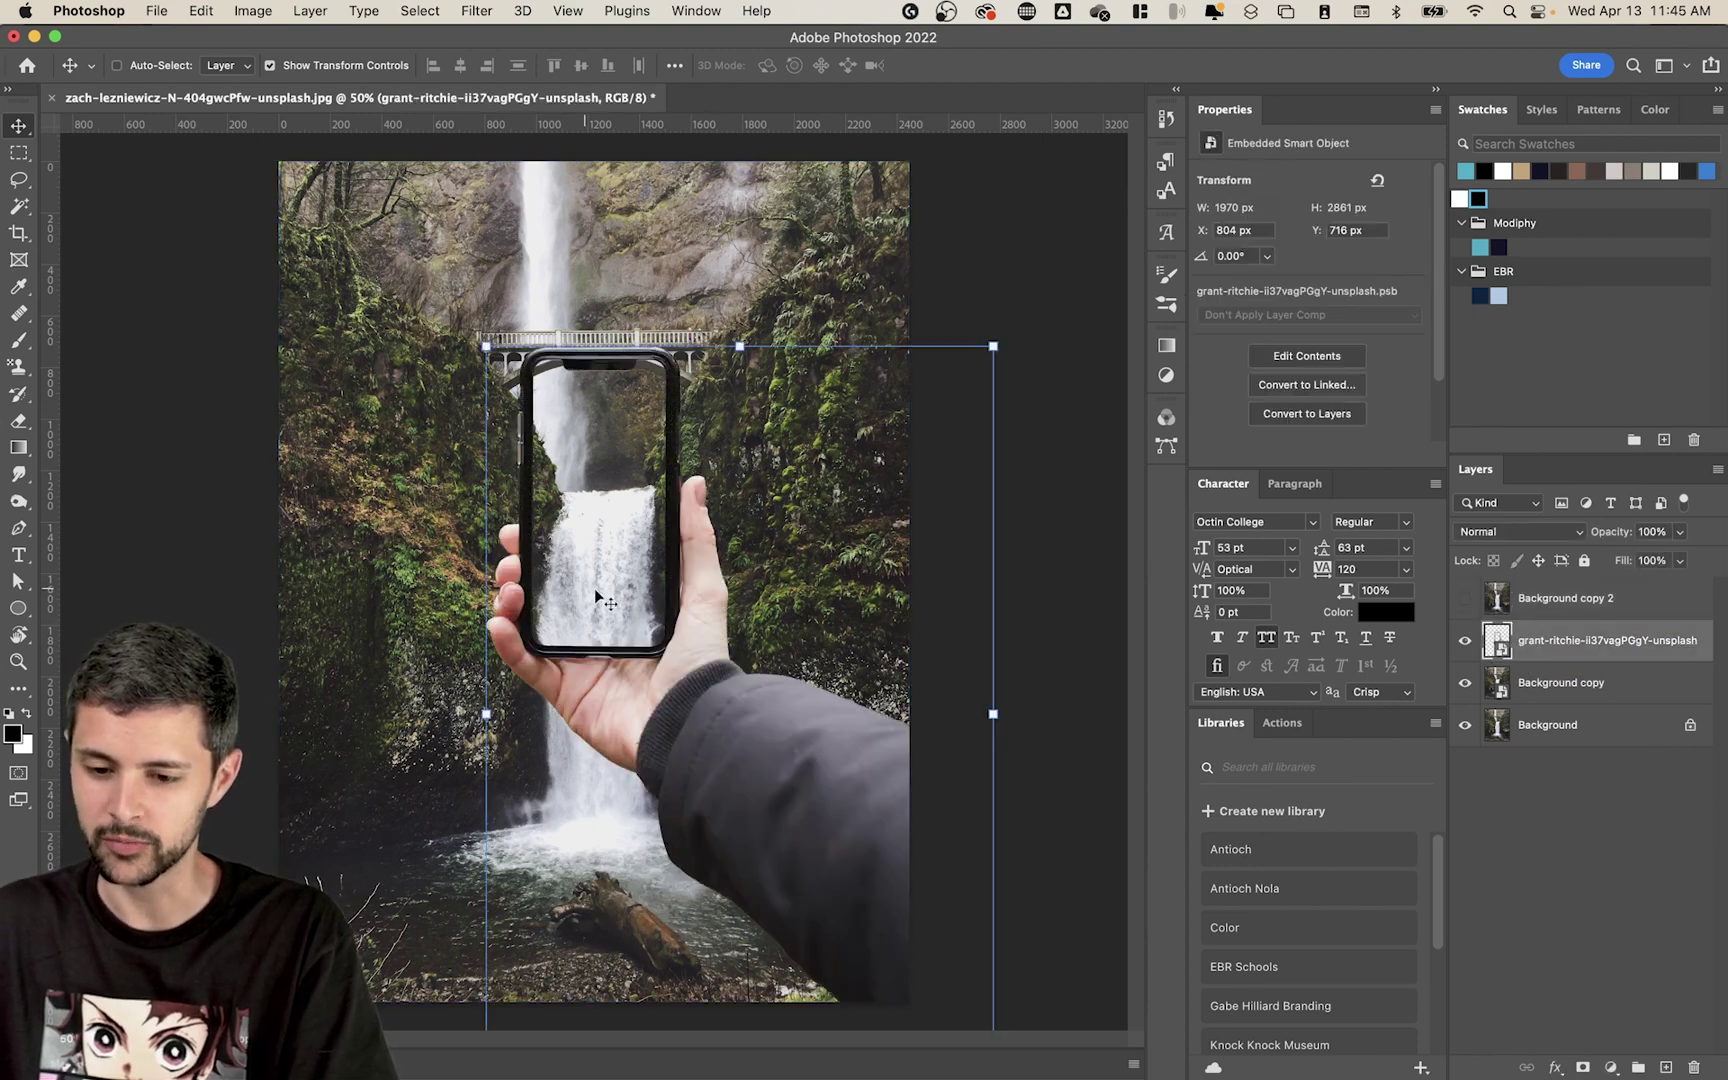
click(1465, 727)
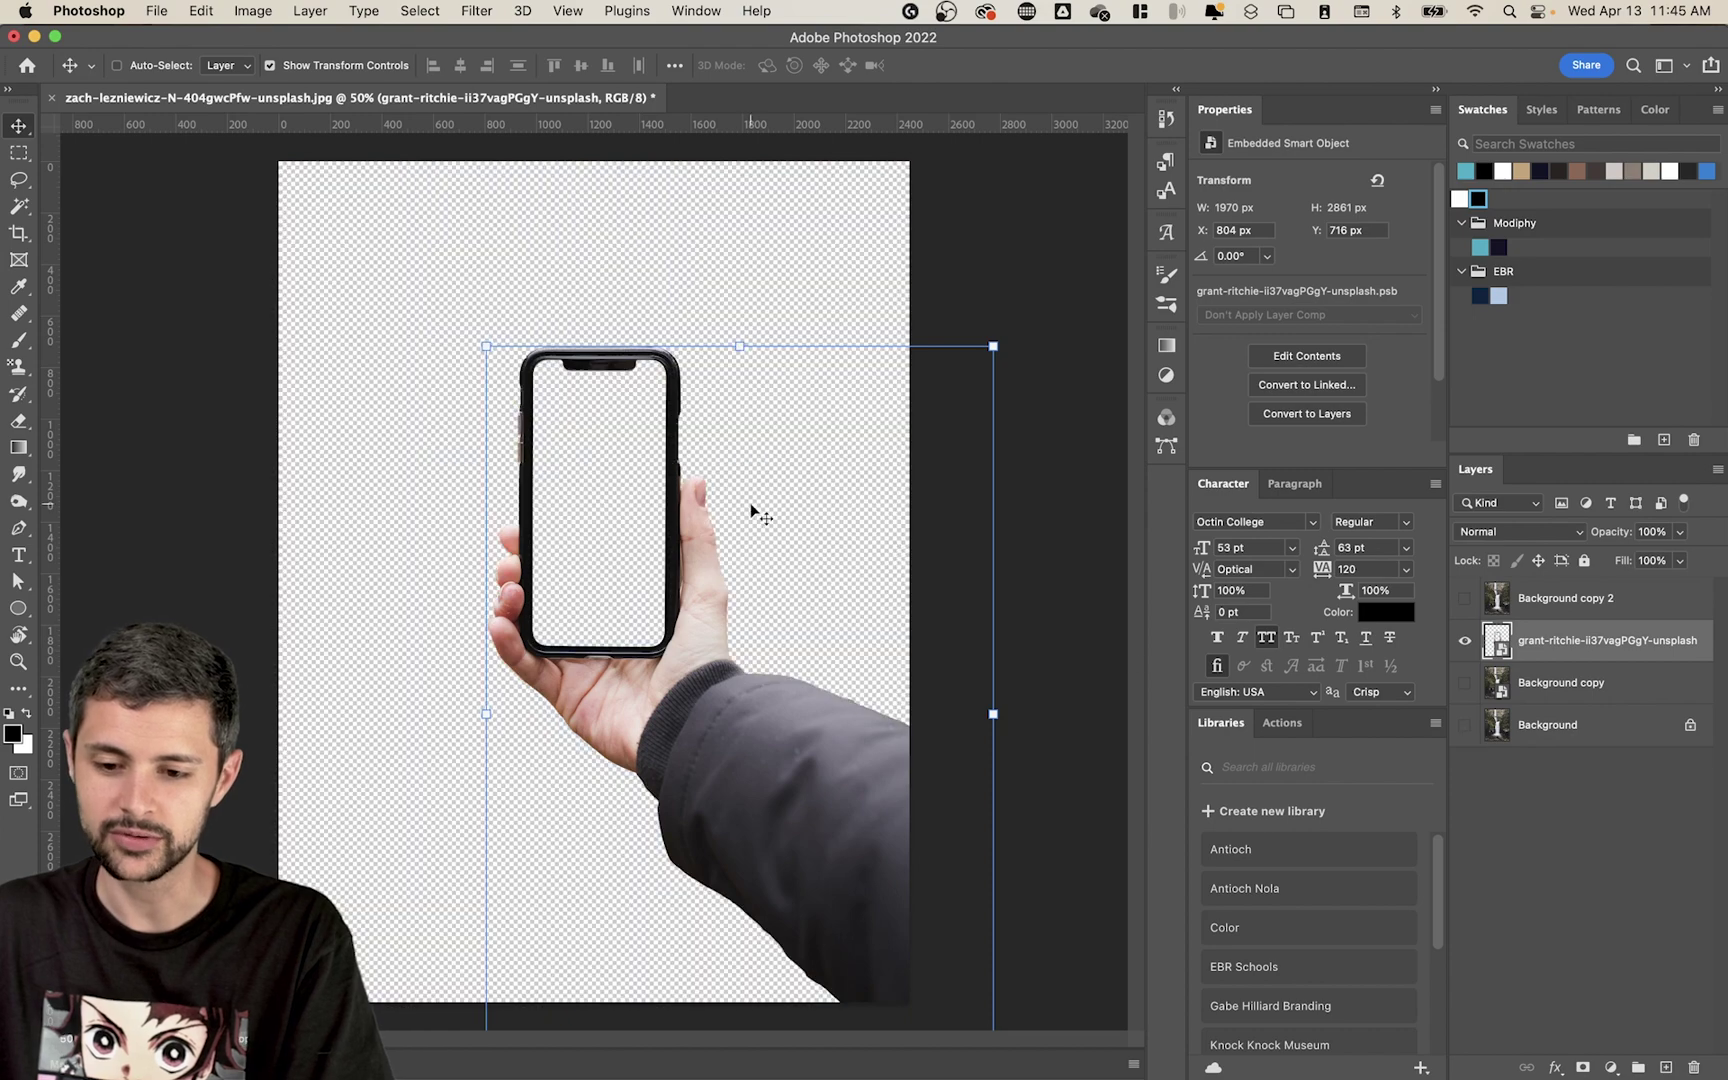
- Select the phone's empty screen area with the Magic Wand and check the notch edge
scroll(598, 447, up, 5)
key(w)
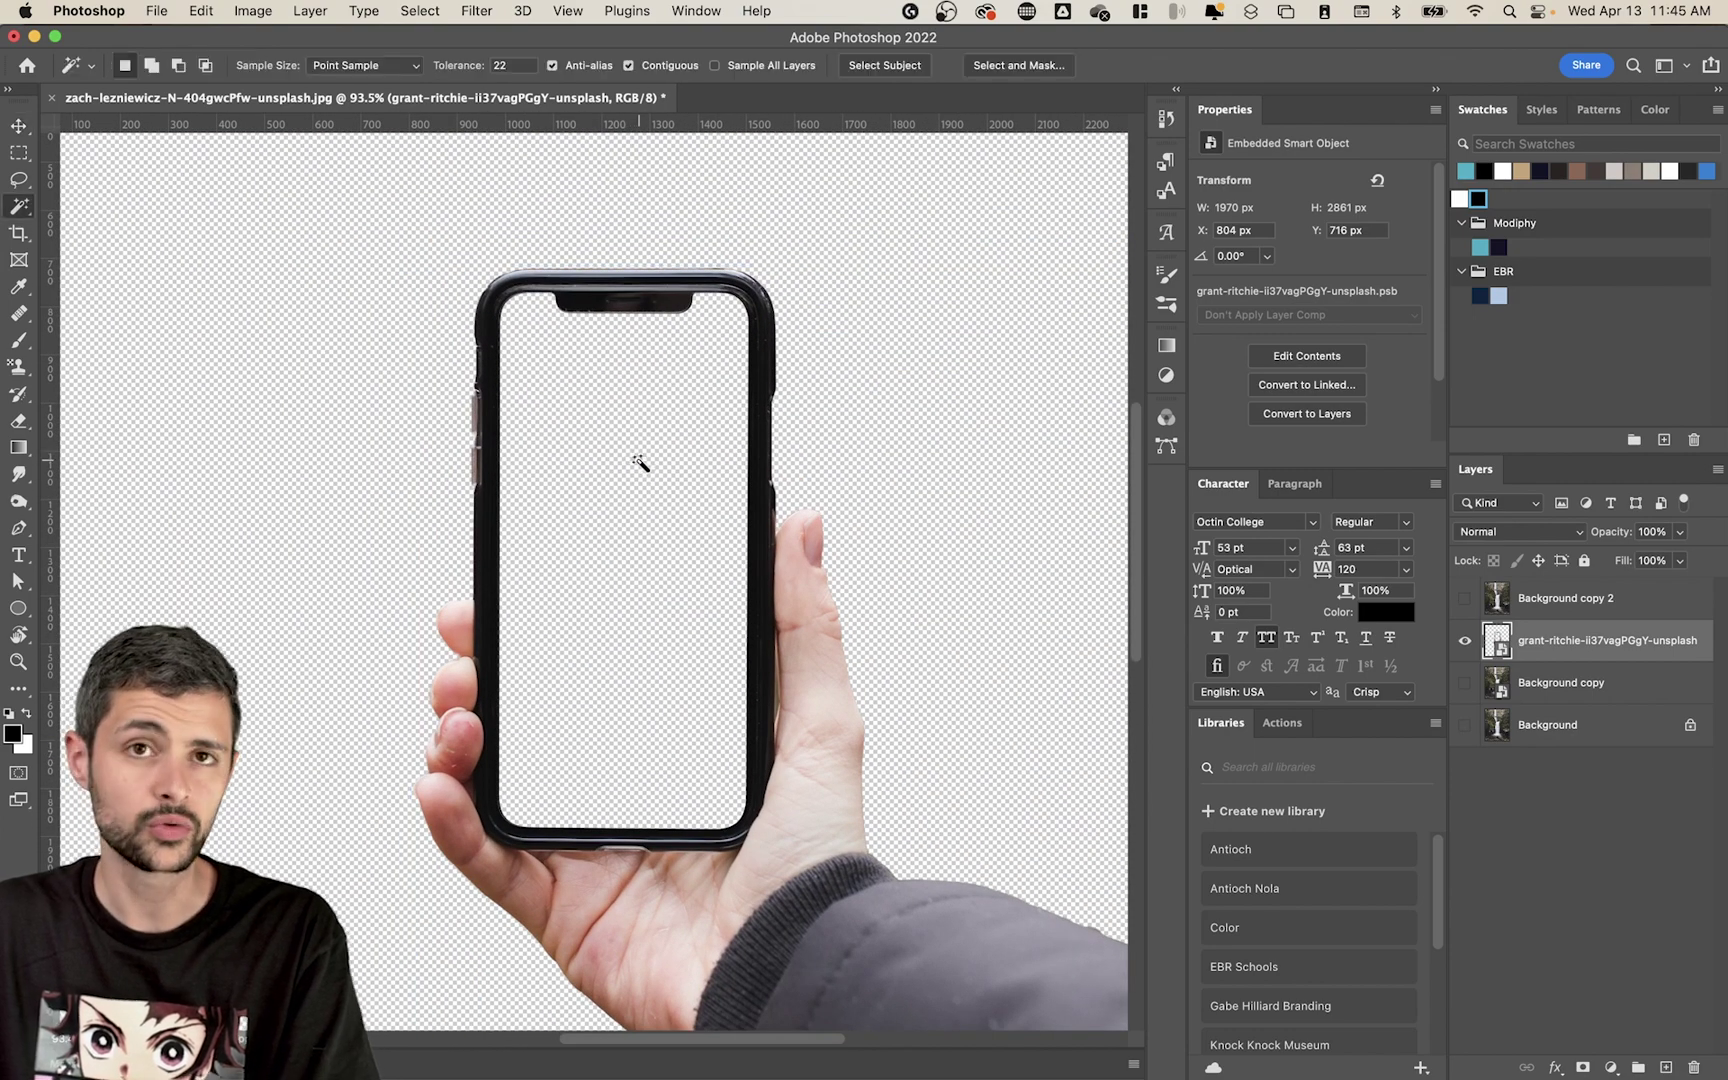
click(640, 464)
drag(682, 309, 816, 298)
scroll(543, 363, down, 10)
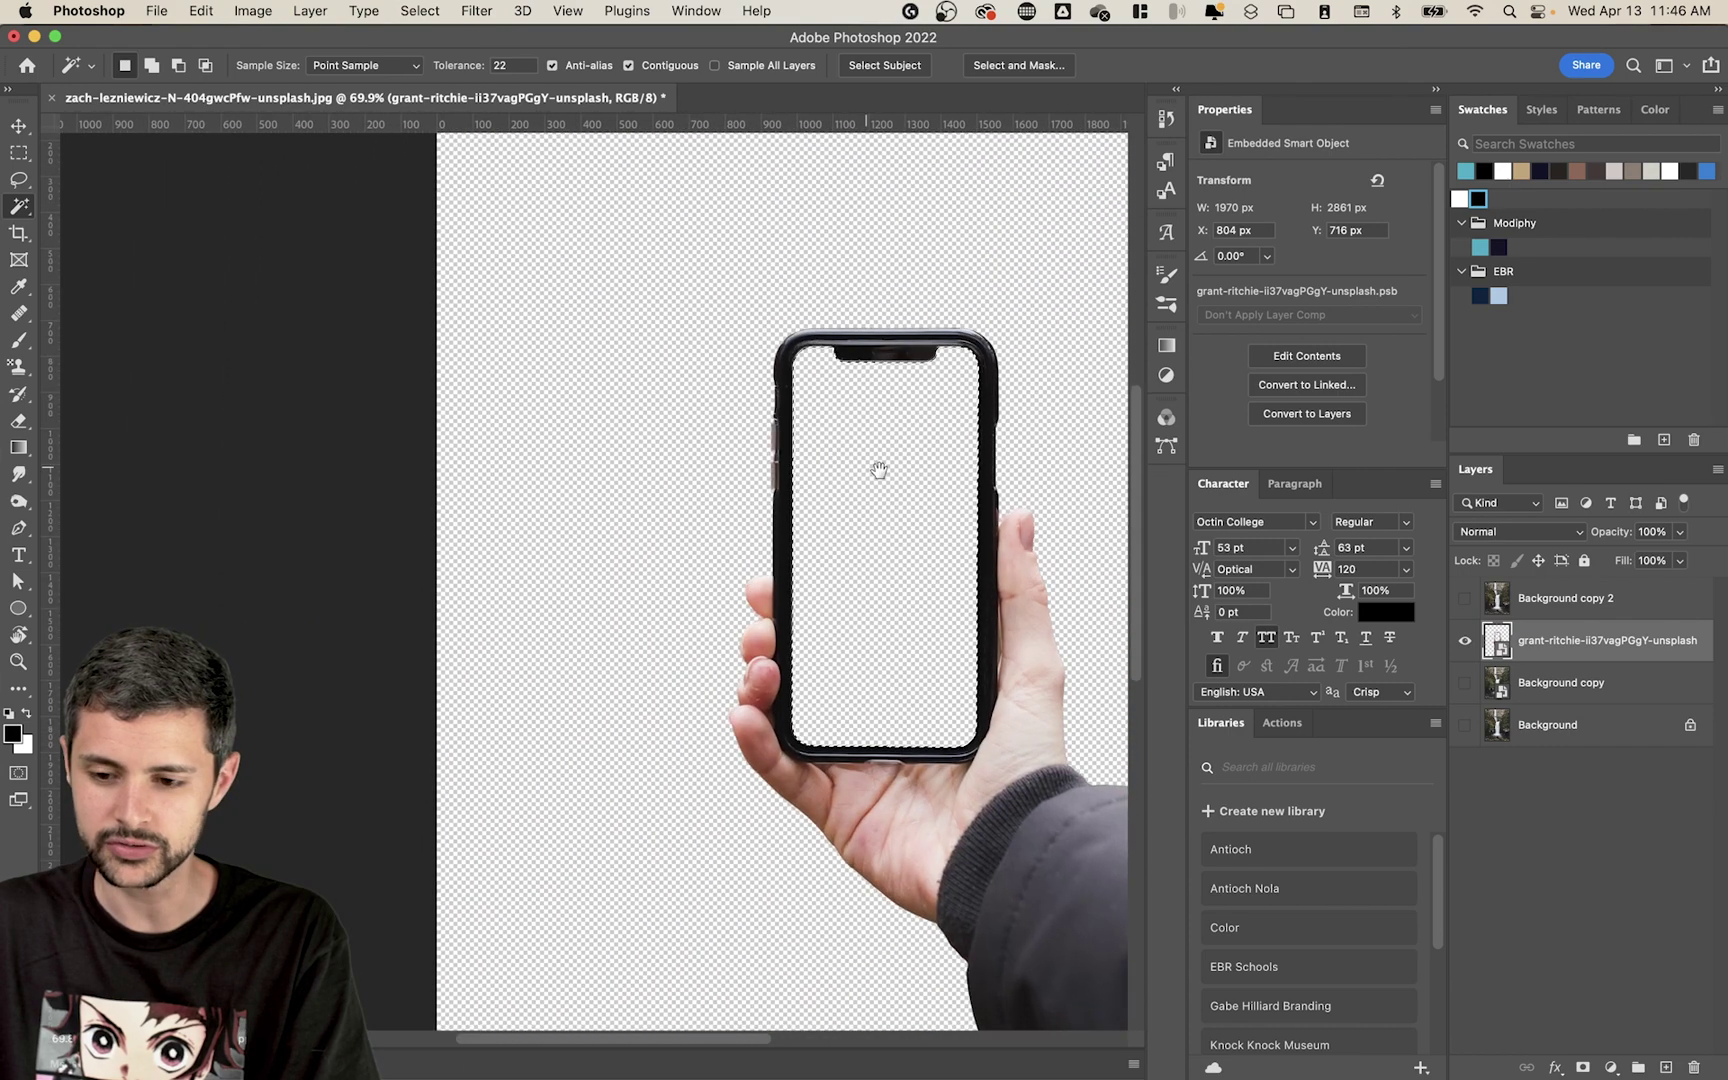
drag(879, 470, 643, 390)
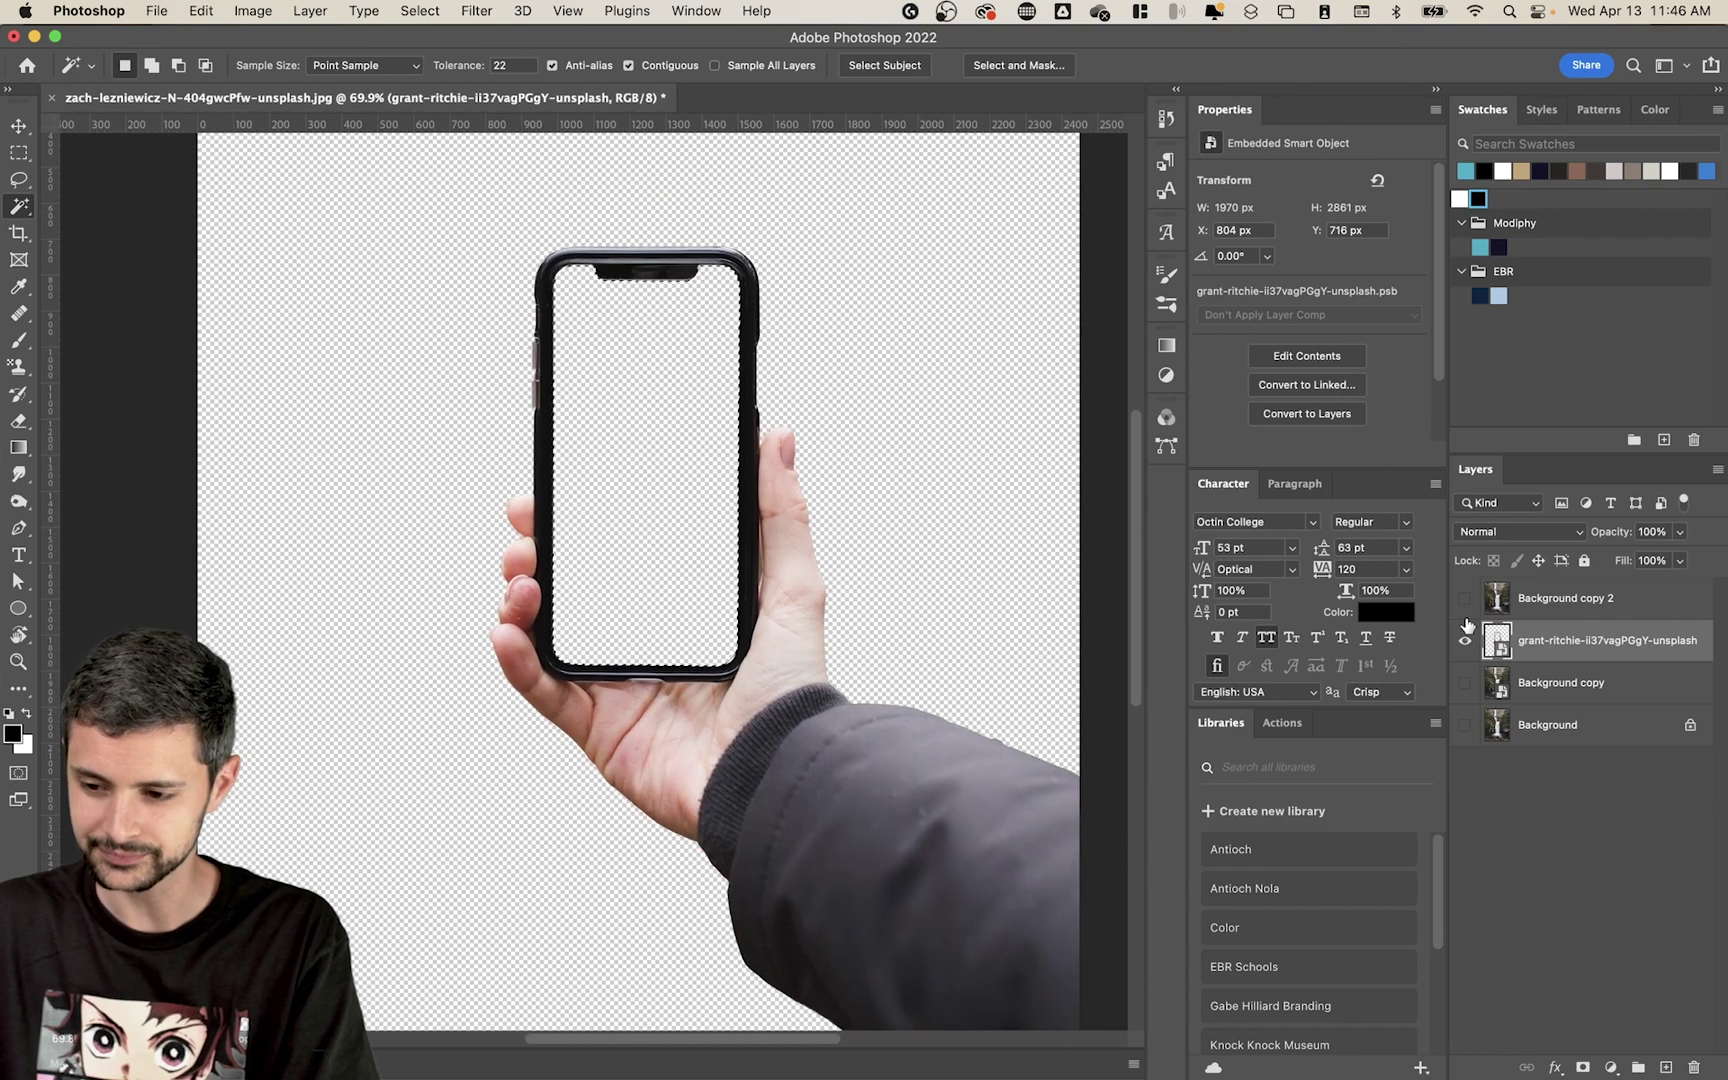
- Mask Background copy 2 to the screen selection, then hide and reshow other layers to check it
drag(1465, 724, 1465, 598)
click(1543, 598)
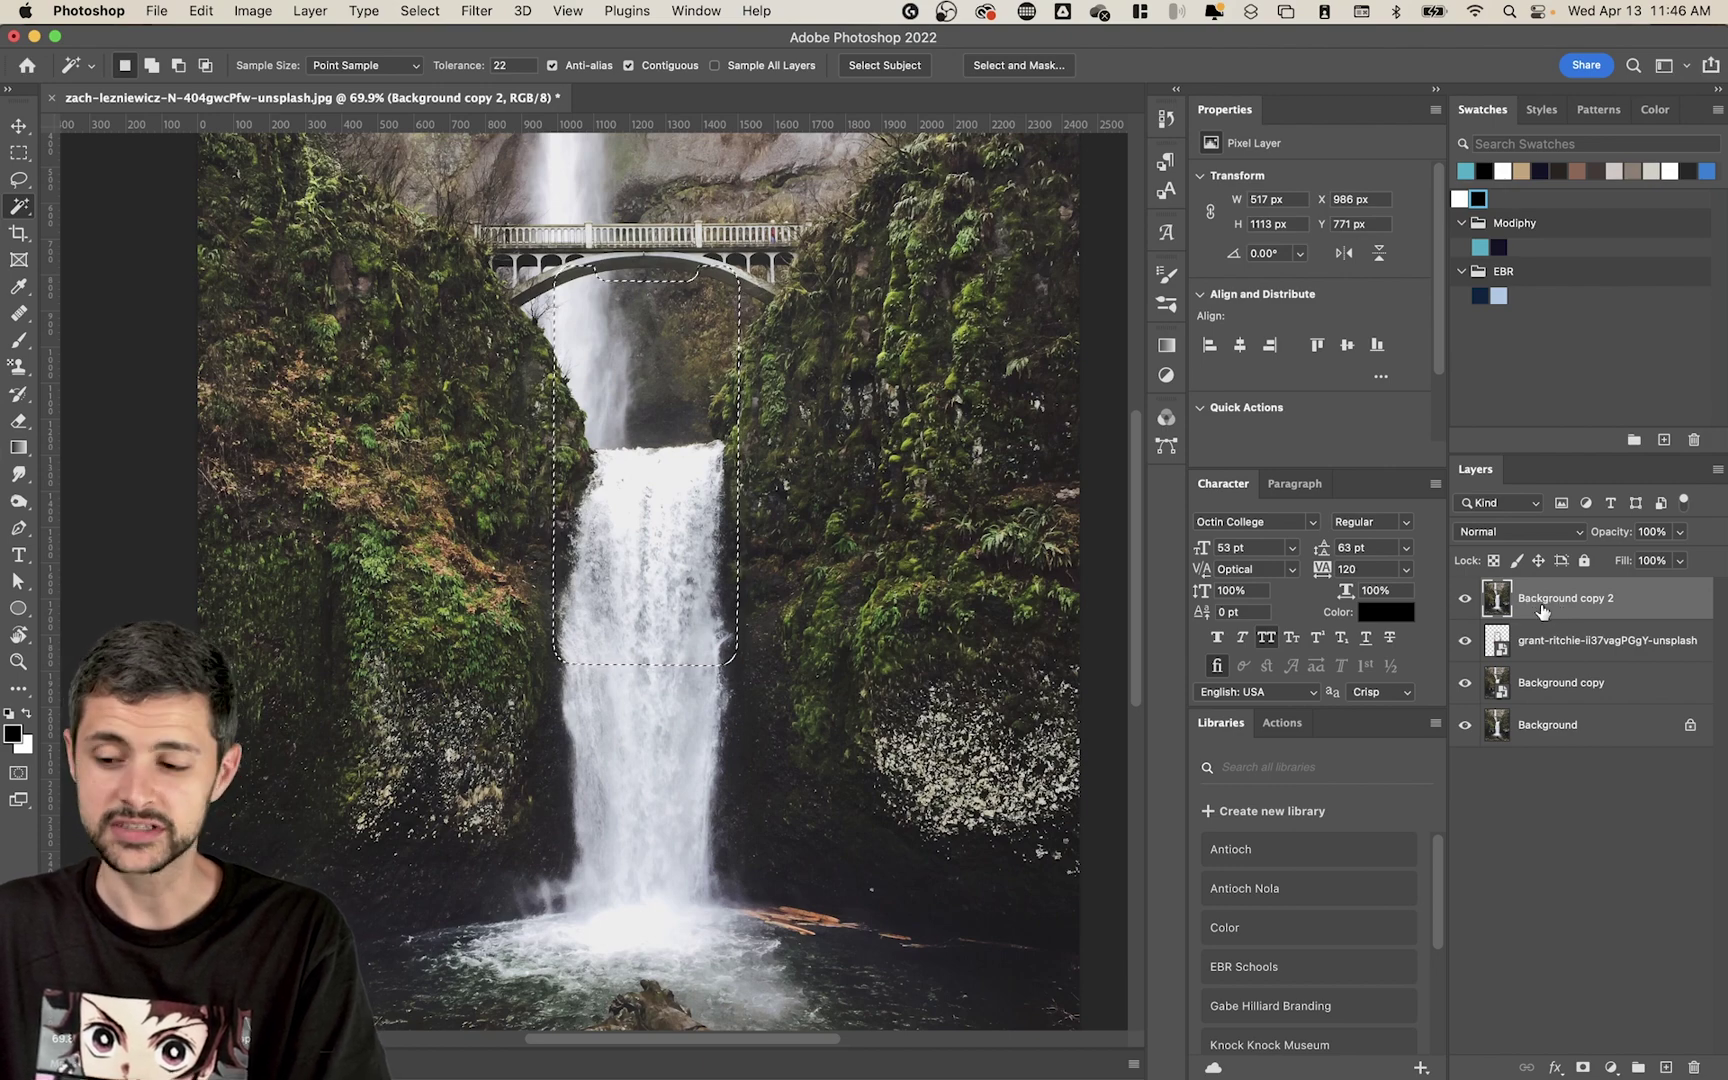
click(1581, 1068)
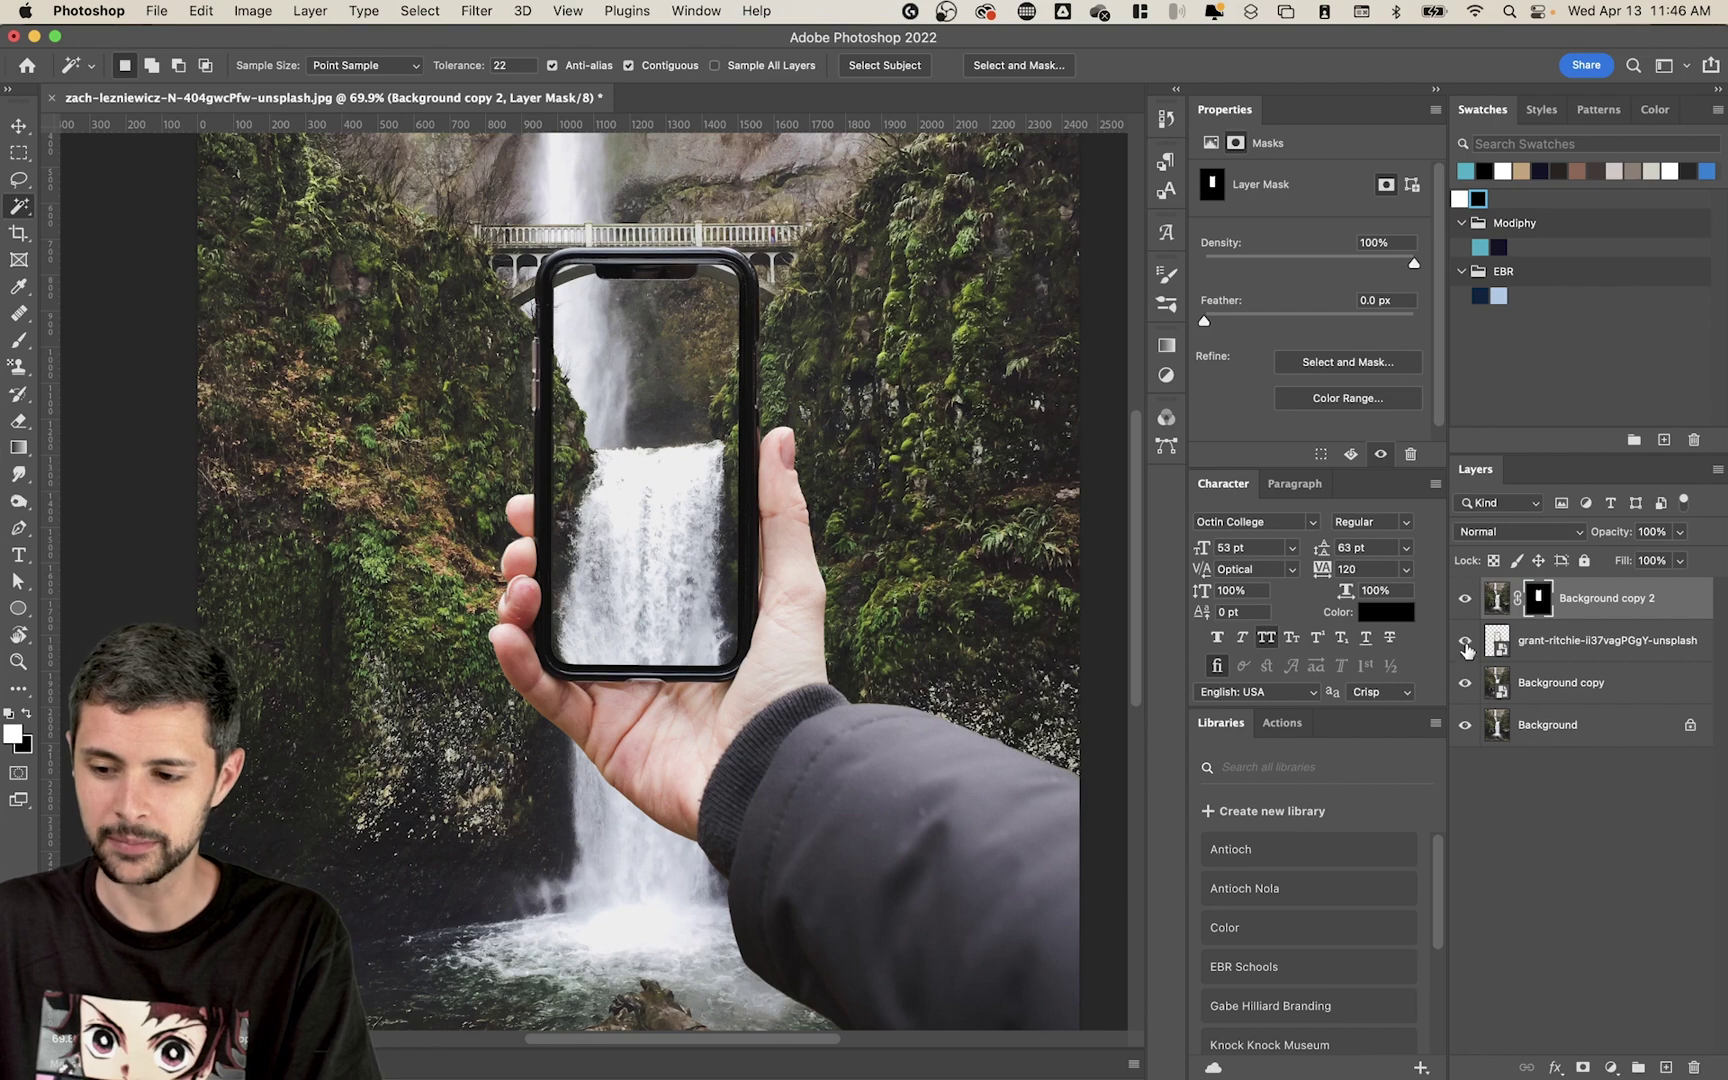
drag(1466, 650, 1463, 771)
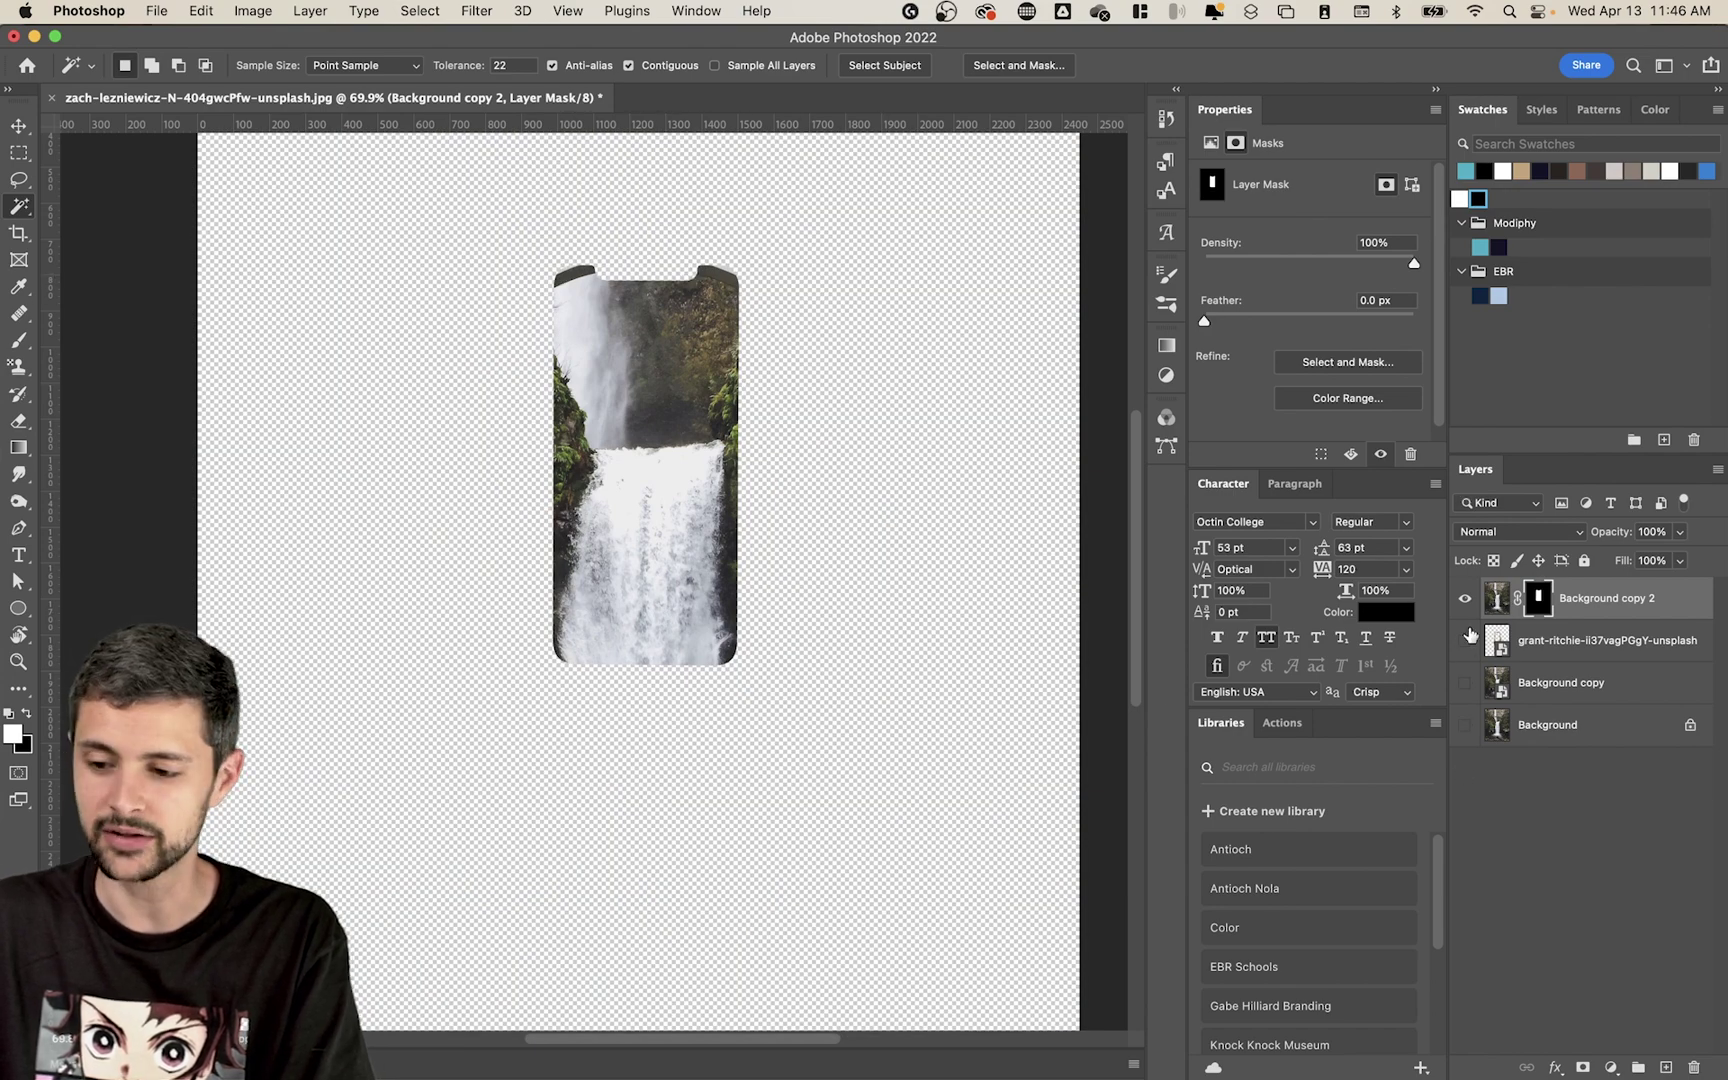
drag(1465, 640, 1465, 725)
- Apply a 5-pixel Gaussian Blur to the Background copy smart object and fit the image on screen
click(1560, 684)
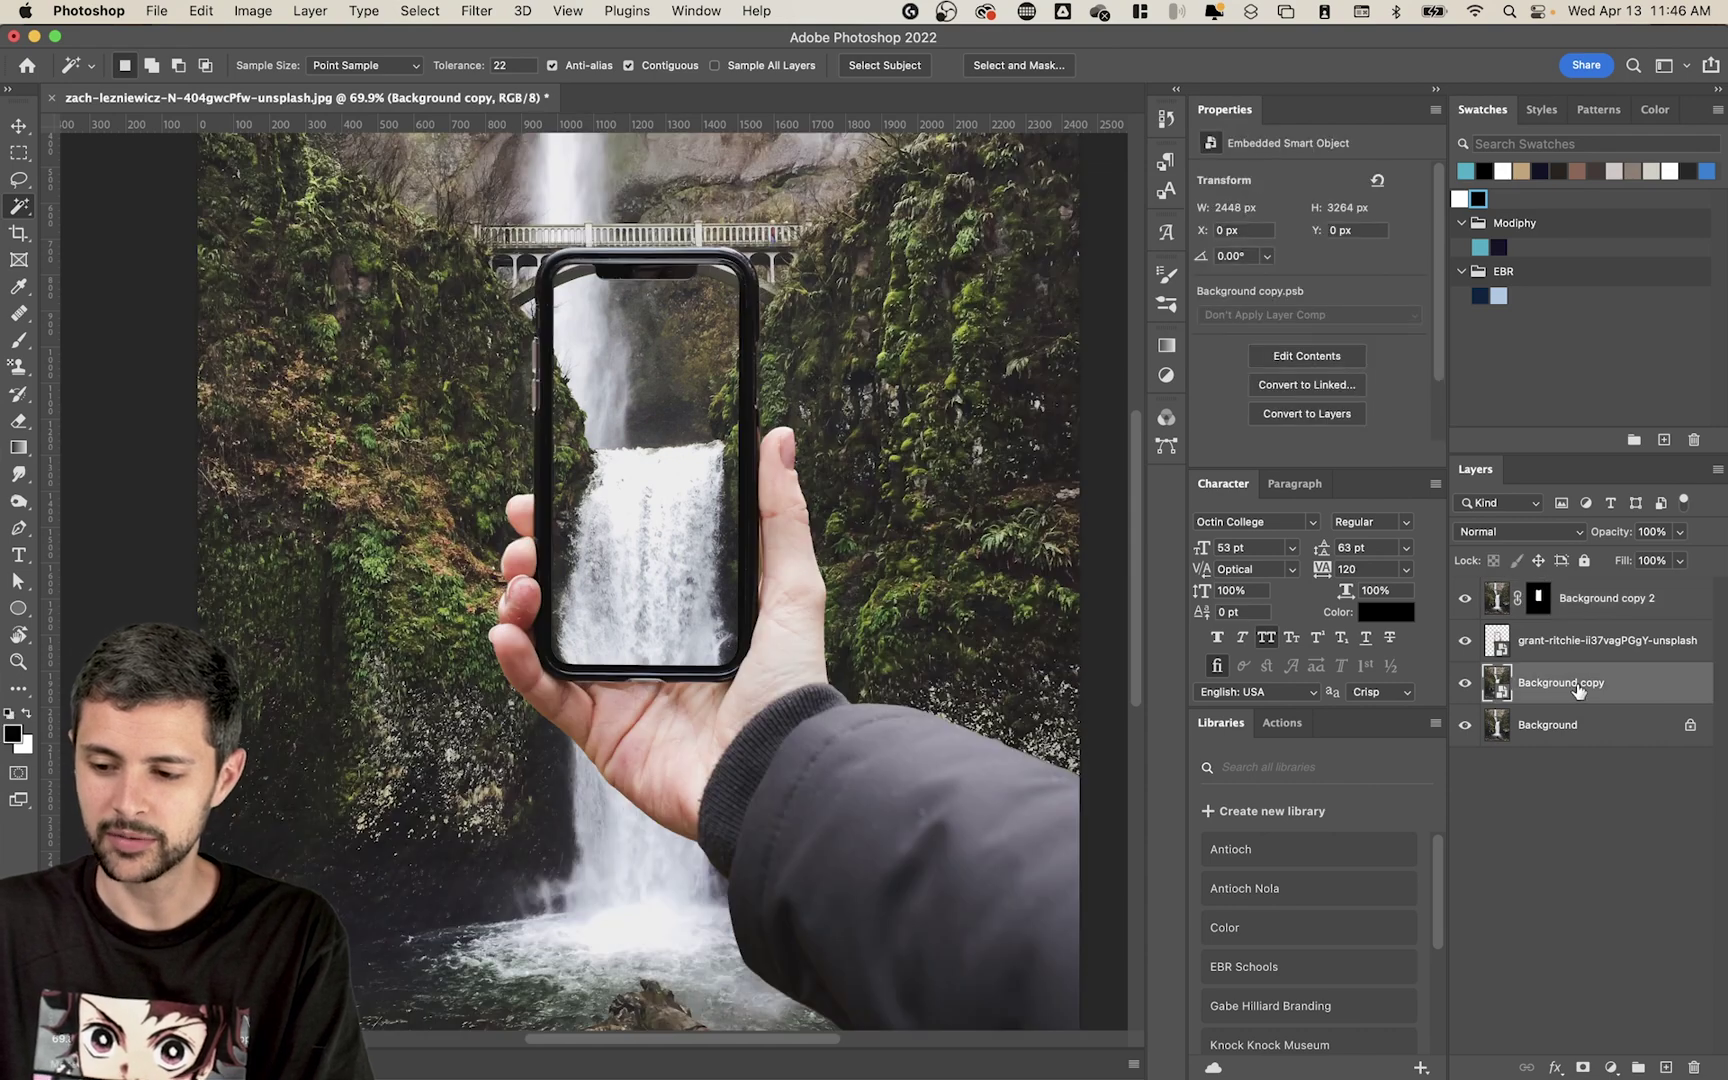
key(v)
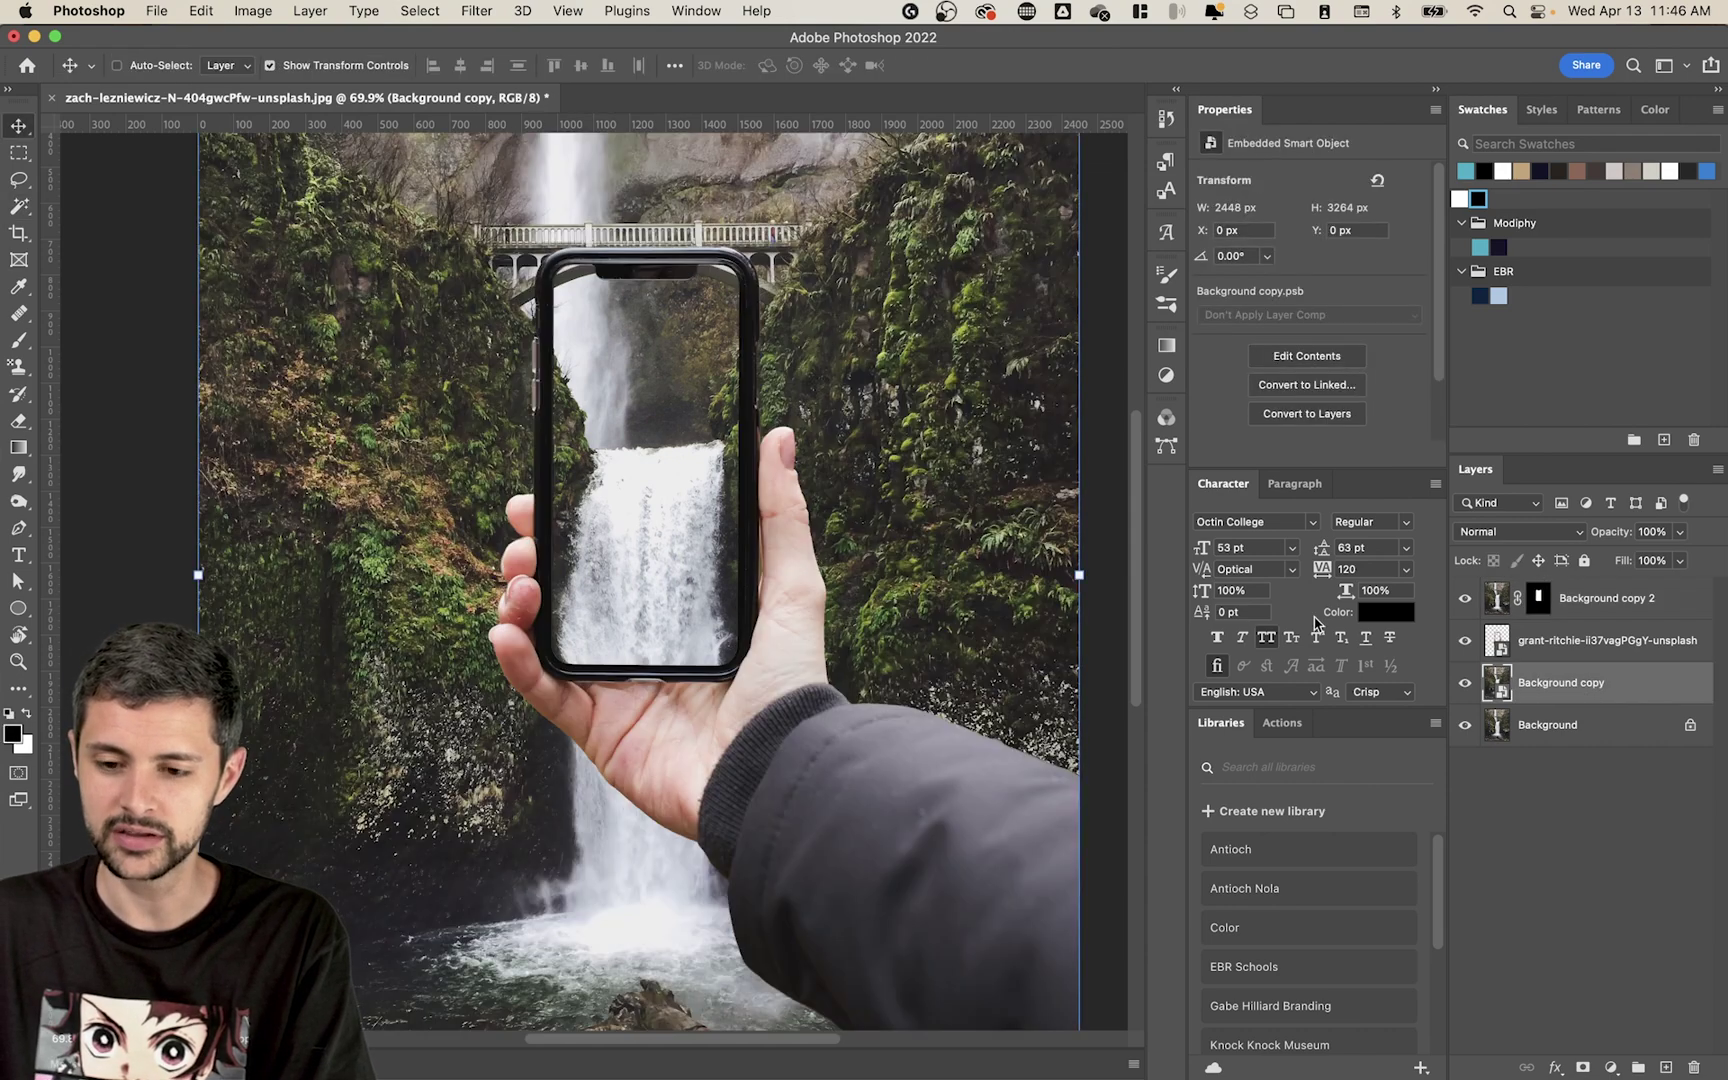
click(448, 10)
mouse_move(476, 10)
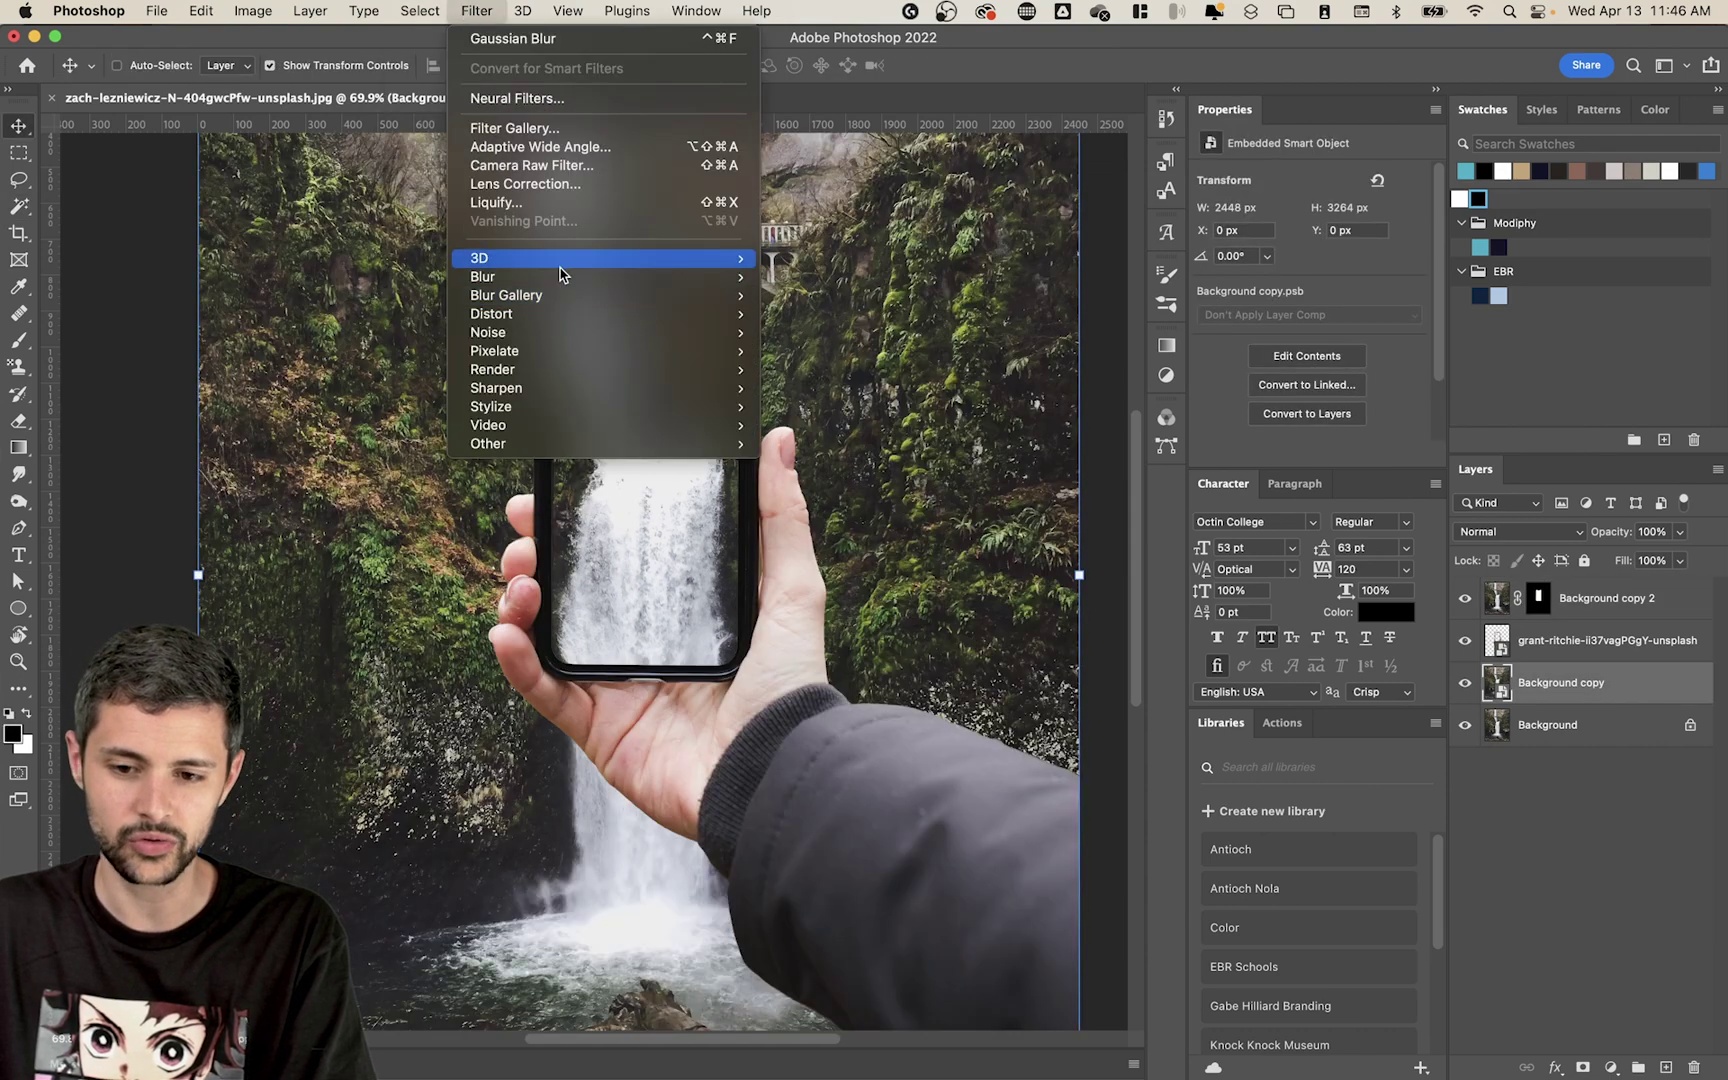
mouse_move(568, 280)
click(855, 347)
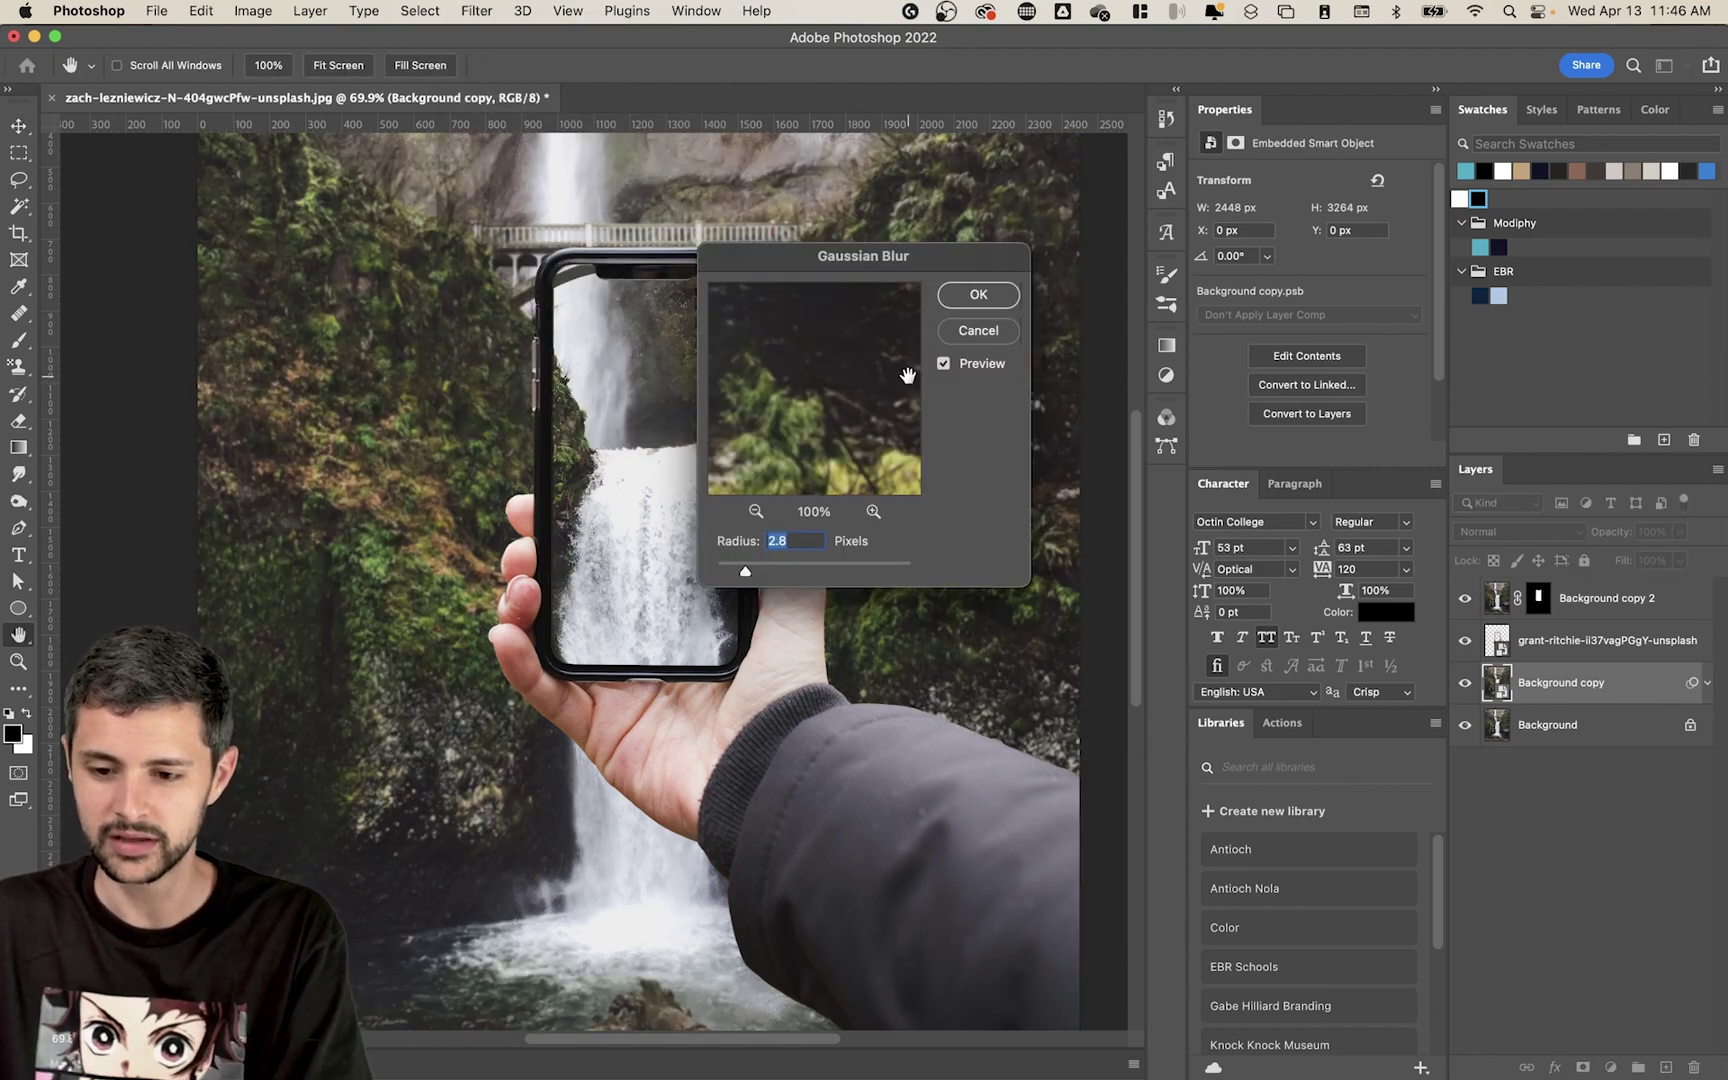
text(5)
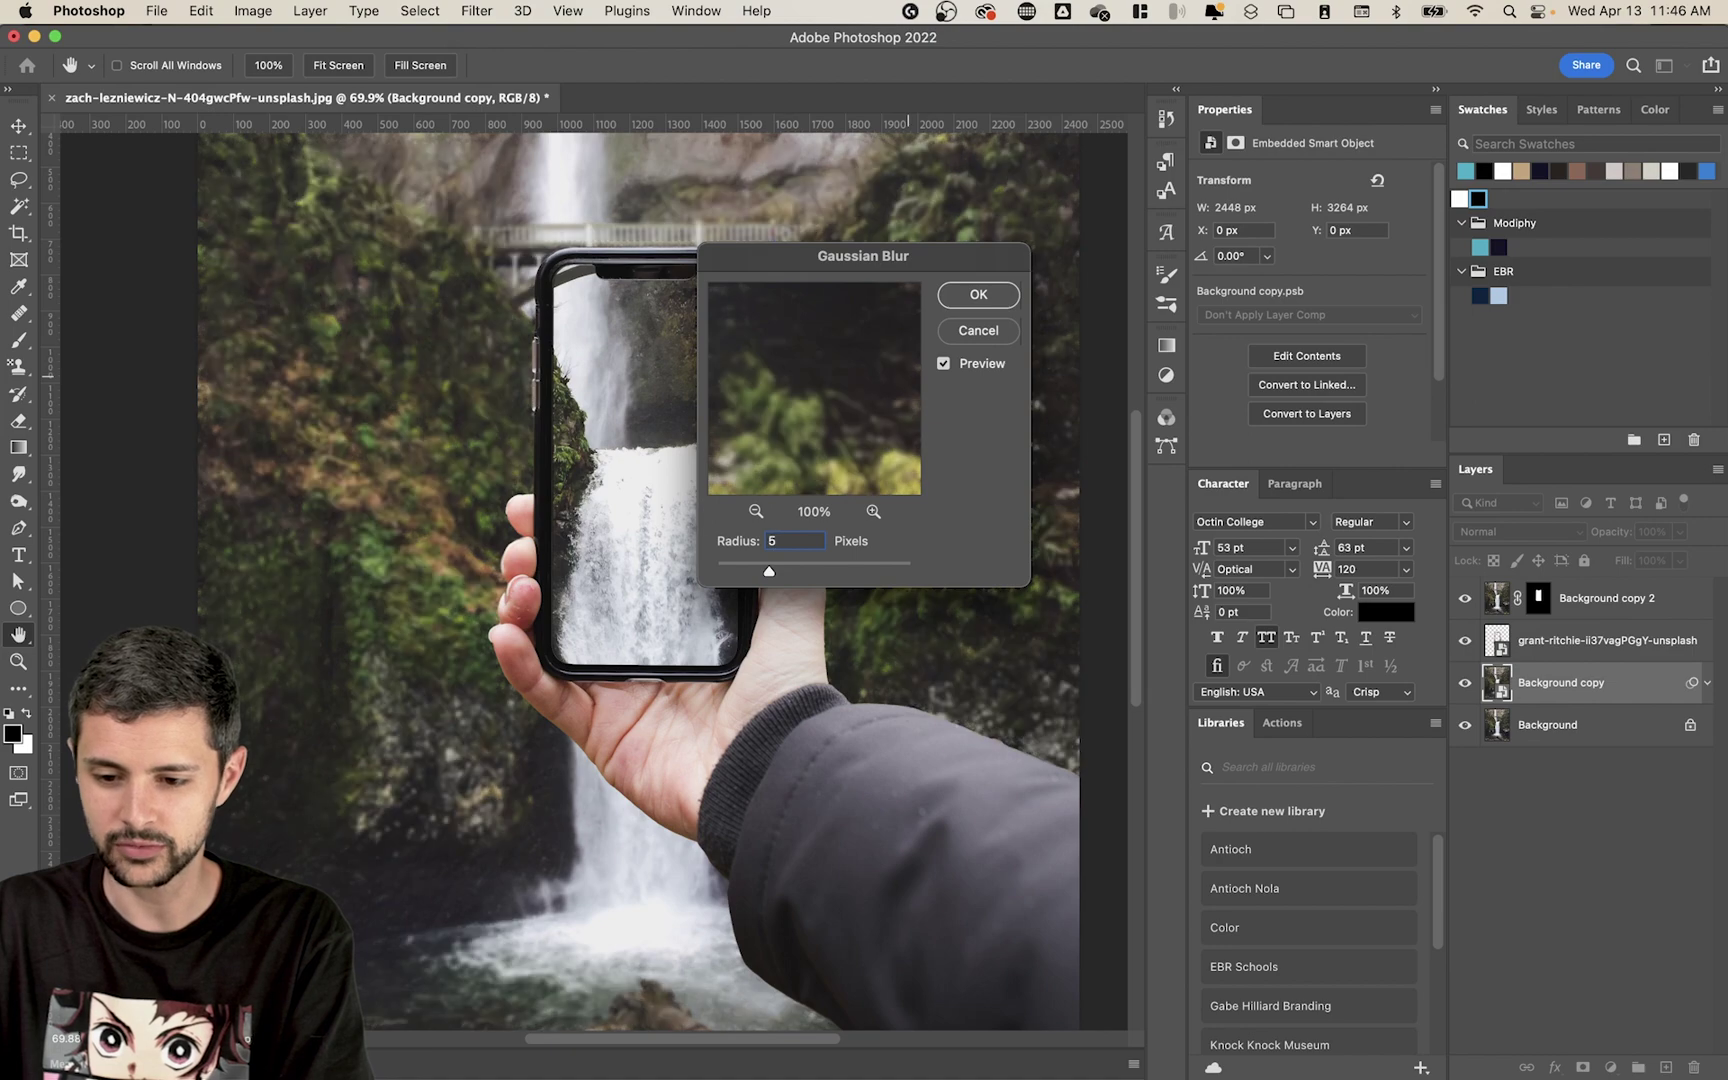
key(Return)
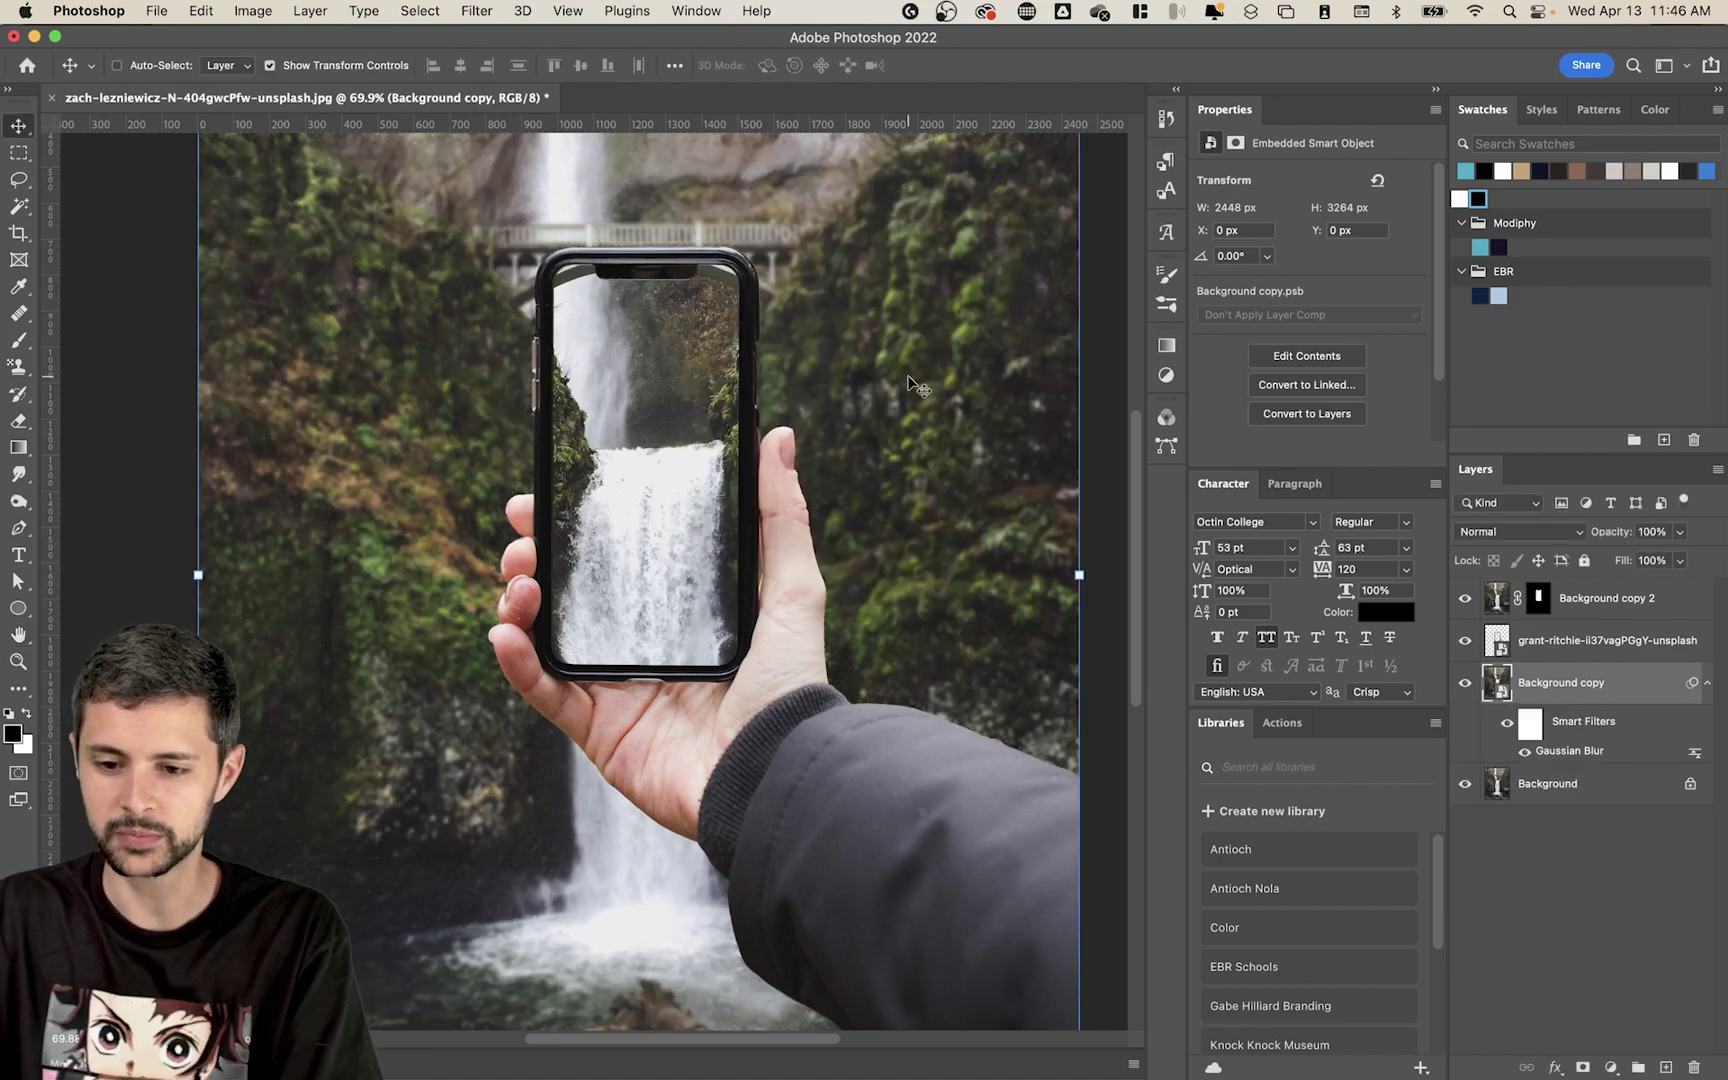
key(v)
key(super+0)
click(990, 478)
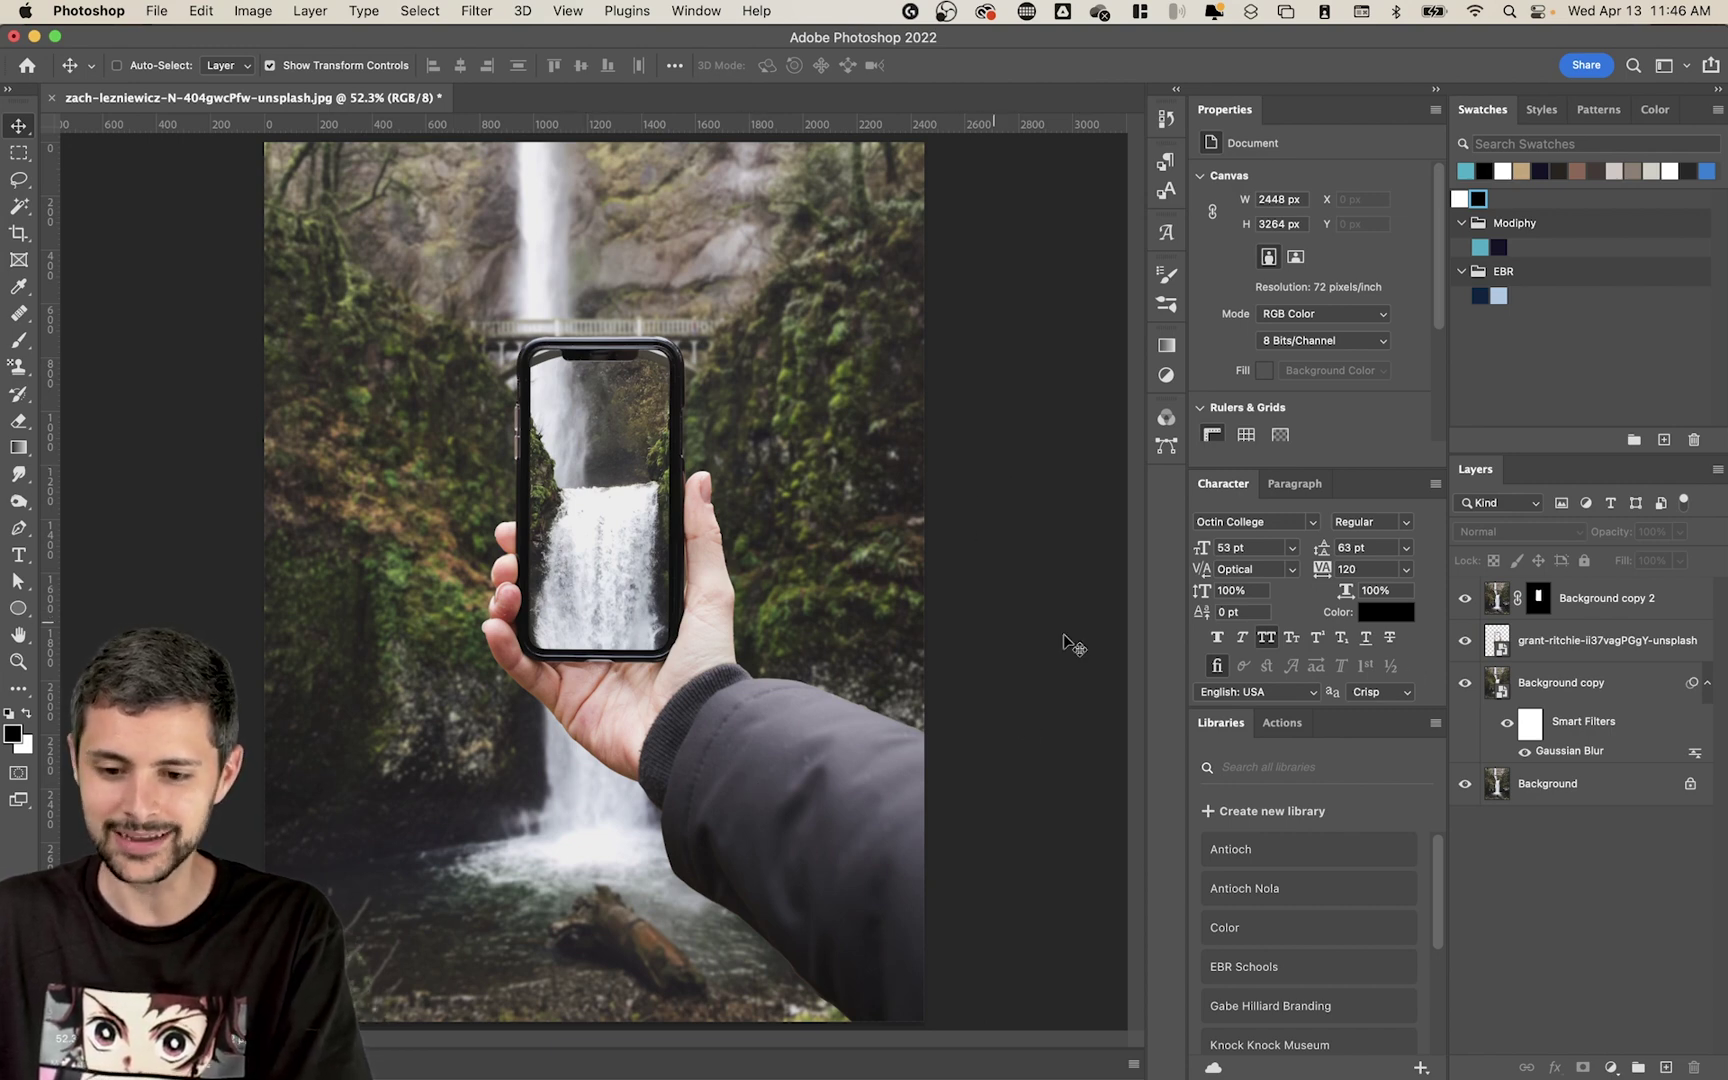
- Duplicate the Background copy 2 layer as Background copy 3
click(1537, 599)
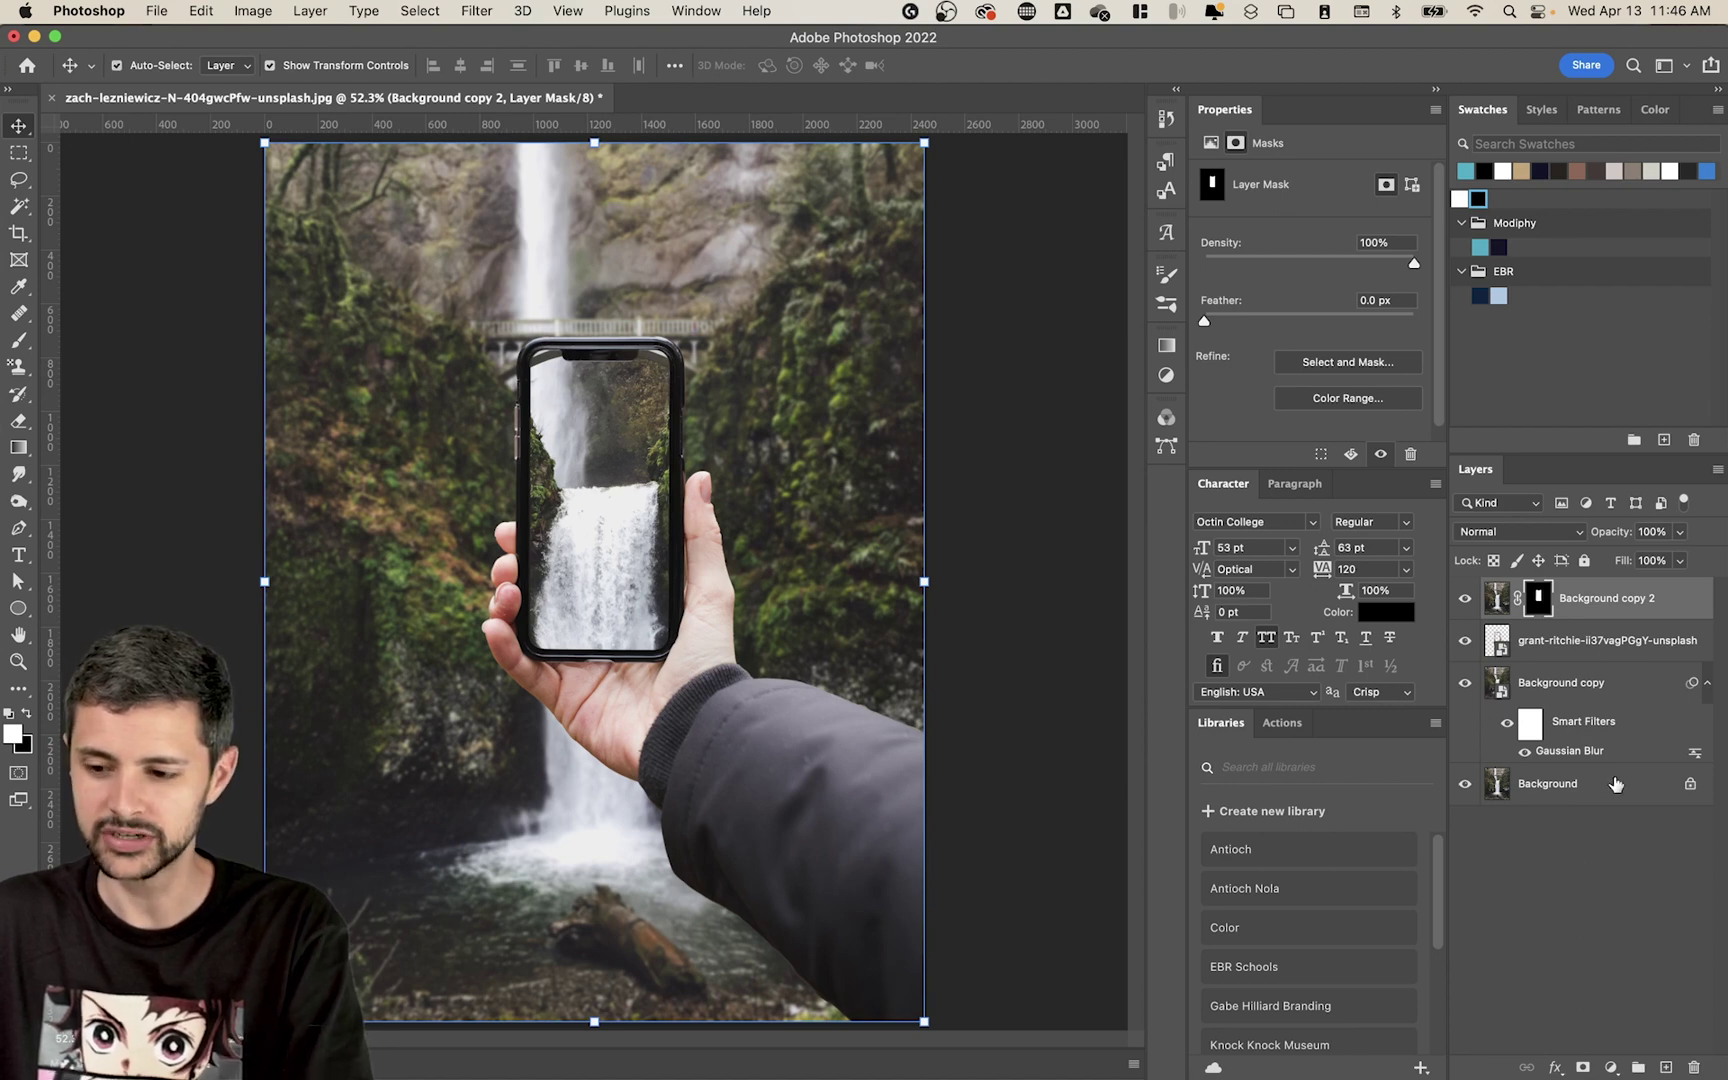
right_click(1685, 609)
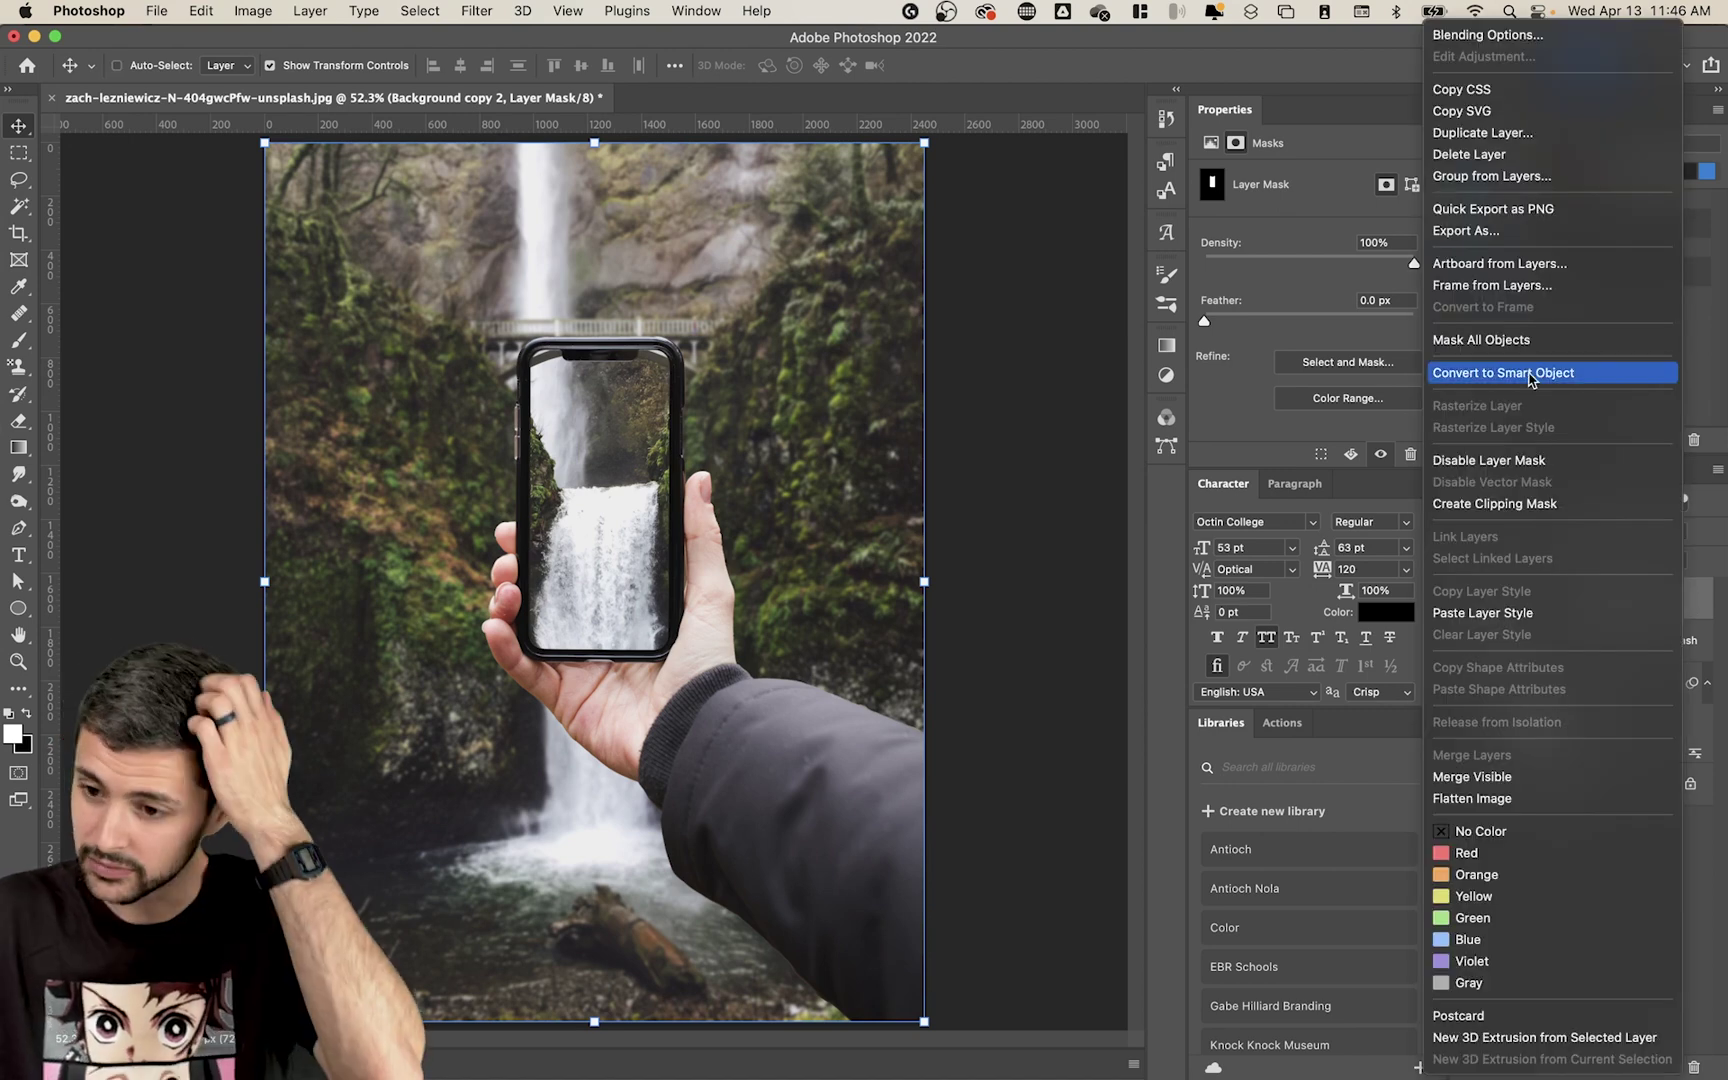
click(1483, 133)
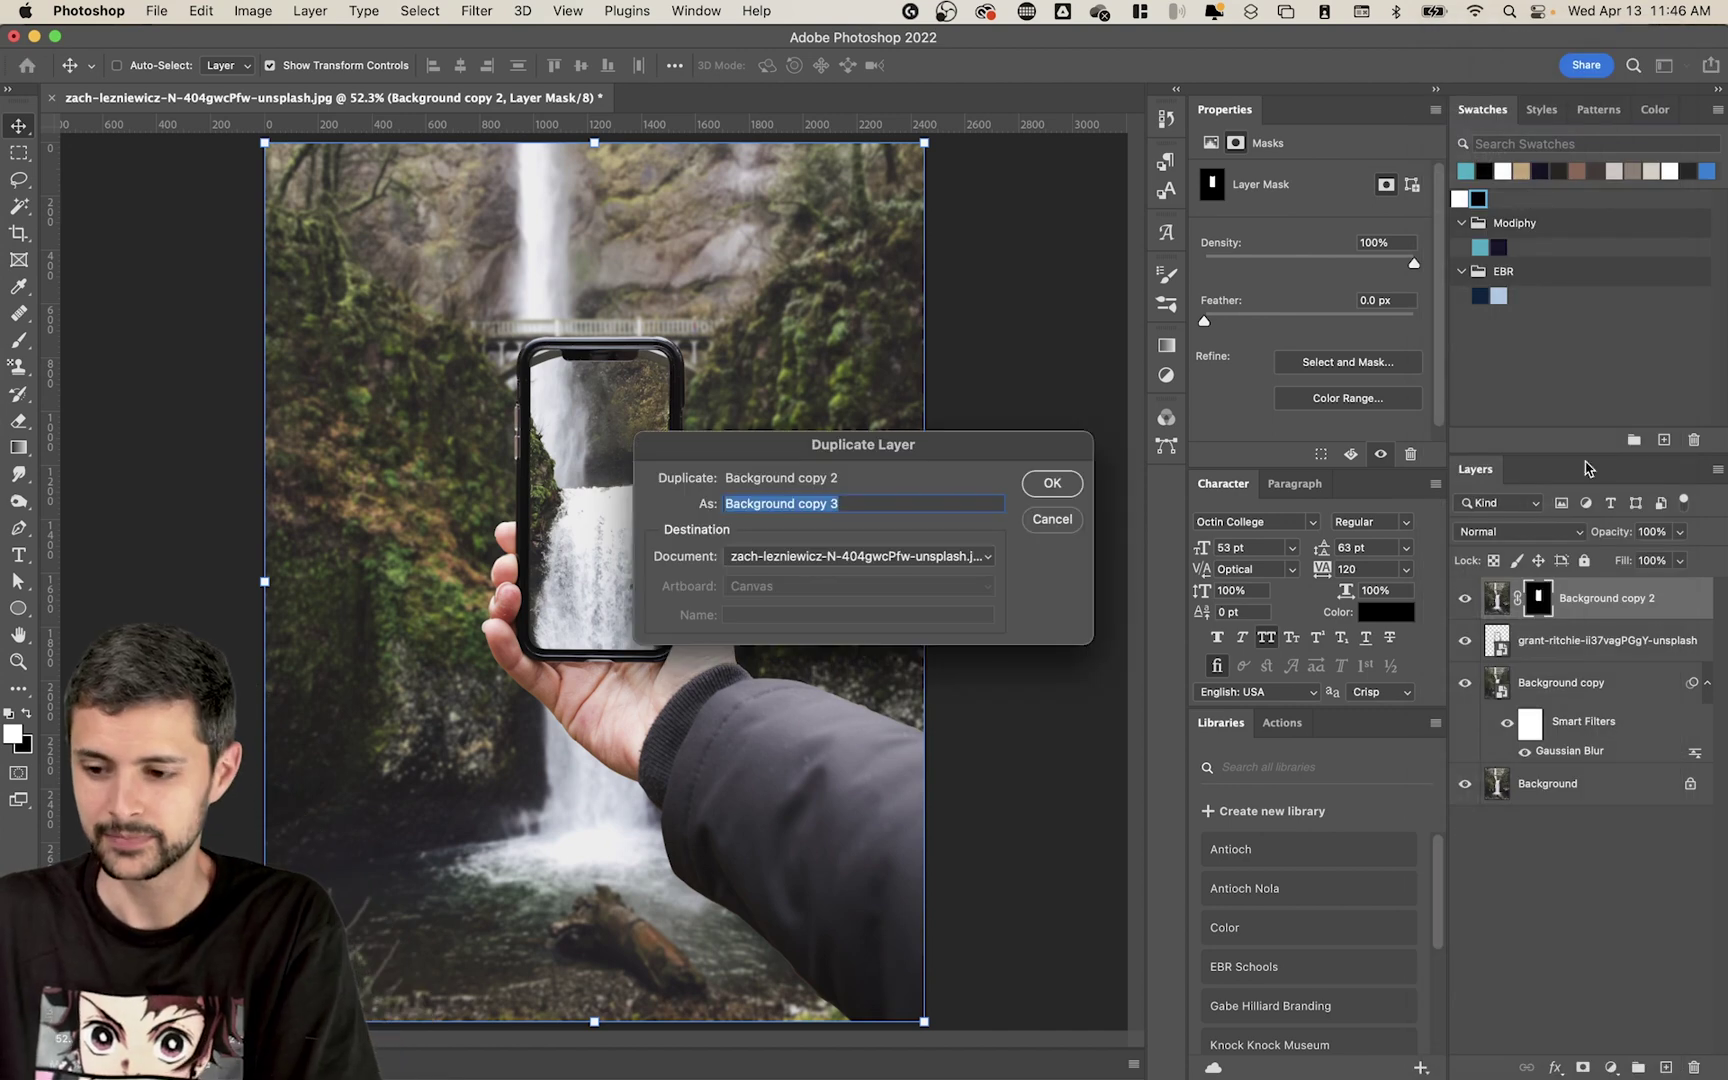
click(1061, 484)
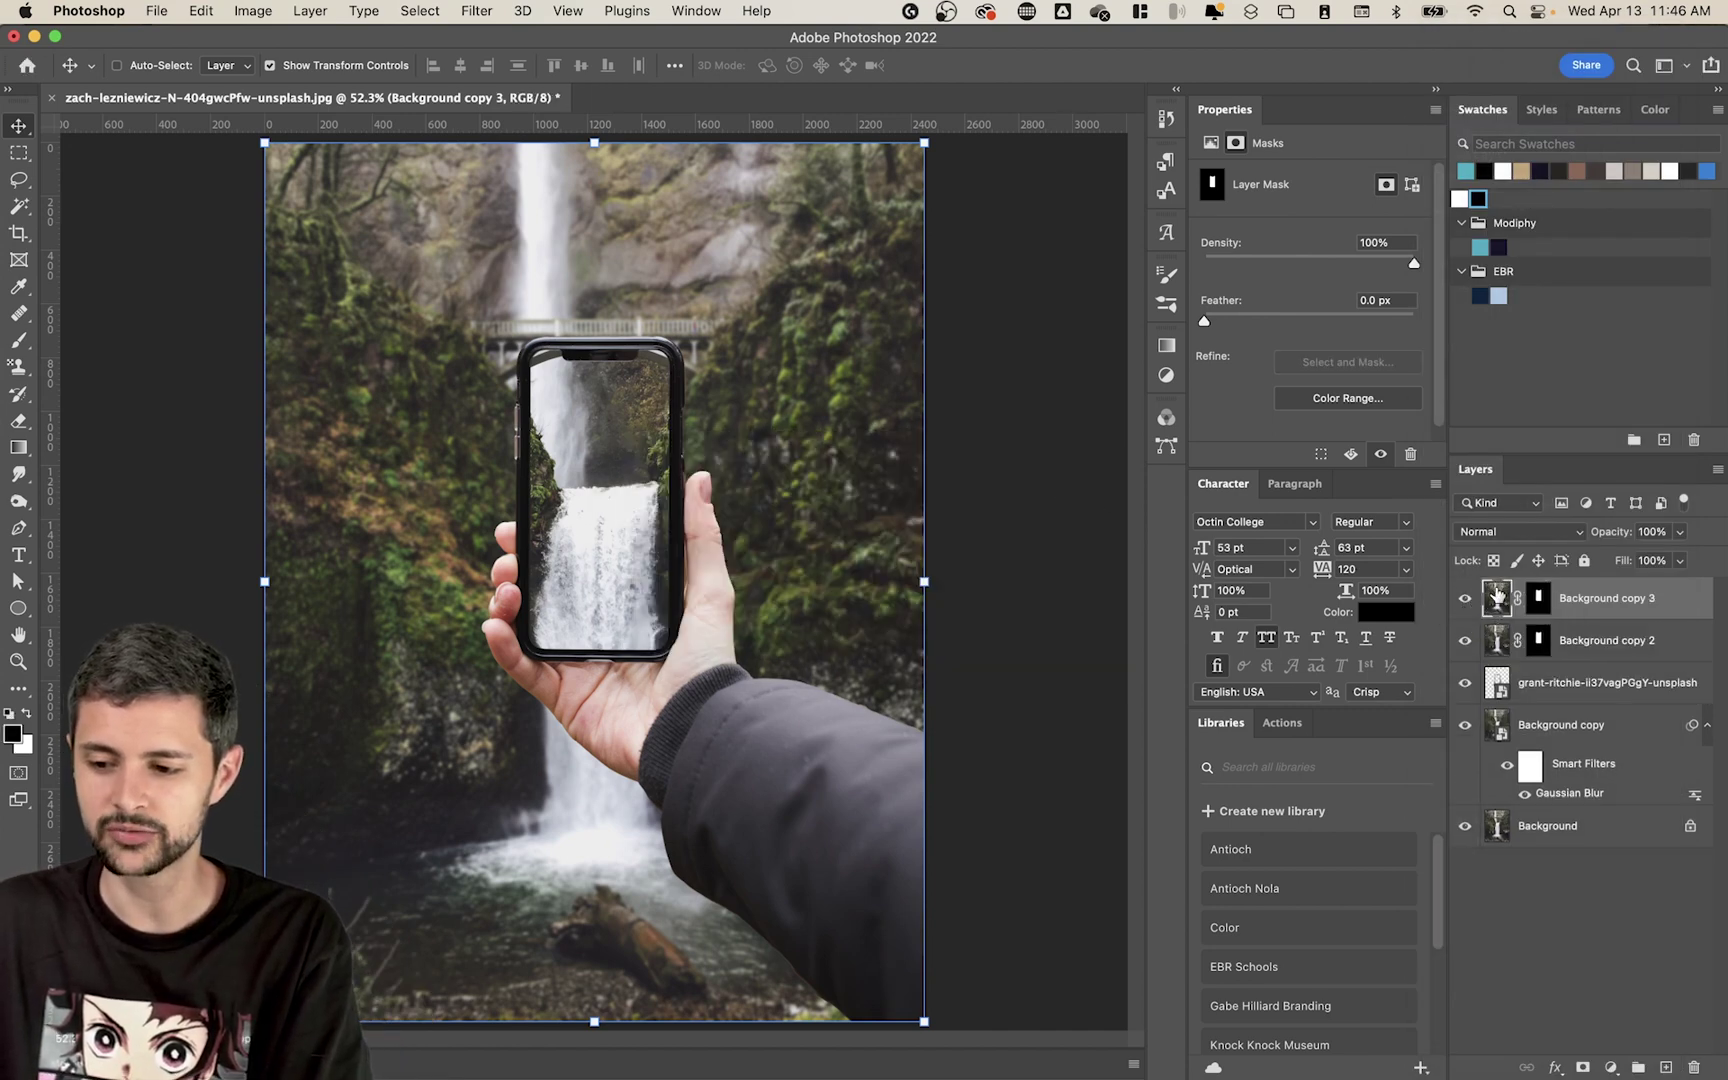
- Load Background copy 3's phone-screen mask as a selection, deselect, and view the mask alone
click(1536, 598)
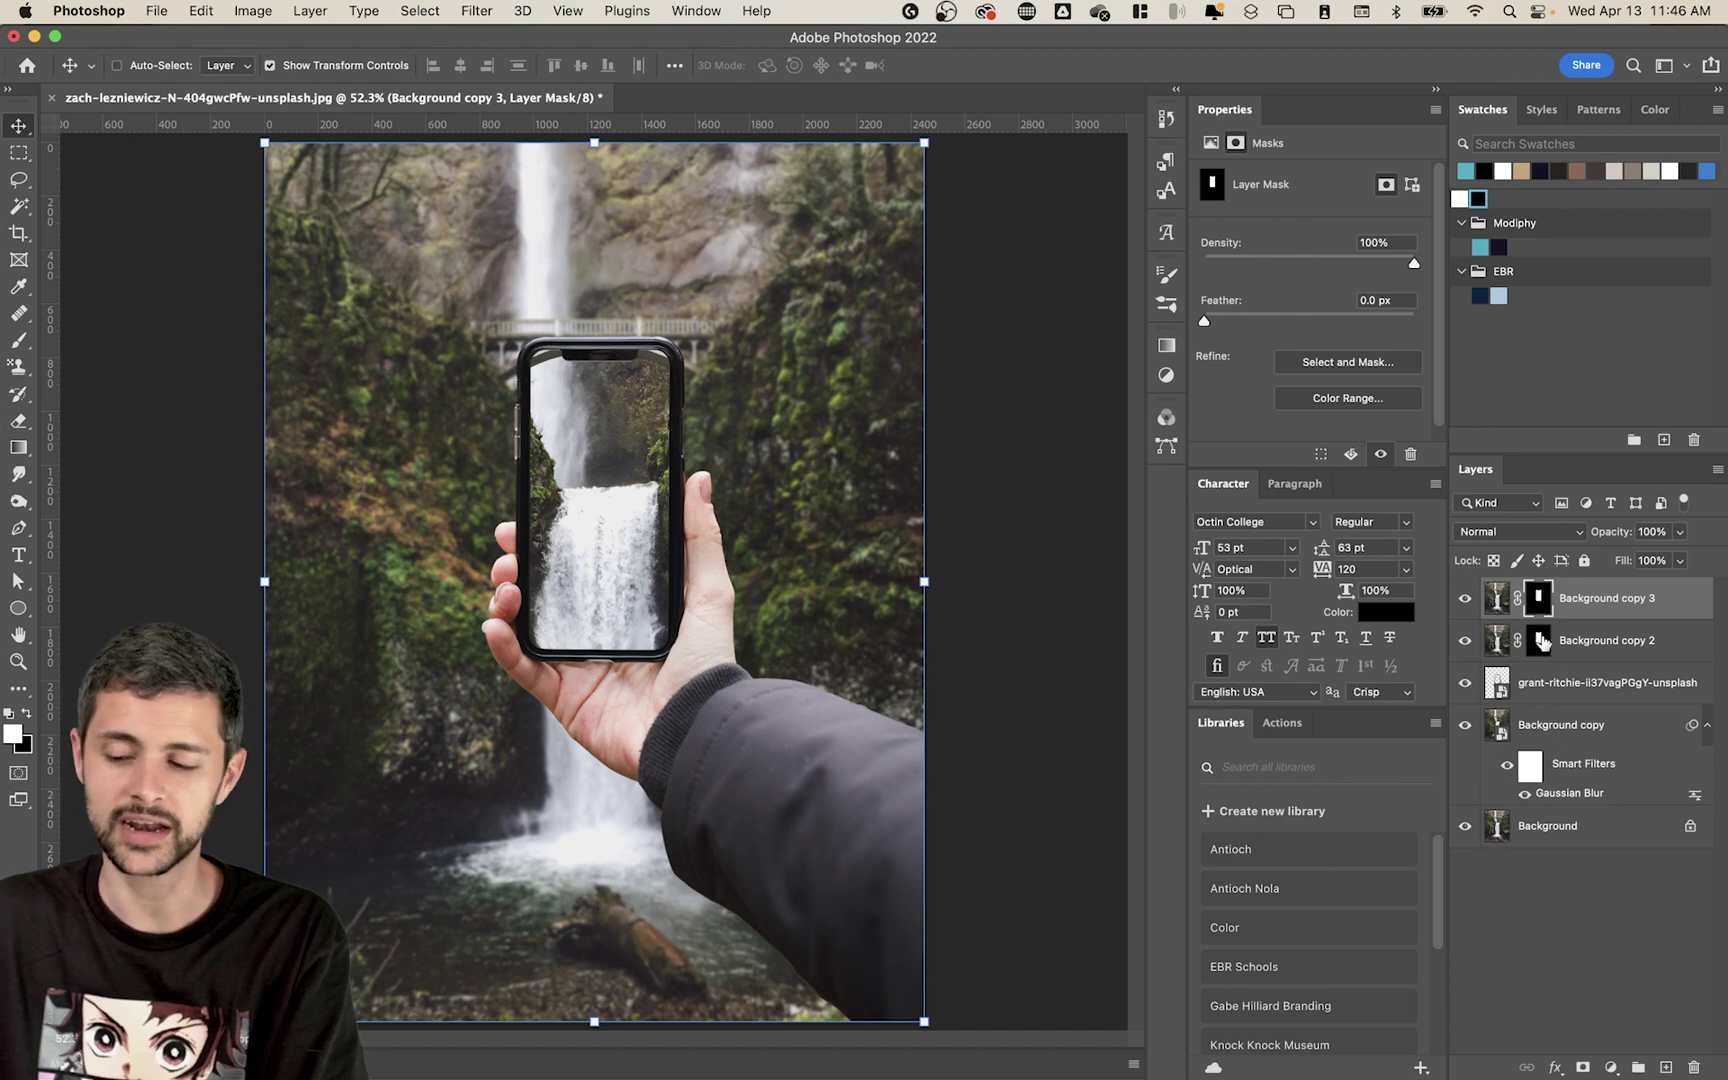
super+click(1539, 645)
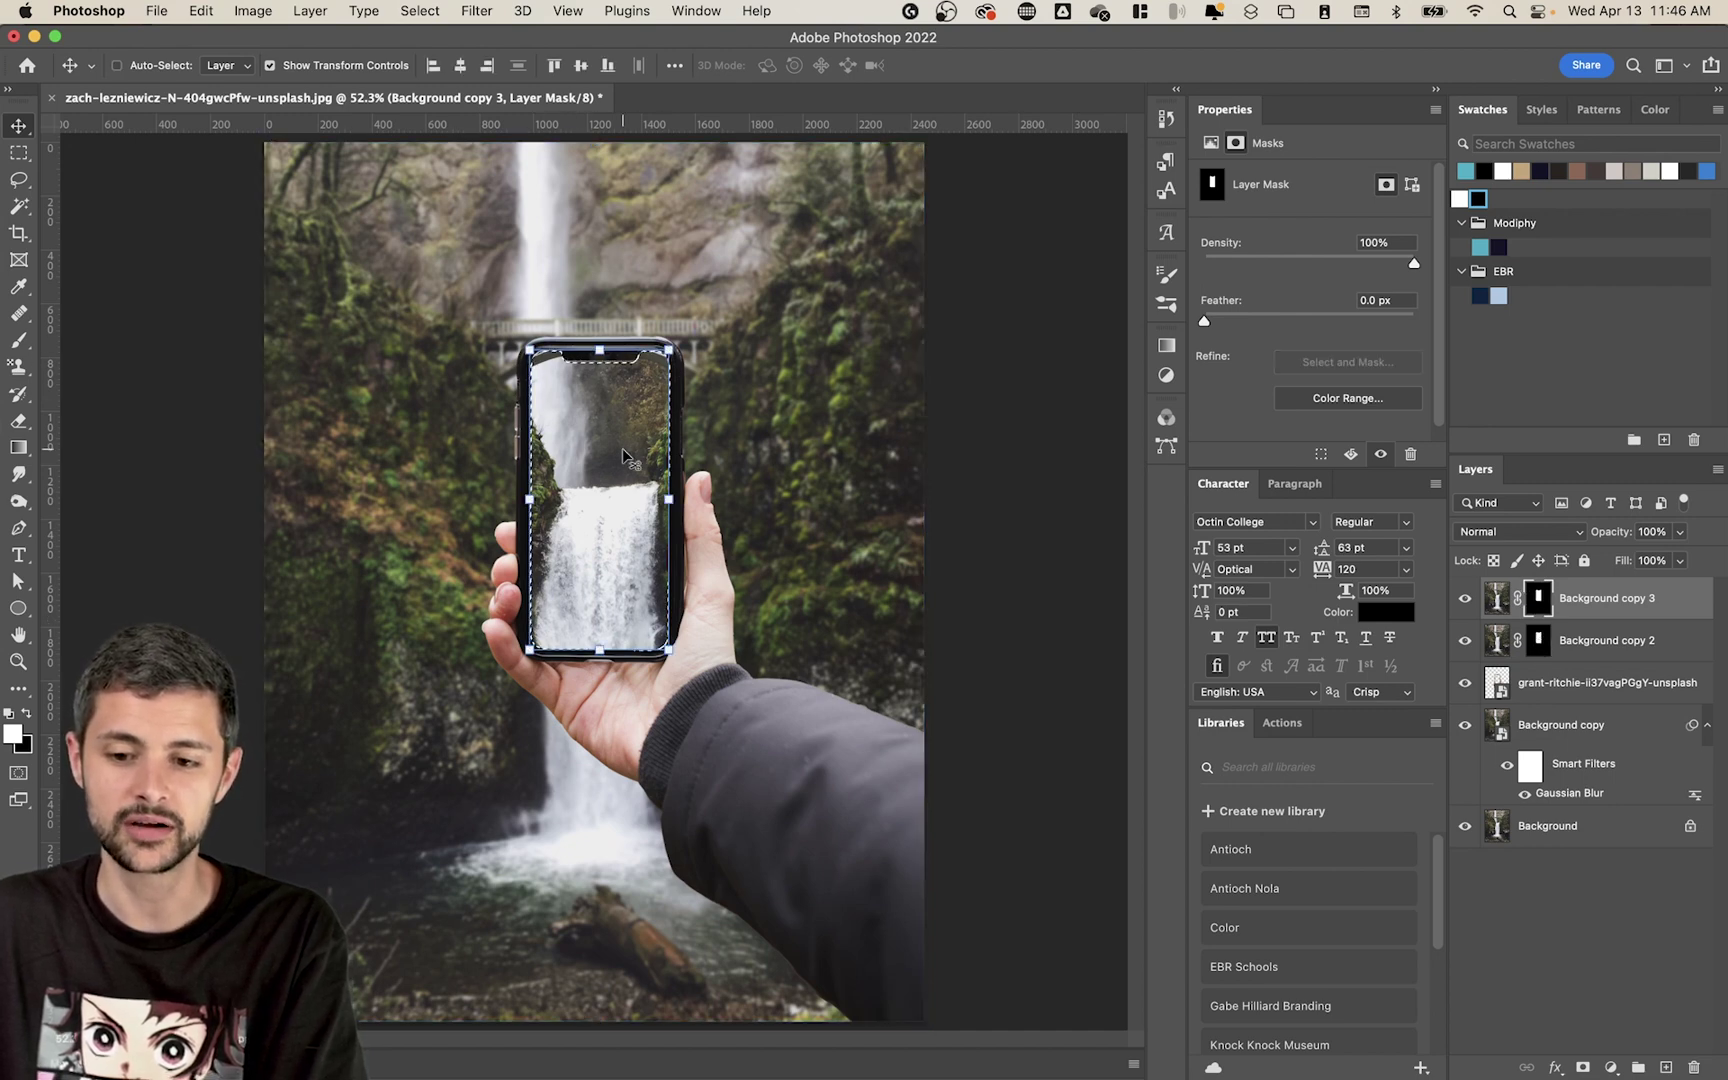
key(super+d)
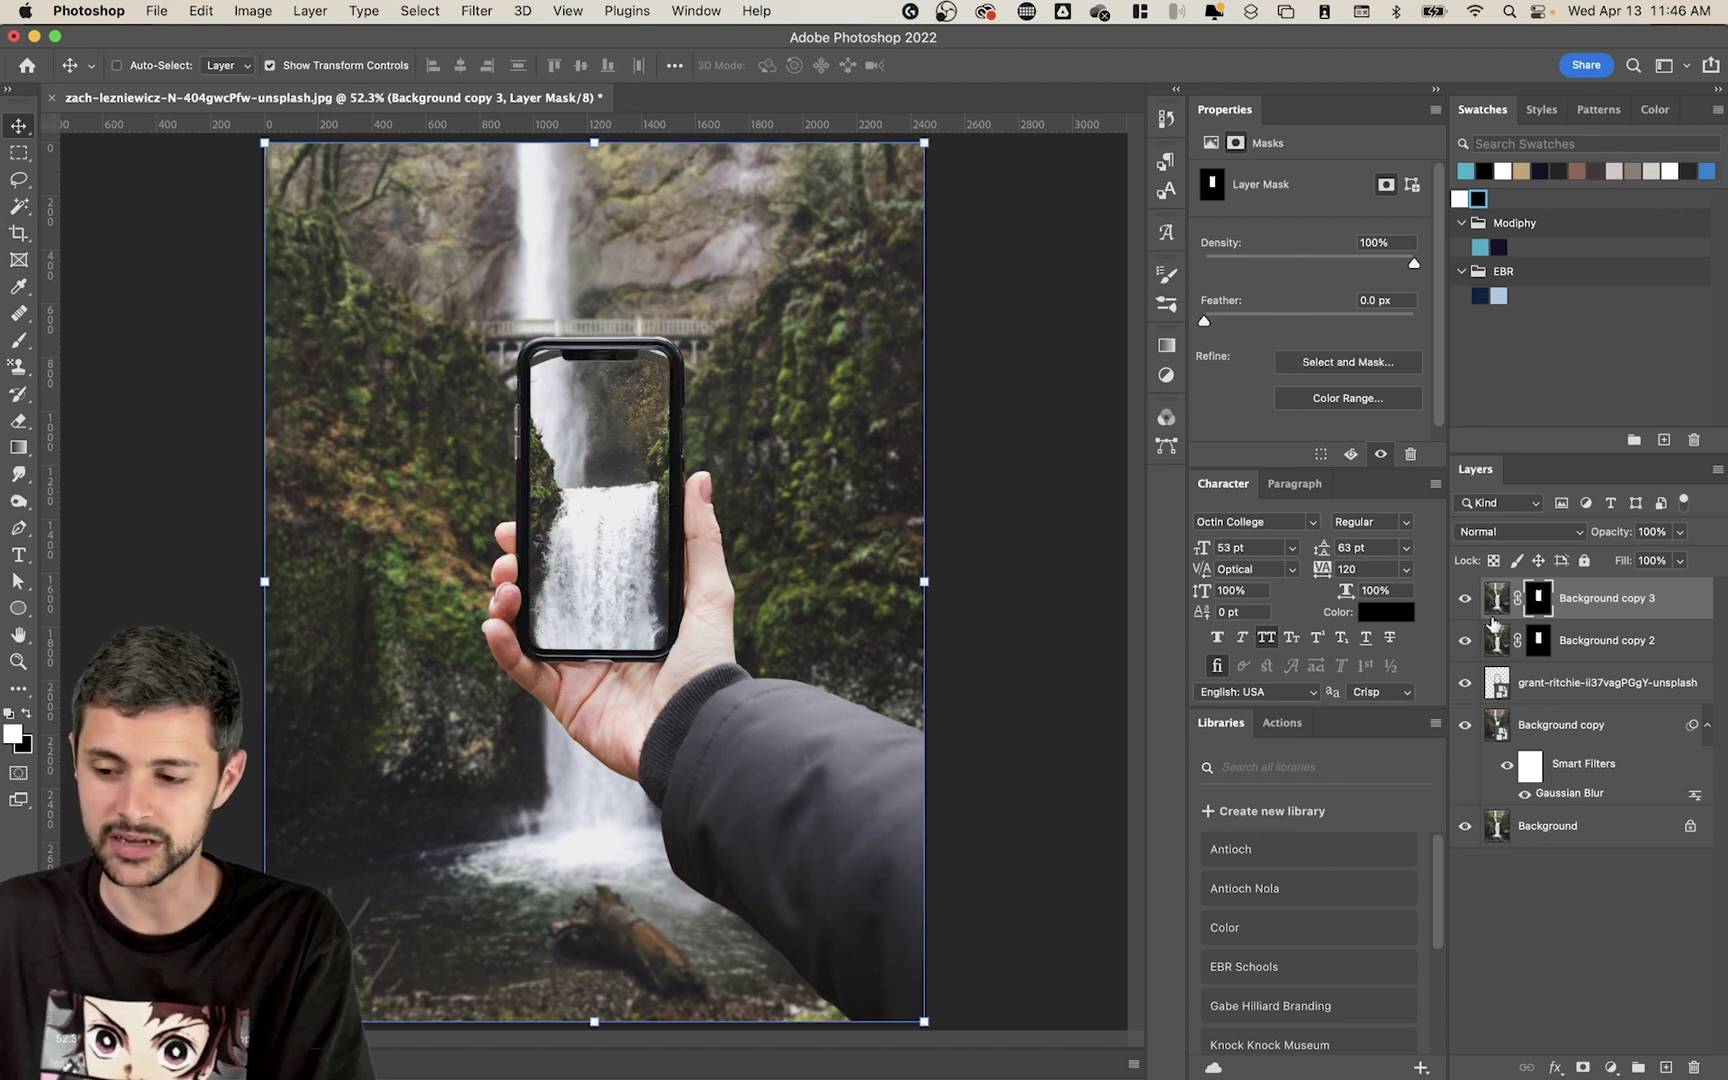
scroll(518, 555, up, 5)
scroll(717, 481, down, 3)
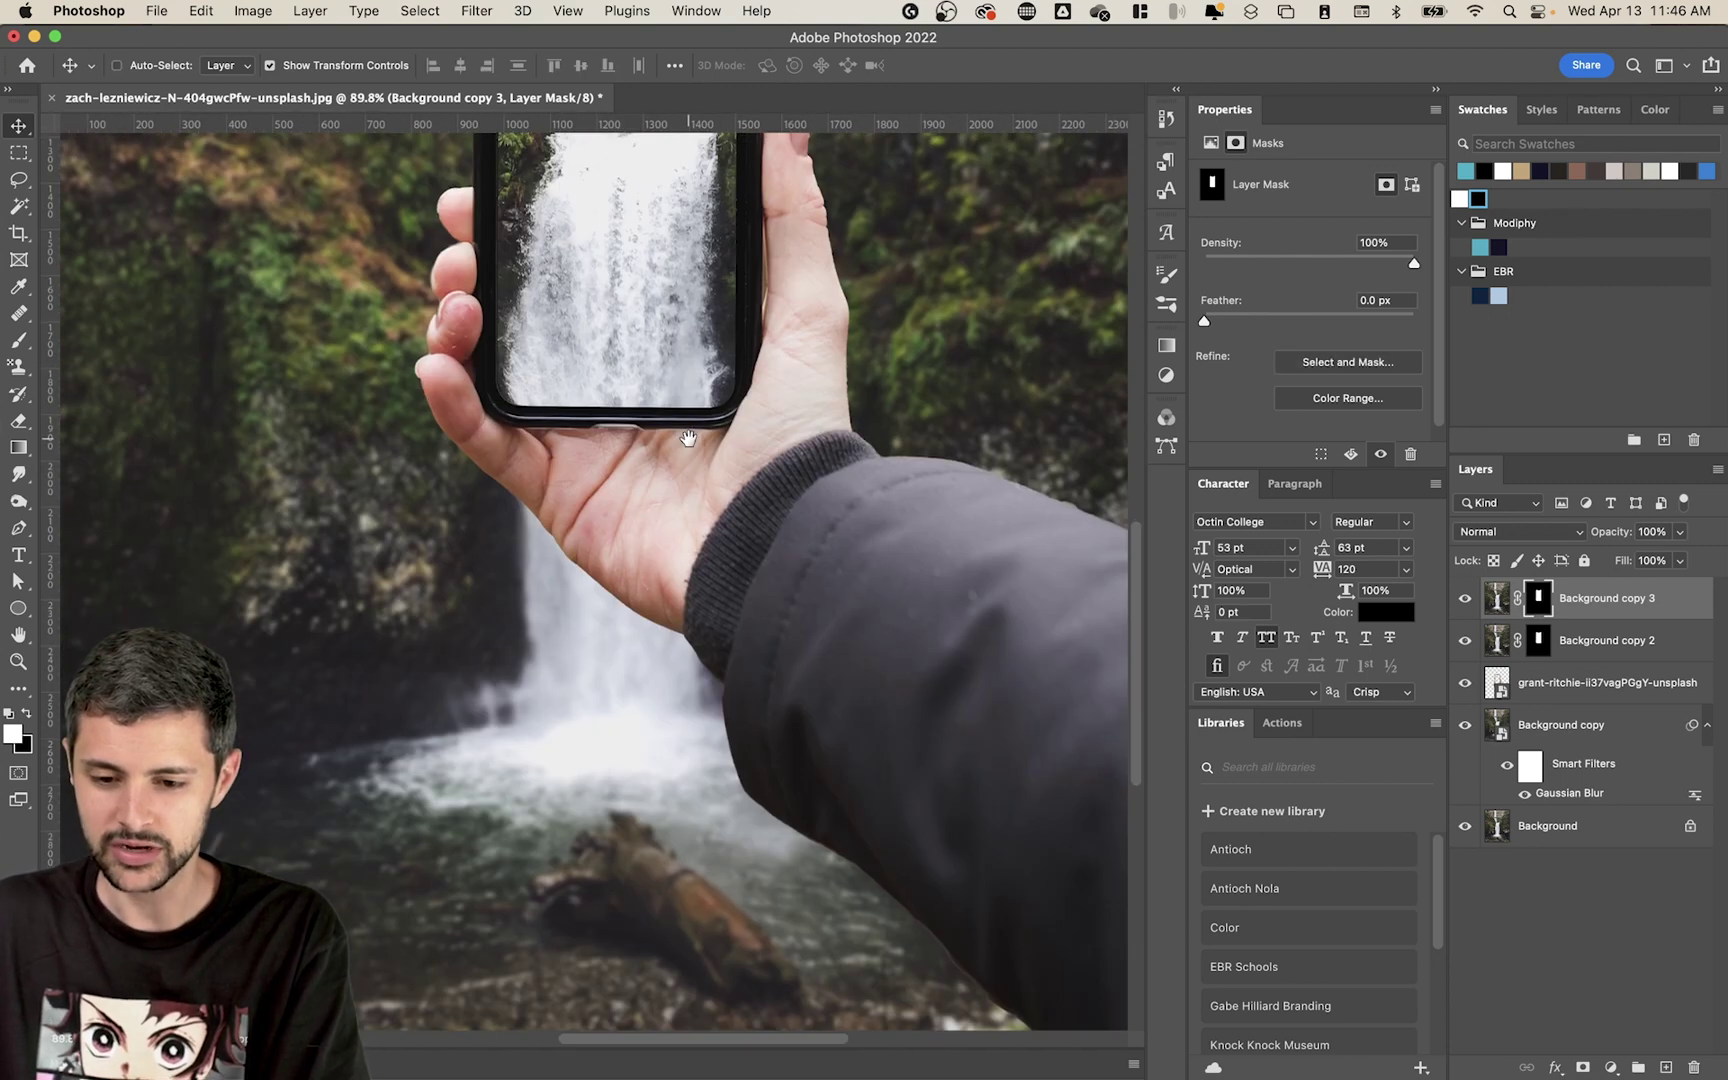
alt+click(1530, 598)
- Brush white onto Background copy 3's mask to reveal waterfall over the fingers and lower bezel
key(b)
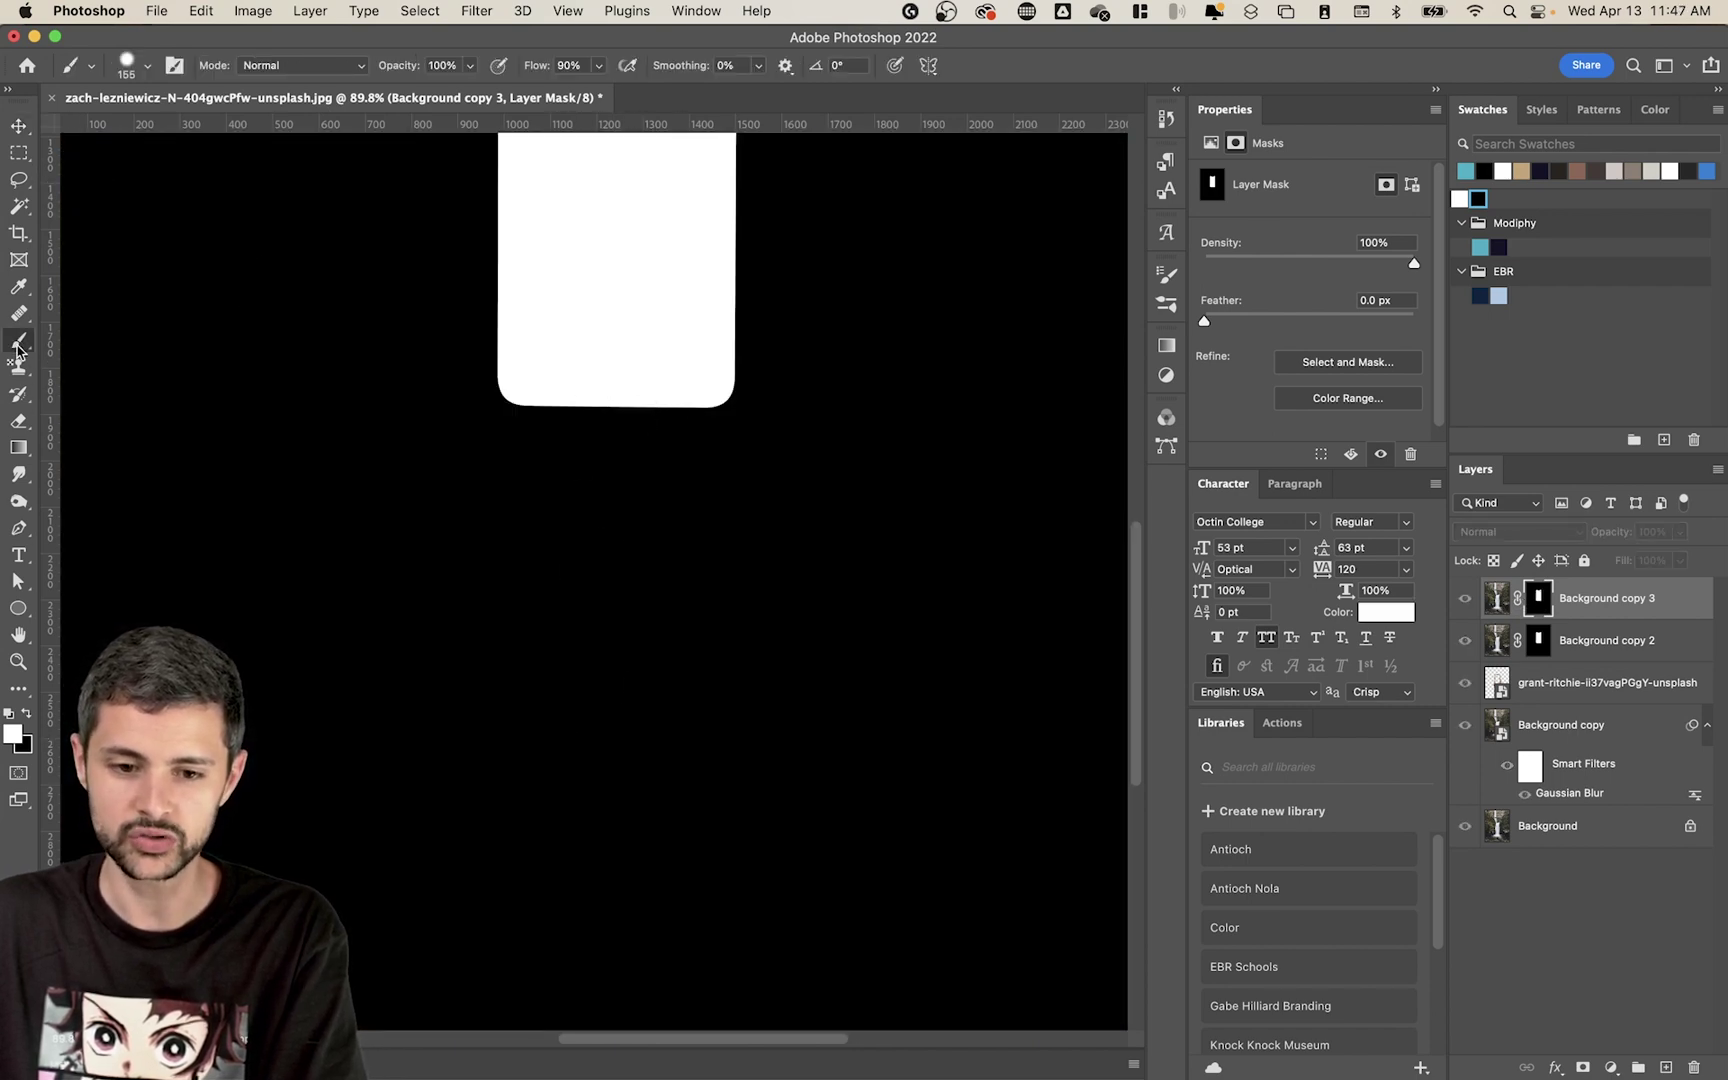
mouse_move(603, 408)
mouse_down()
mouse_move(600, 470)
mouse_move(616, 427)
mouse_up()
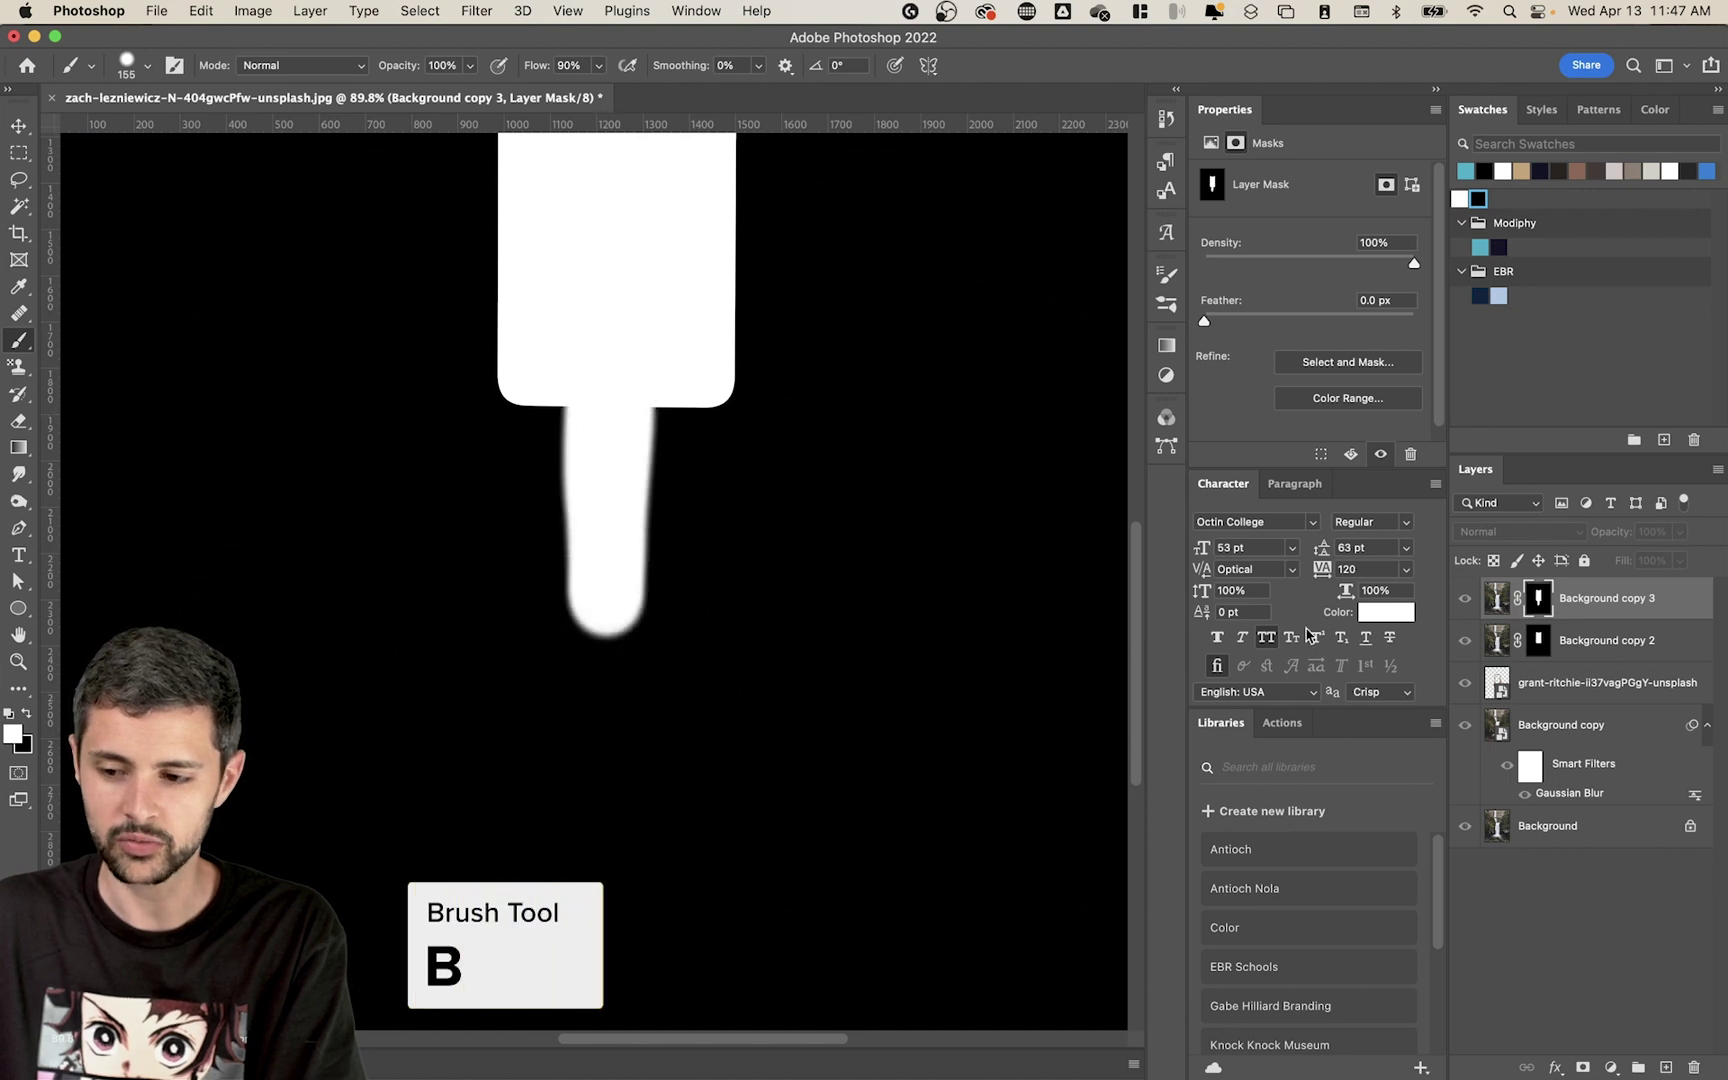
alt+click(1533, 608)
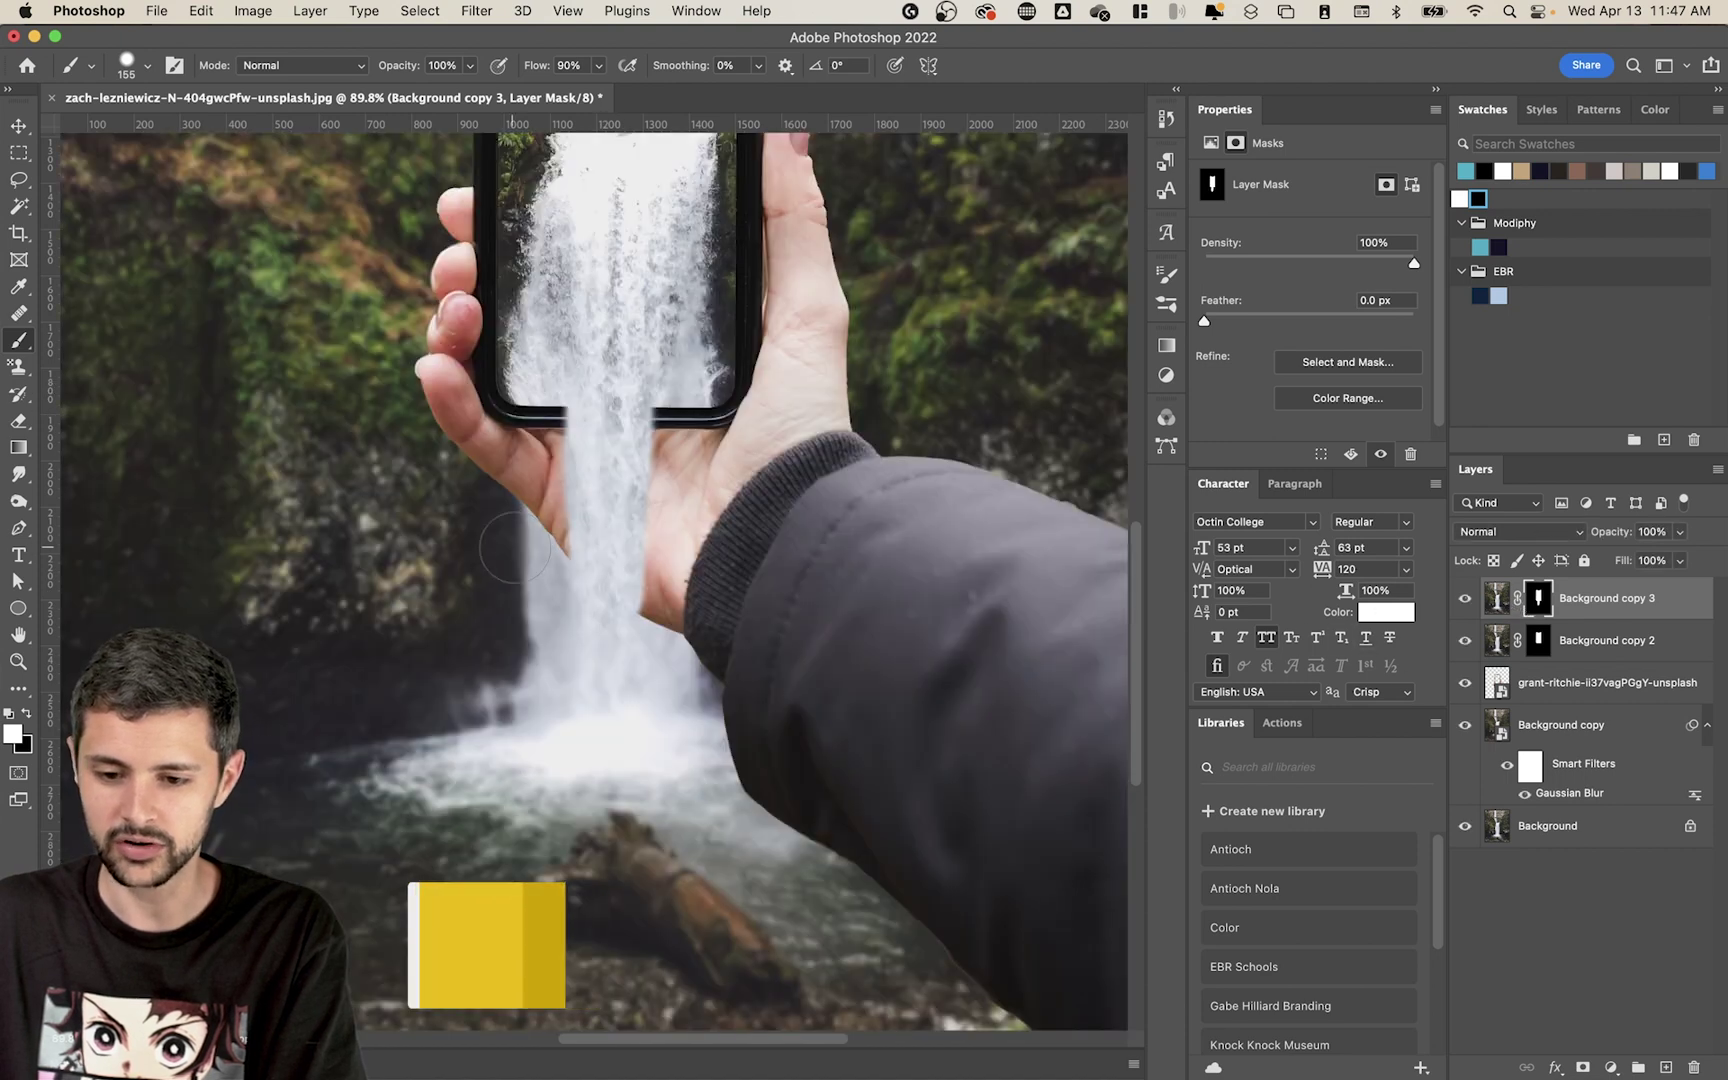
mouse_move(575, 463)
mouse_down()
mouse_move(574, 411)
mouse_move(570, 520)
mouse_move(560, 400)
mouse_up()
mouse_move(639, 655)
mouse_down()
mouse_move(651, 398)
mouse_move(661, 428)
mouse_move(676, 404)
mouse_move(685, 468)
mouse_up()
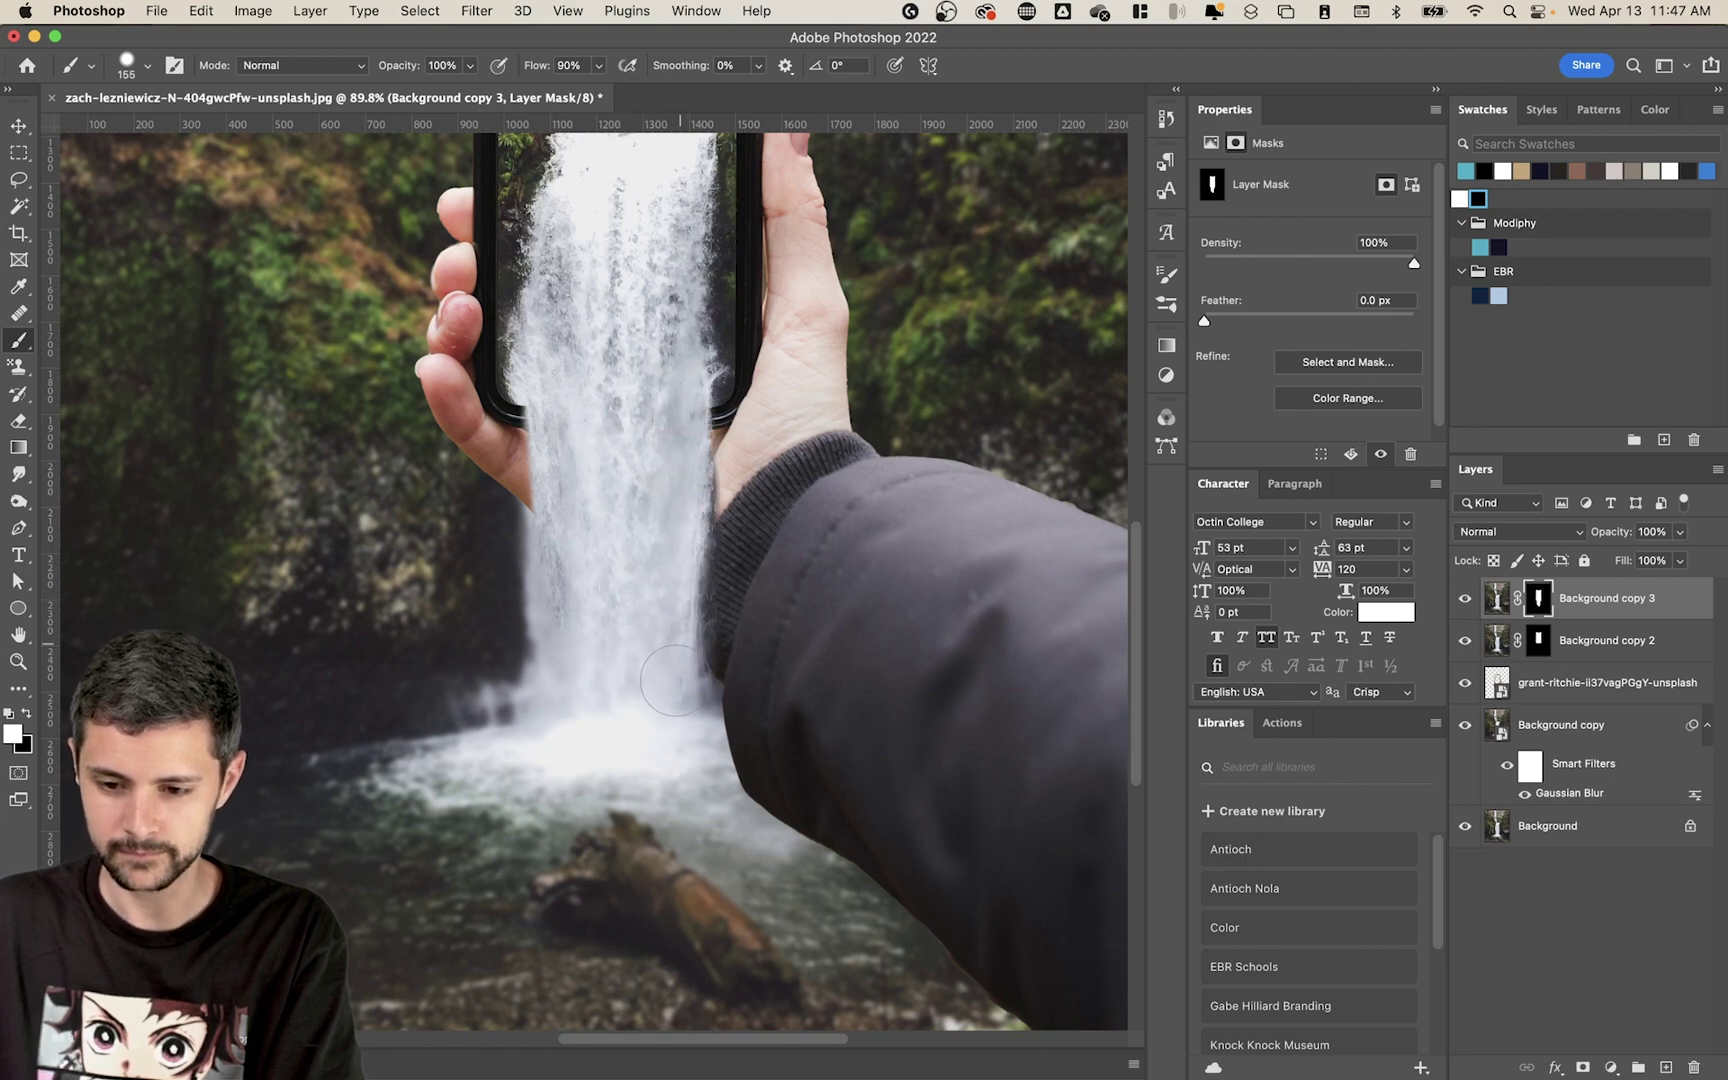
mouse_move(540, 445)
mouse_down()
mouse_move(560, 390)
mouse_move(535, 410)
mouse_move(565, 425)
mouse_move(559, 505)
mouse_up()
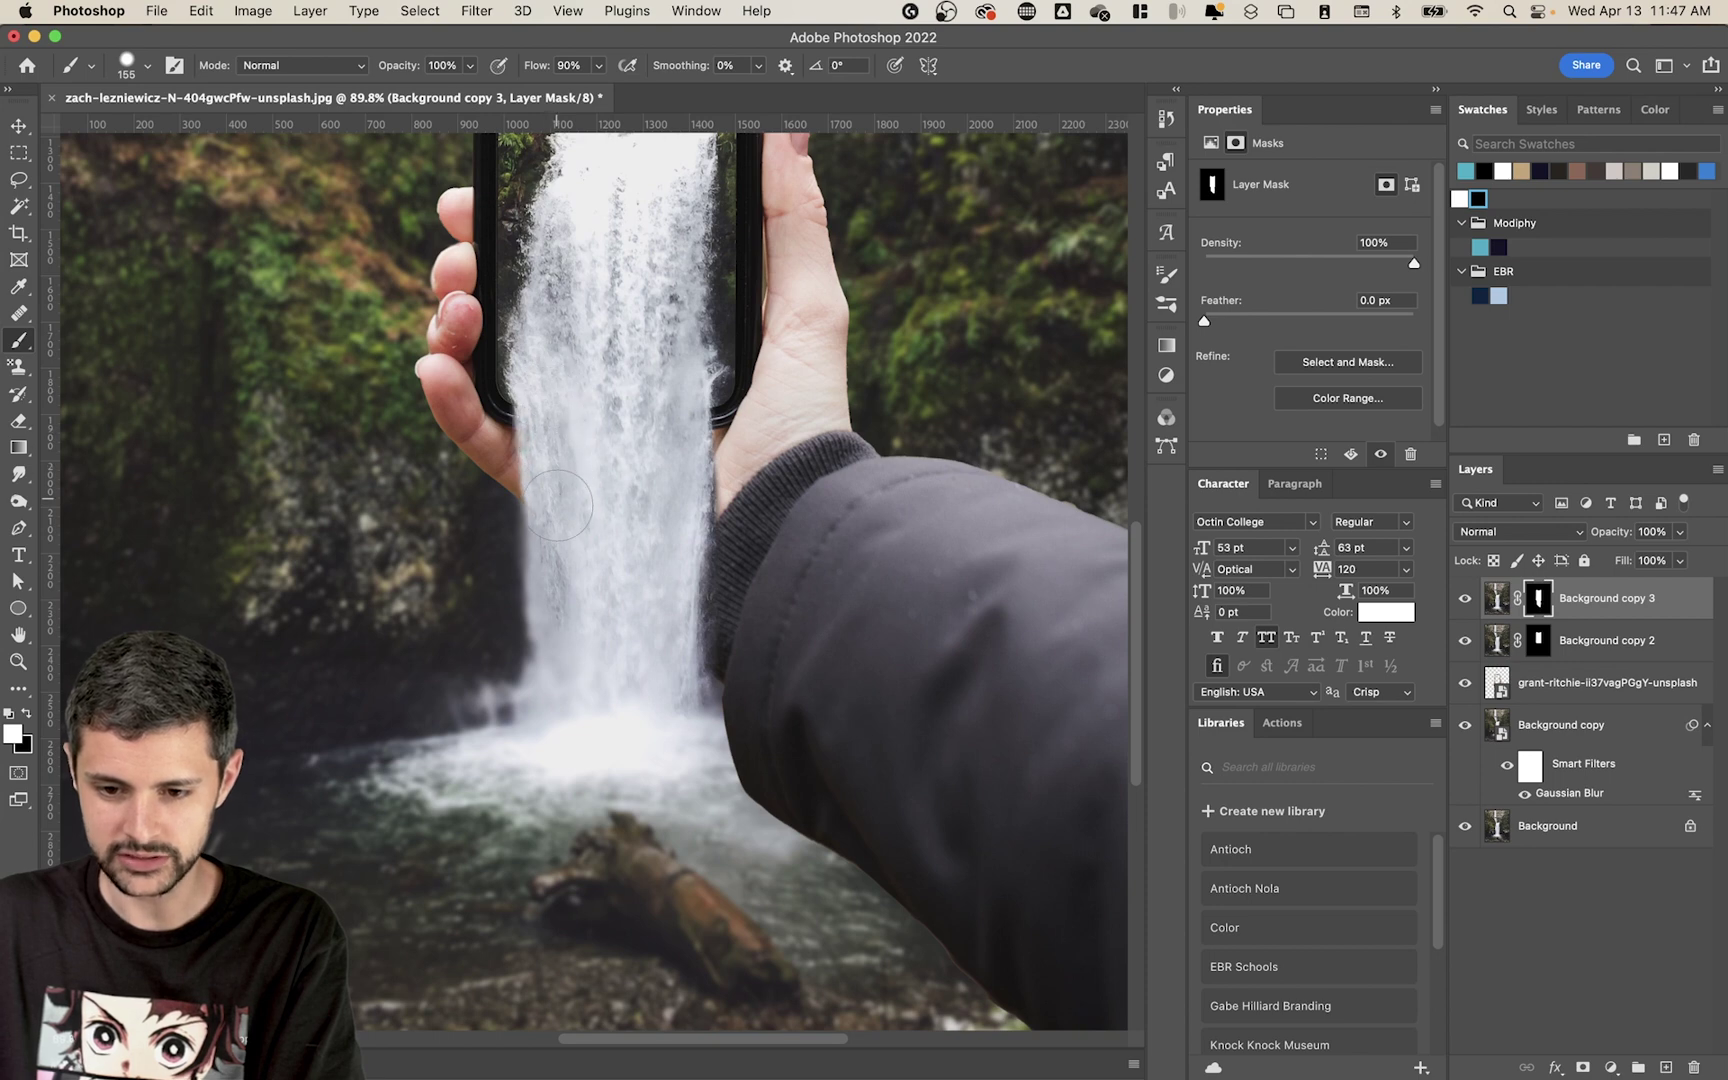
- Set the brush hardness to 60%, toggle between black and white paint, and fit the image
click(135, 67)
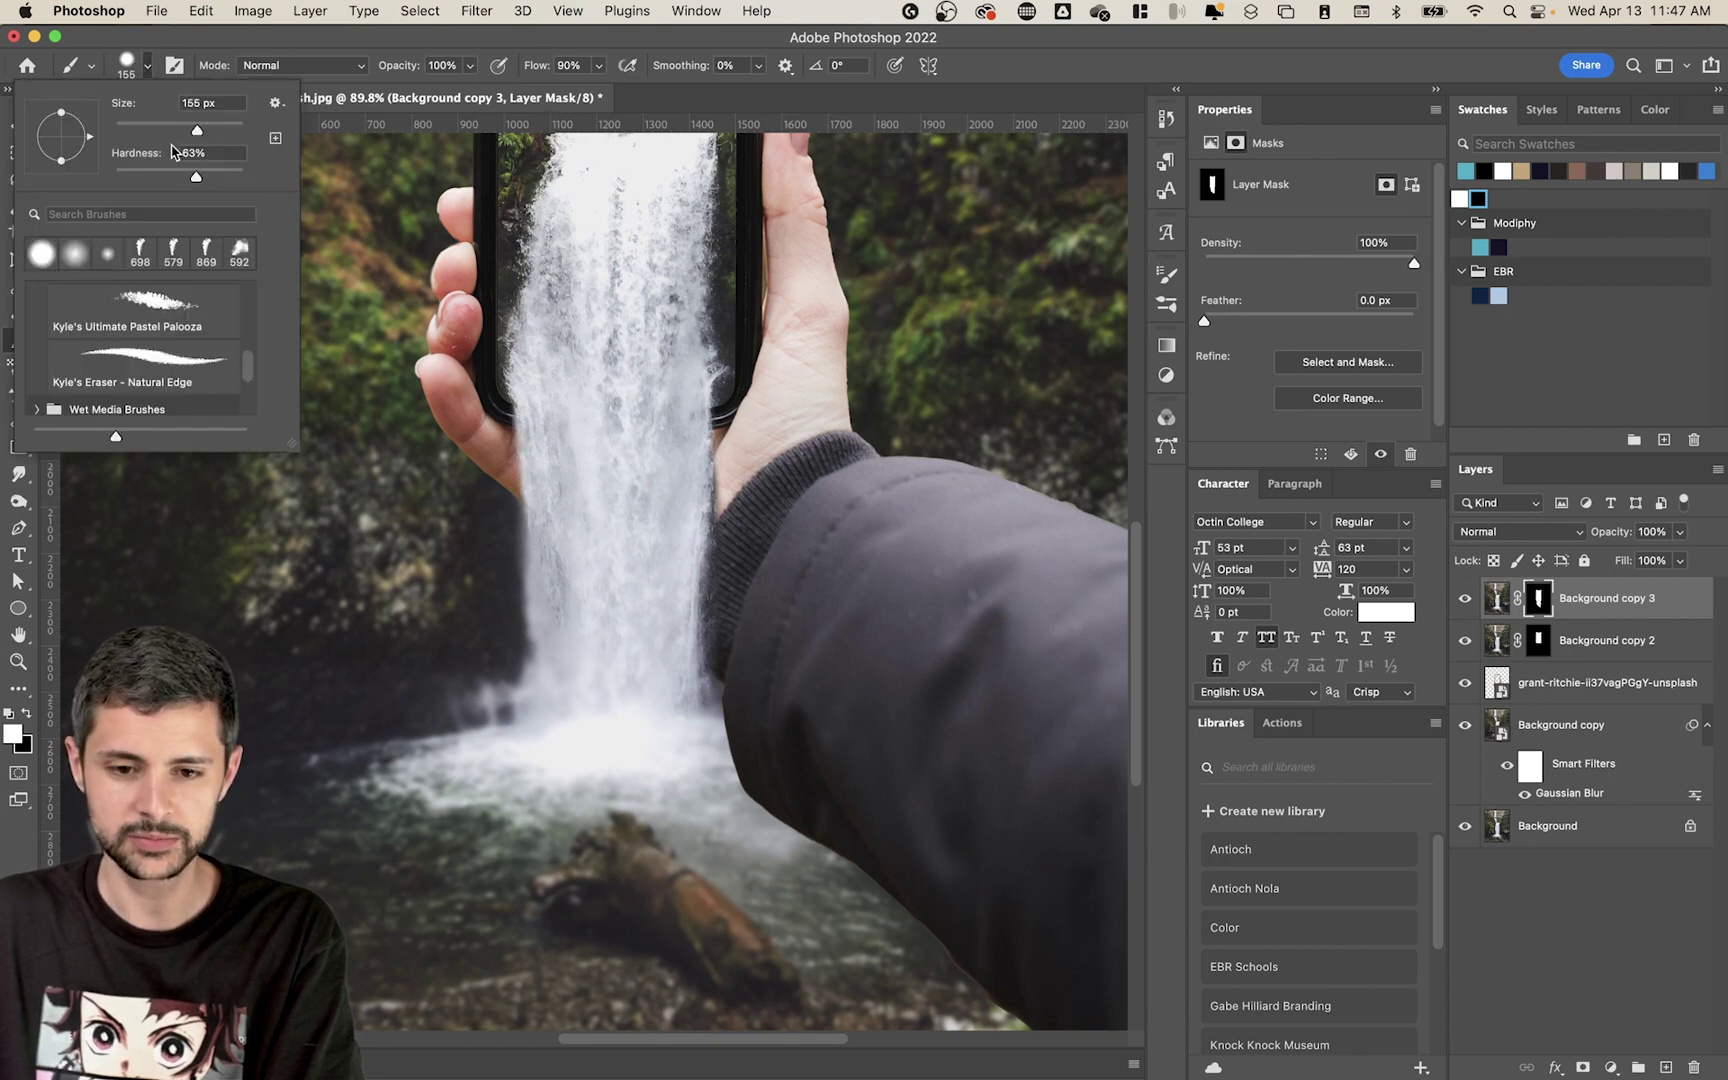
drag(193, 180, 192, 178)
key(Return)
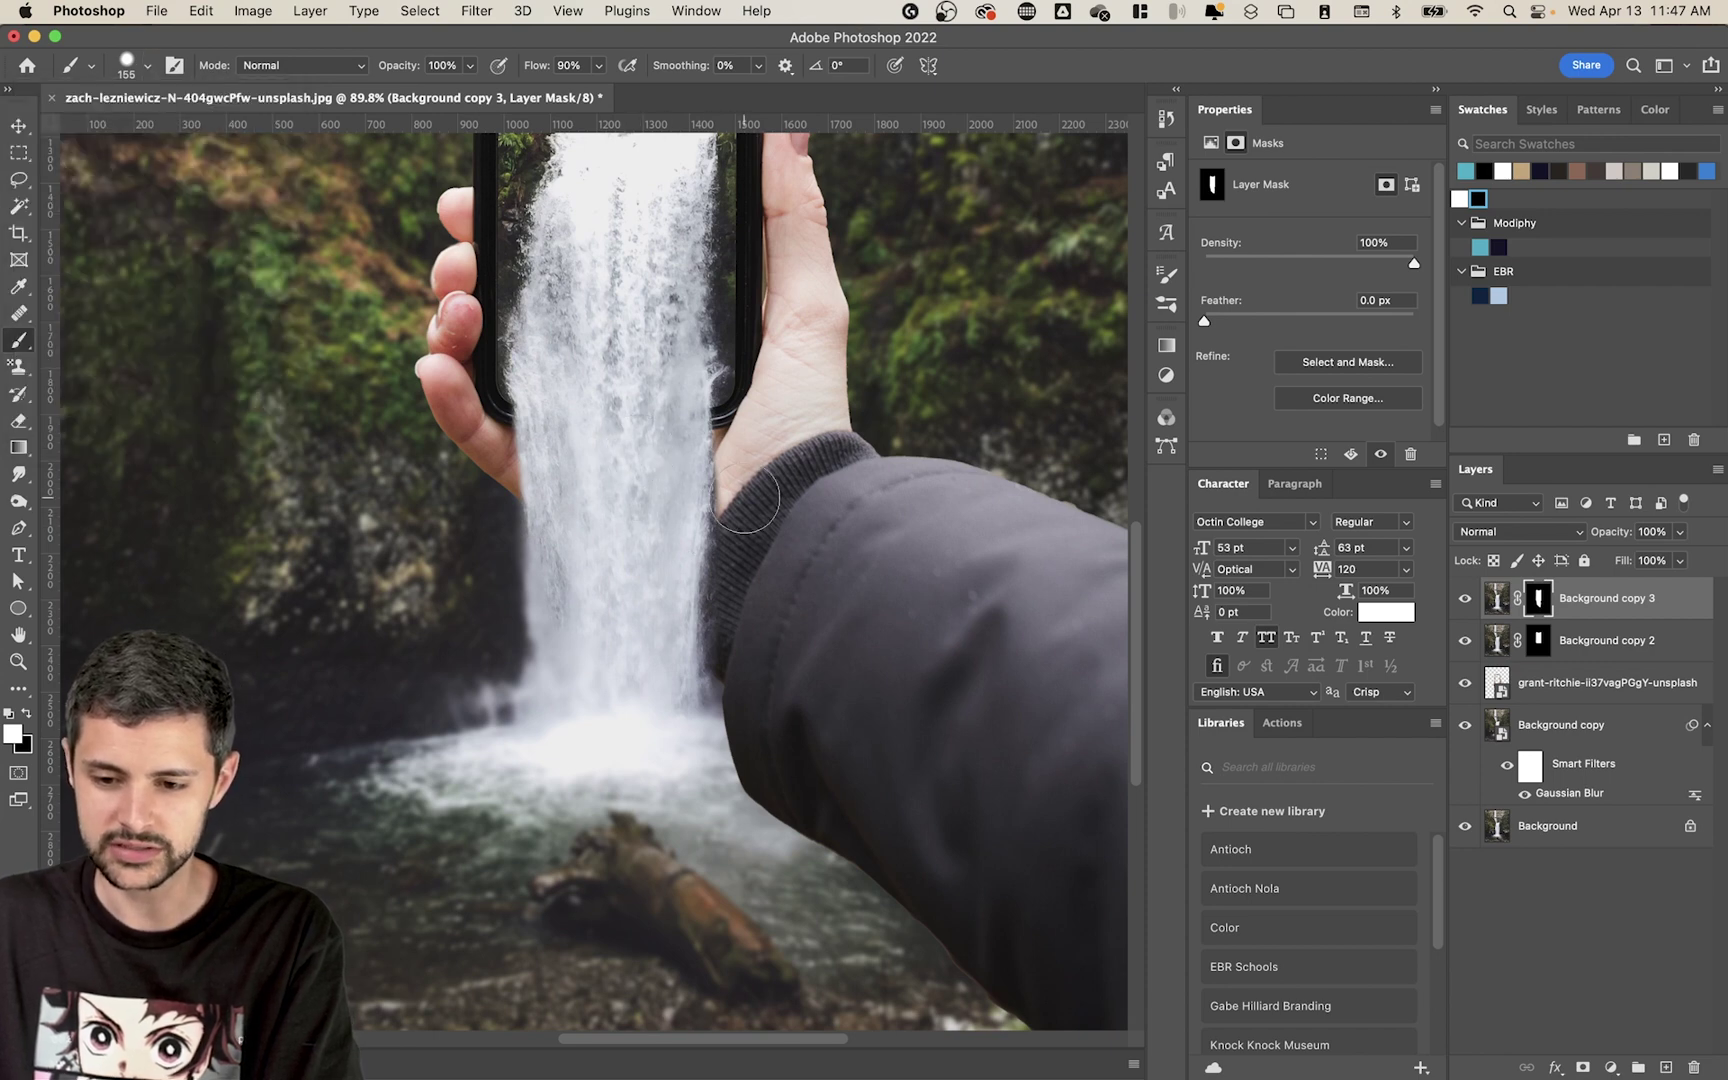
key(x)
key(x)
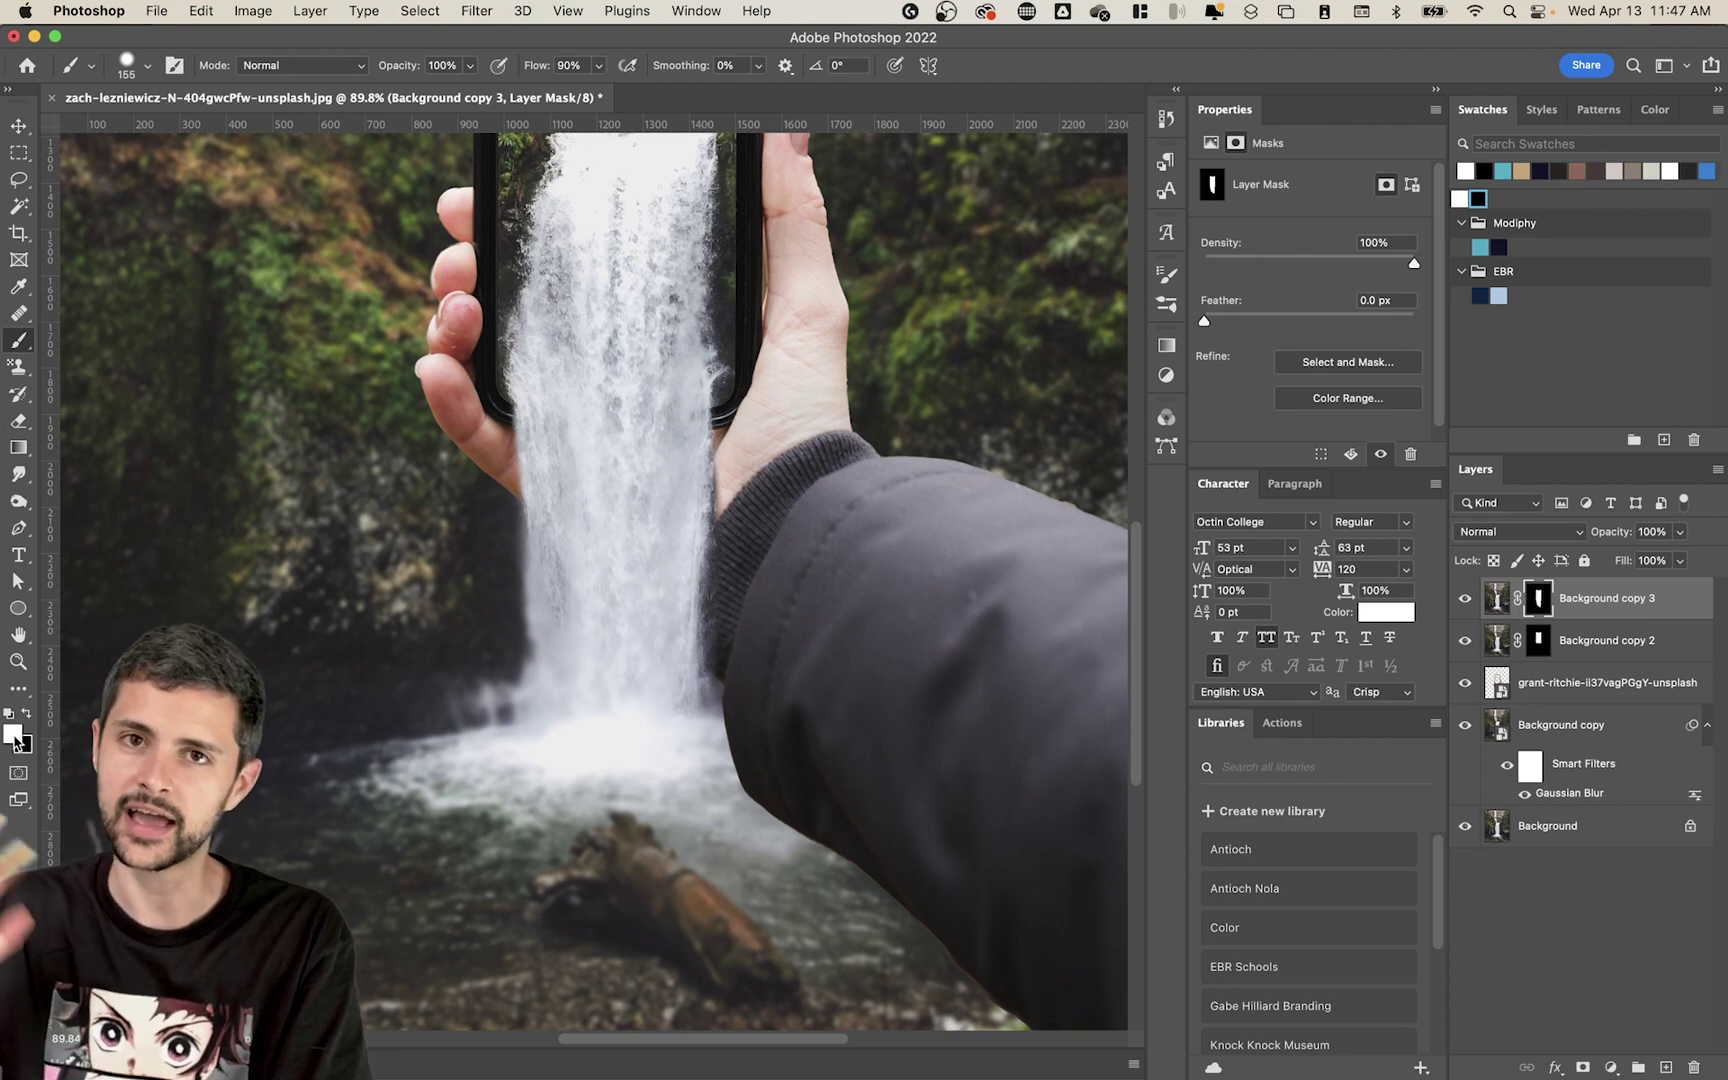
key(x)
key(x)
key(x)
key(x)
key(x)
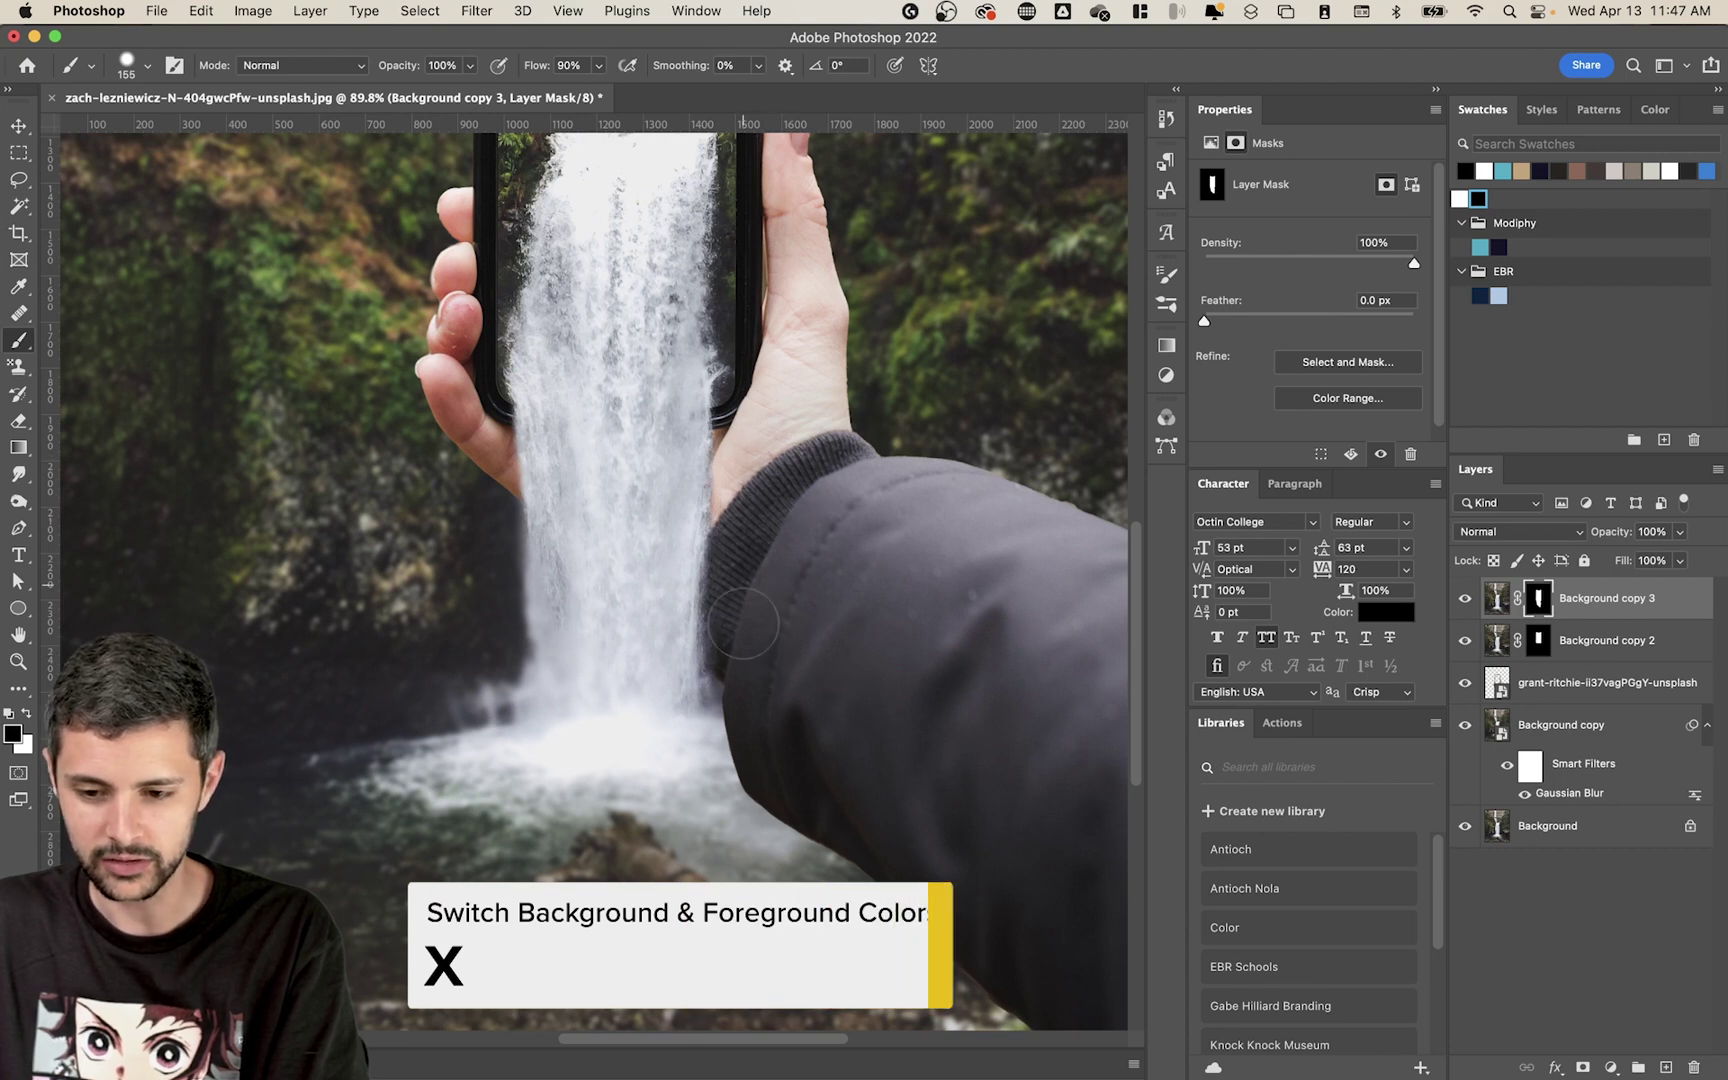
key(x)
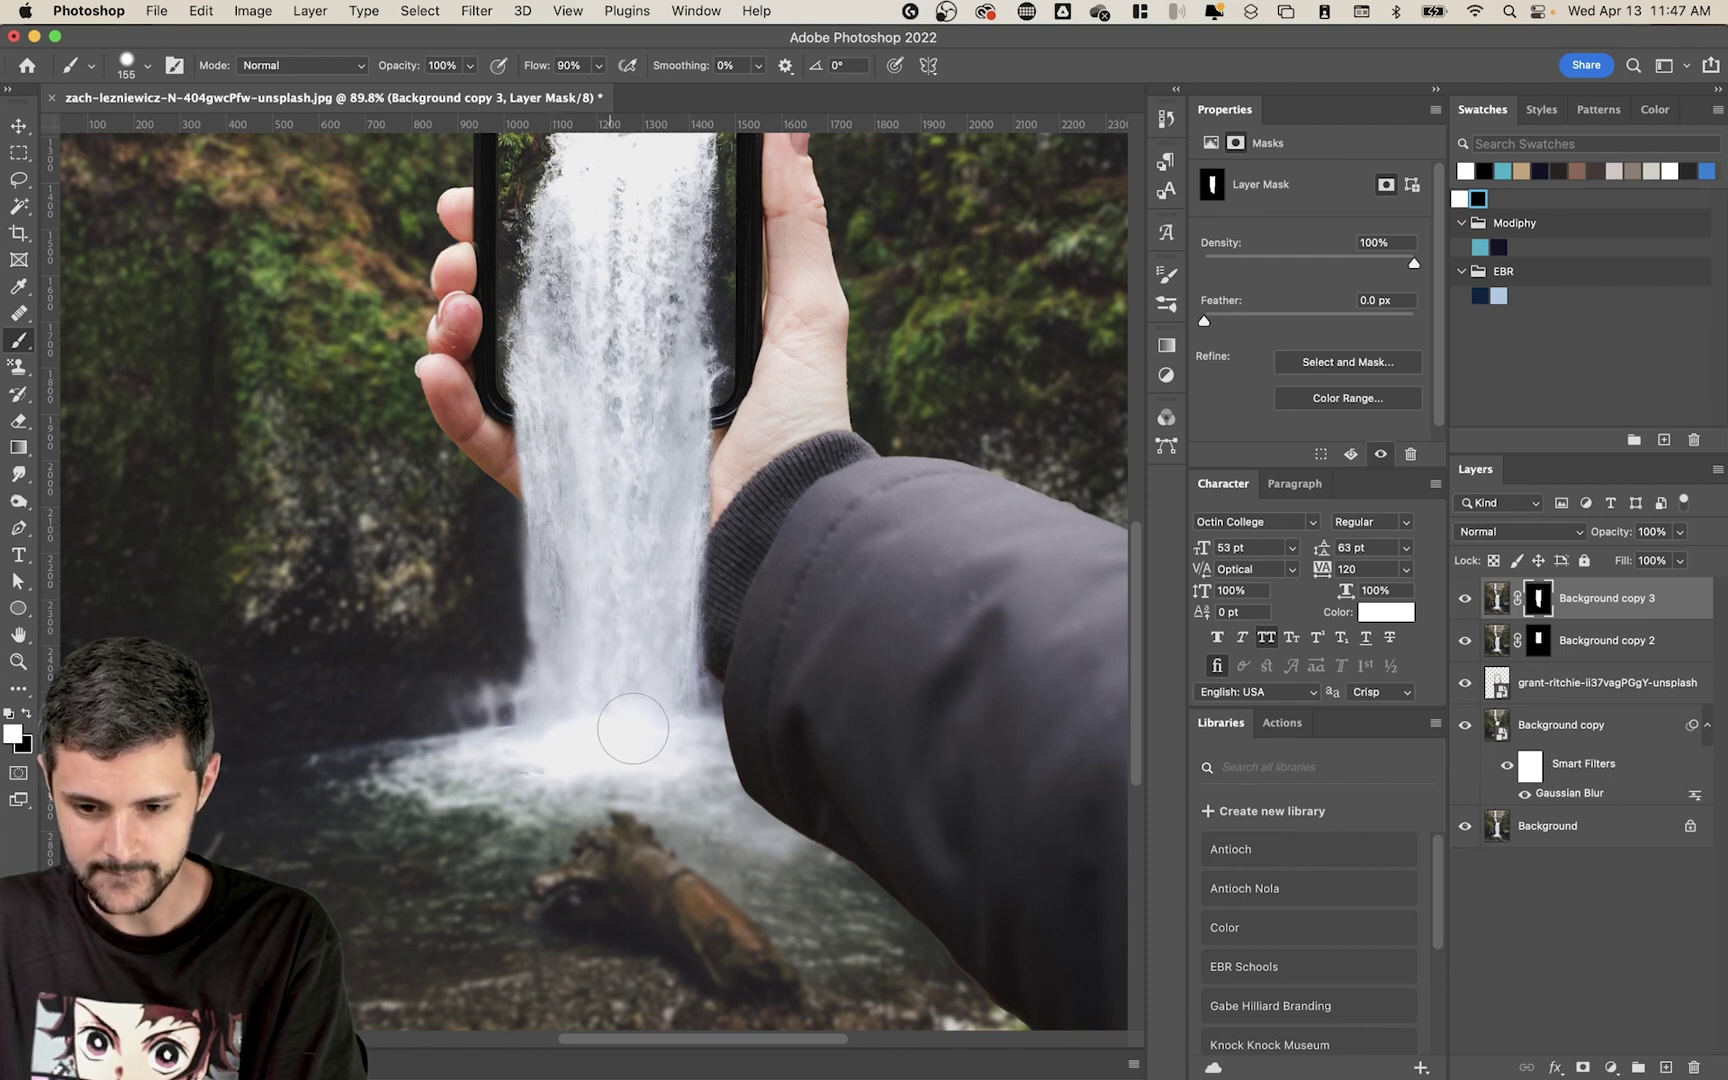
key(super+0)
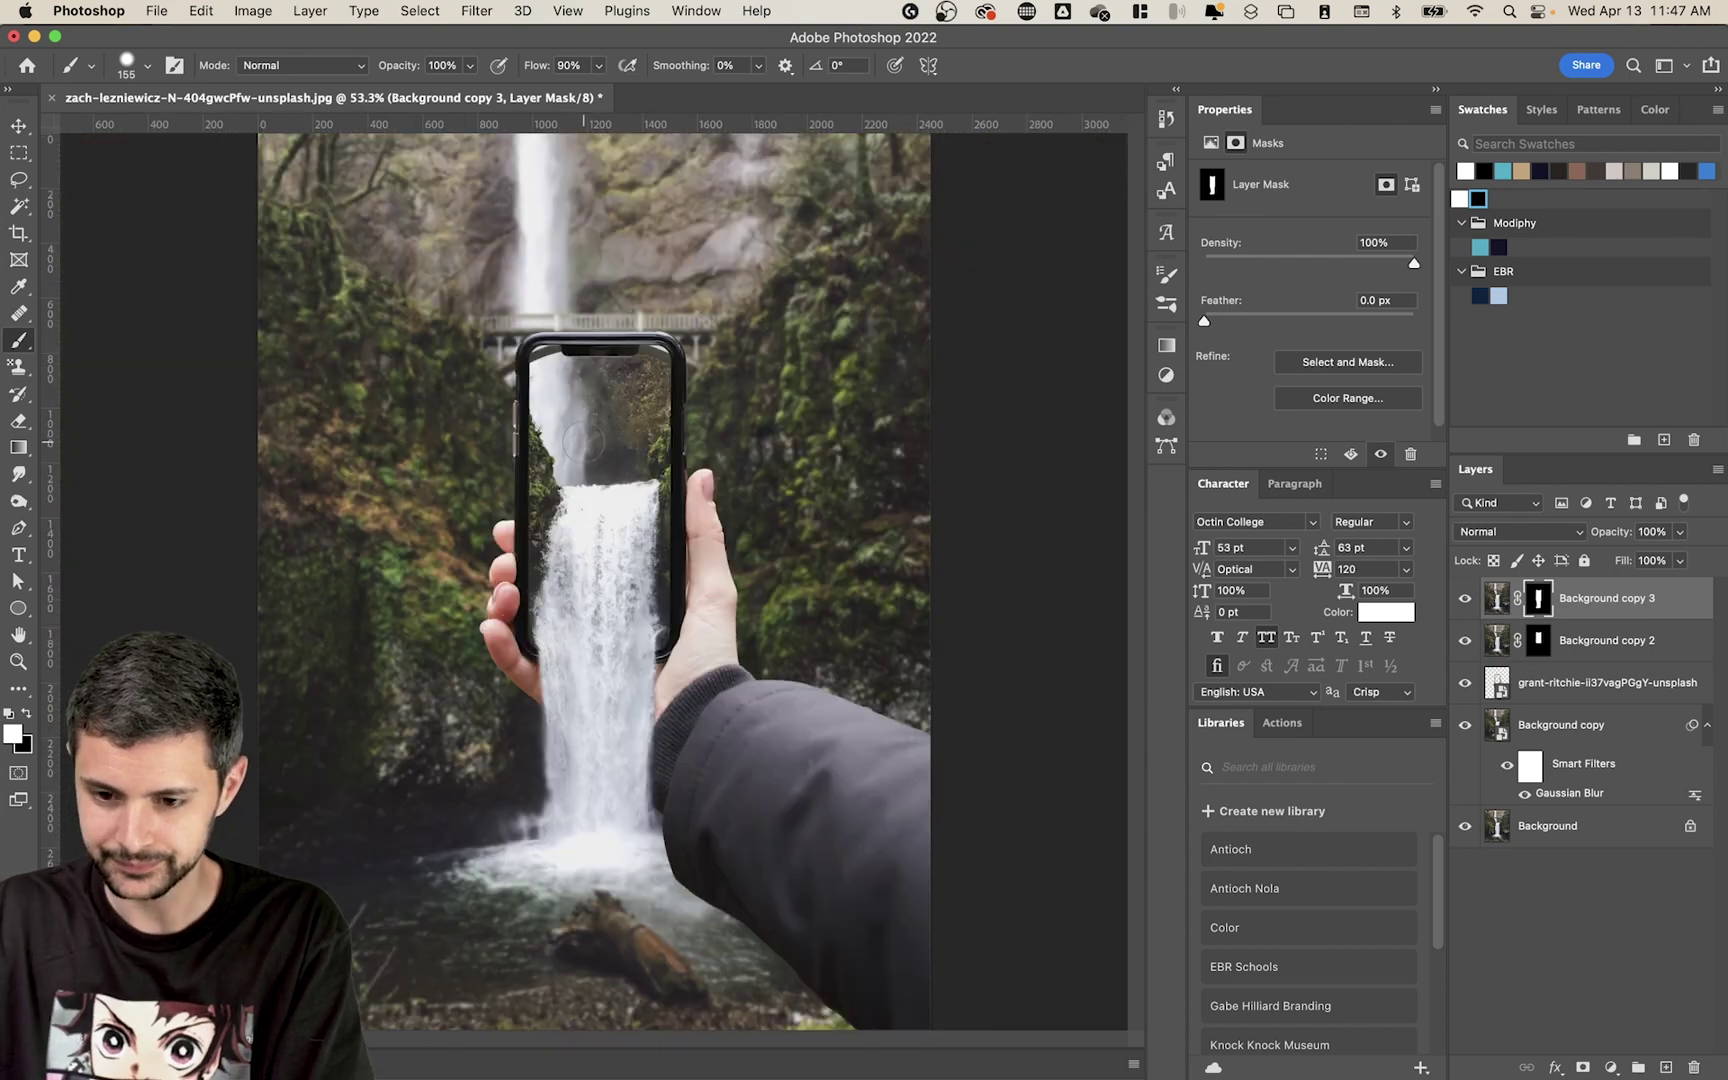
- Select Background copy 3's mask with the Brush tool ready and the whole image fitted
key(x)
key(v)
click(1493, 926)
drag(620, 735, 756, 740)
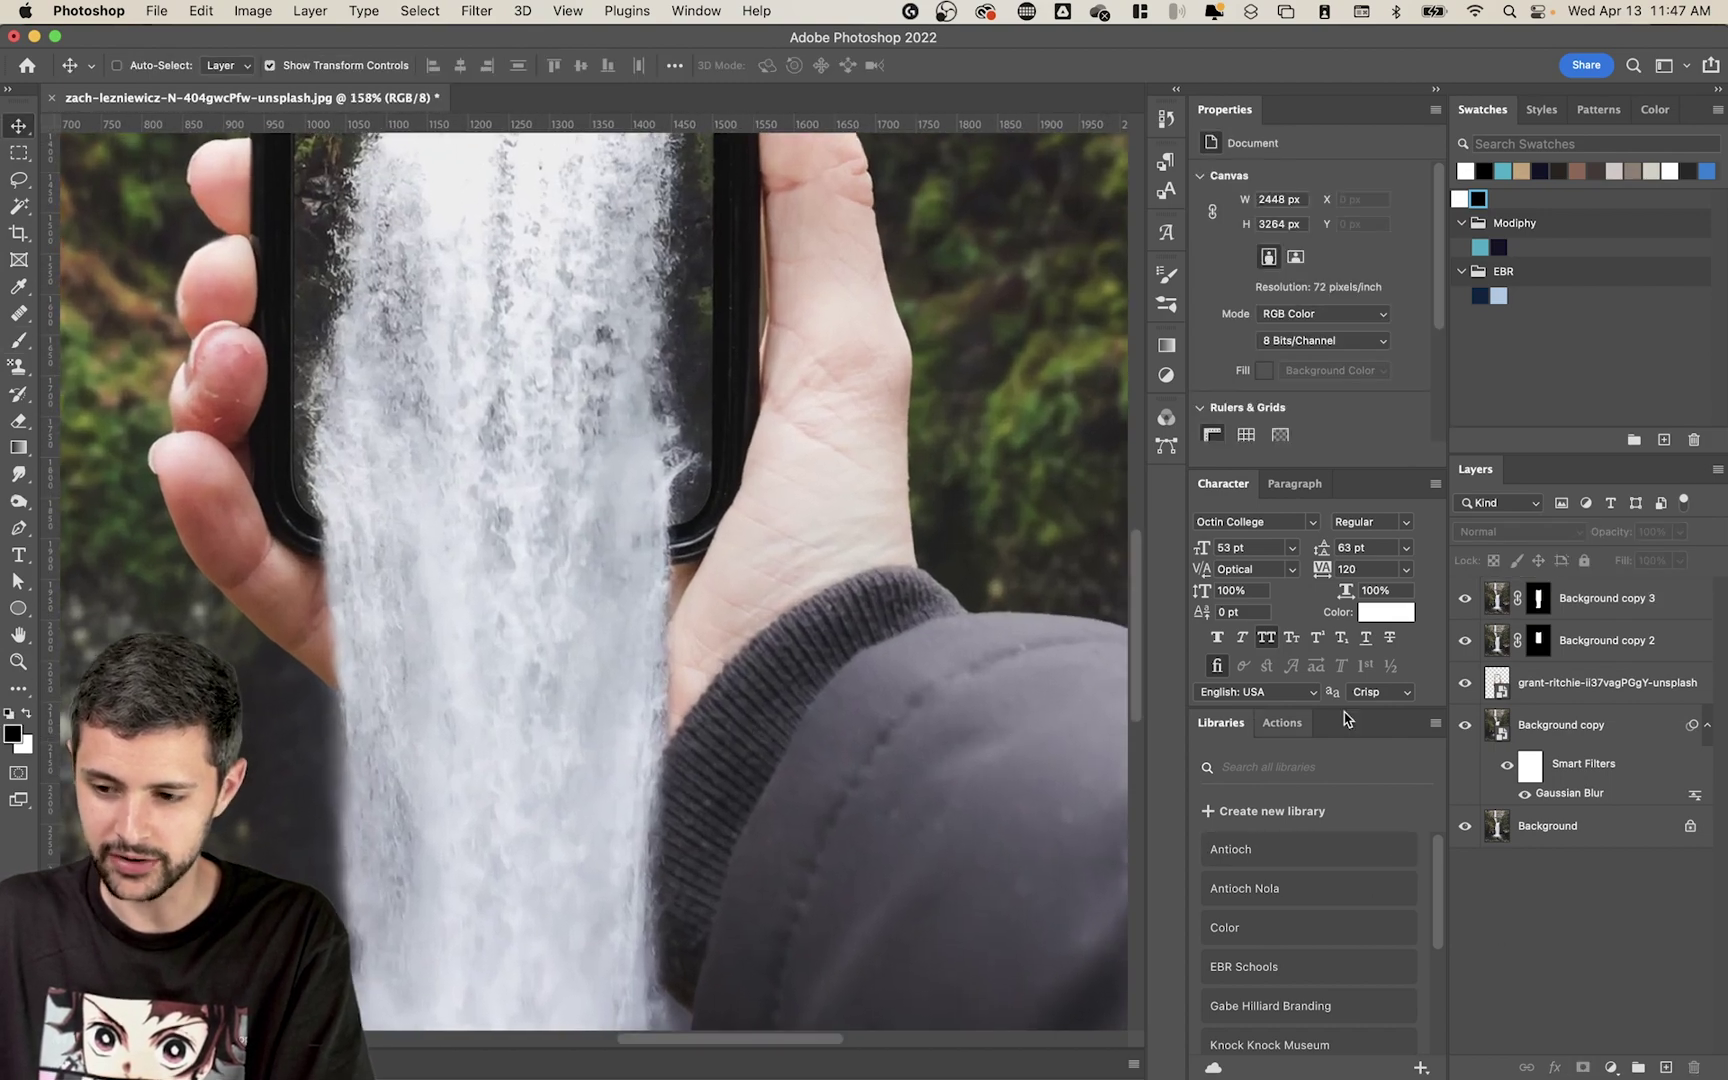
click(1541, 607)
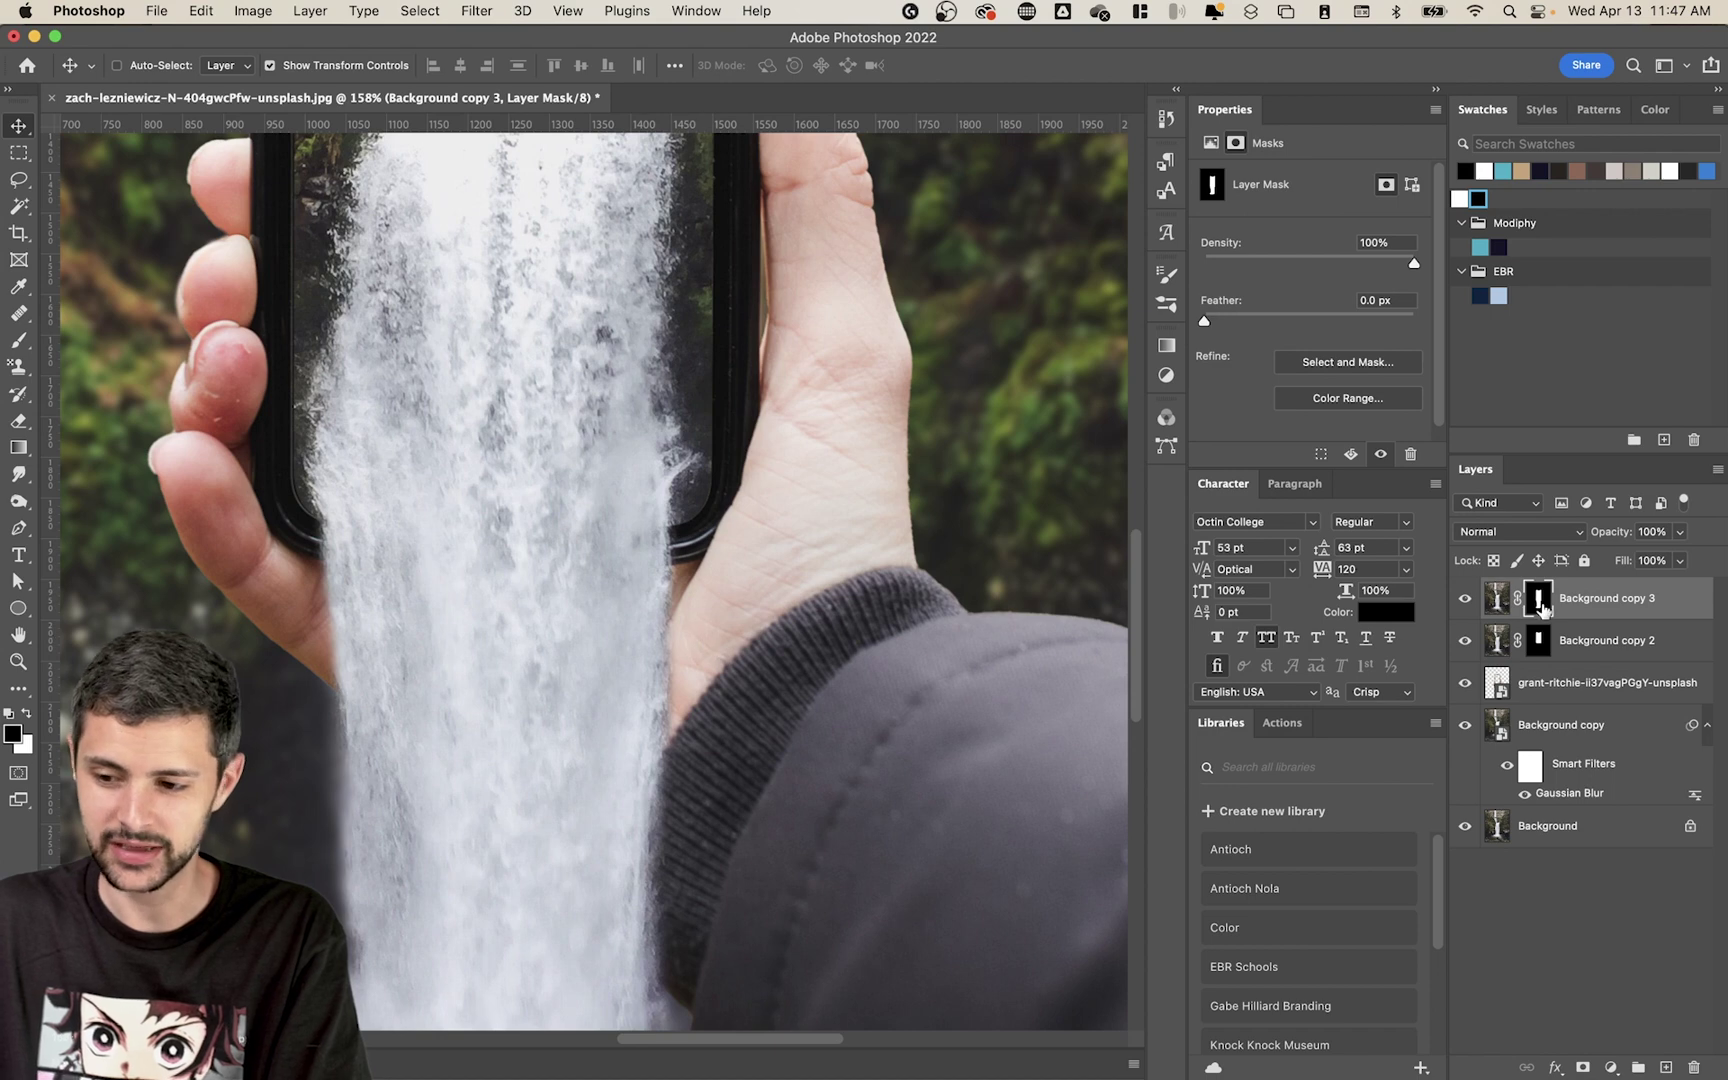
key(b)
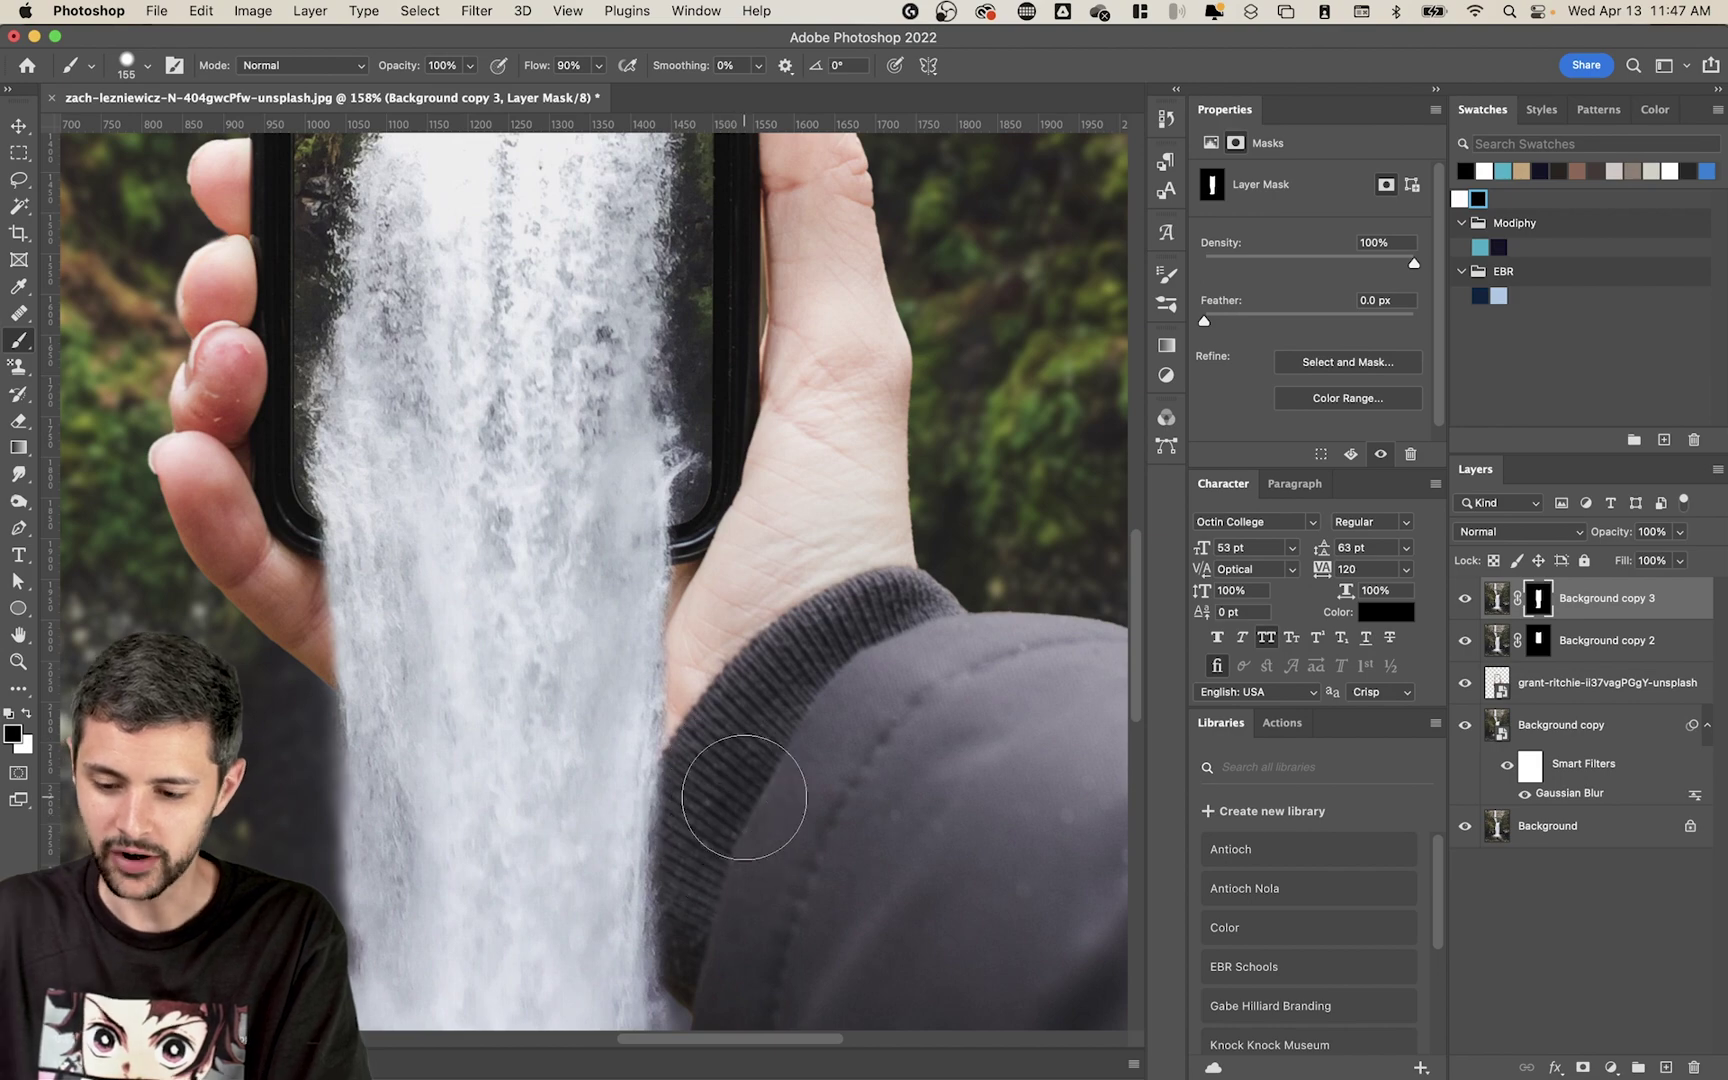
key(super+0)
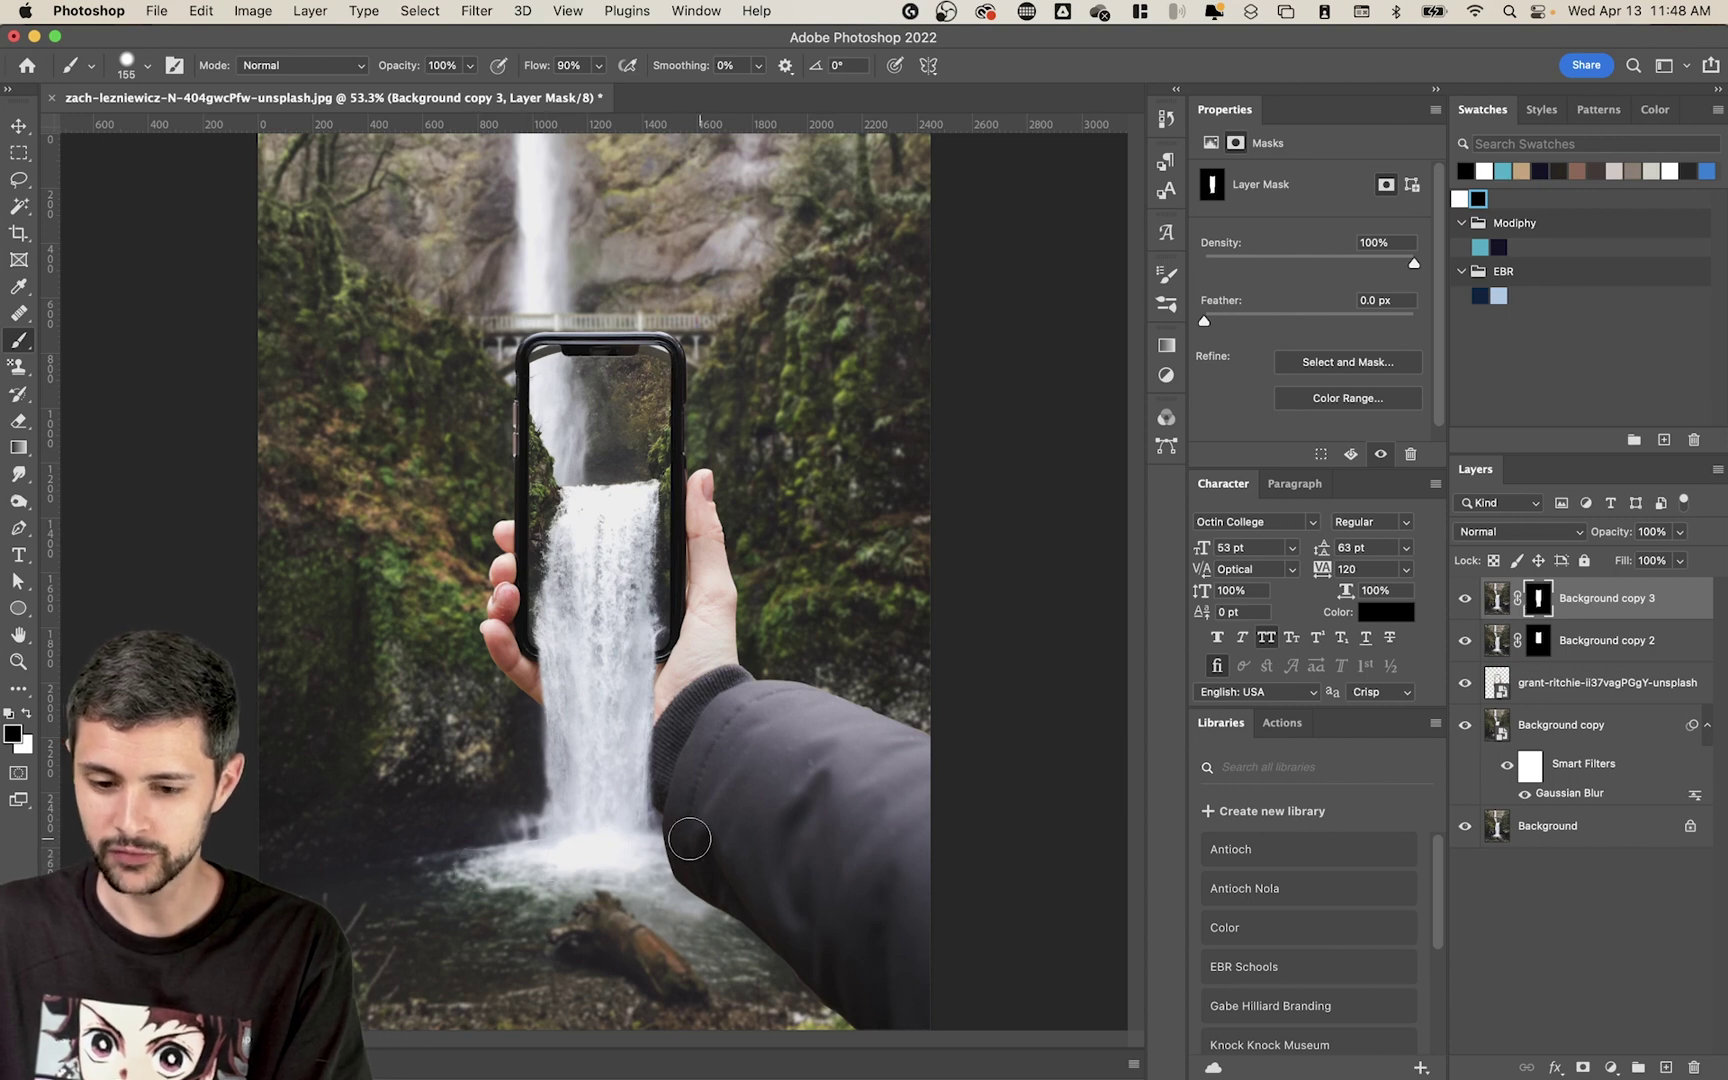
- Enlarge the white brush from 155 to 279 and paint the waterfall down into the pool
key(x)
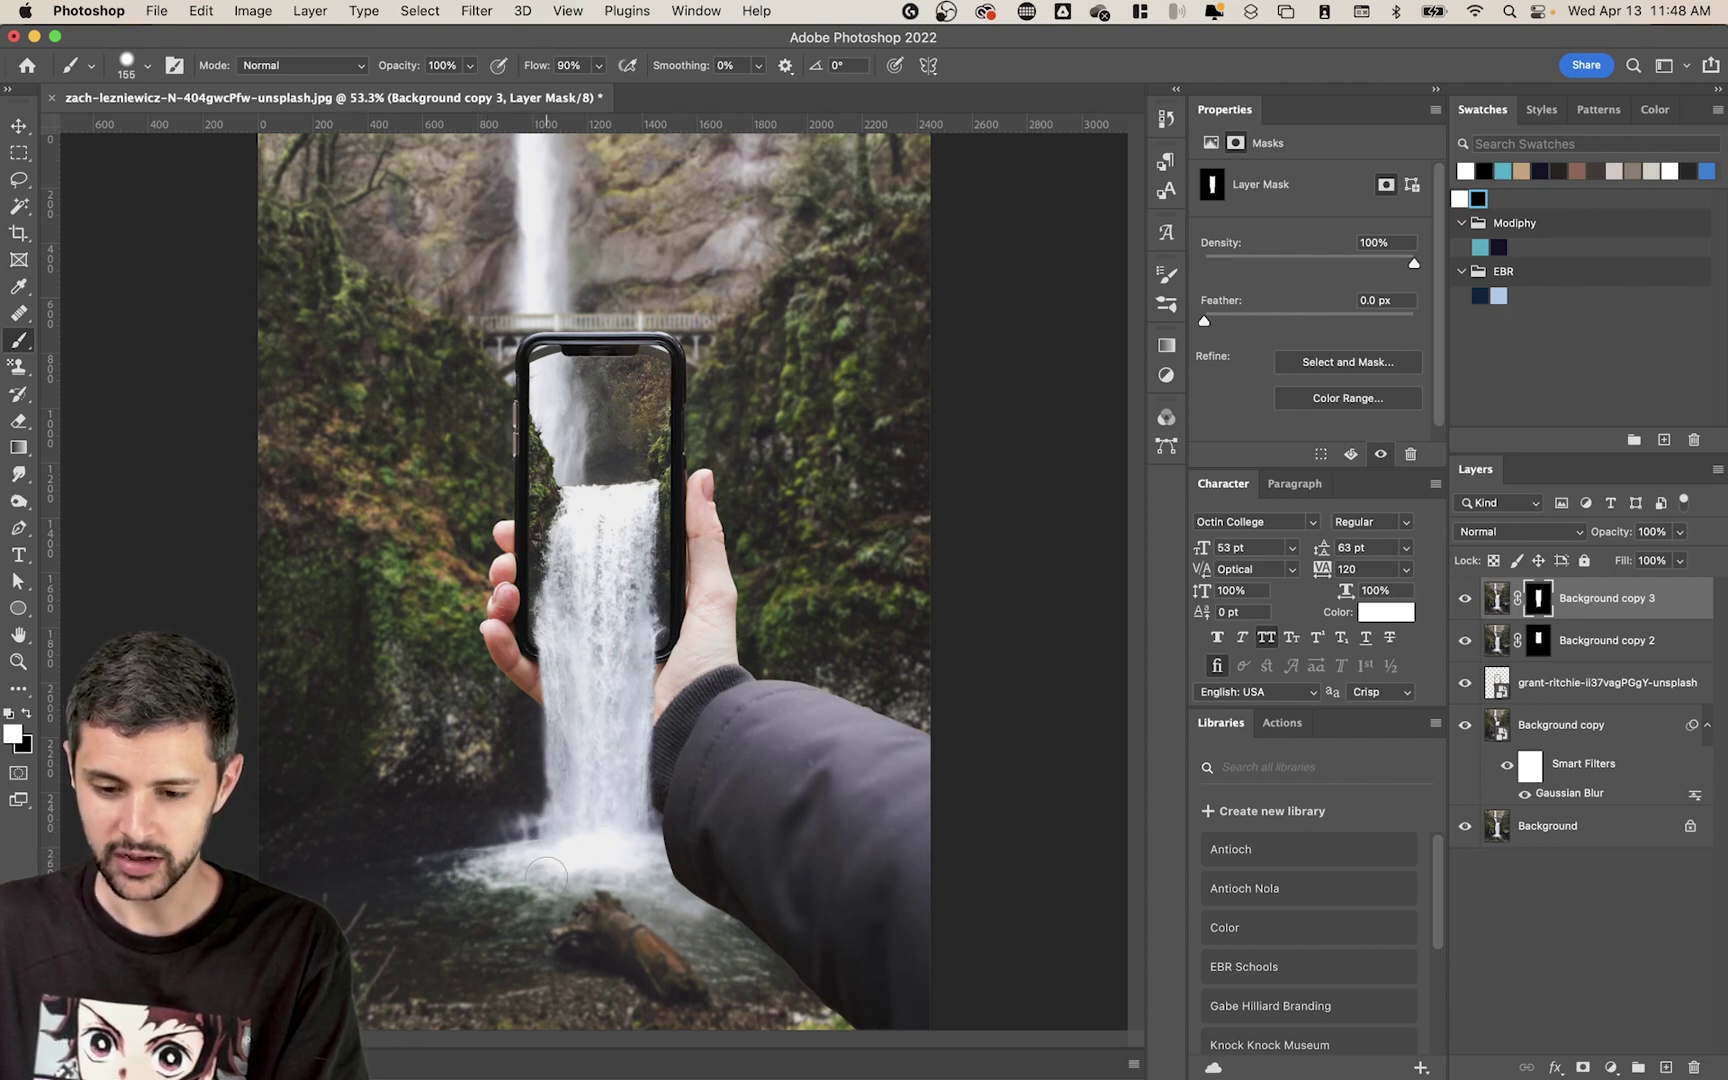
drag(587, 847, 650, 846)
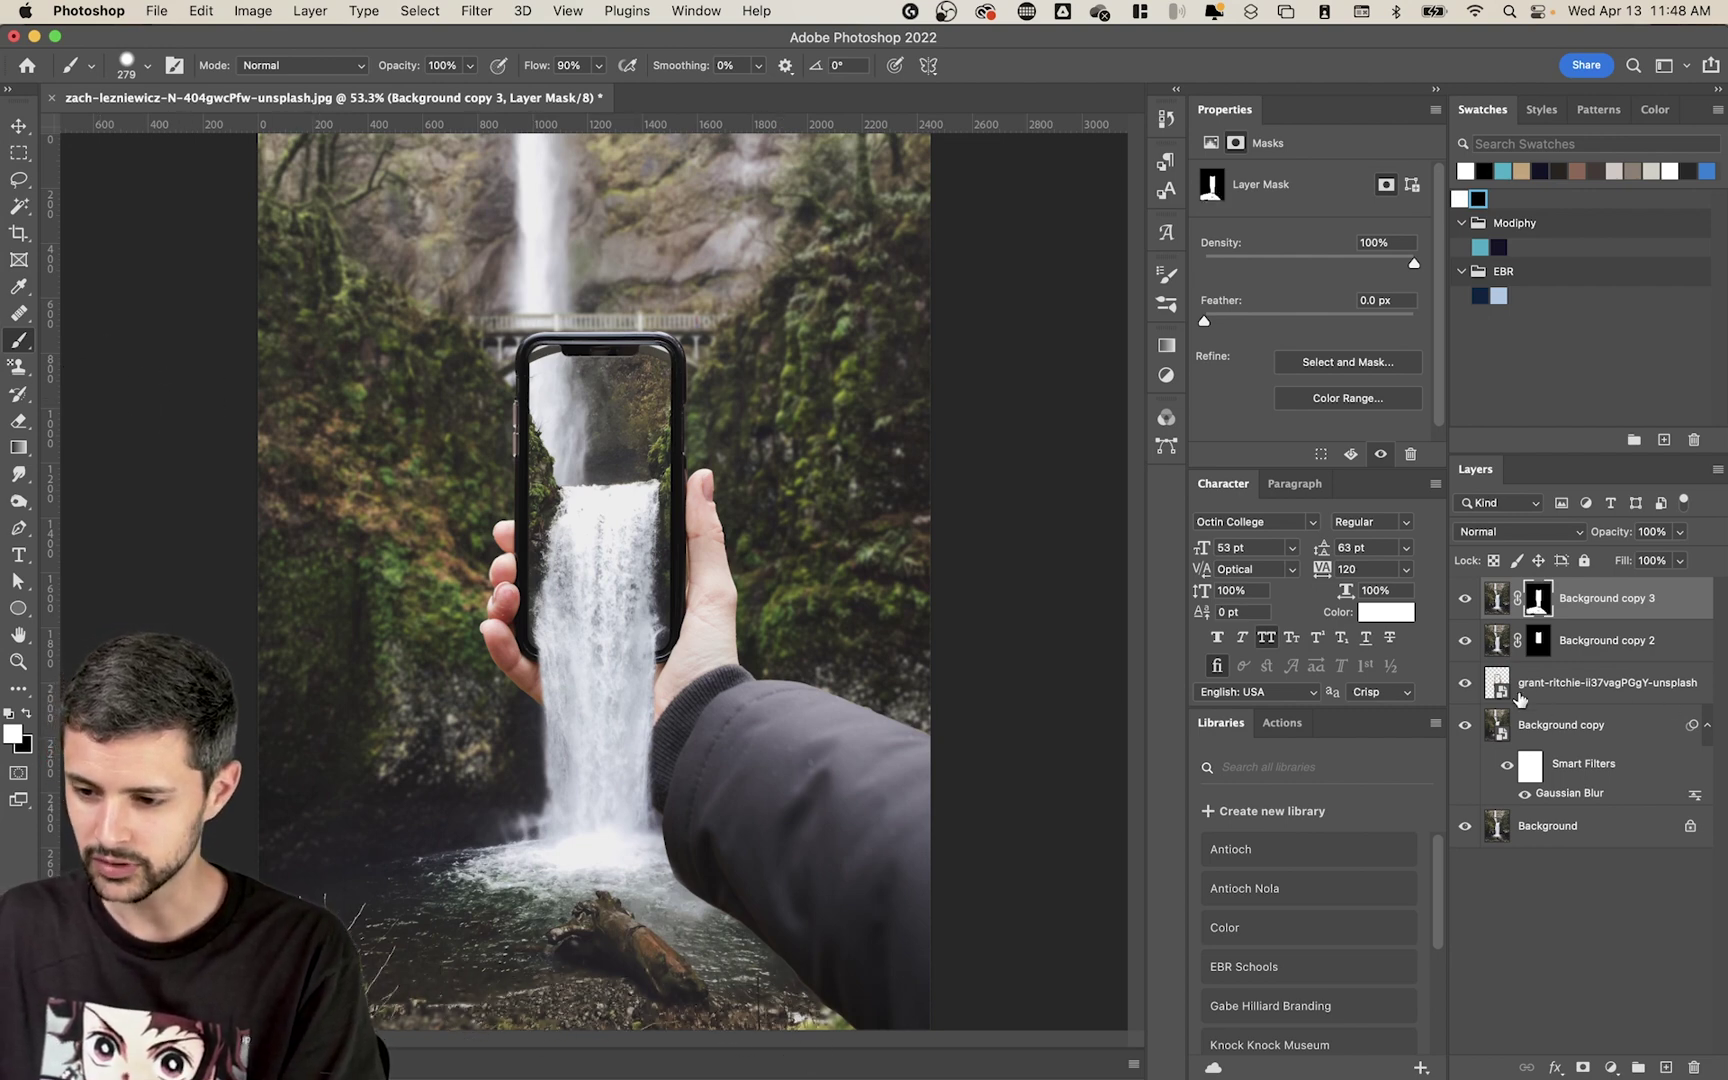
scroll(818, 856, down, 5)
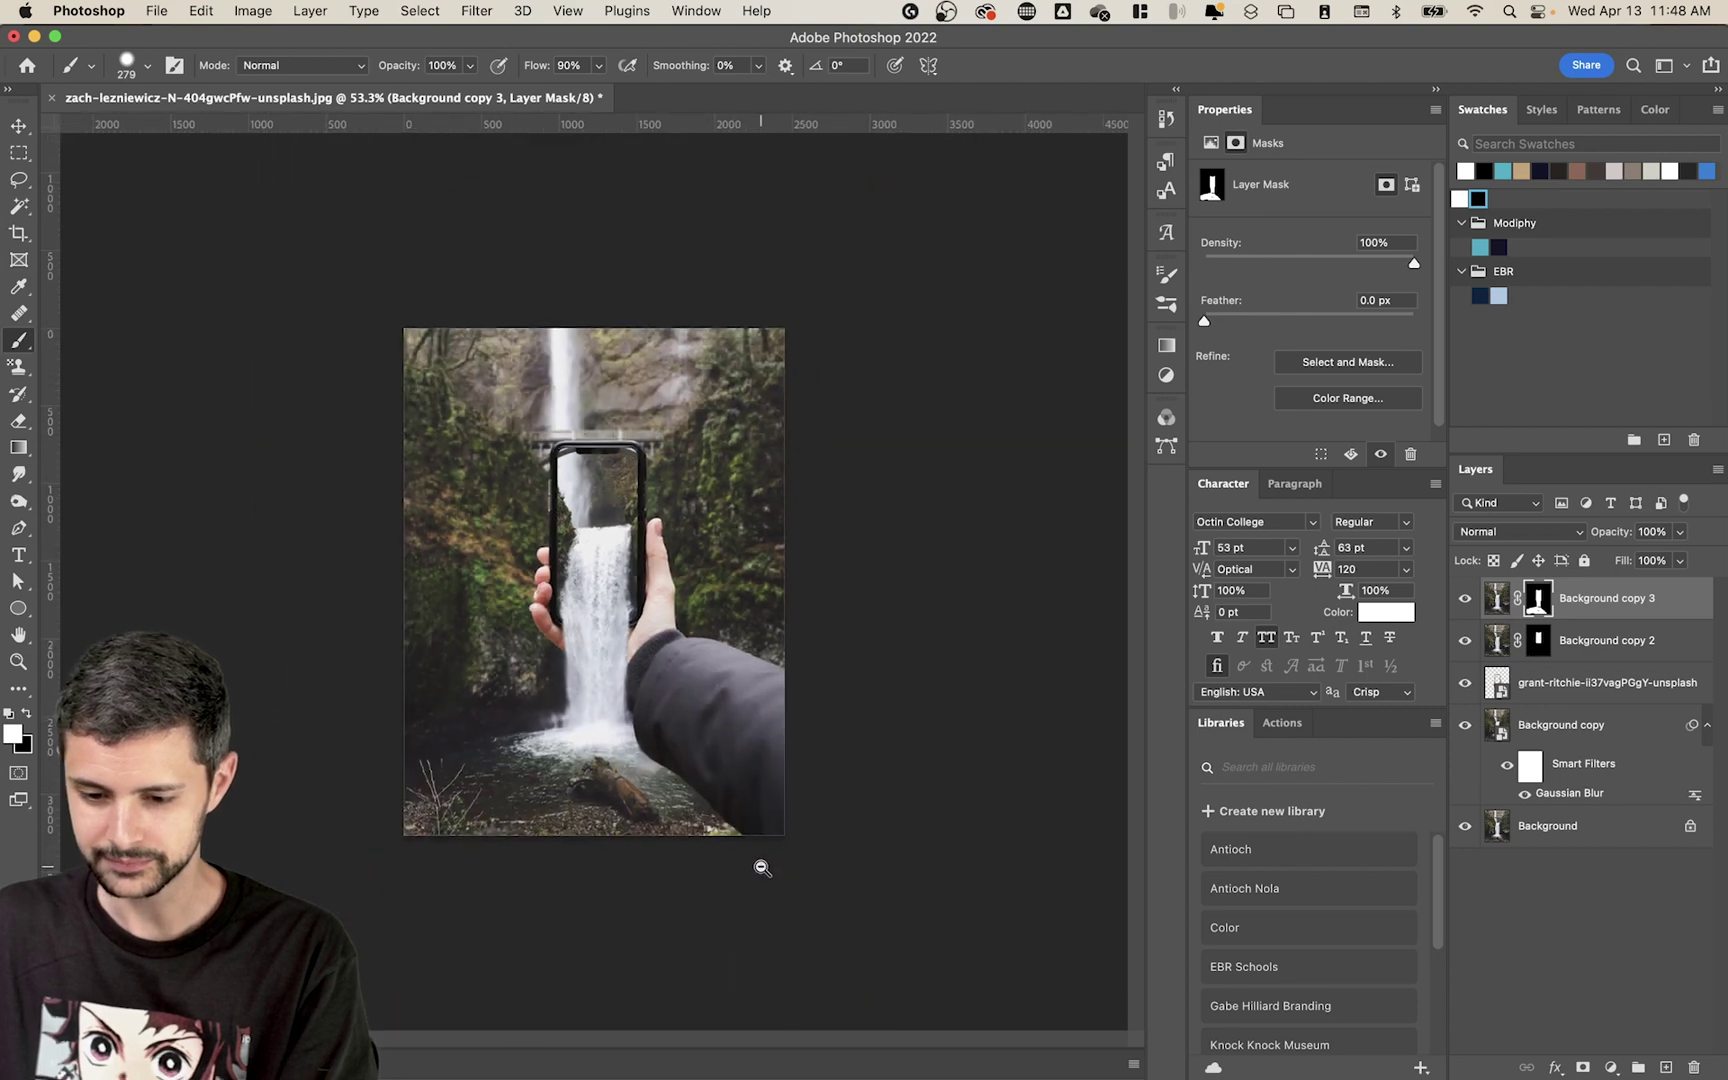
scroll(760, 872, up, 4)
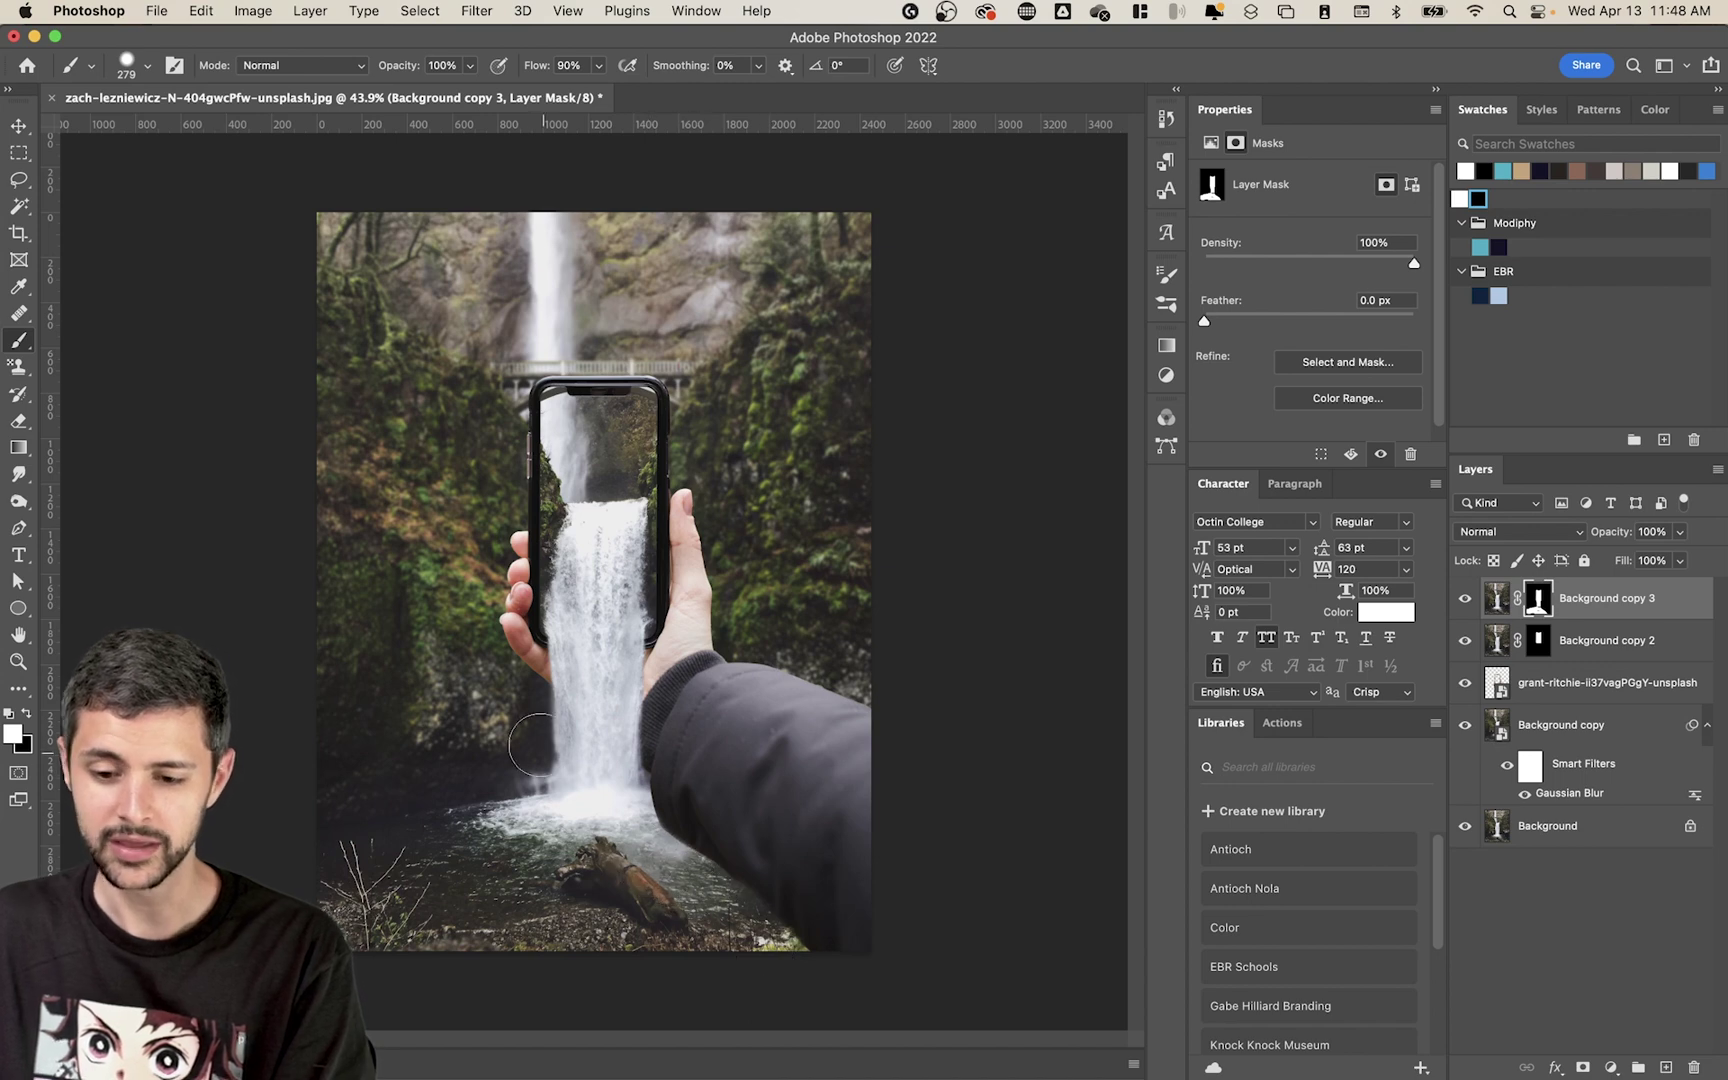
scroll(538, 740, up, 3)
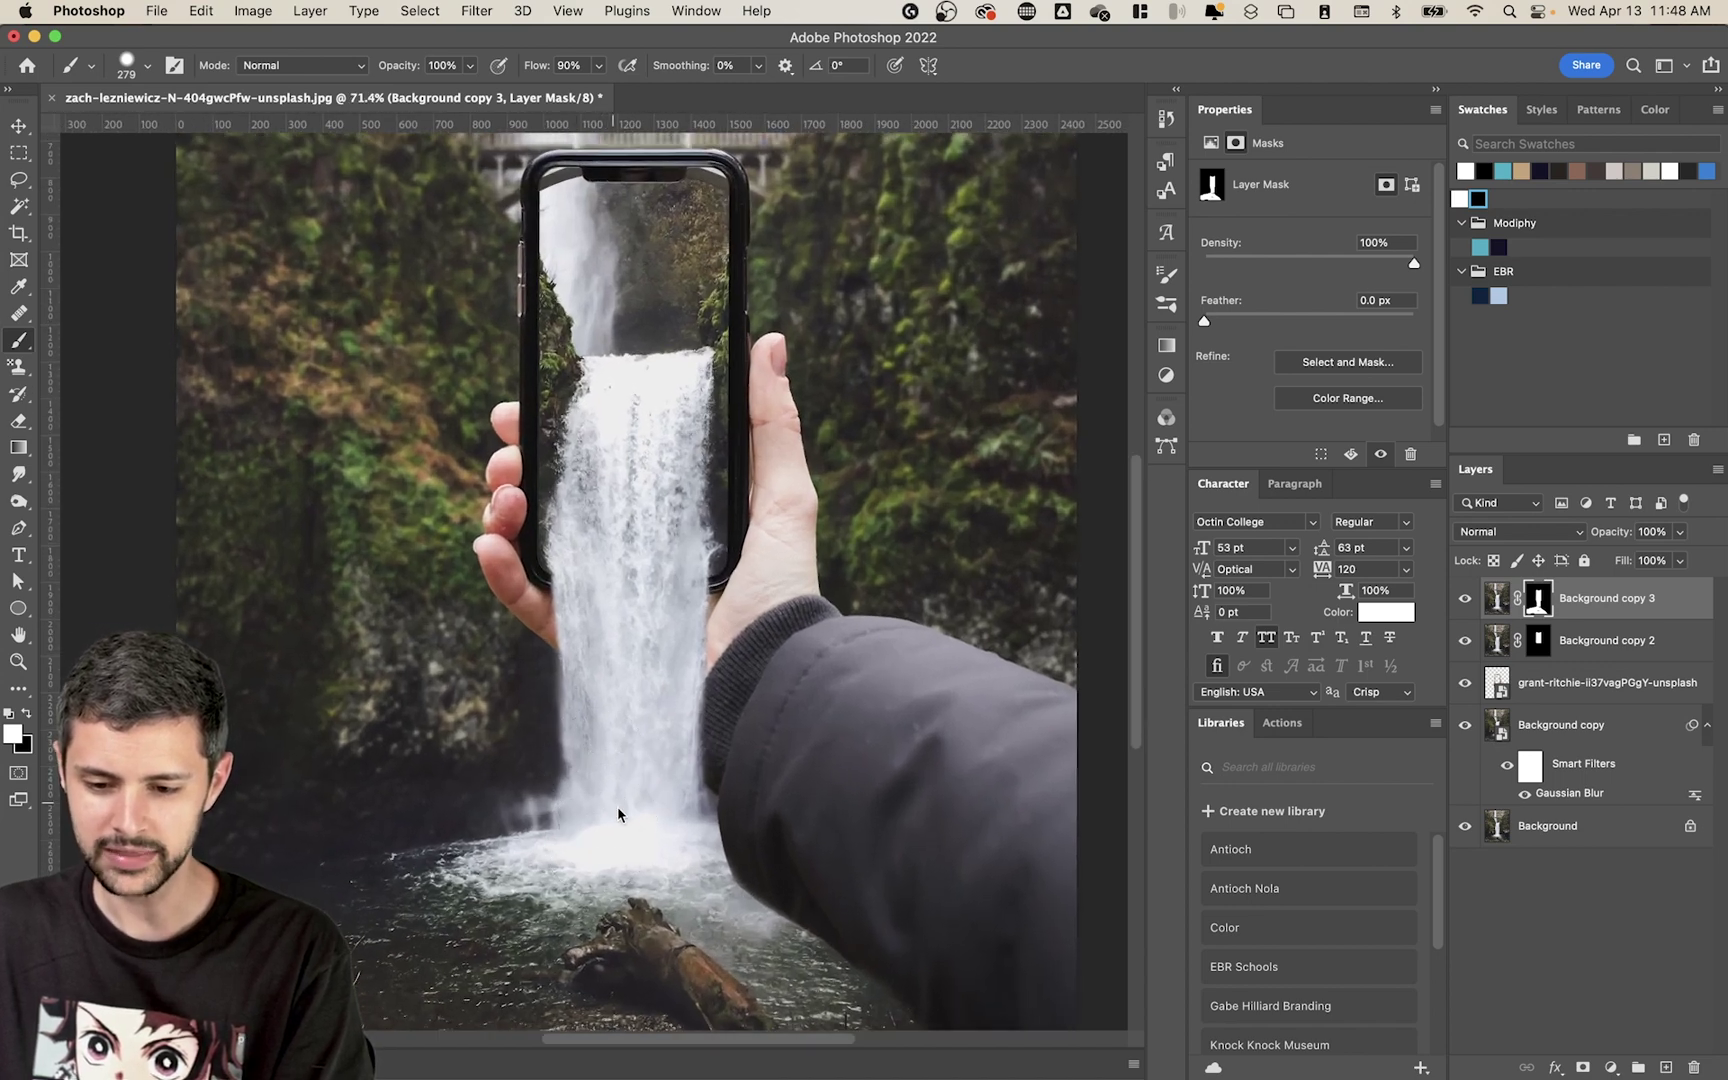
scroll(660, 820, down, 2)
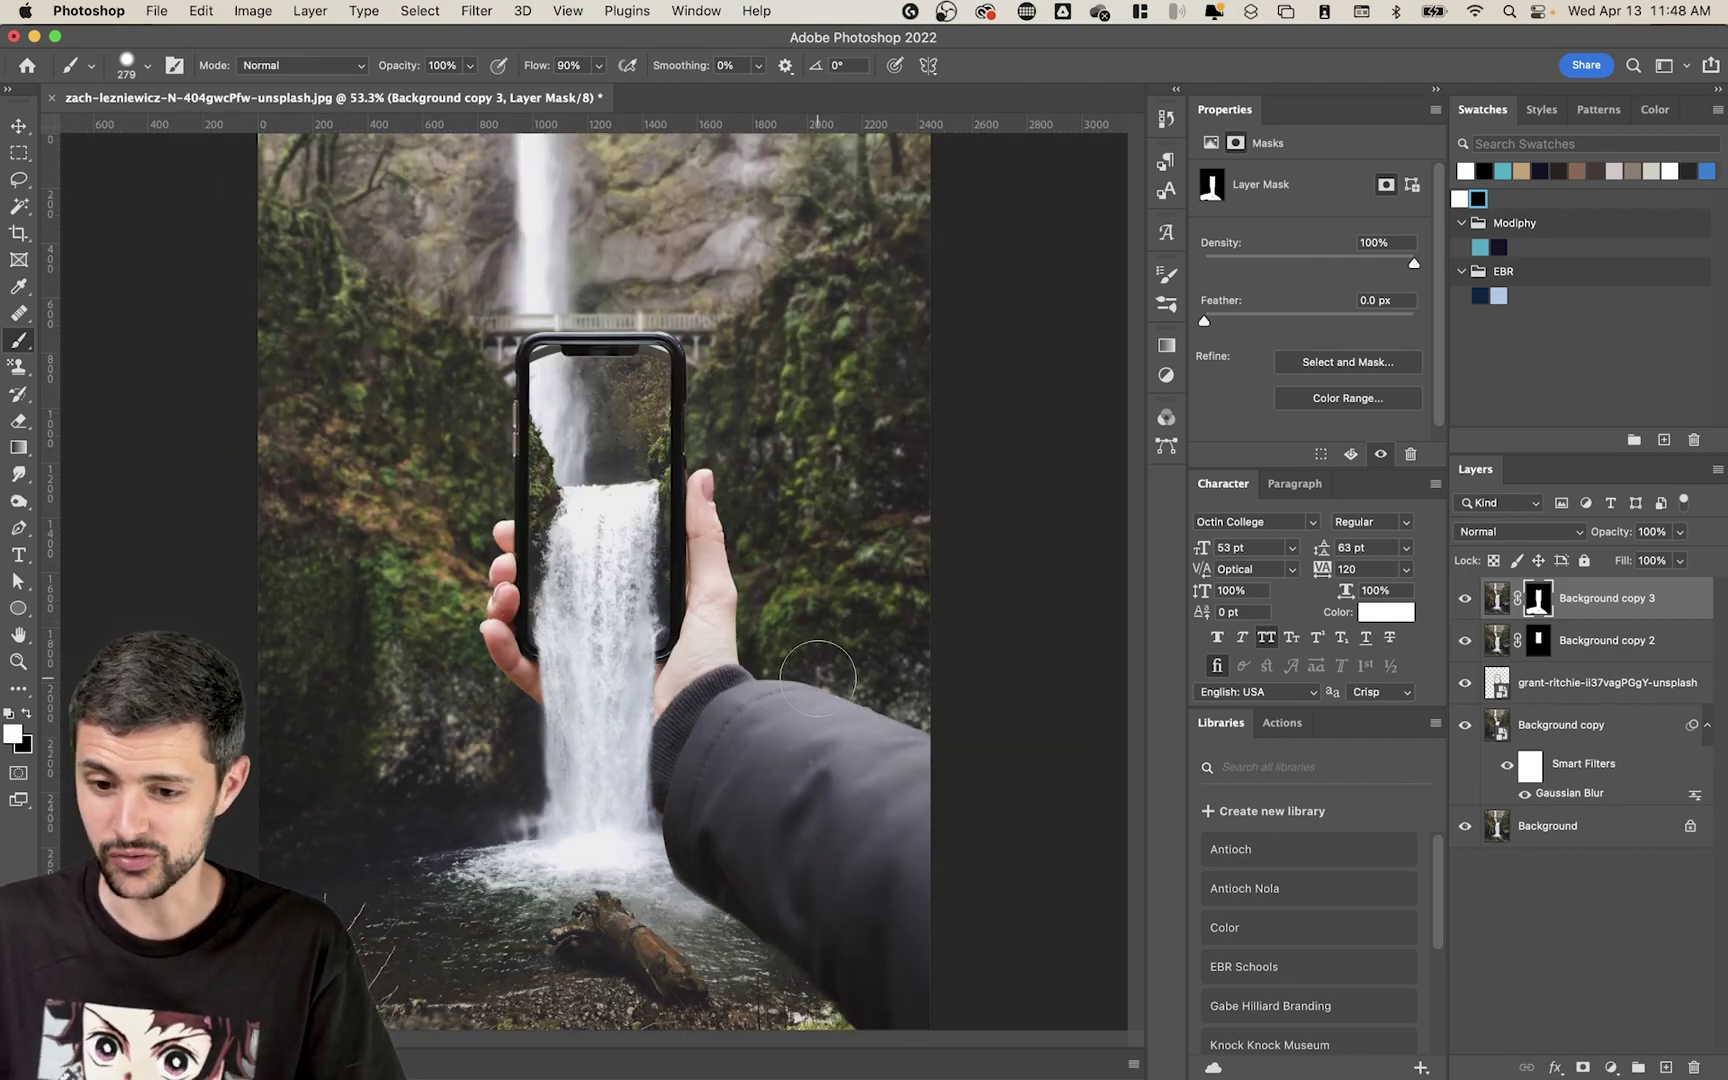
key(v)
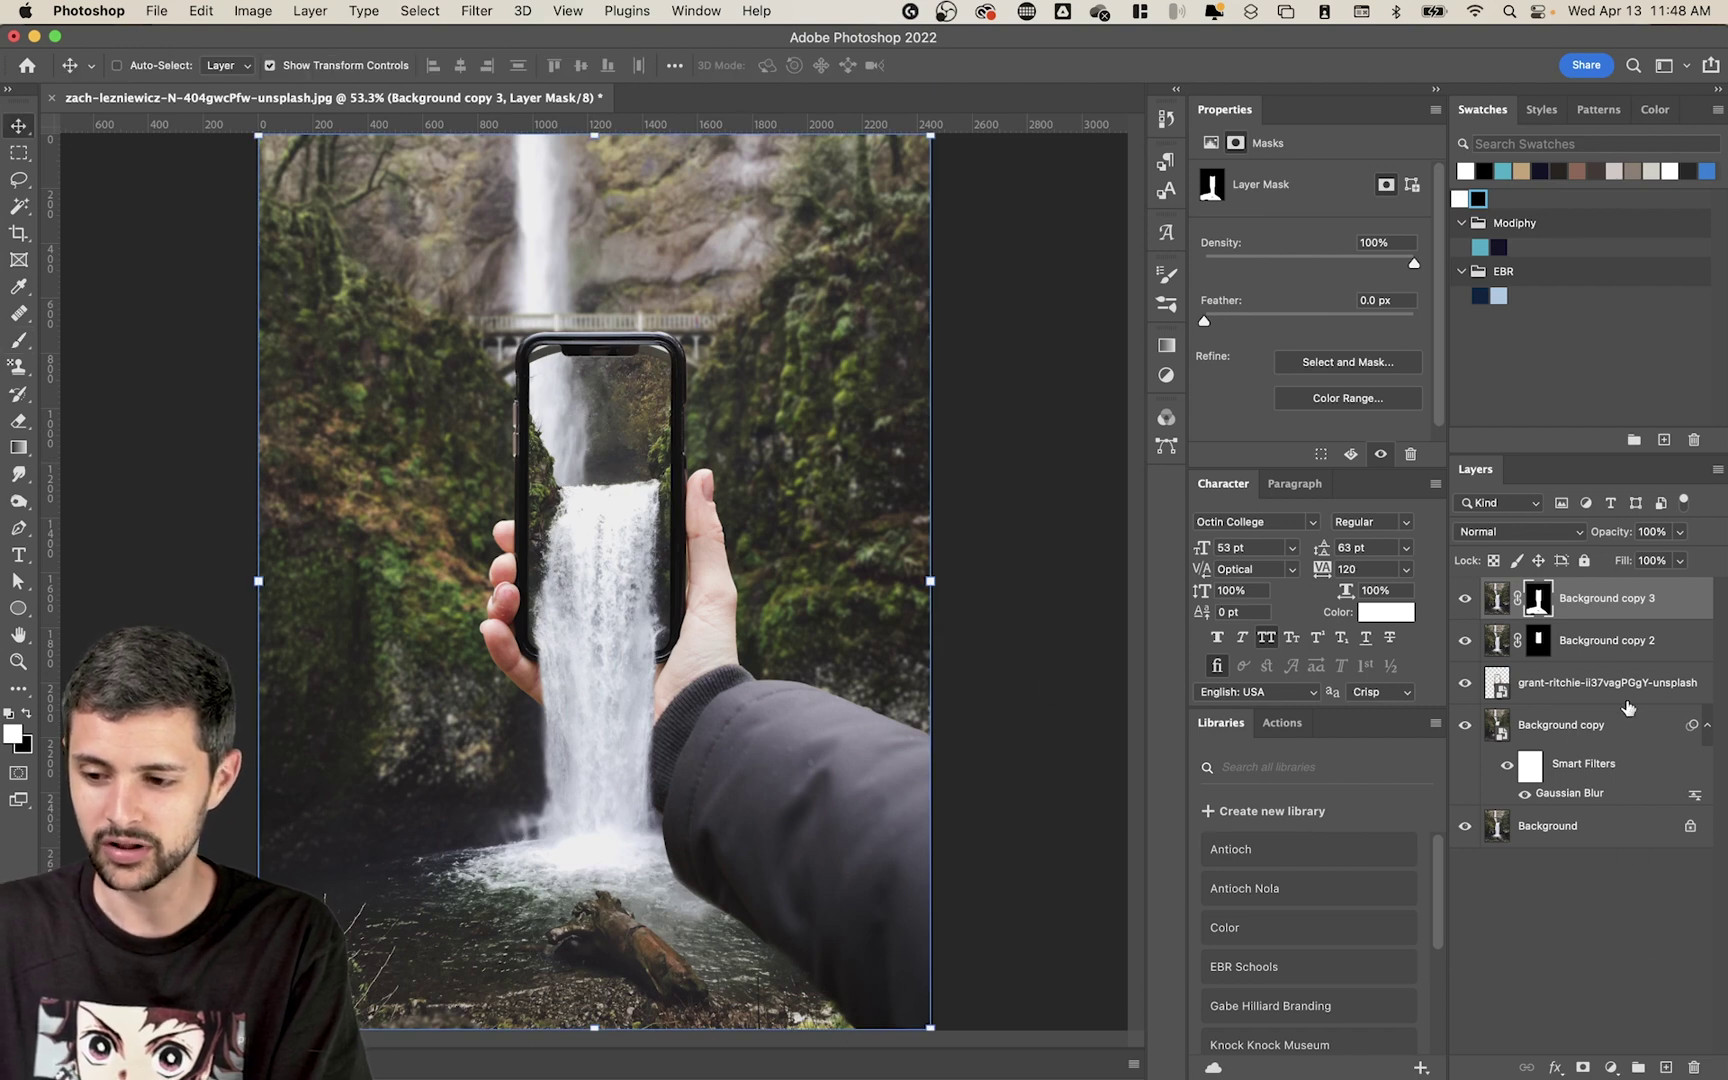
- Create a new empty Layer 1 and place it inside a new Group 1
key(super+shift+n)
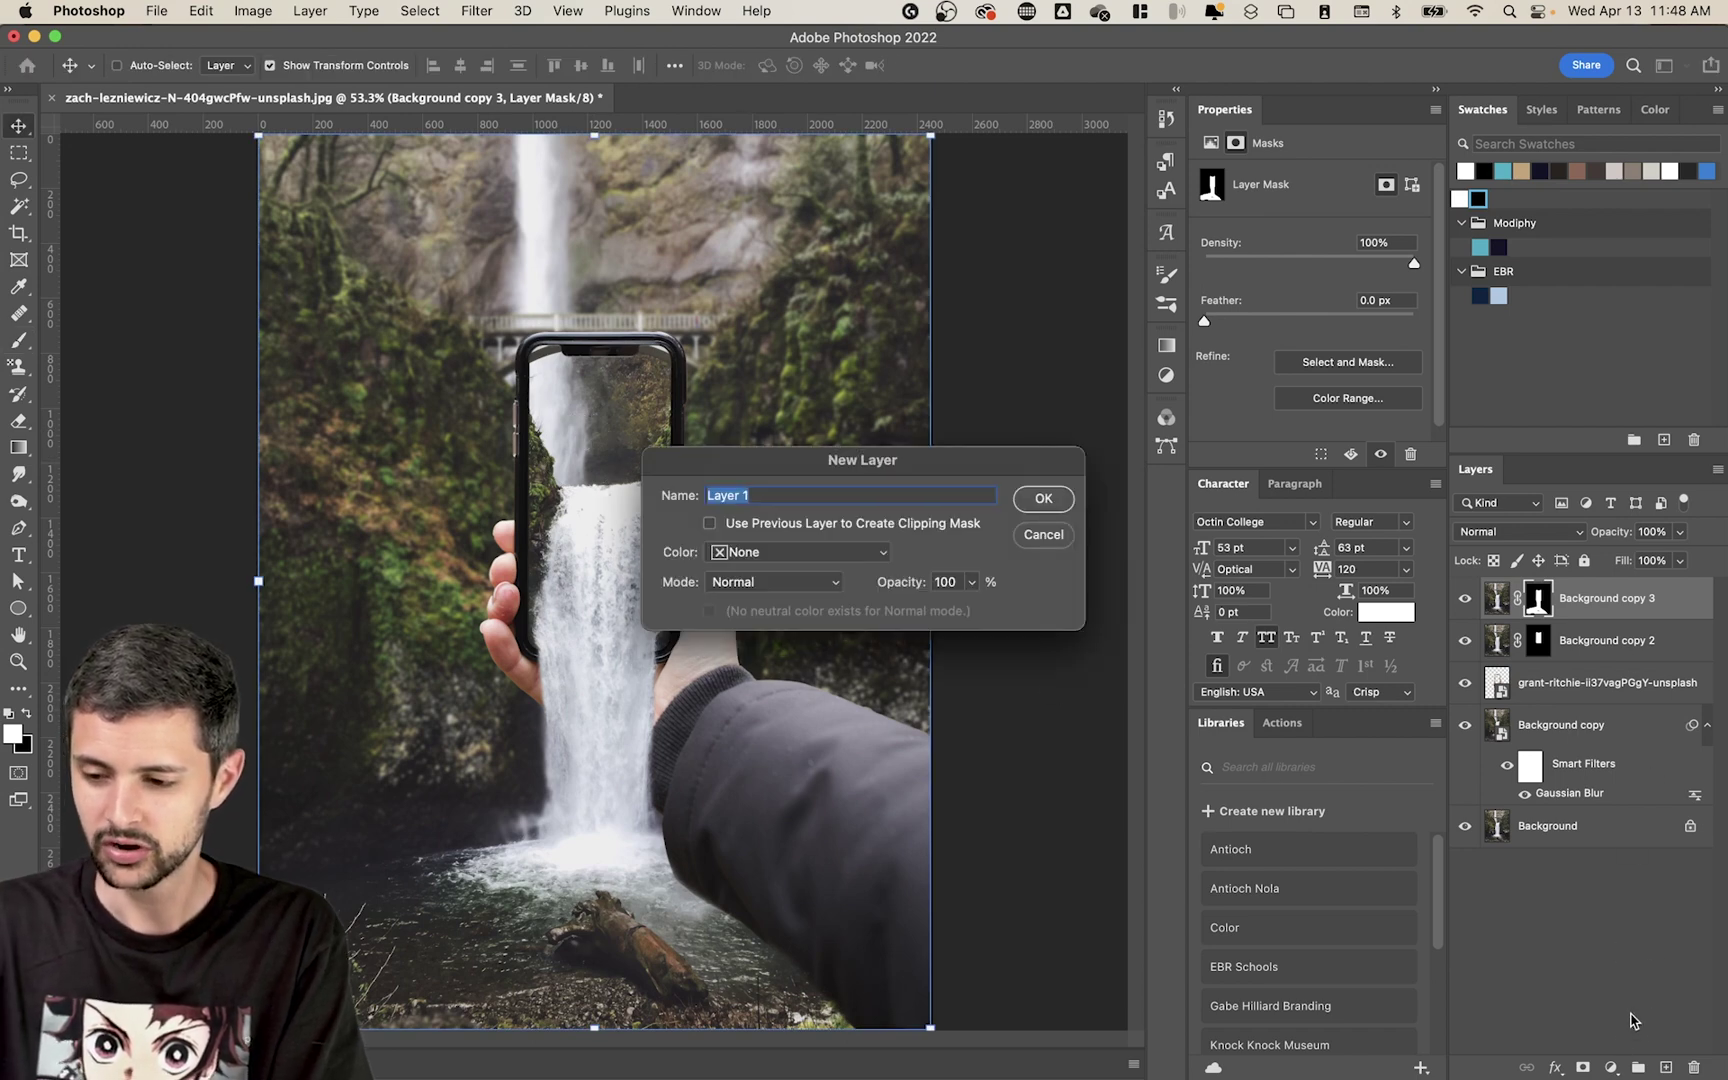
key(Return)
key(d)
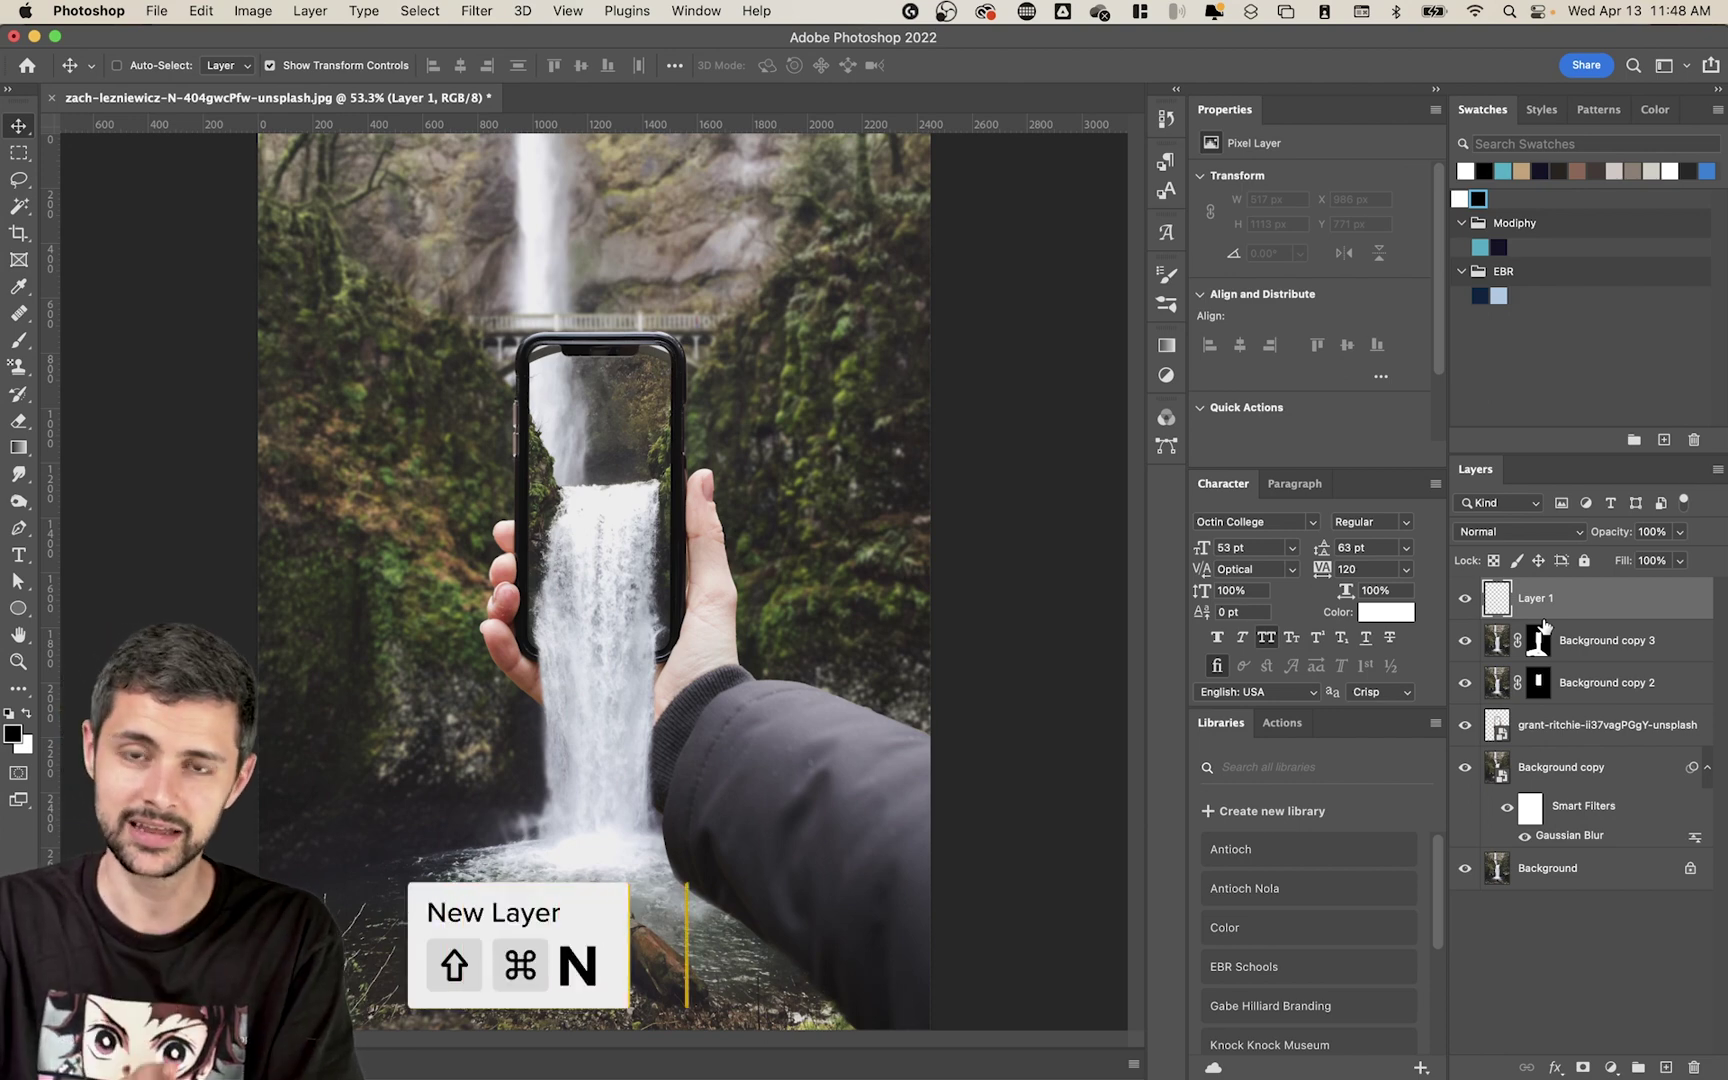
key(super+g)
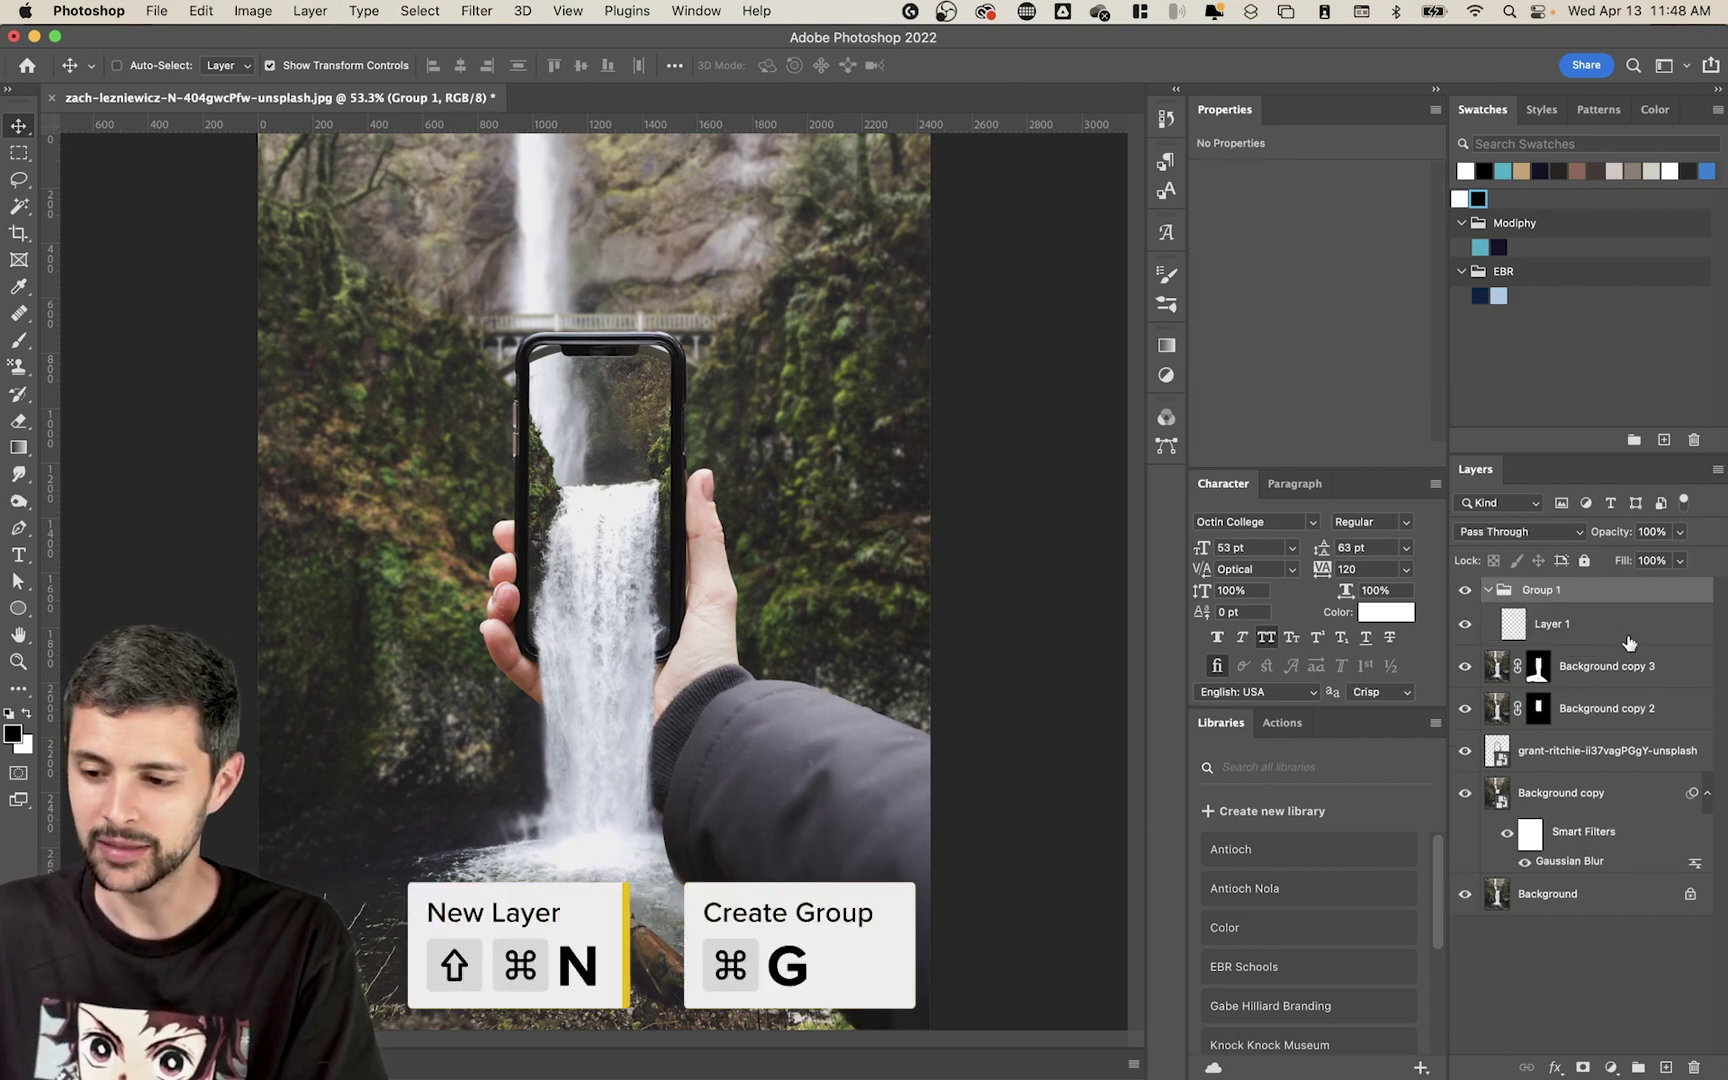
click(1578, 628)
- Add a Levels adjustment in the group, delete empty Layer 1, and set inputs 17/1.08/238
click(1611, 1067)
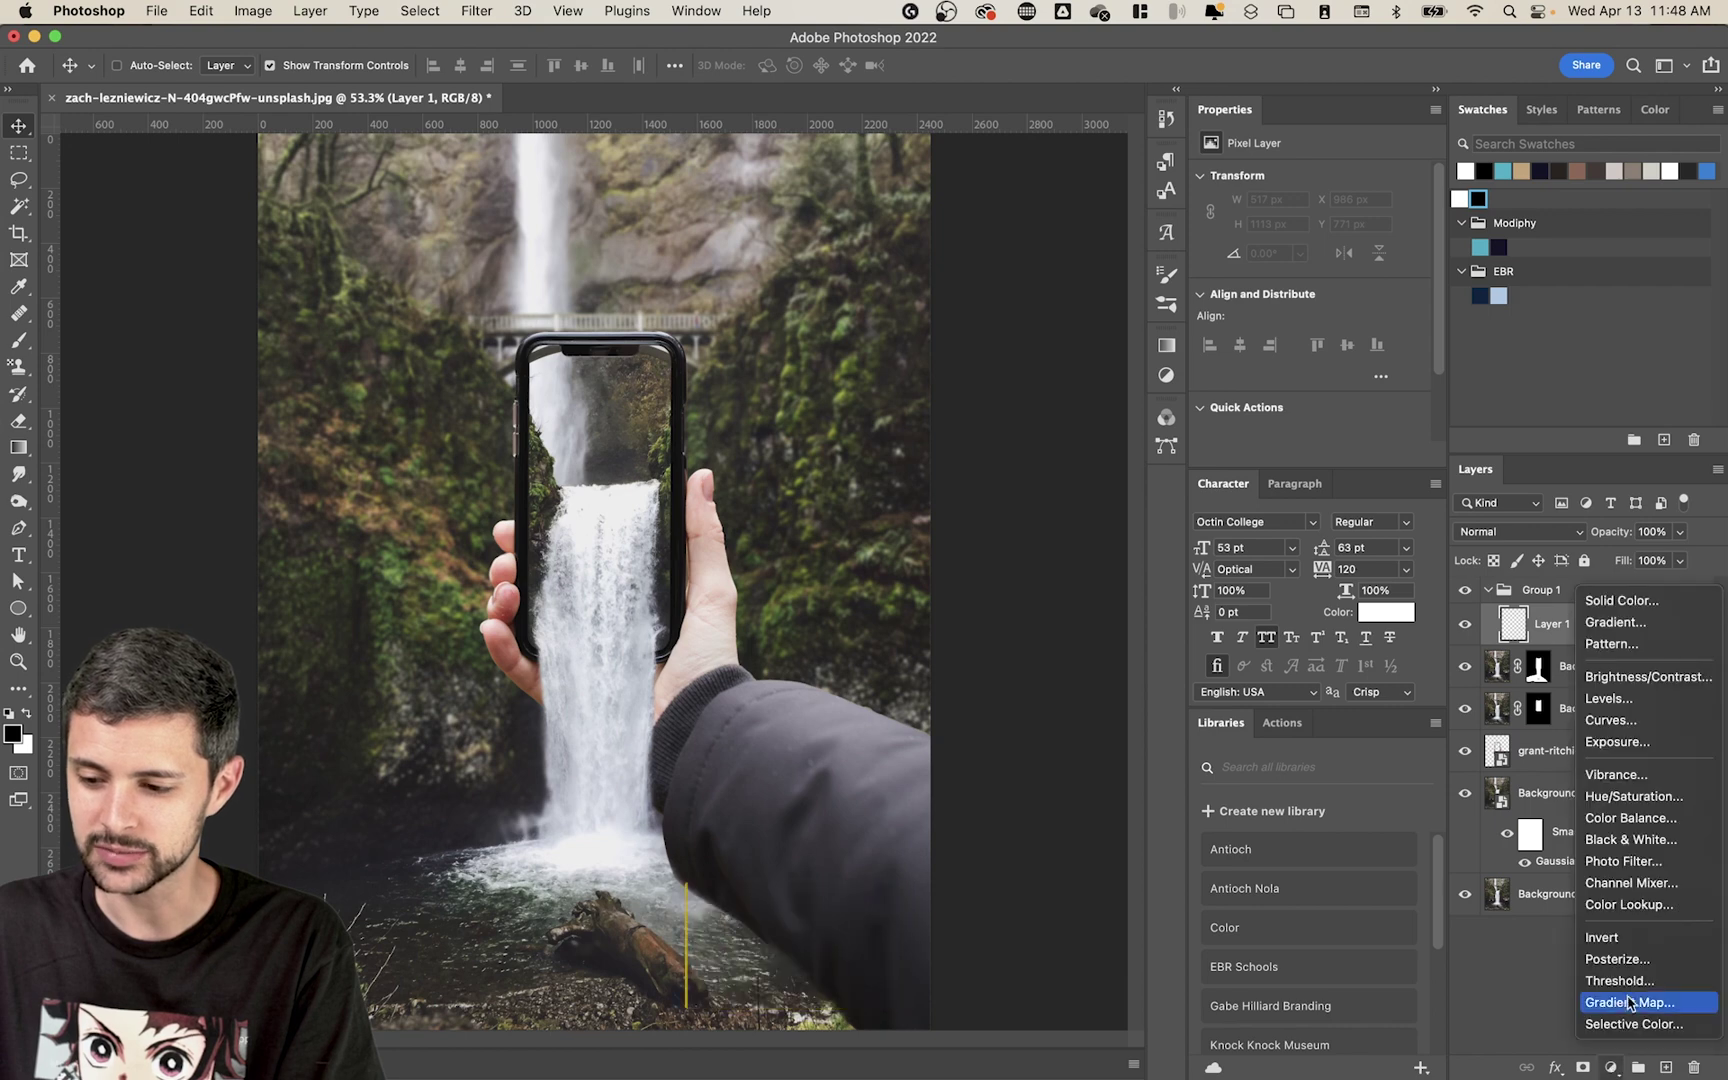
click(1612, 698)
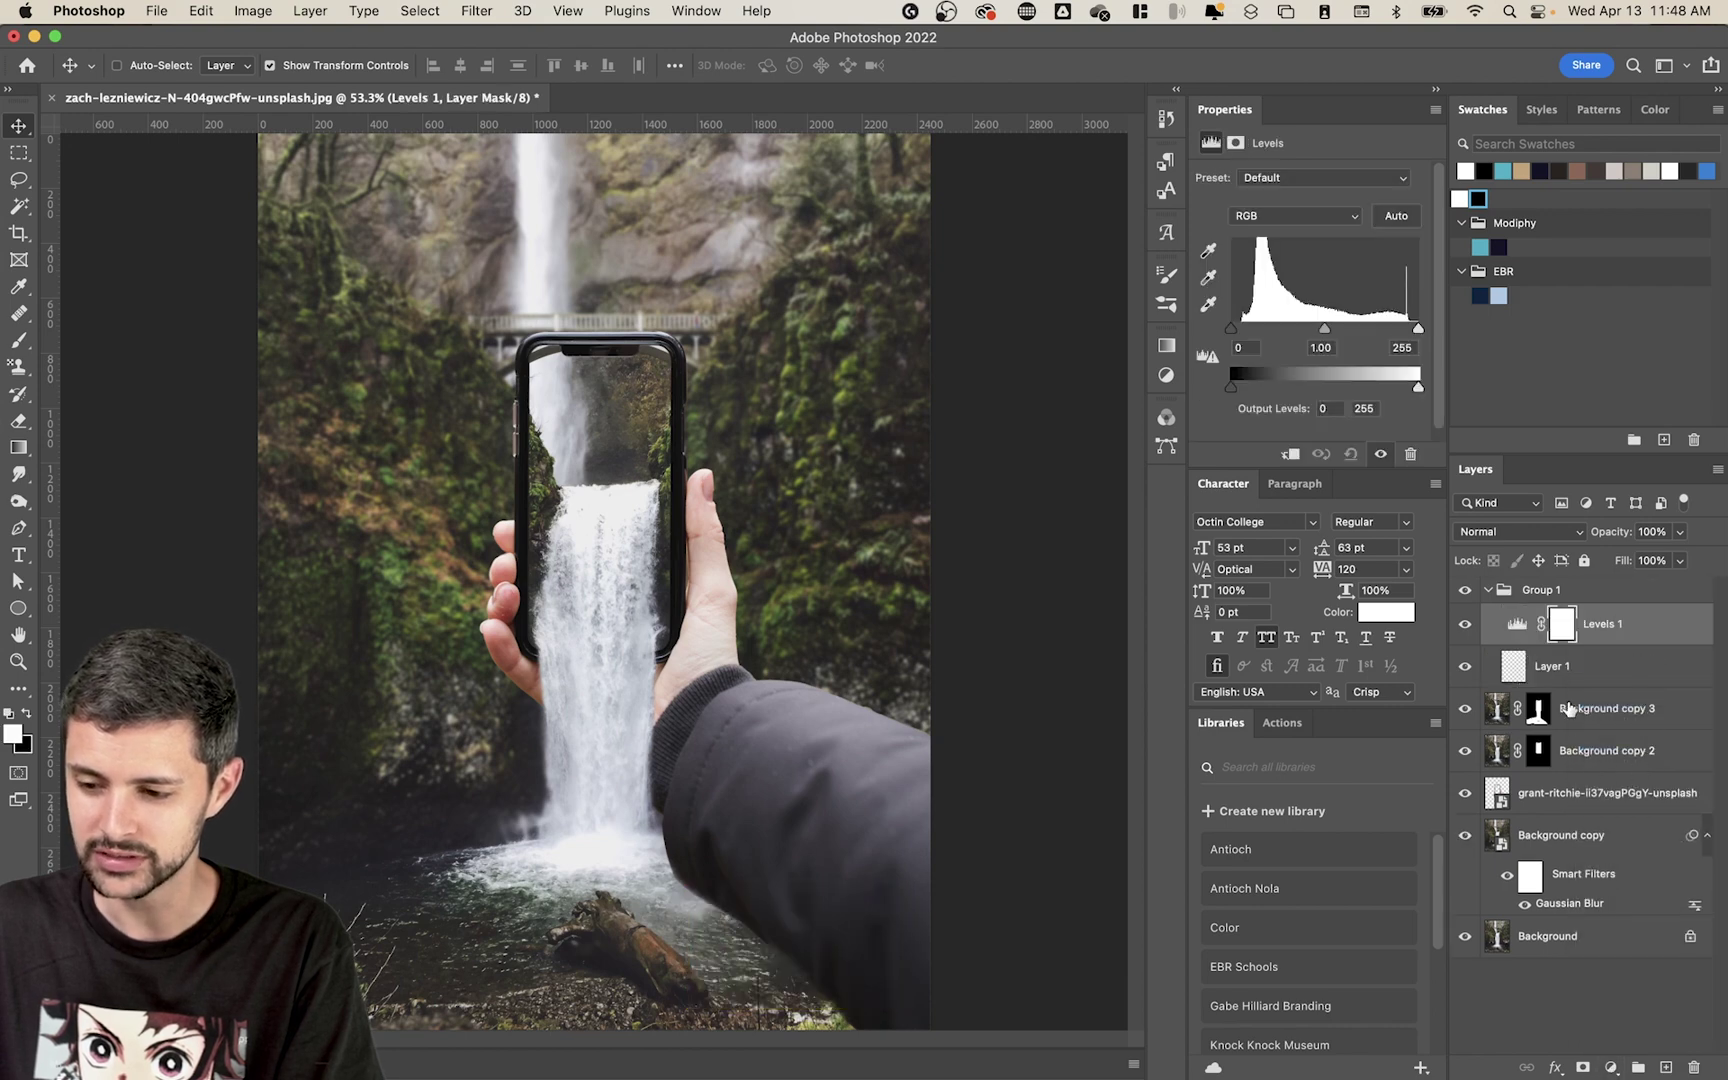
click(1566, 668)
key(BackSpace)
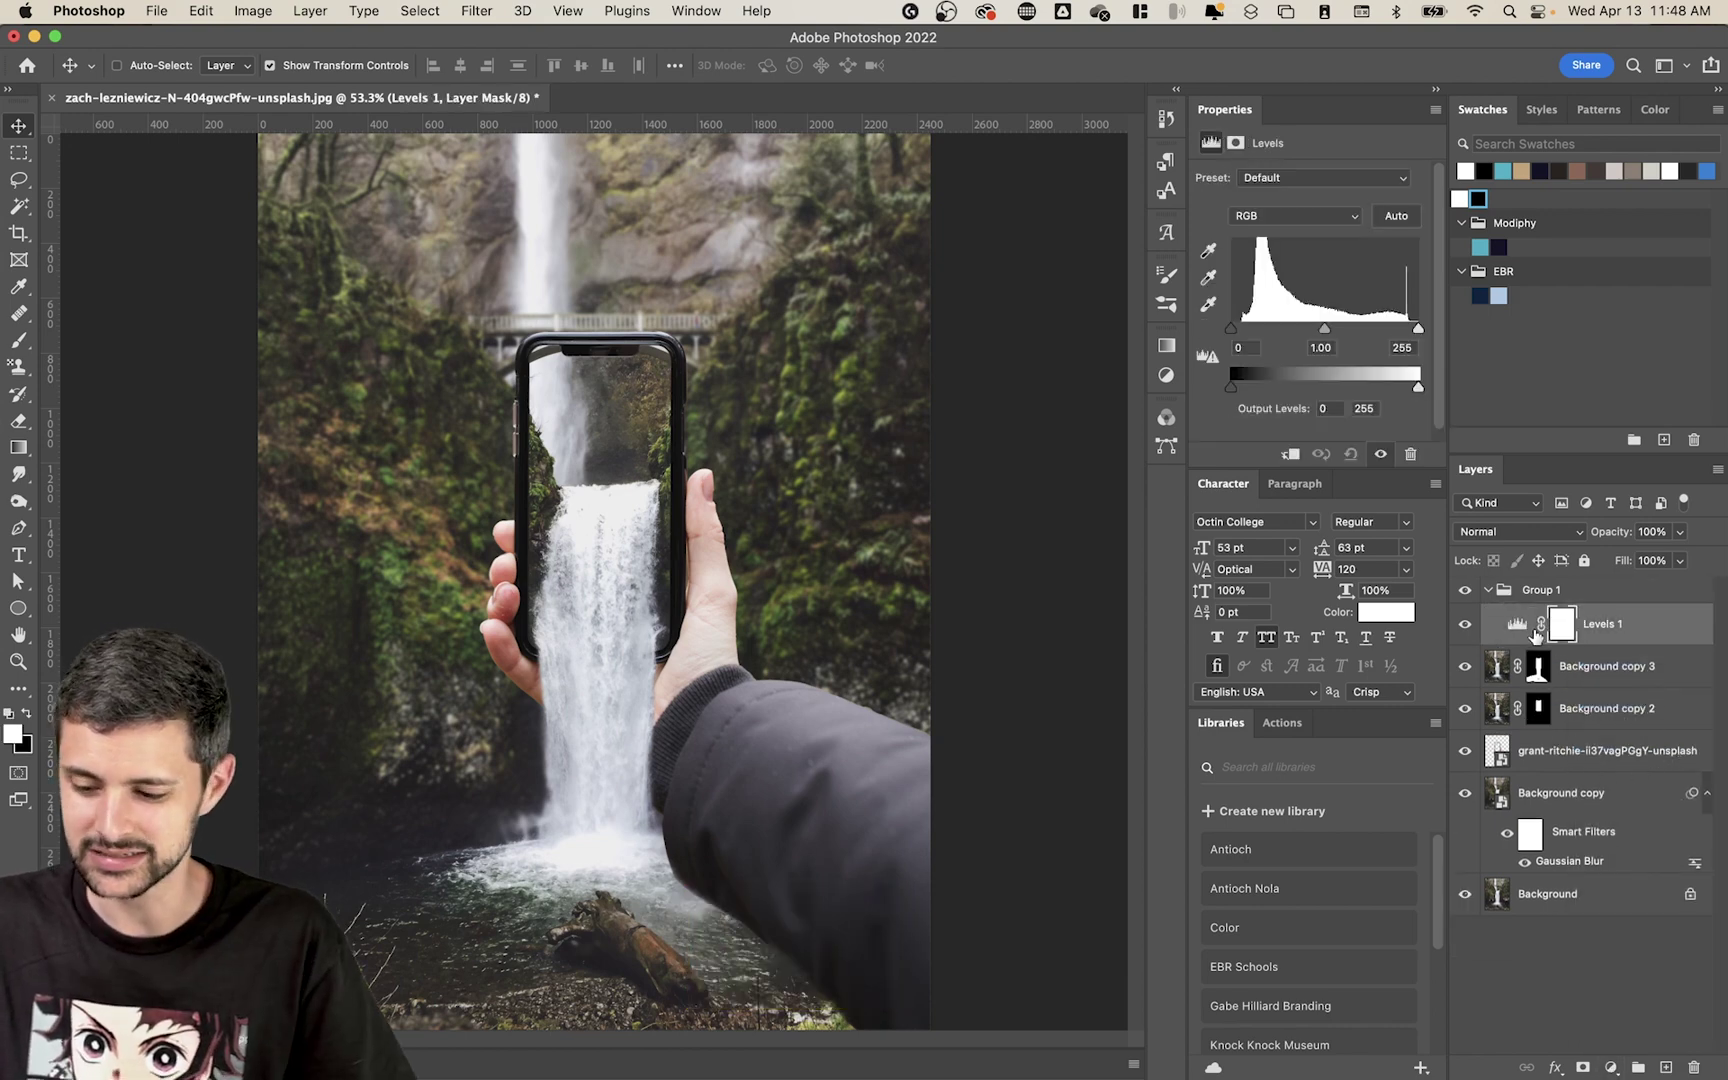
click(1533, 632)
drag(1418, 328, 1407, 331)
drag(1238, 340, 1320, 335)
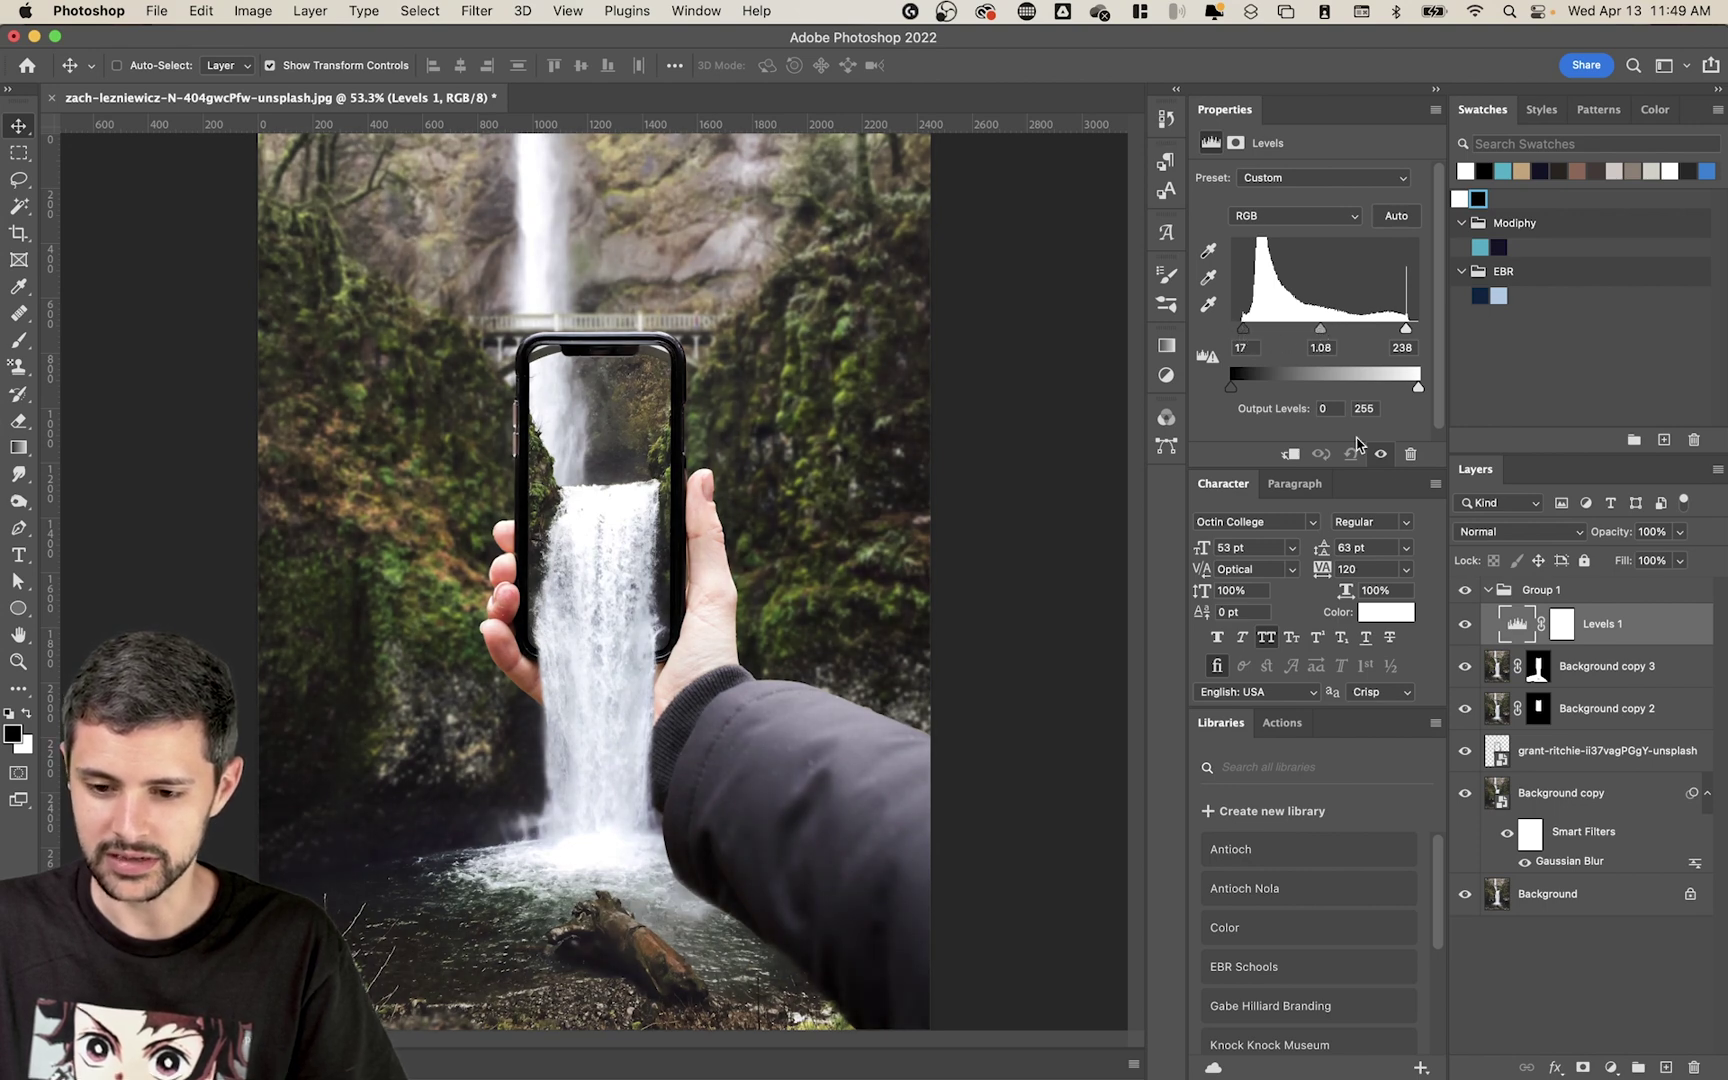
- Add a Color Balance adjustment layer and set its shadows to -14, +12, +8
click(1611, 1068)
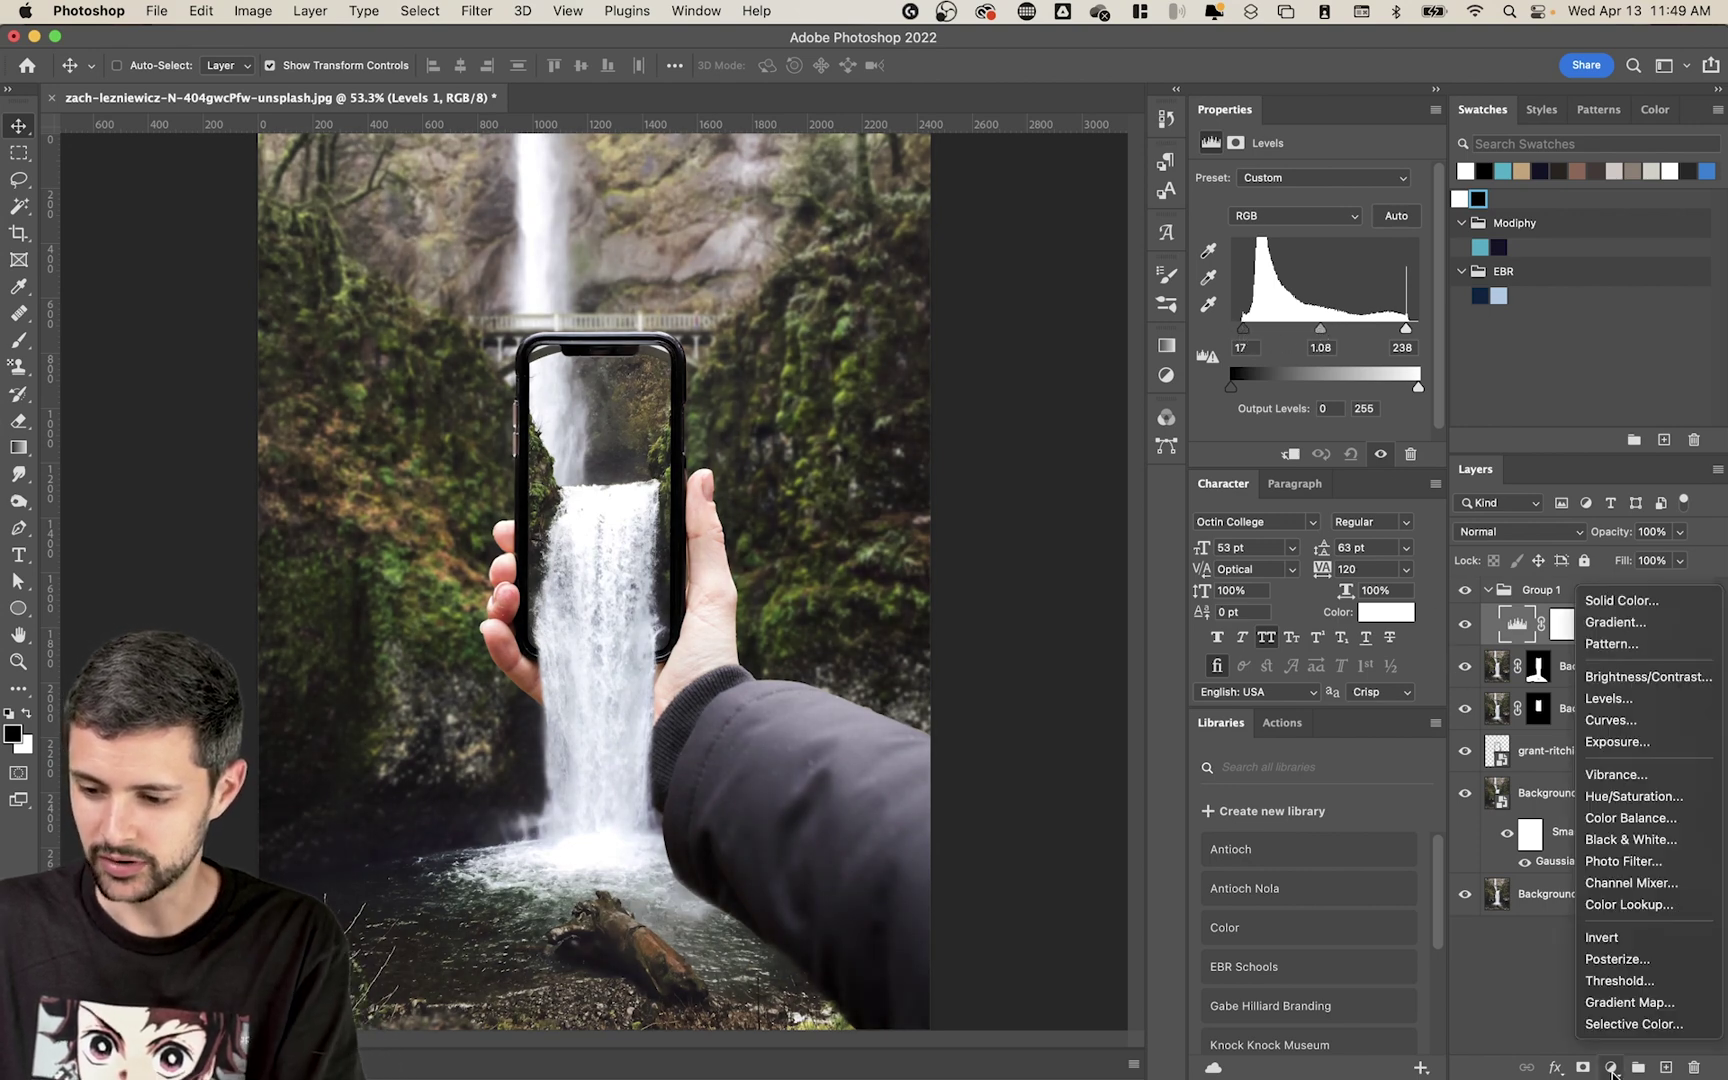
click(1628, 818)
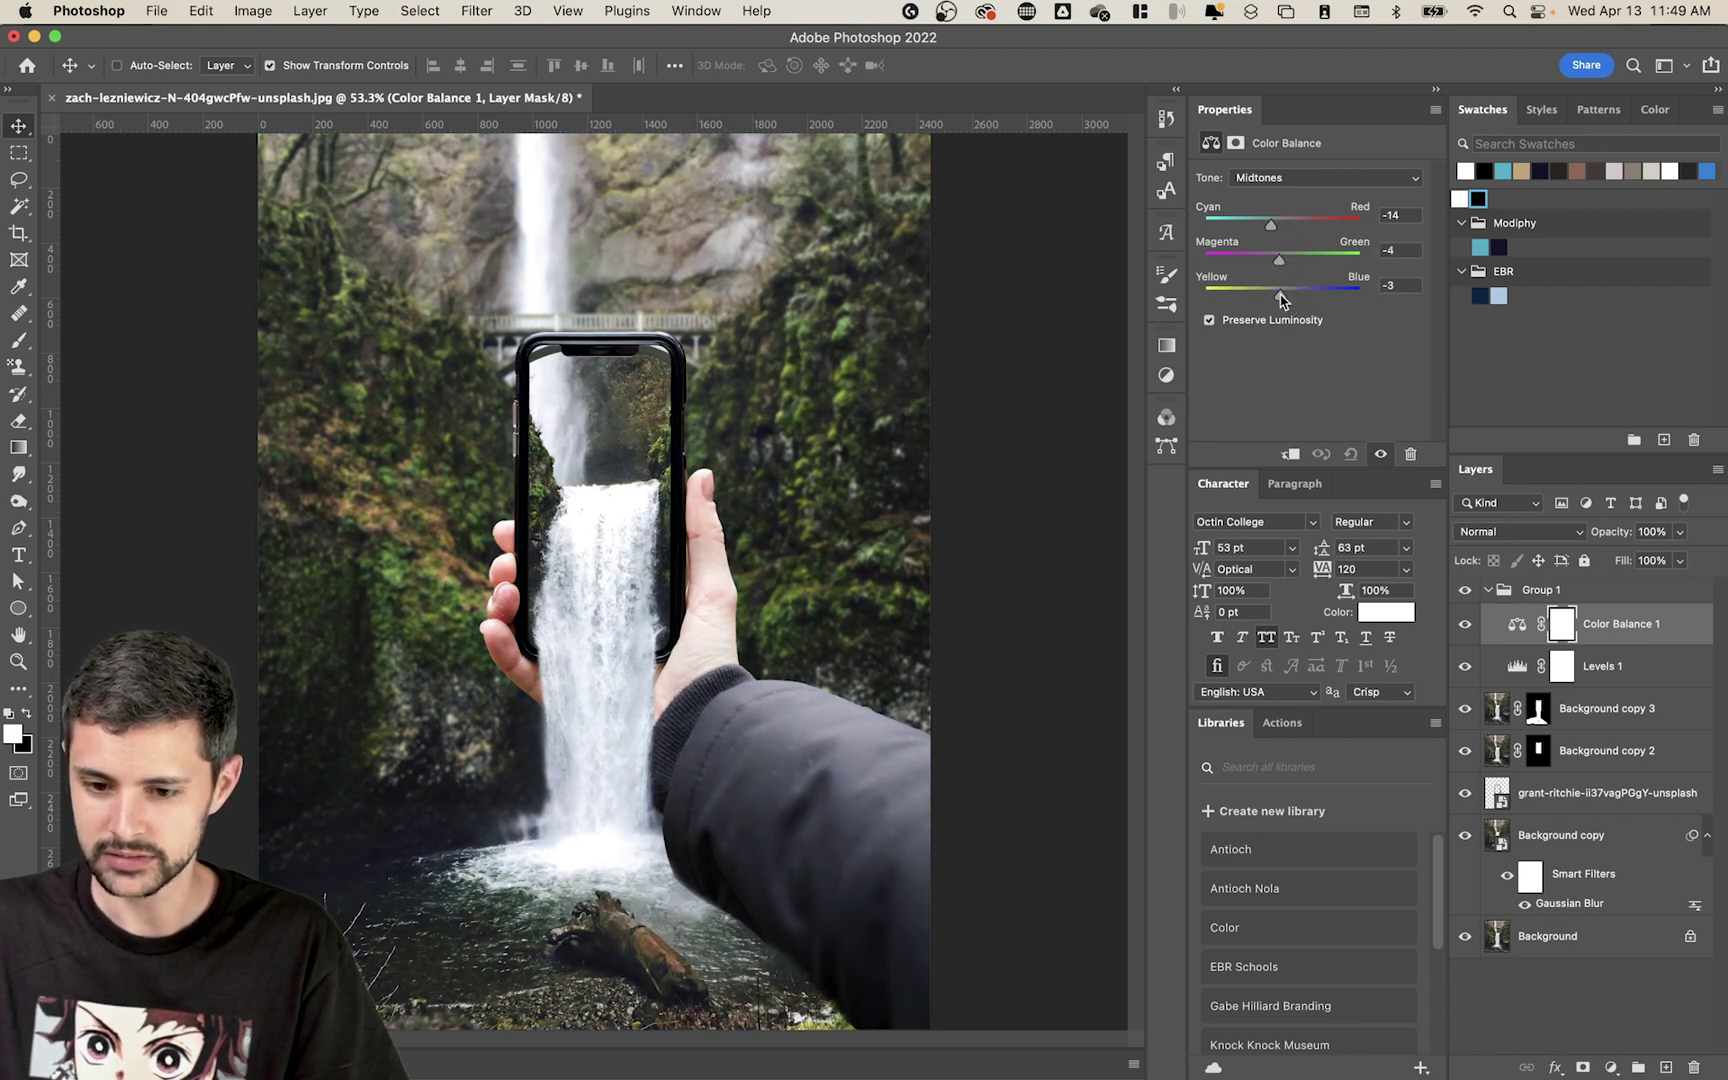
click(1288, 177)
click(1292, 160)
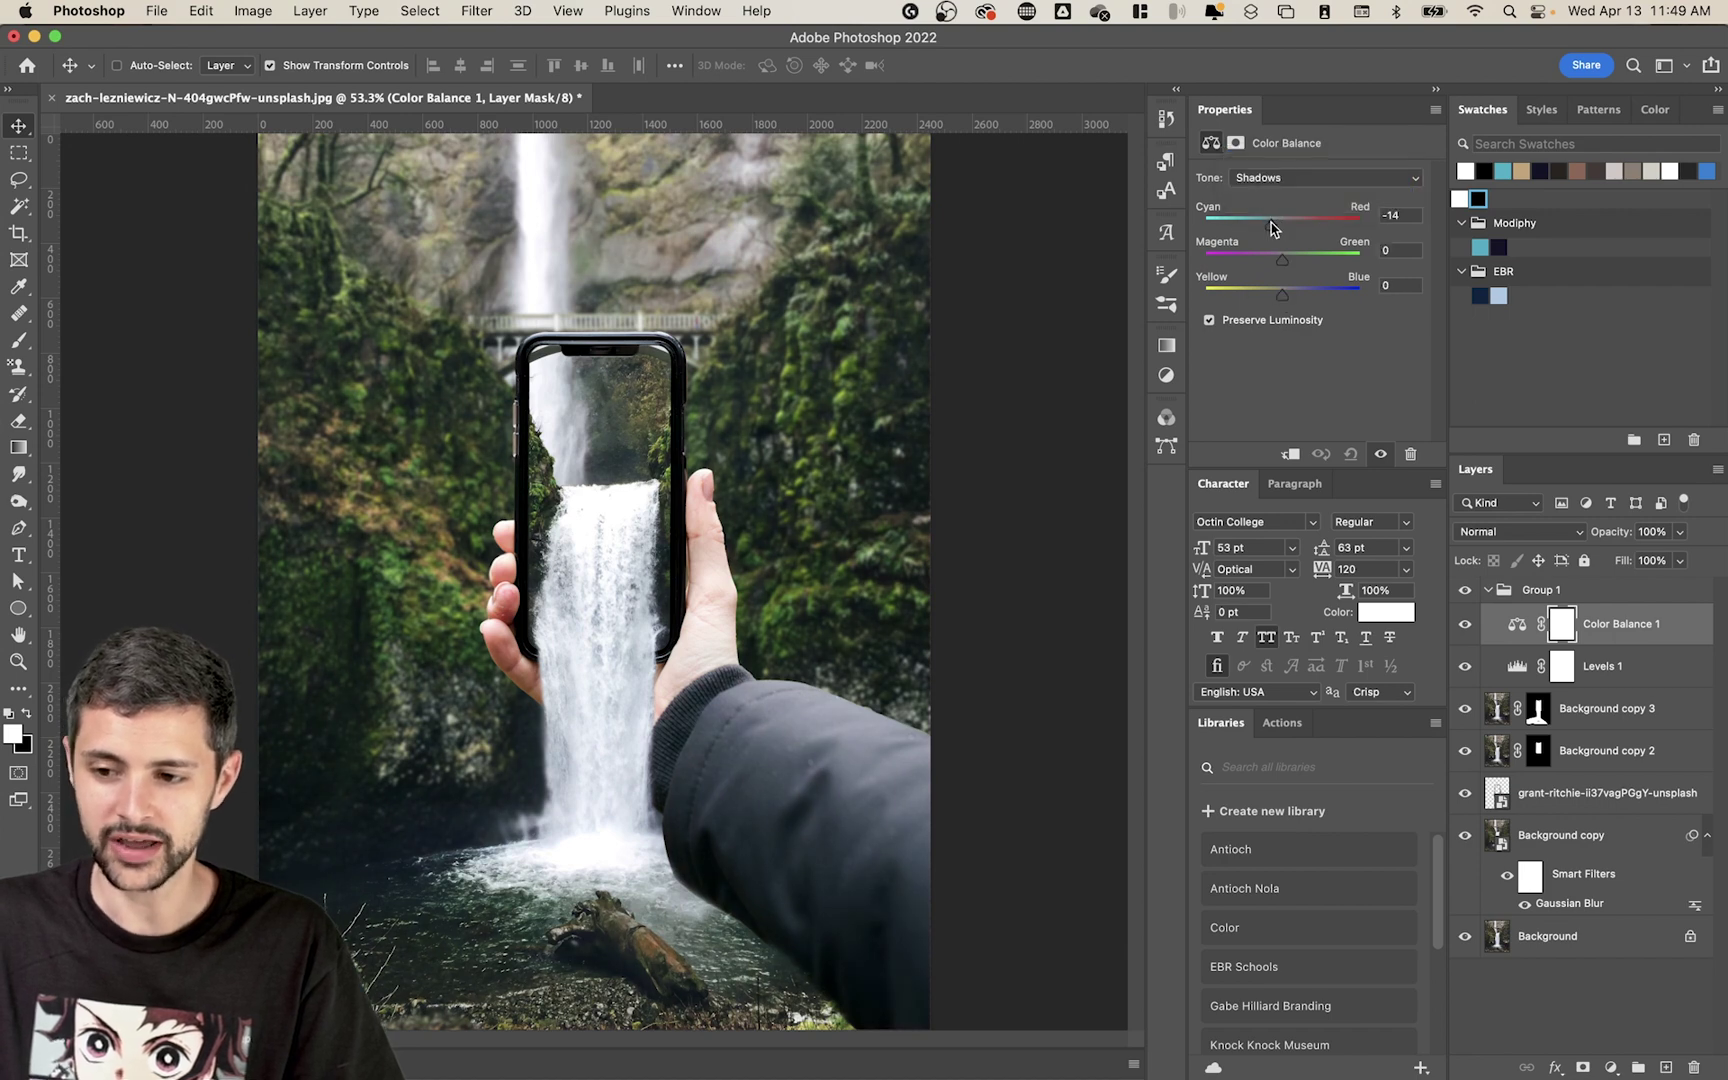
drag(1290, 263, 1293, 262)
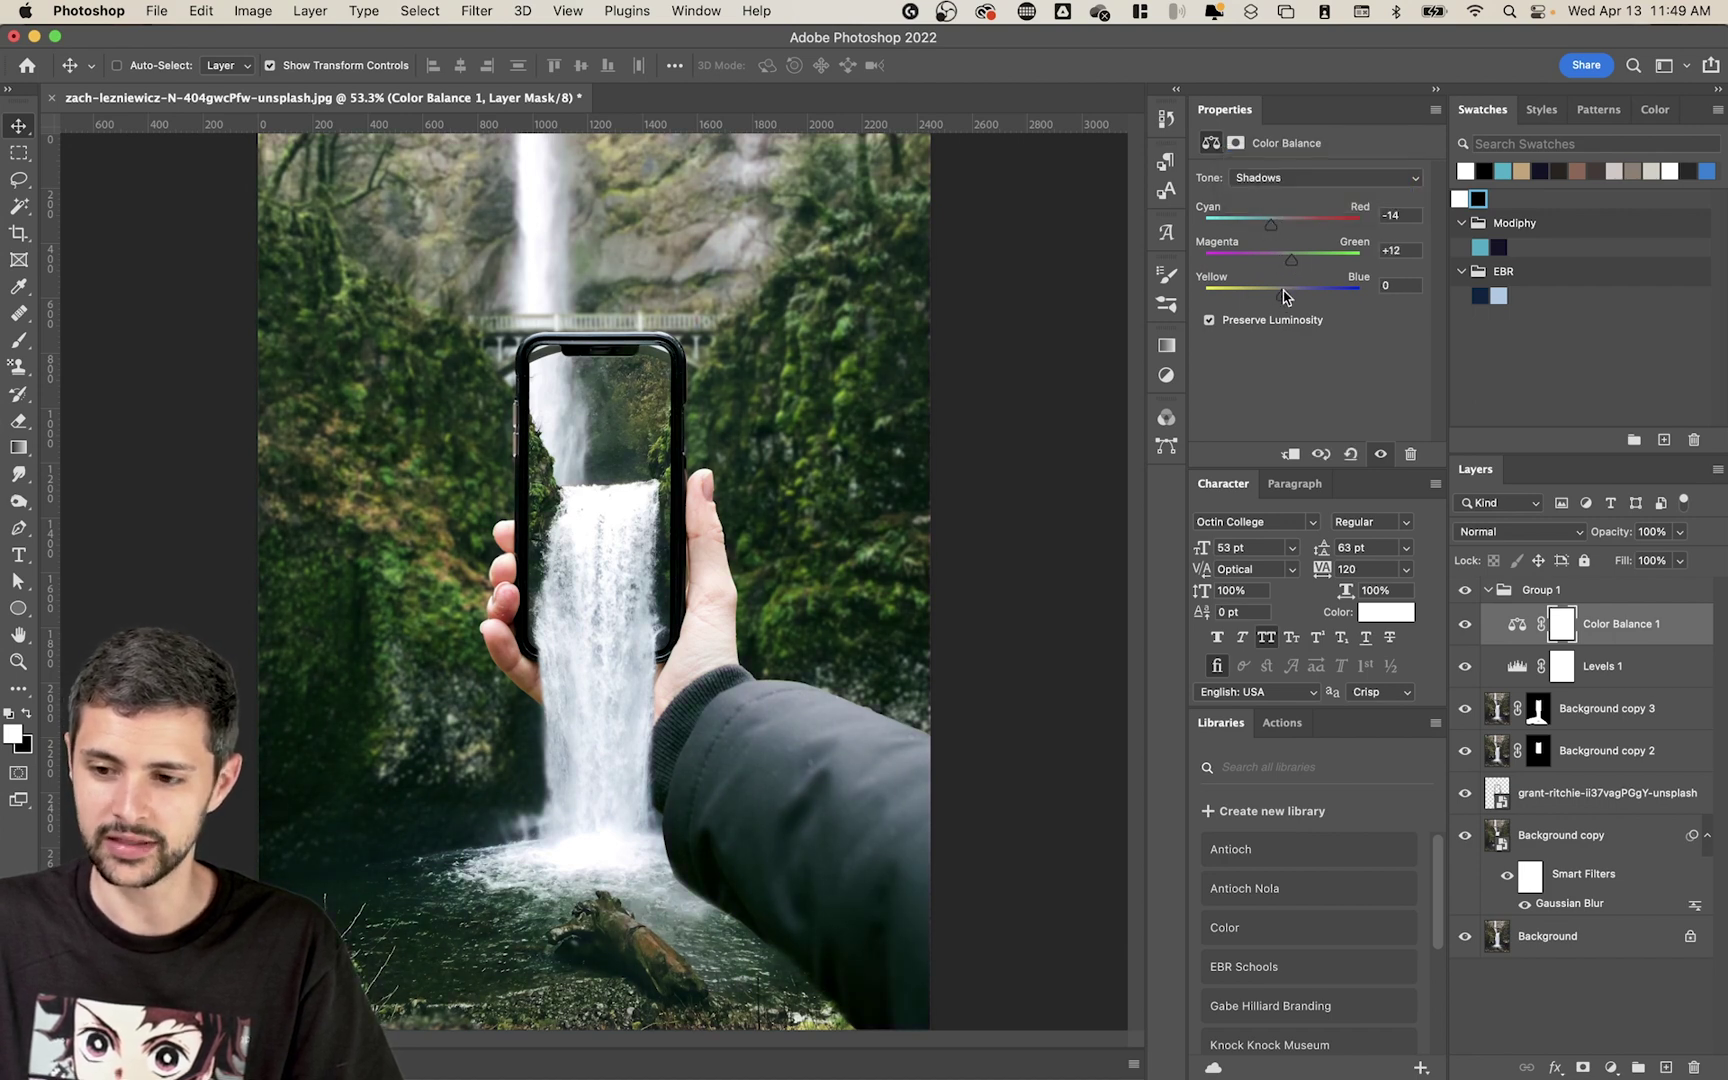
- Set the Color Balance highlights to +1, +1, +11, pushing them toward blue
click(1307, 176)
click(1311, 216)
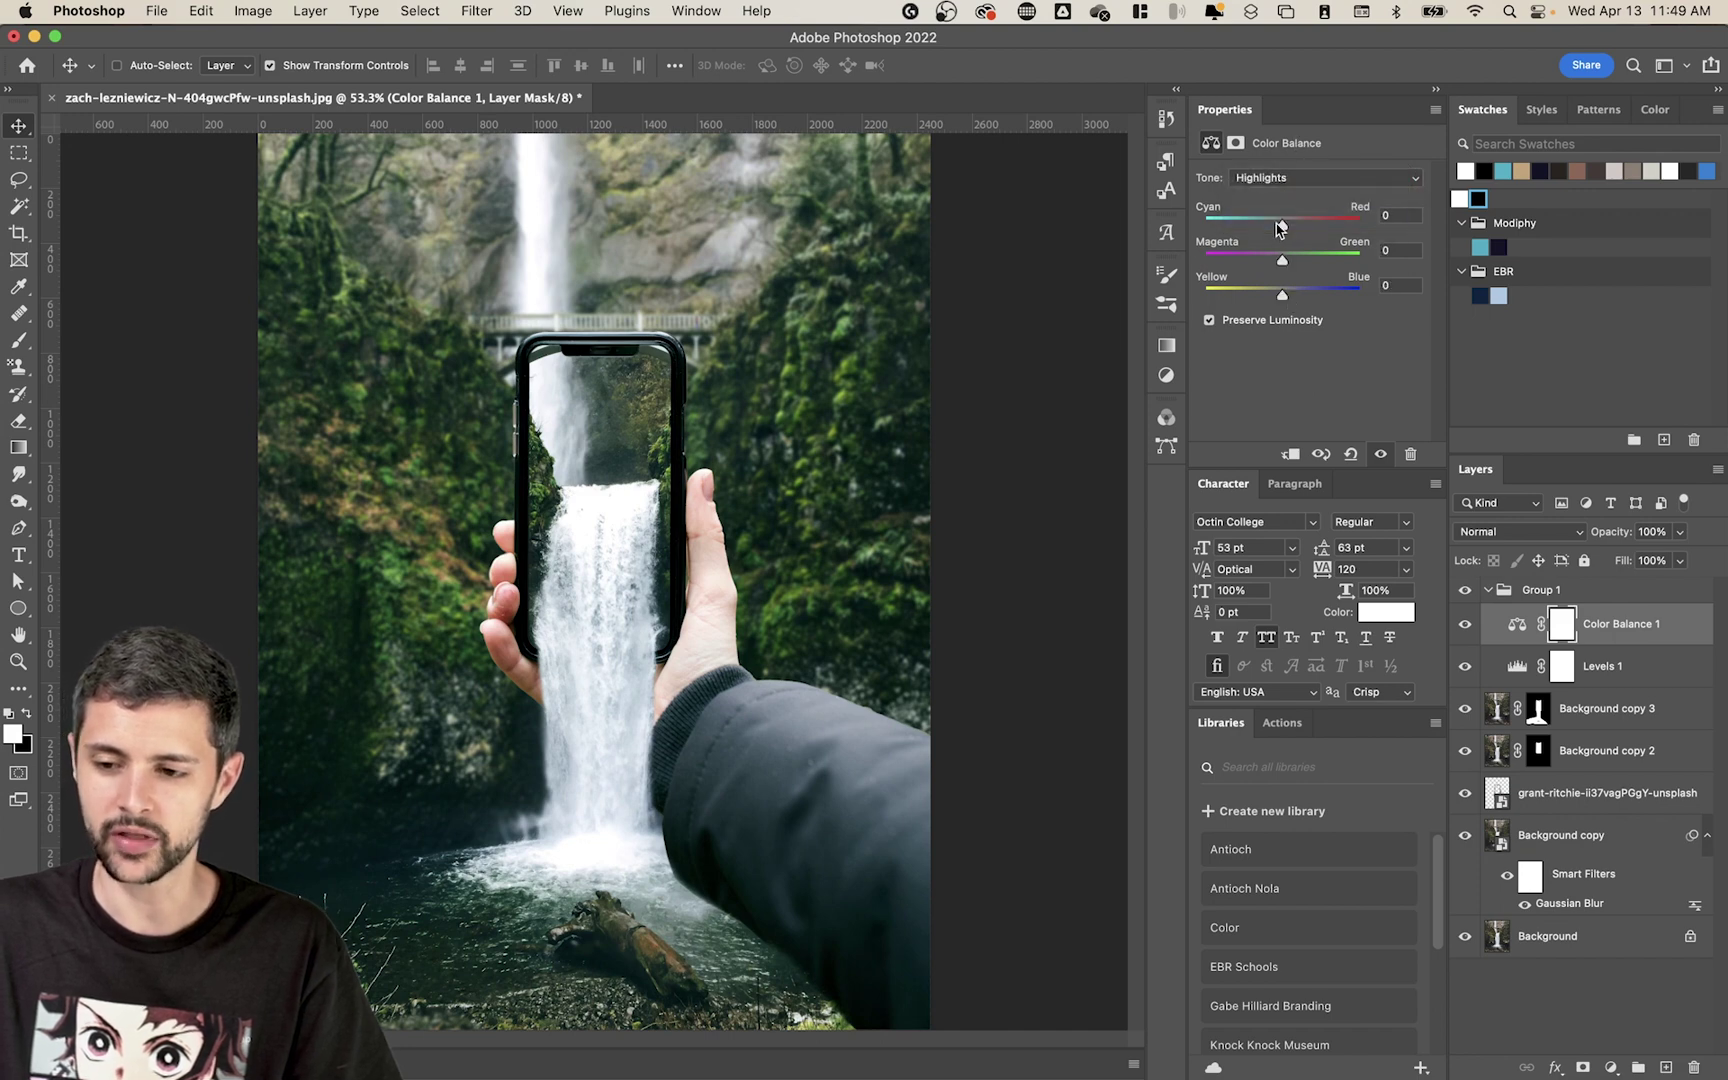
drag(1279, 228, 1273, 228)
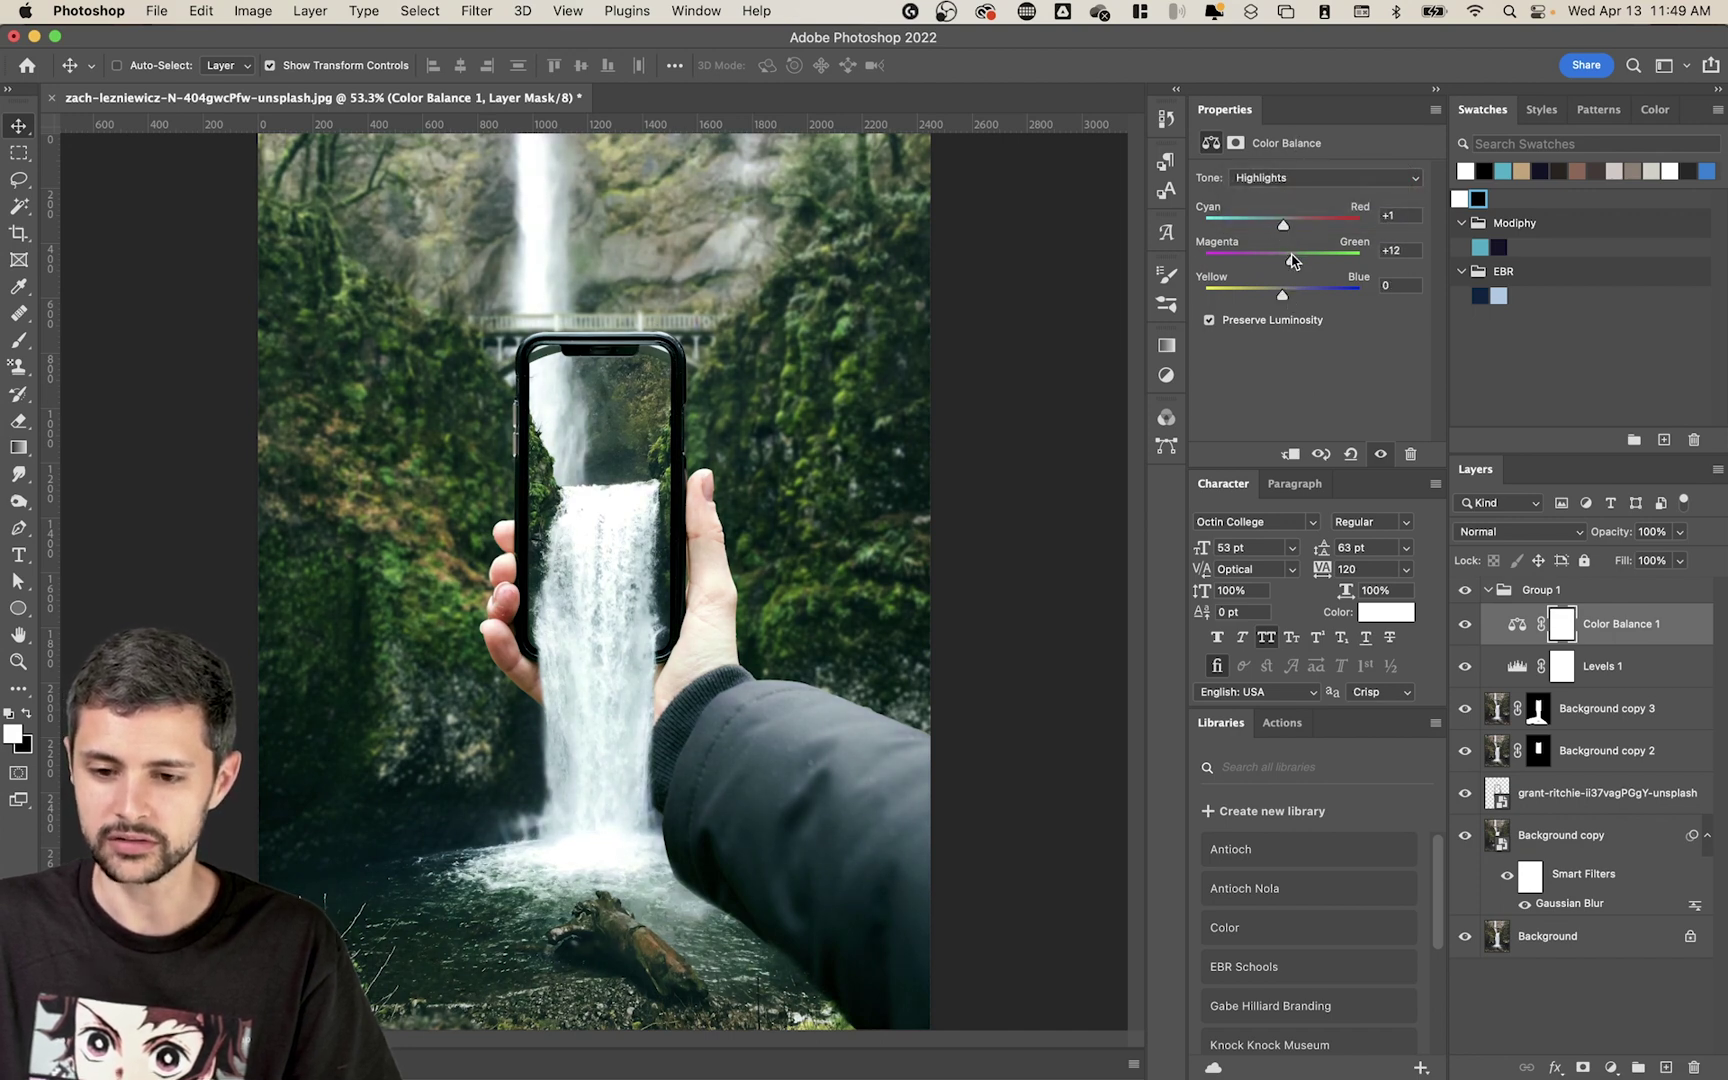
drag(1280, 298, 1287, 298)
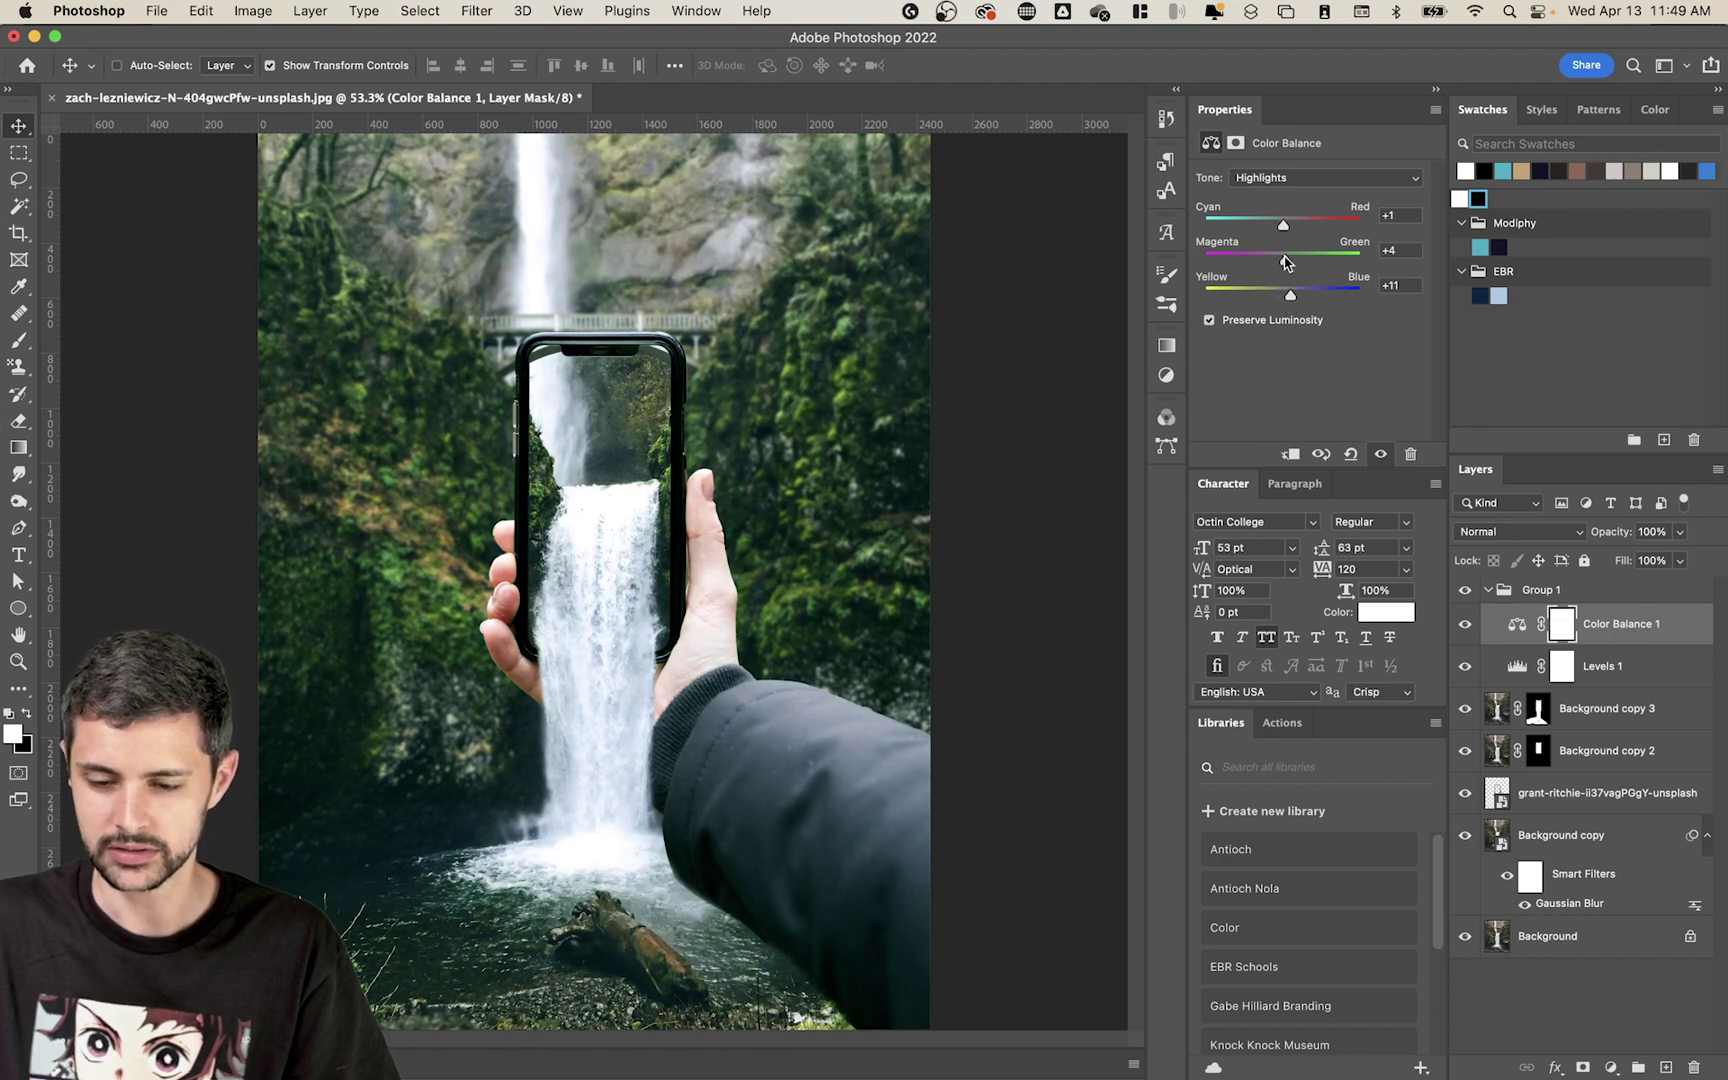
click(1488, 590)
- Toggle Group 1's visibility repeatedly to compare the composite with and without its colour grading
click(1467, 591)
click(1466, 592)
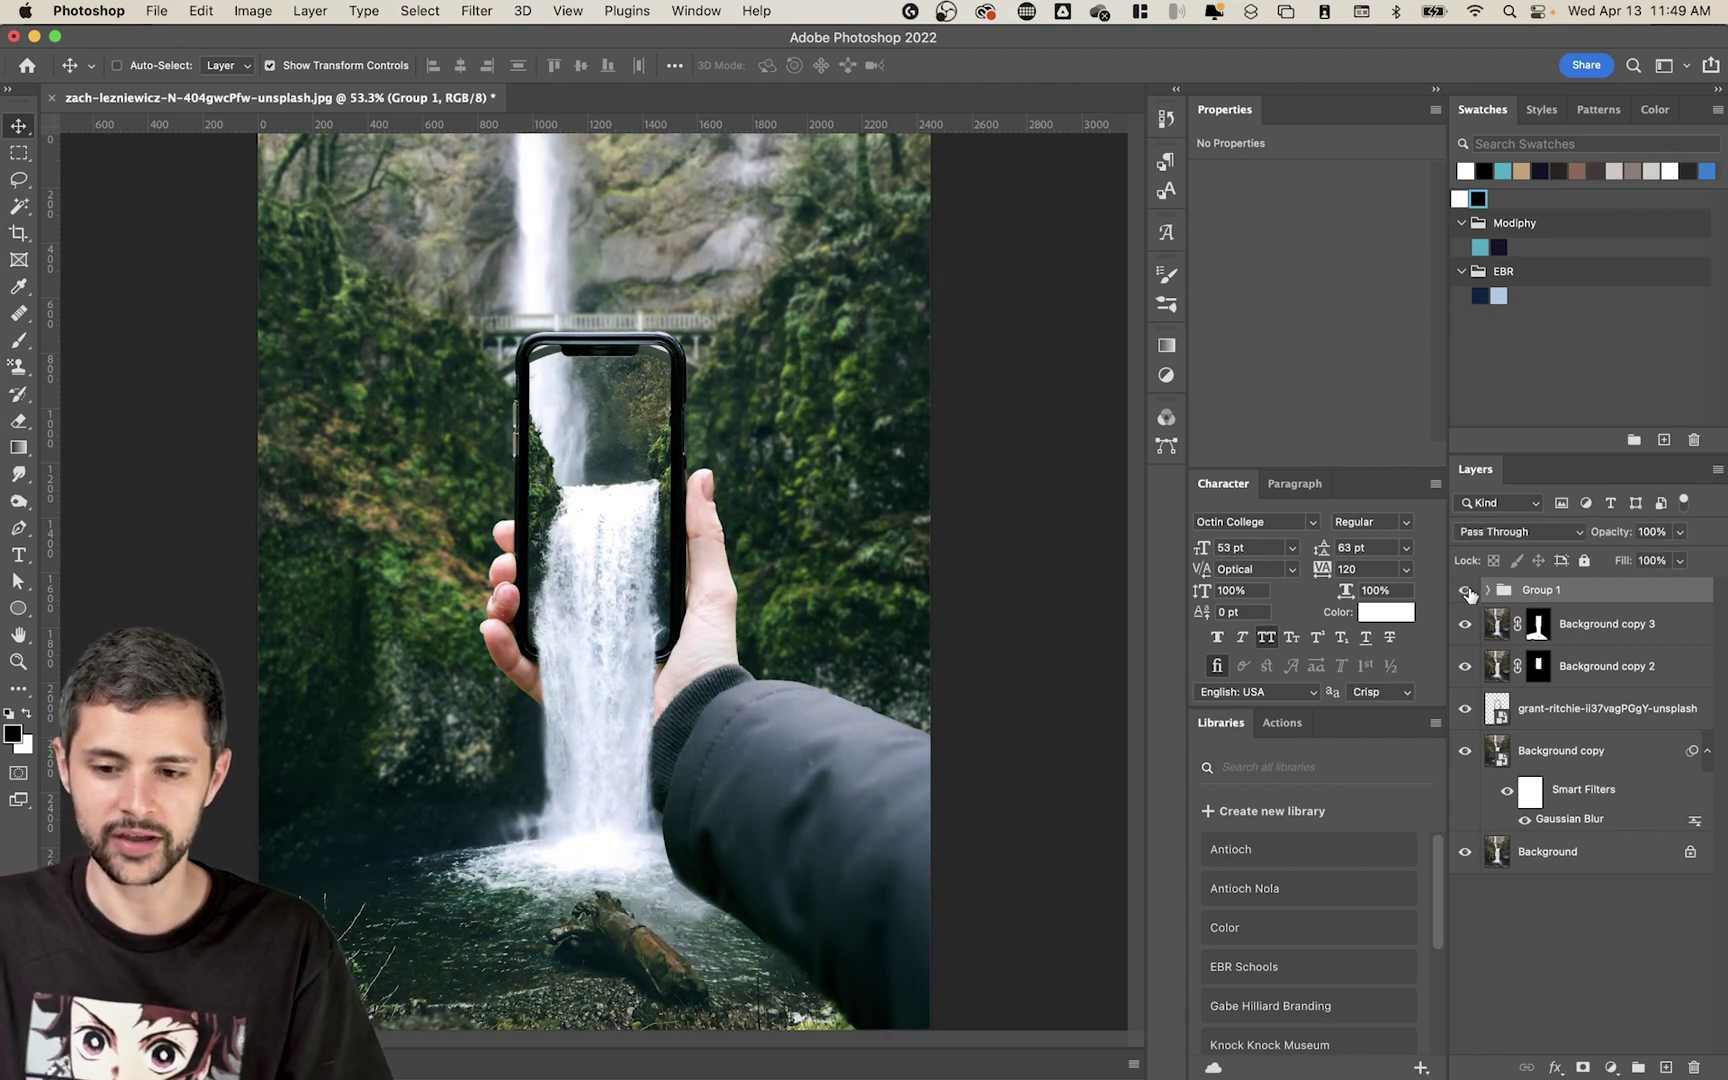
click(1467, 591)
click(1467, 591)
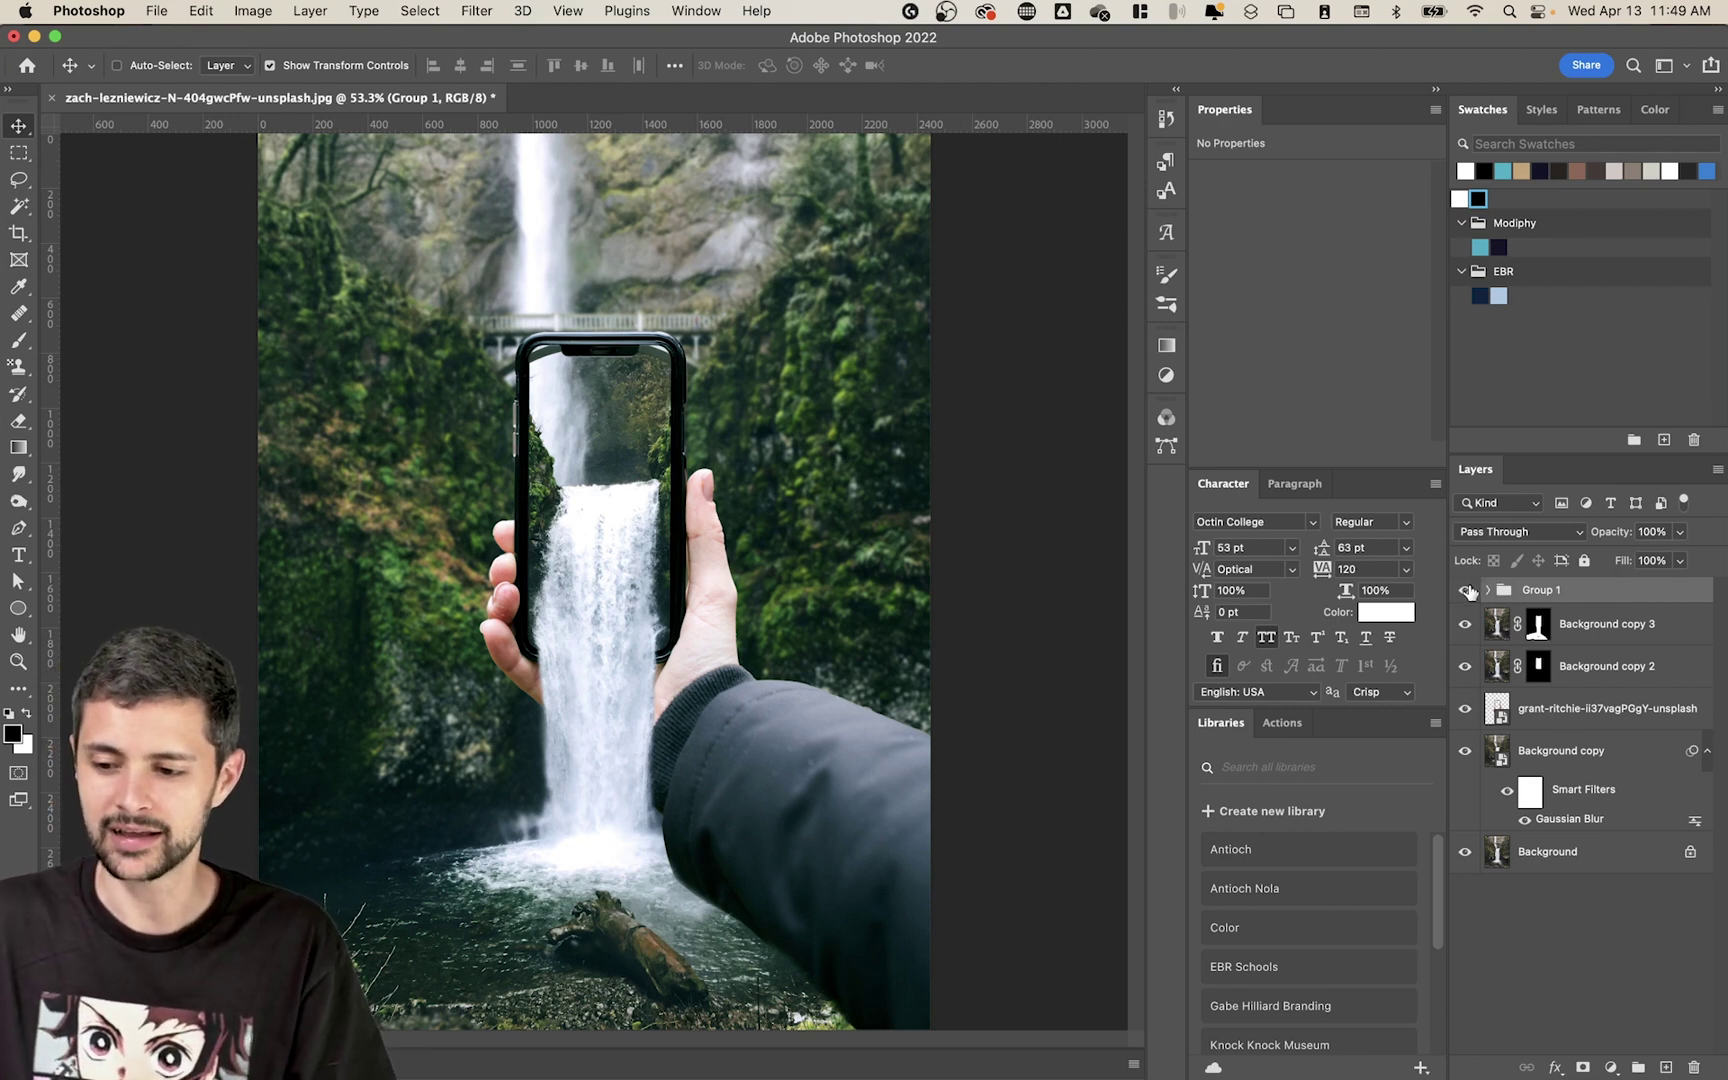
click(1466, 591)
click(1466, 591)
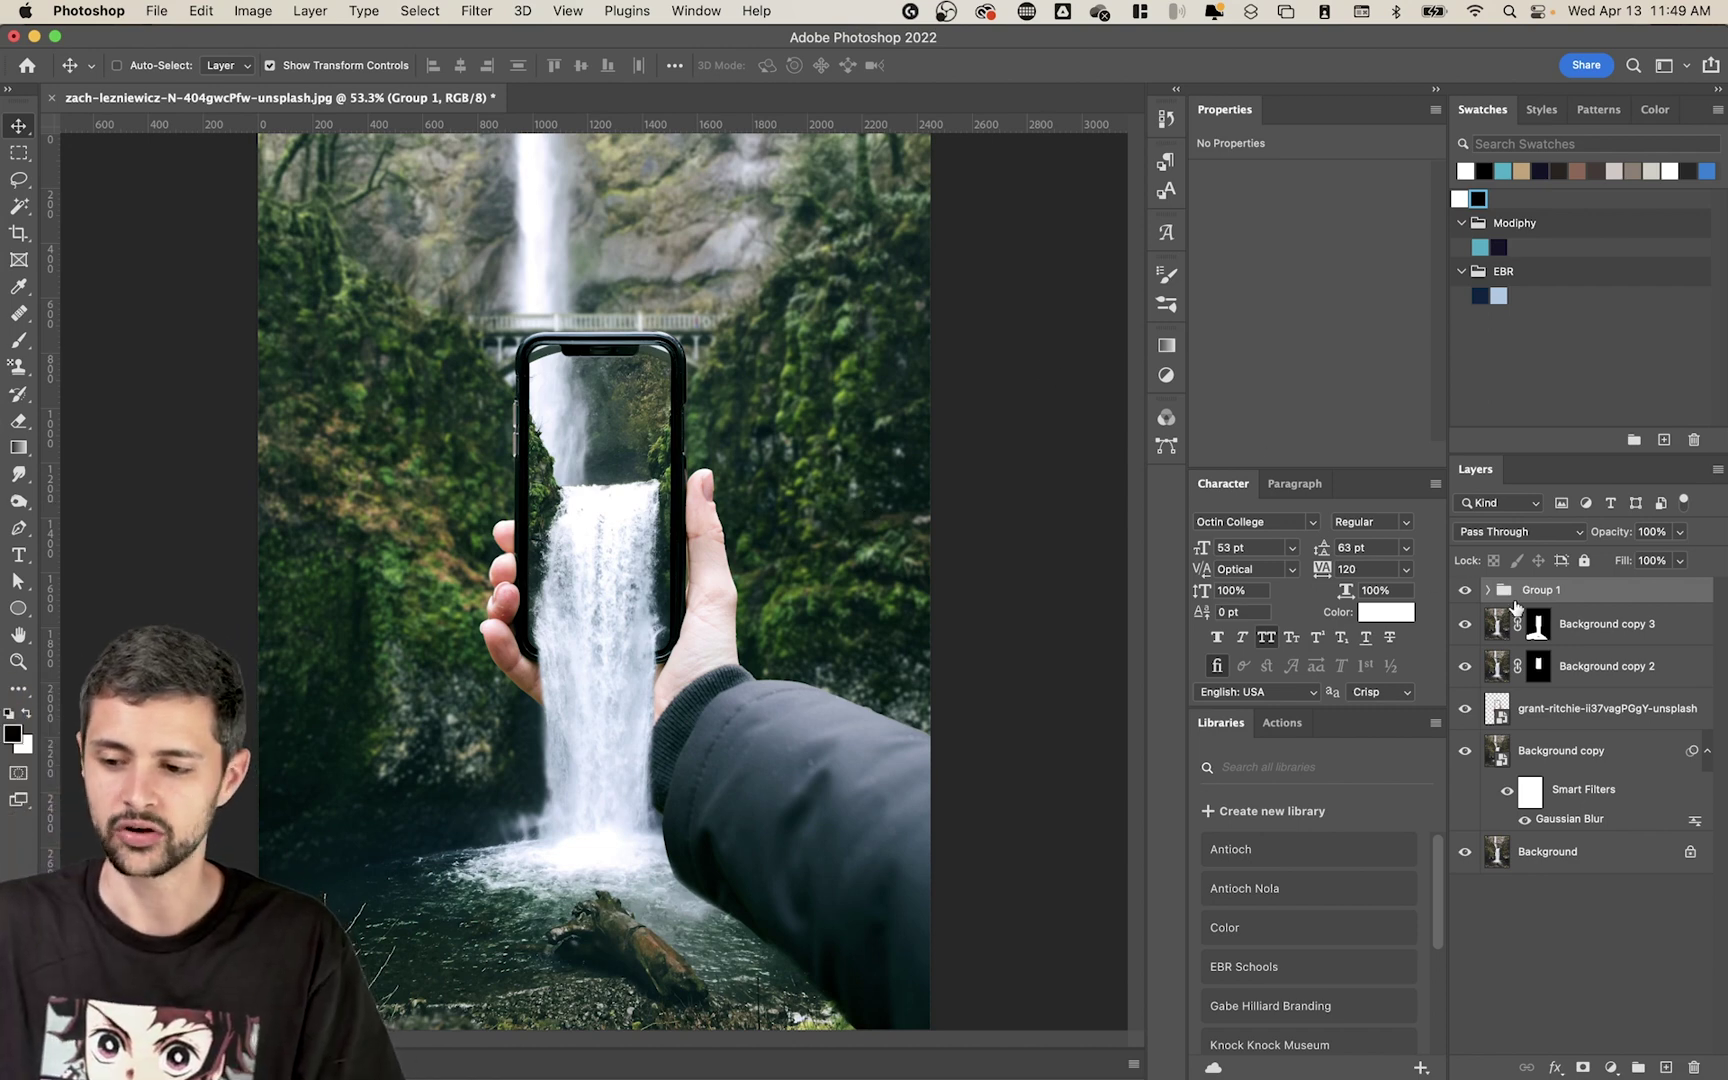
- Expand and collapse Group 1, deselect all layers, and zoom out to the whole image
click(1489, 592)
click(1489, 592)
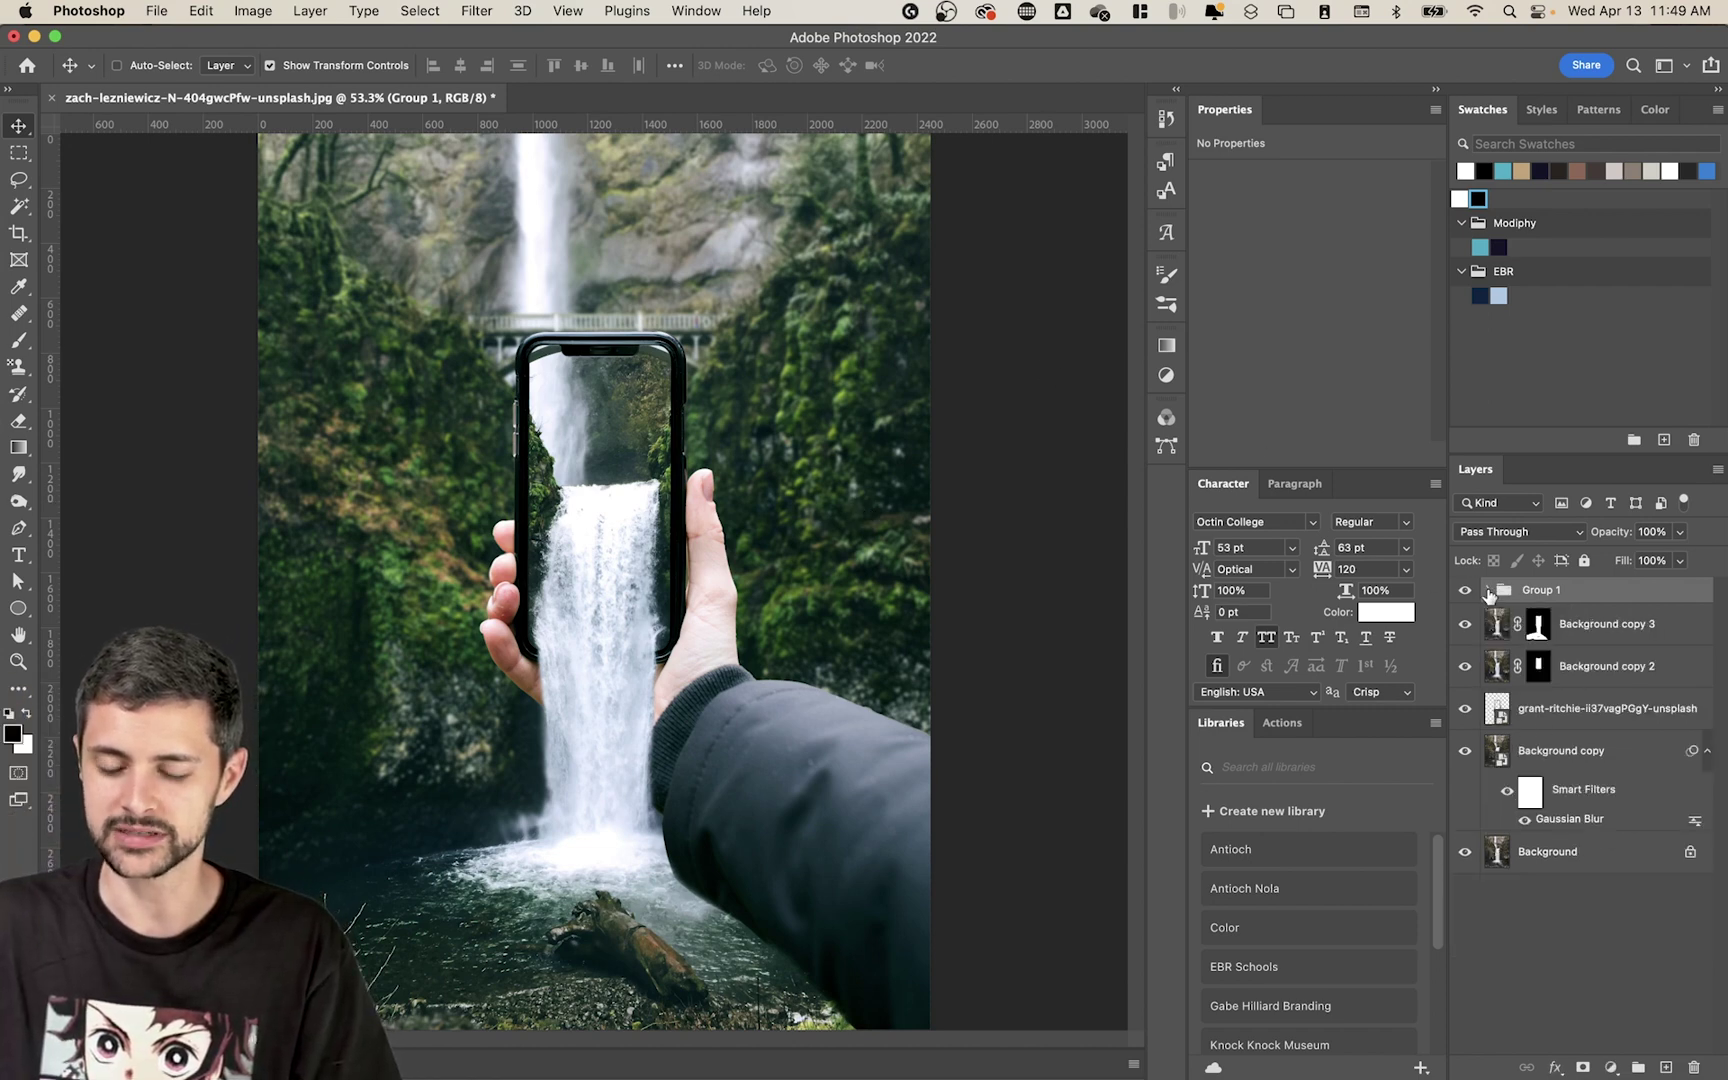
click(1630, 977)
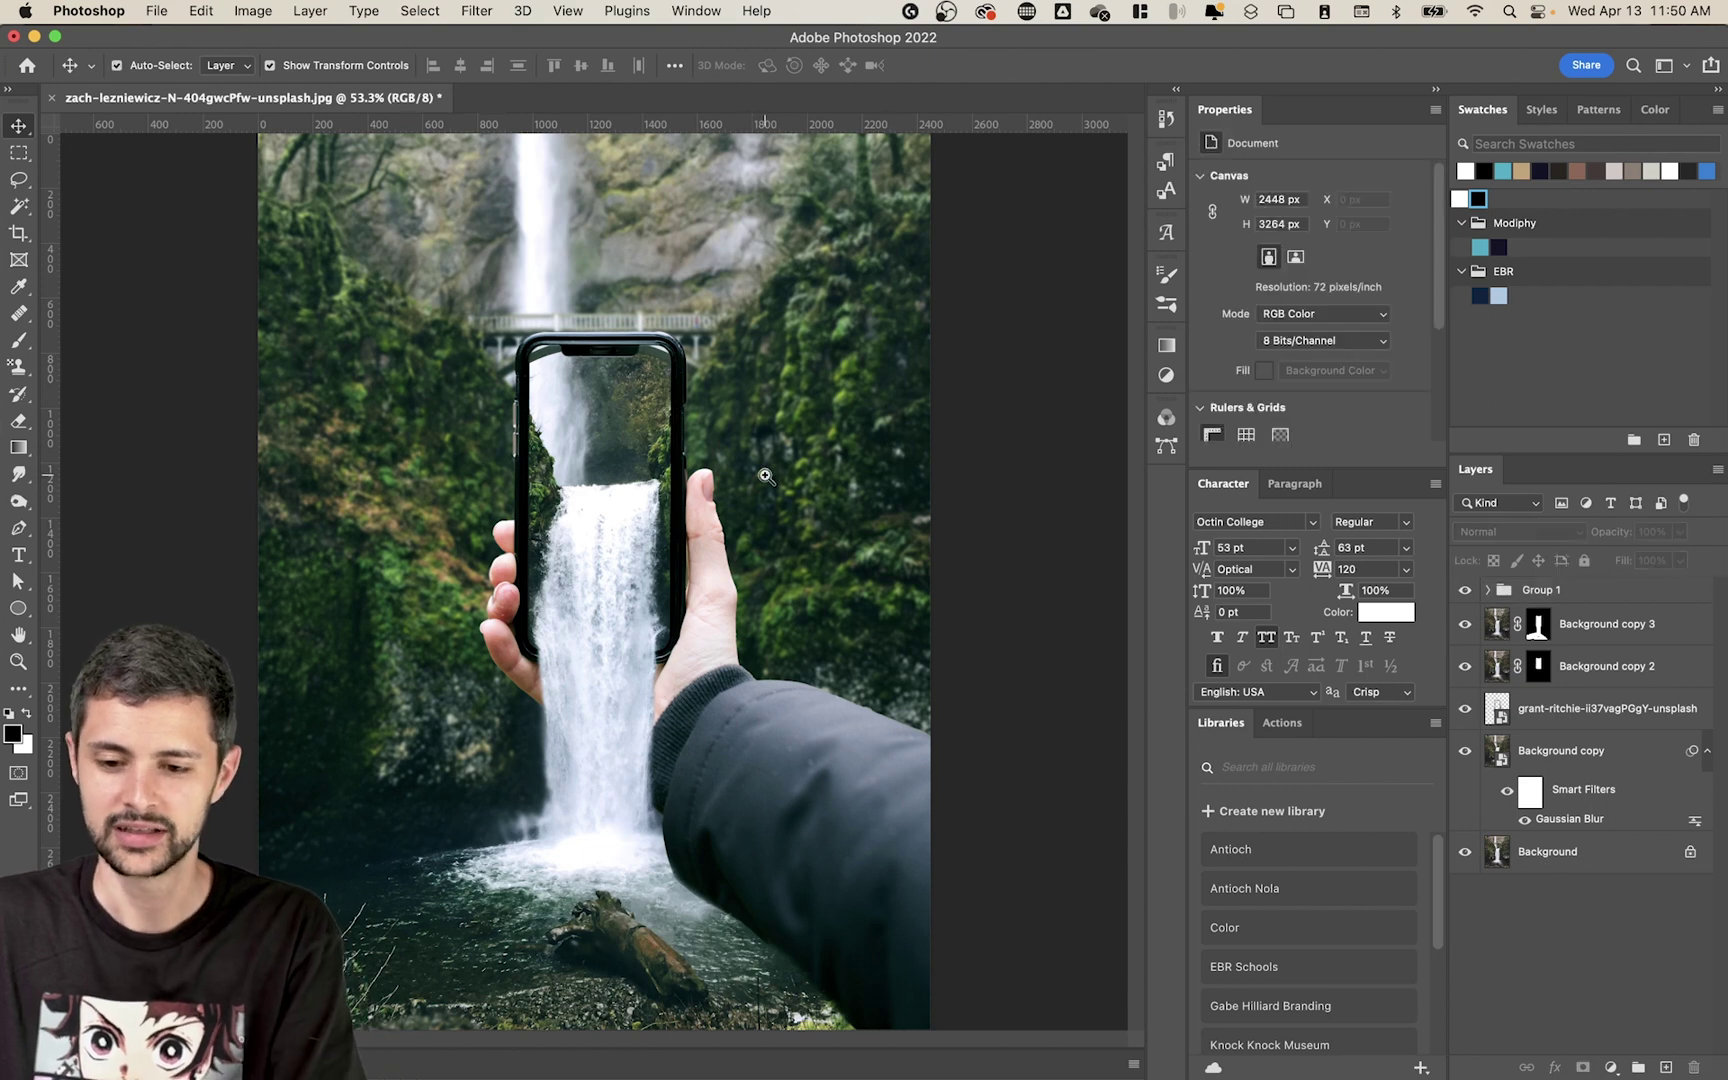
key(super+minus)
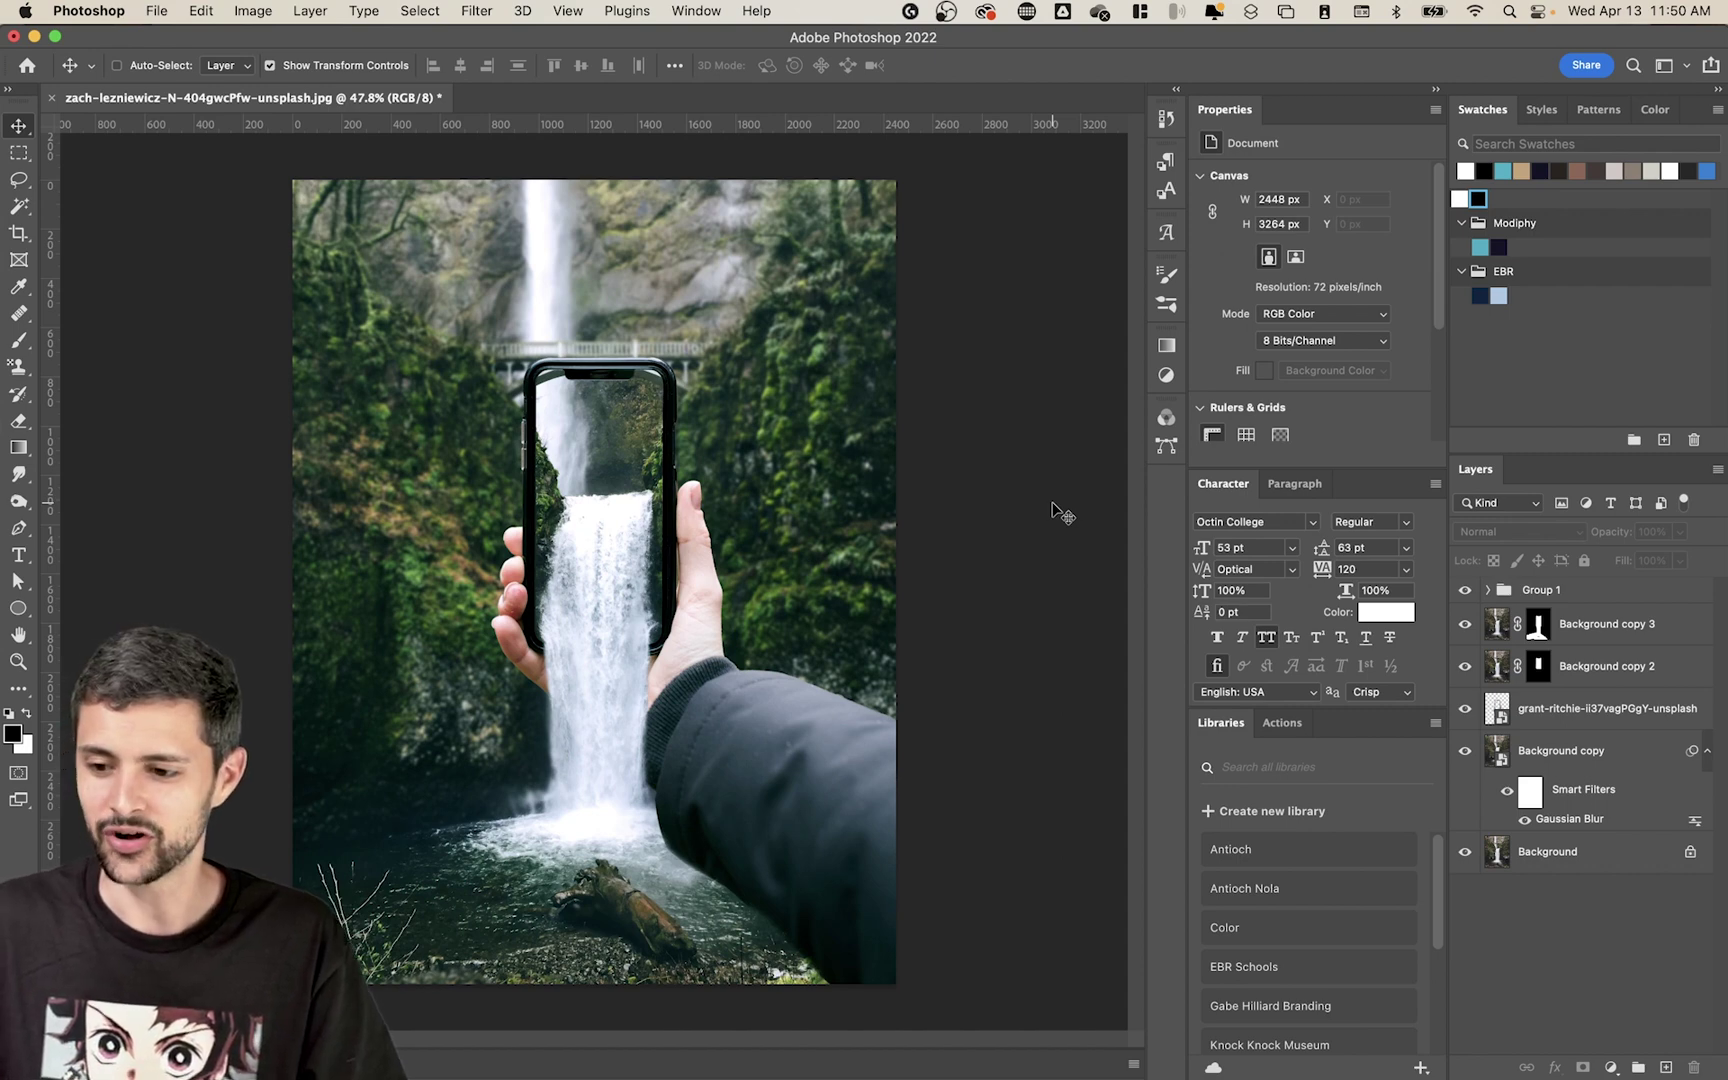
- Hide the Gaussian Blur smart filter rows beneath the Background copy layer
click(1706, 752)
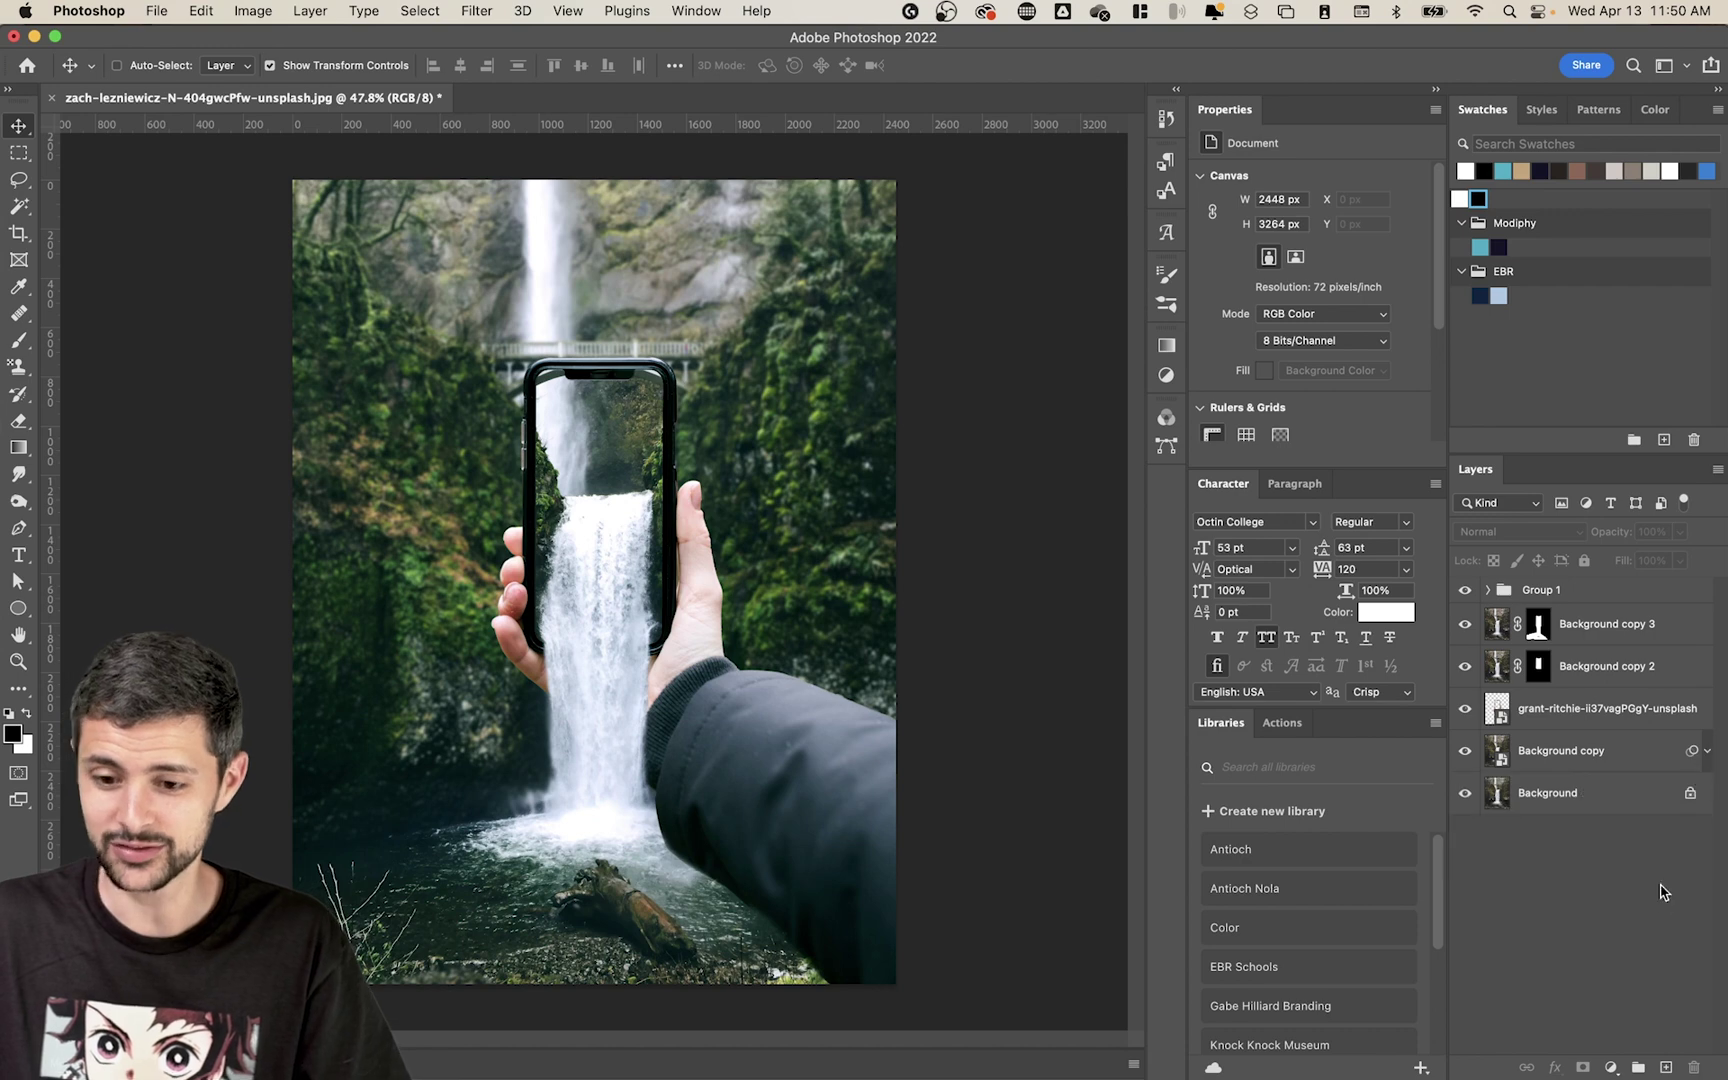